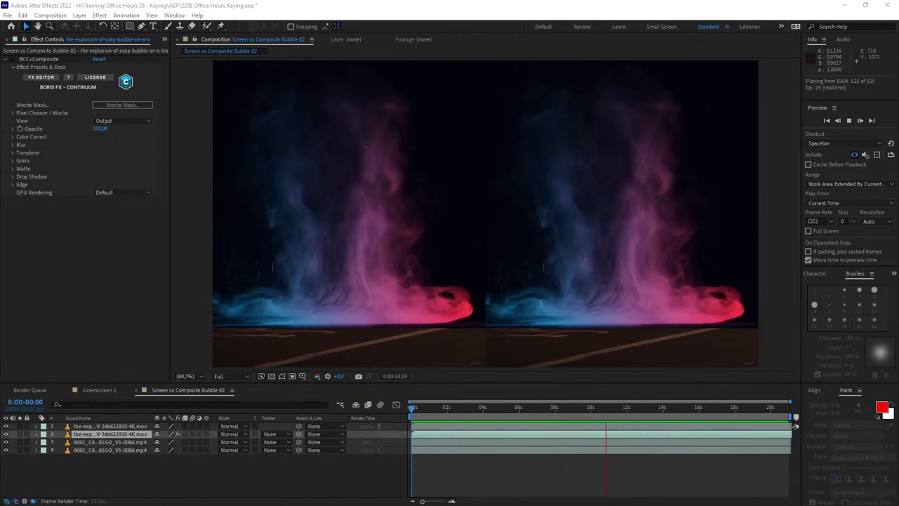
- Stop the playback and set the blend mode of the left-hand bubble layer to Screen
key("space")
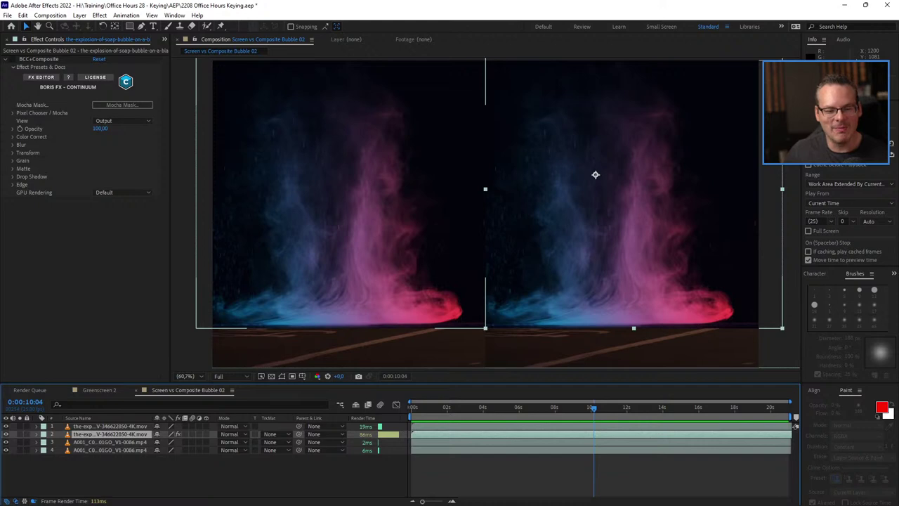
left_click(324, 174)
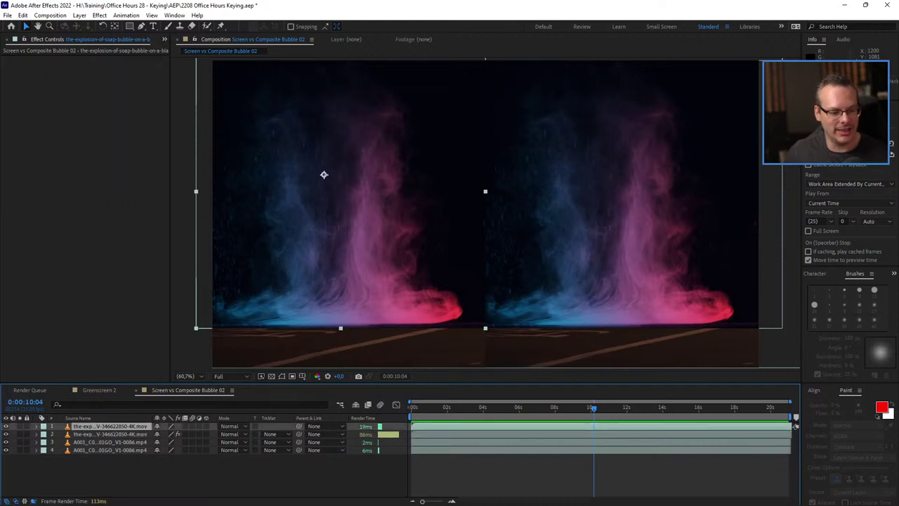
left_click(234, 426)
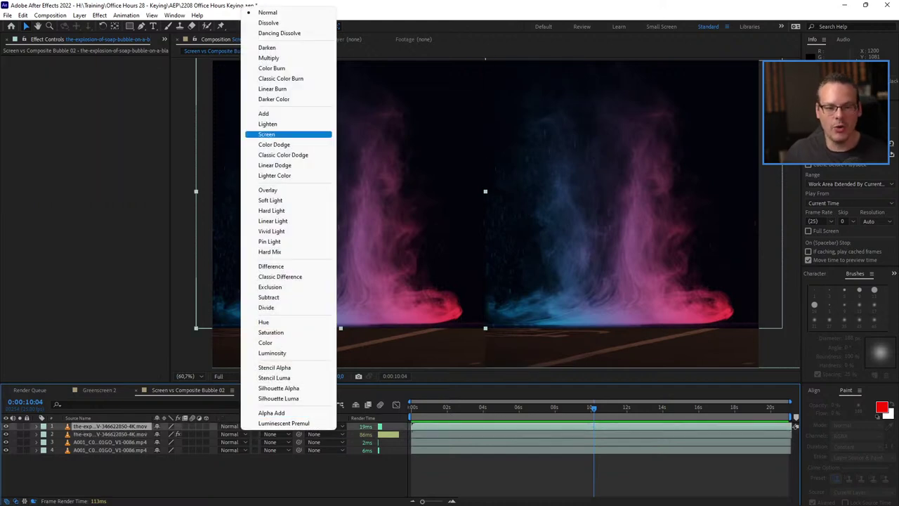
left_click(288, 134)
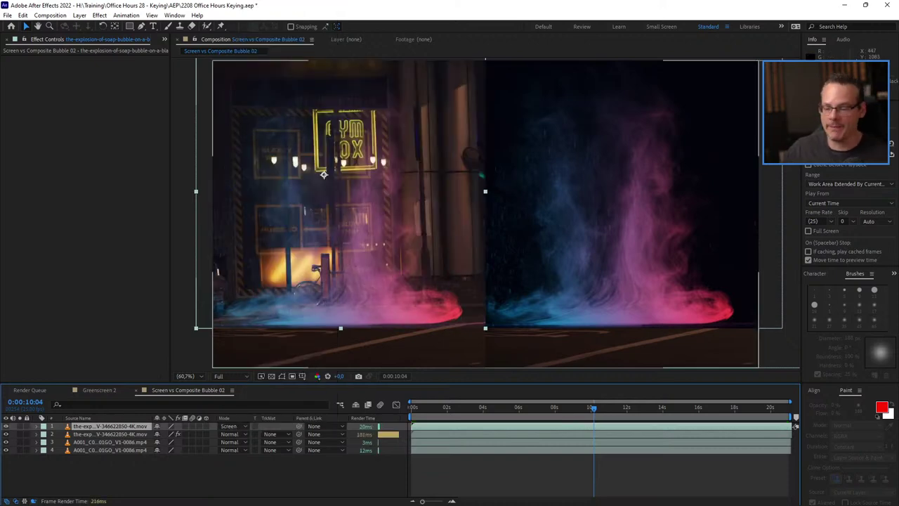
- Preview the Screen-blended bubble against the street background and go back to 0:00:03:17, where the bubble is still whole
key("space")
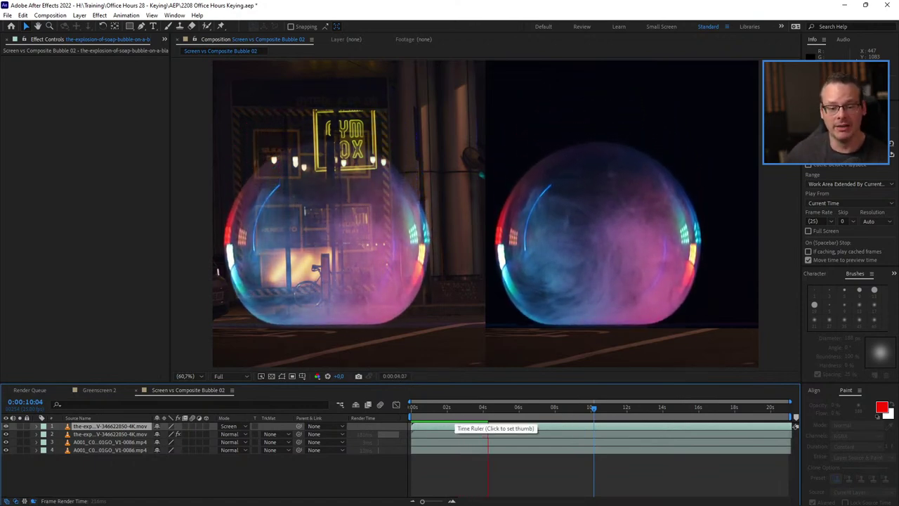
key("space")
left_click_drag(457, 409, 422, 409)
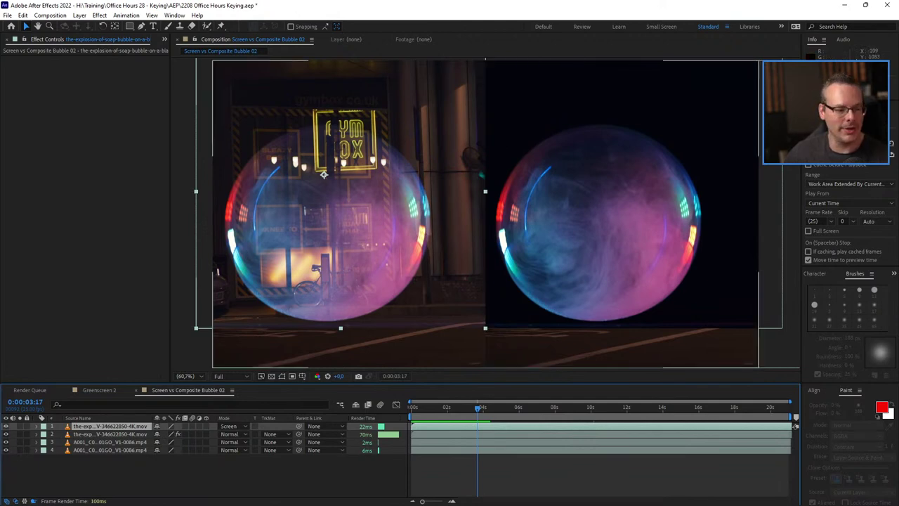
- Apply the Shift Channels effect to the right-hand bubble layer and set its Take Alpha From option to Luminance
left_click(595, 175)
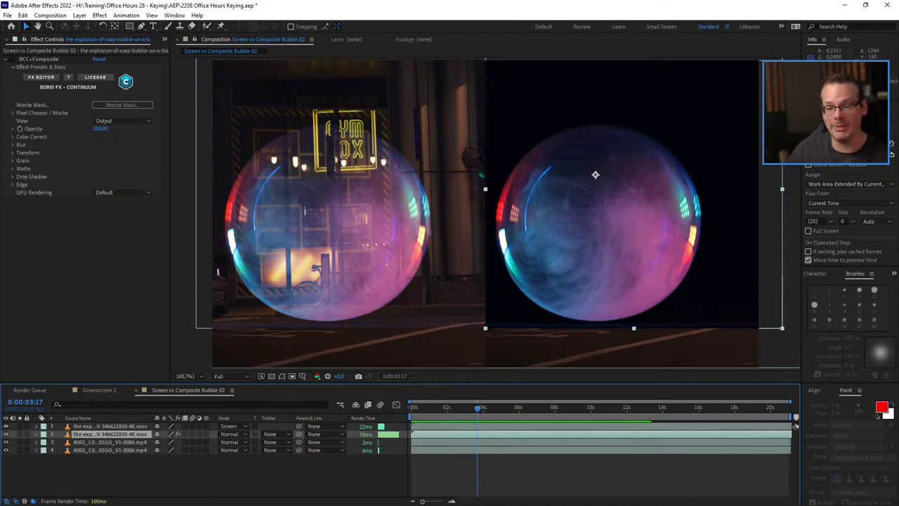
left_click(5, 59)
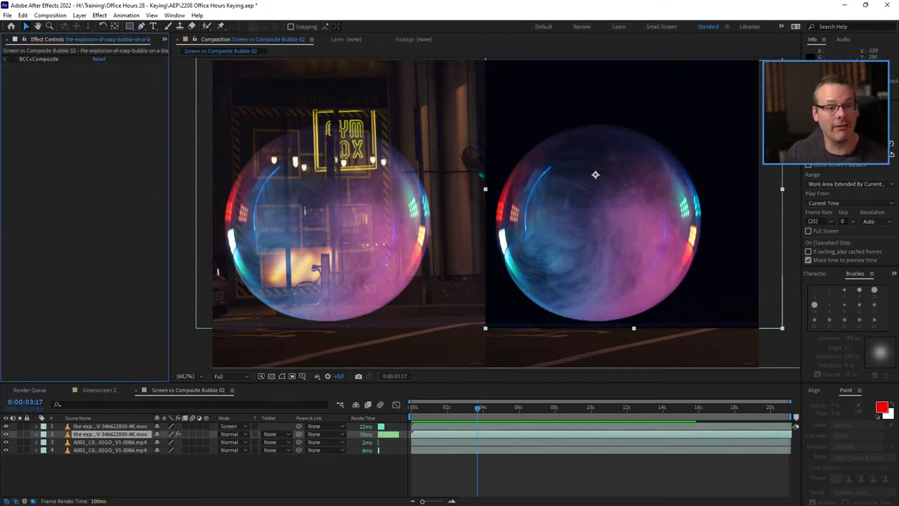
left_click(100, 15)
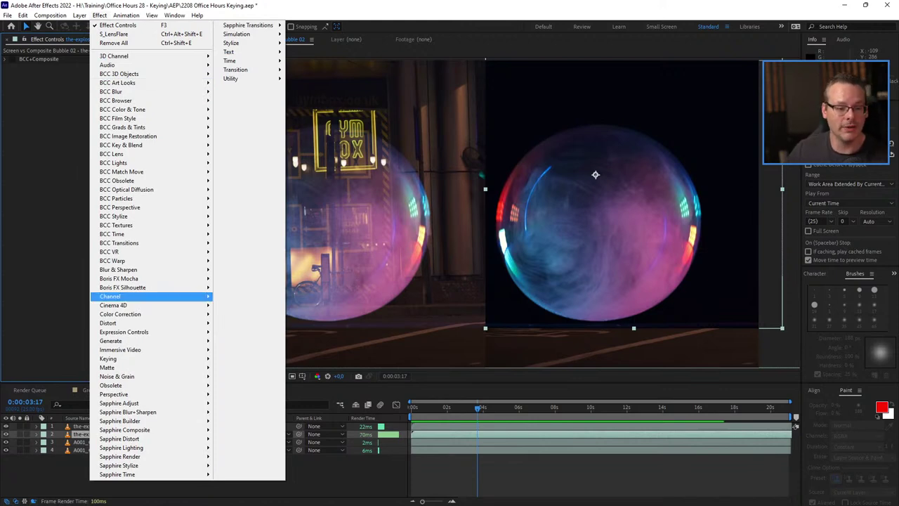
mouse_move(140, 296)
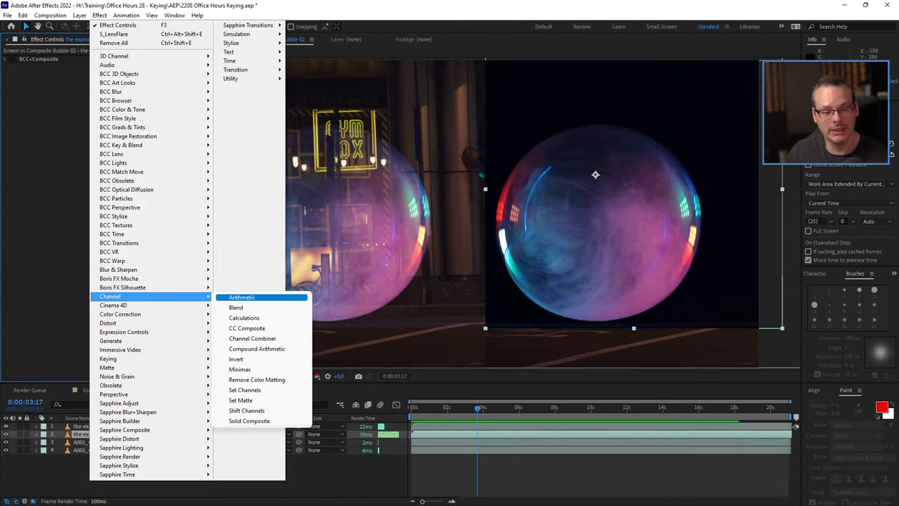
key("Up")
key("Up")
key("Up")
key("Up")
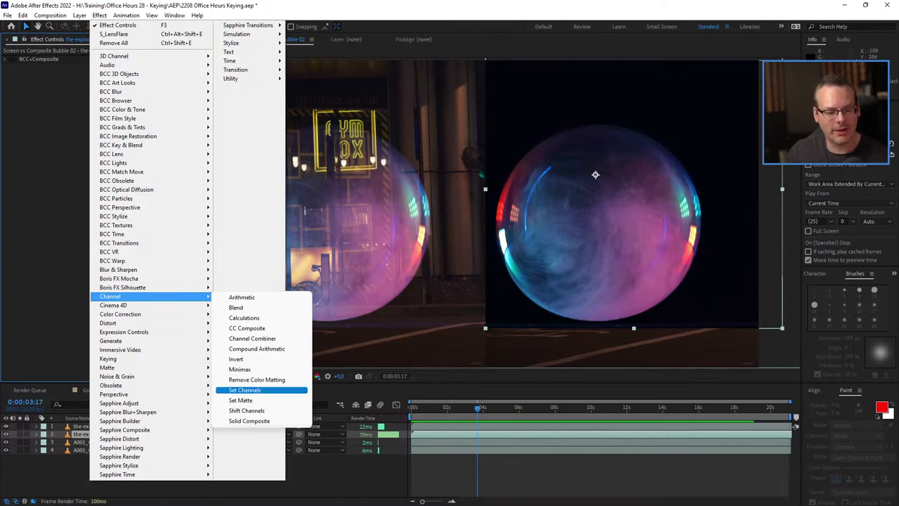
key("Down")
key("Down")
key("Up")
key("Down")
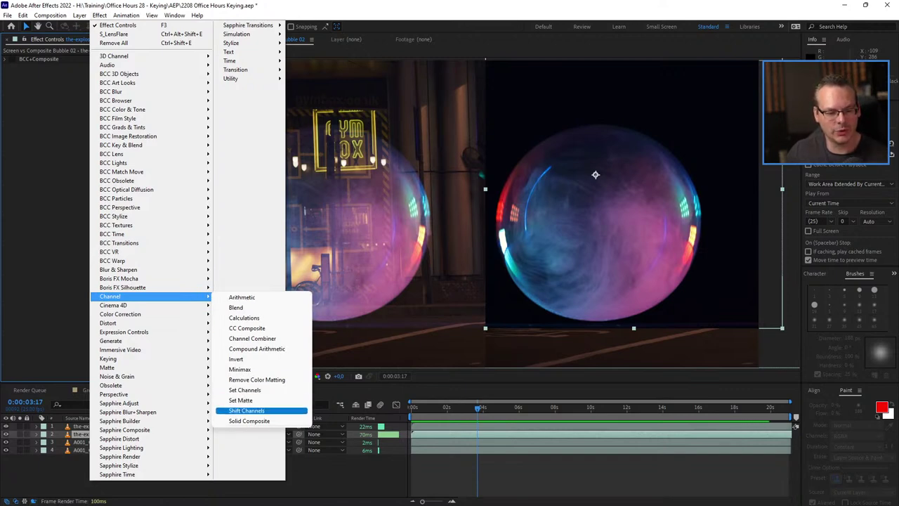
key("Up")
key("Down")
key("Up")
key("Up")
key("Up")
key("Down")
key("Down")
key("Down")
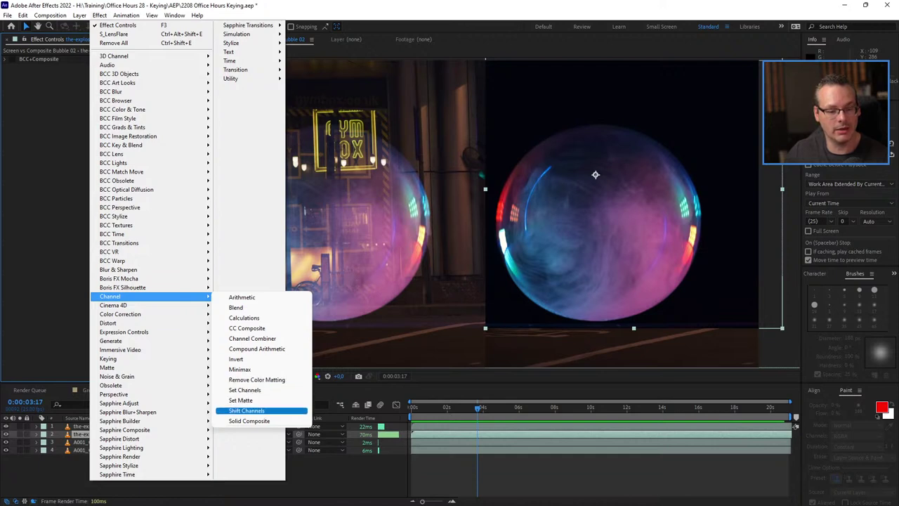
key("Return")
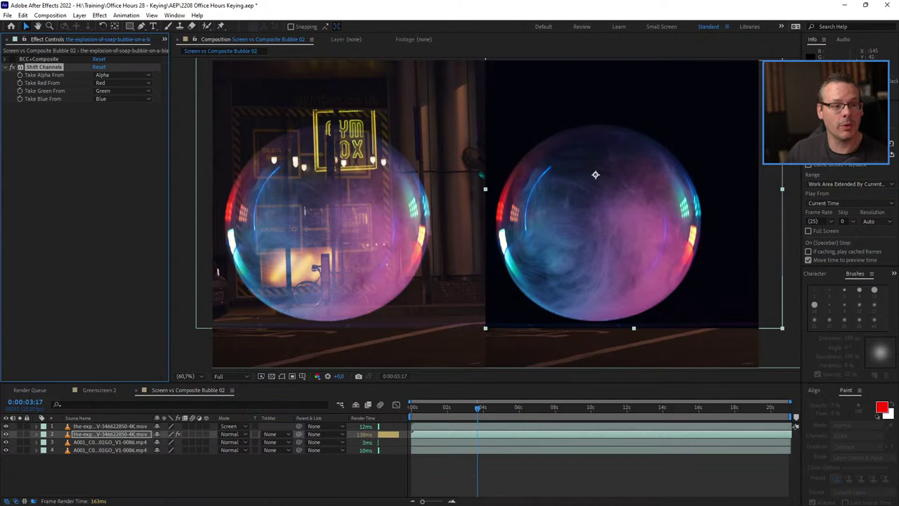
left_click(123, 75)
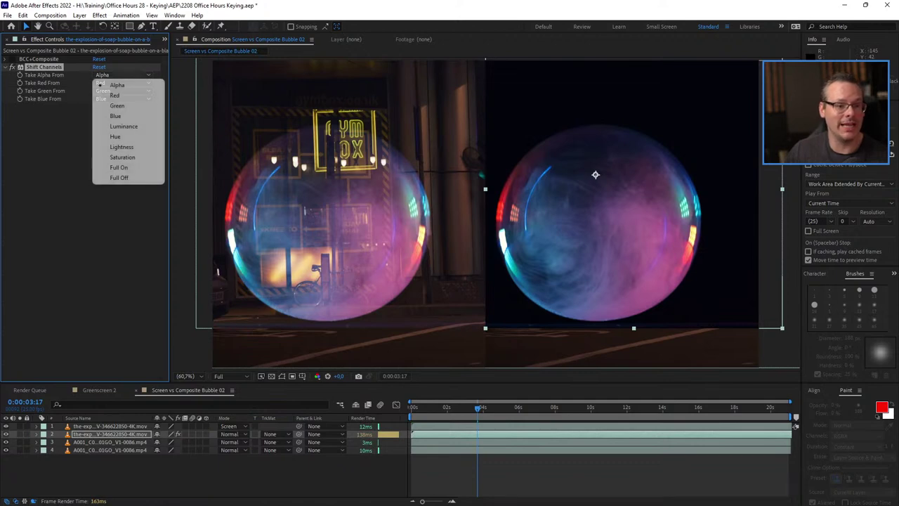
key("Return")
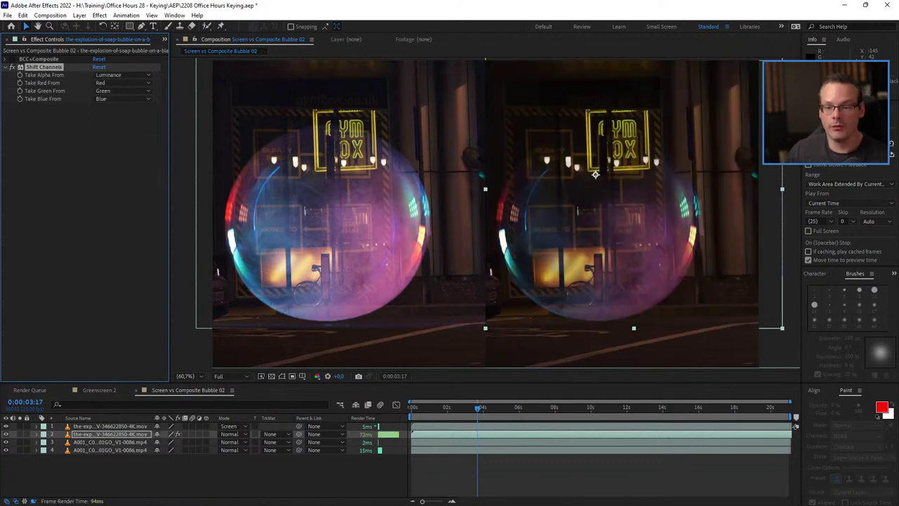
- Play and scrub through the composition to compare the Screen-blended bubble with the Shift Channels version
key("space")
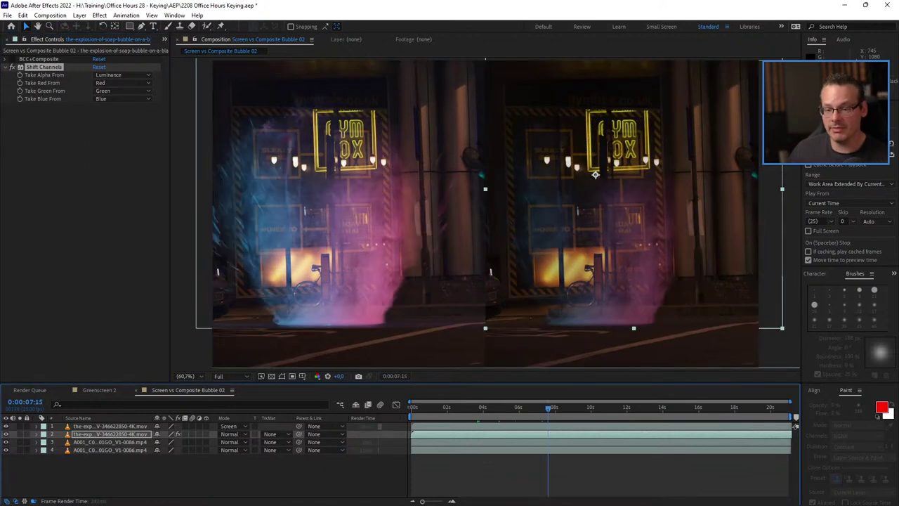
left_click(415, 407)
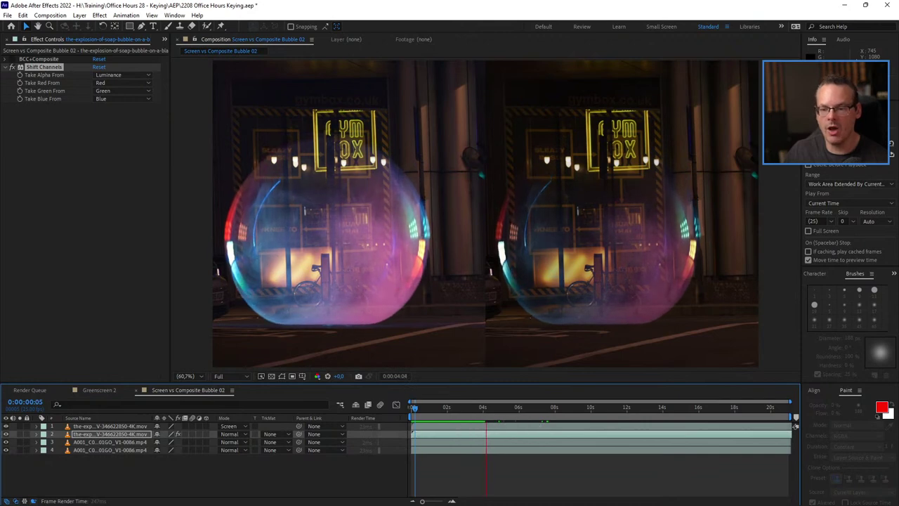
key("space")
left_click_drag(420, 408, 461, 408)
key("Home")
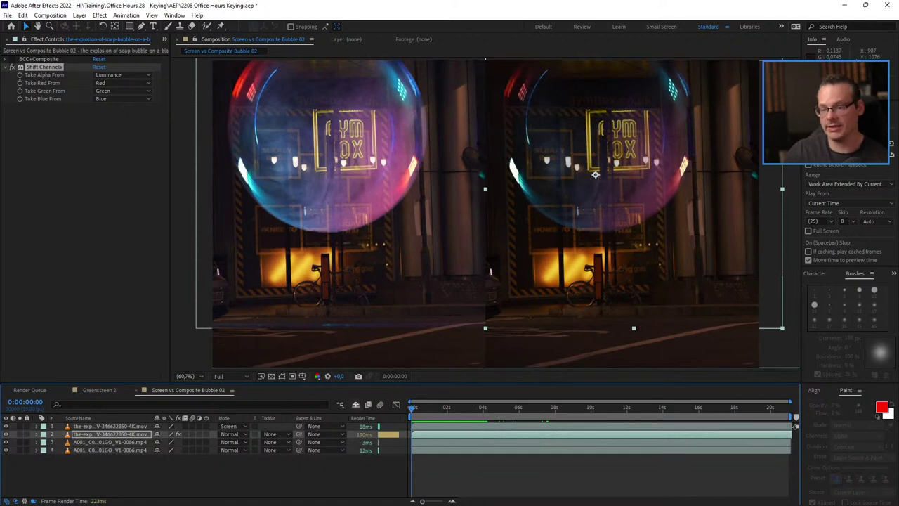
key("space")
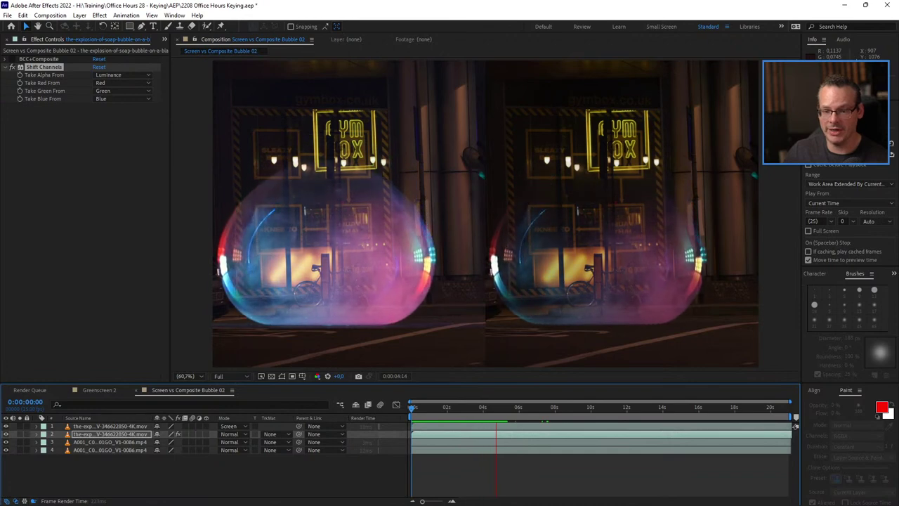
key("space")
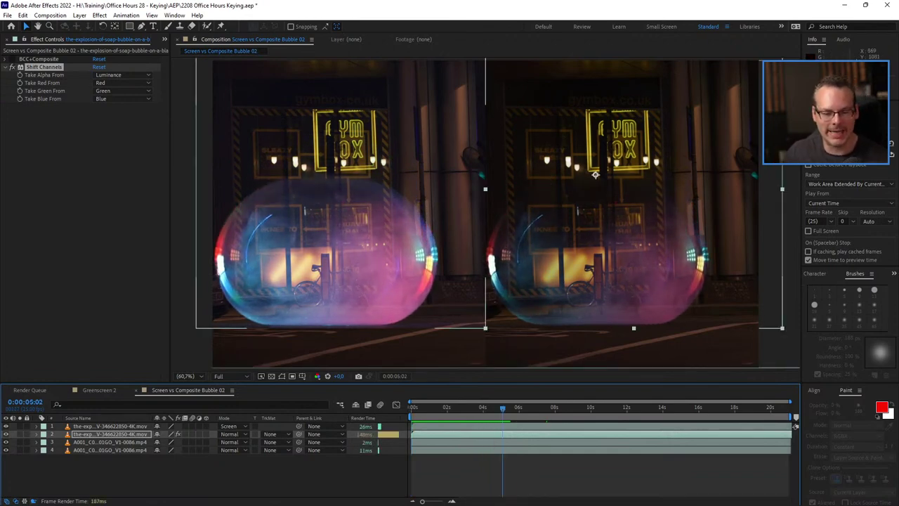
left_click_drag(502, 408, 488, 408)
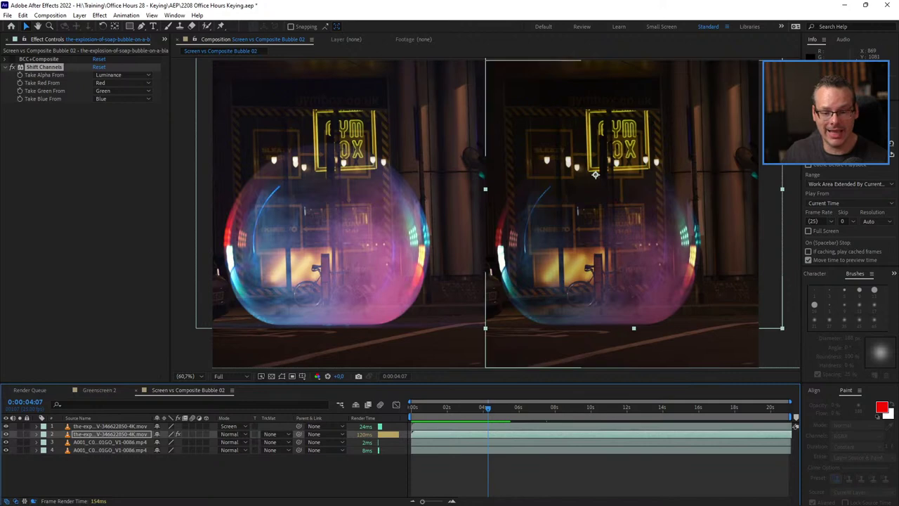
left_click_drag(489, 408, 465, 408)
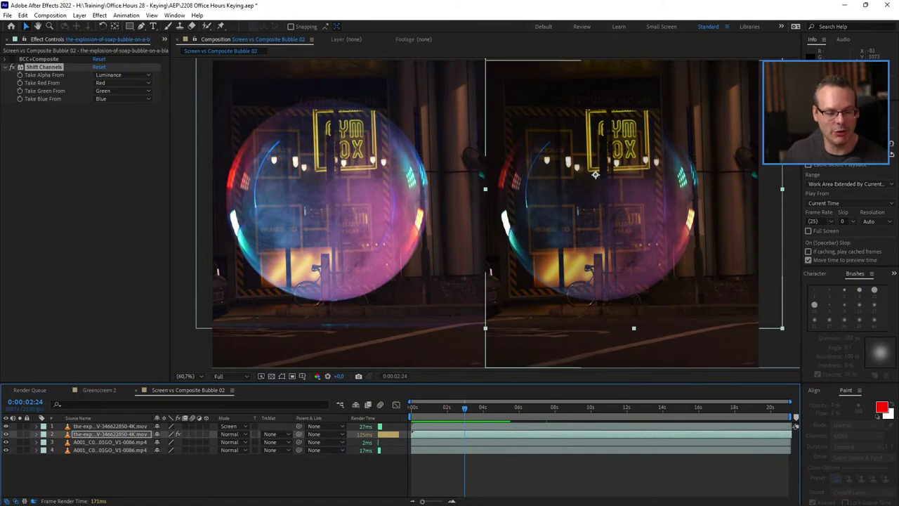
key("space")
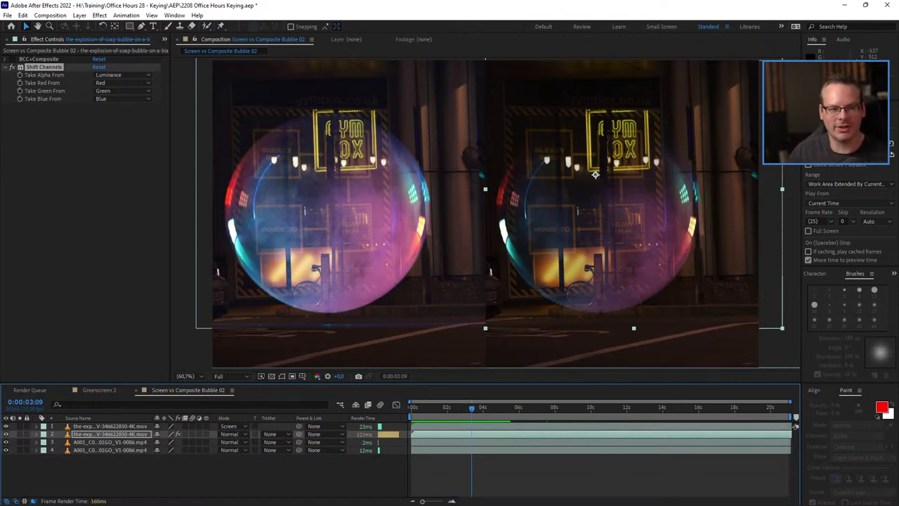
- Disable Shift Channels on the right-hand bubble layer and enable BCC+Composite, placed below it with its settings expanded
left_click(12, 67)
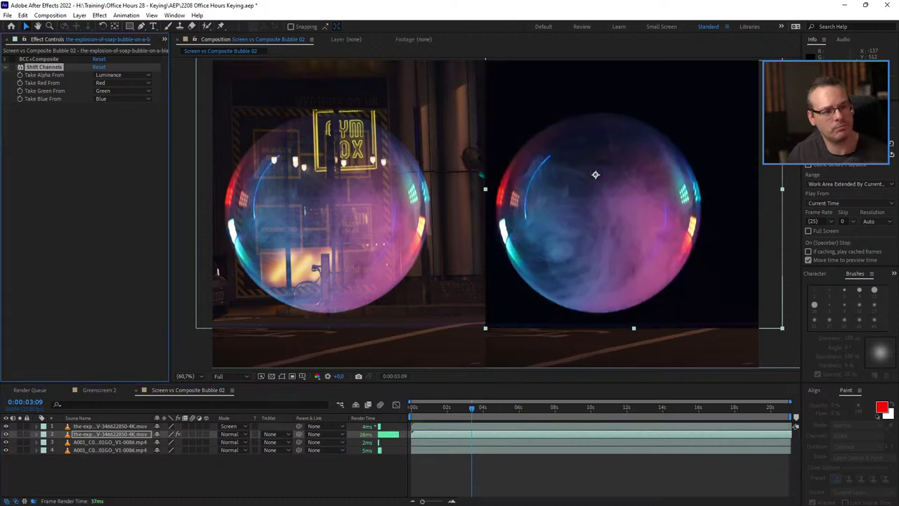
left_click(6, 68)
left_click(39, 59)
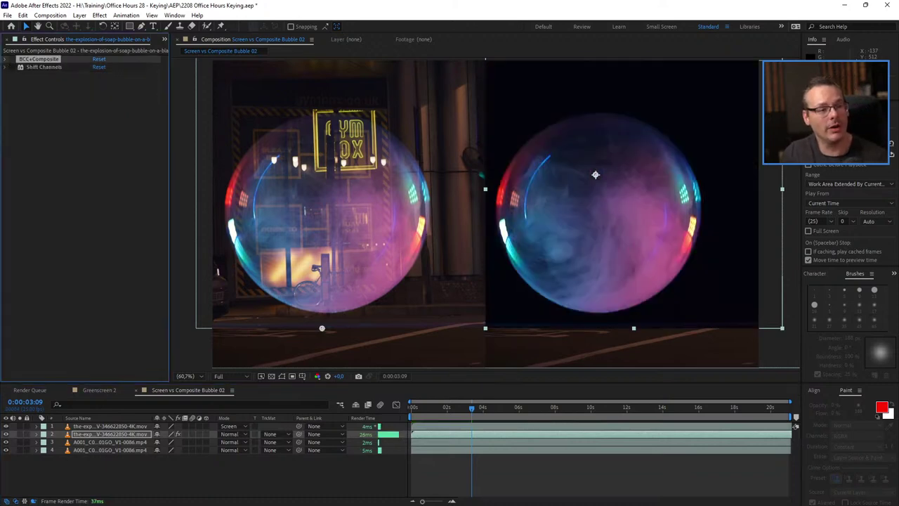
left_click_drag(39, 59, 39, 72)
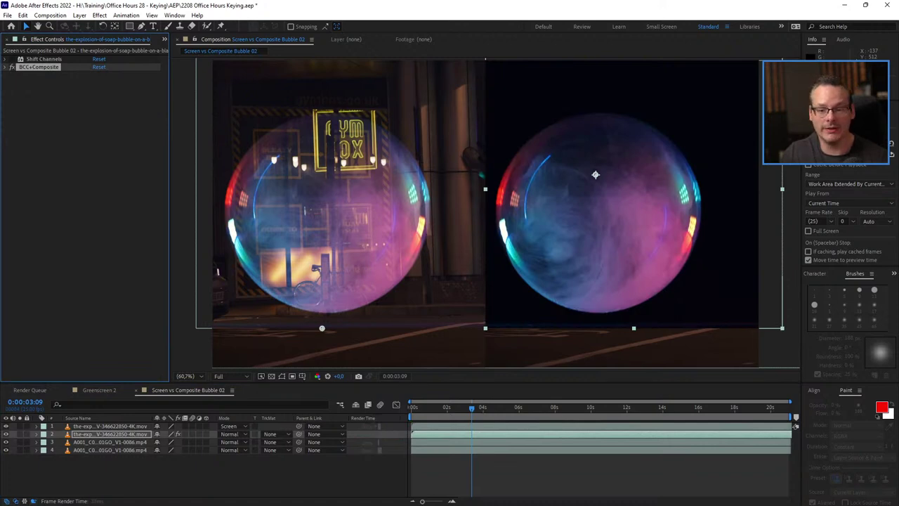
left_click(5, 66)
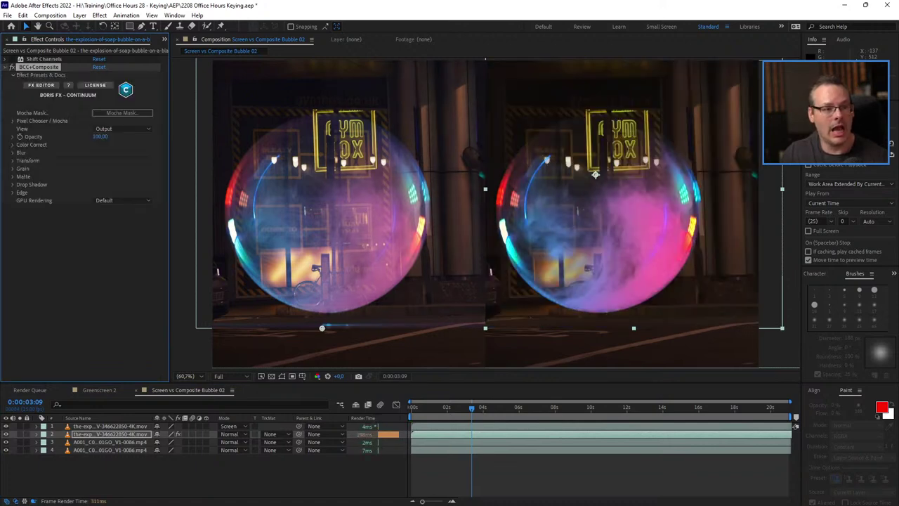
- At 0:00:03:23, set the White Clip in the BCC+Composite matte settings to 46, after trying 49 and 56
left_click_drag(436, 407, 425, 407)
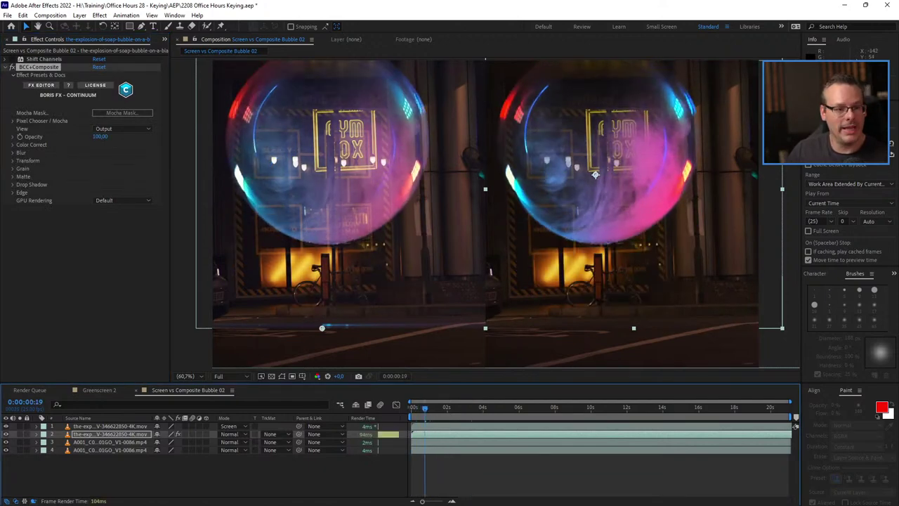
left_click(13, 177)
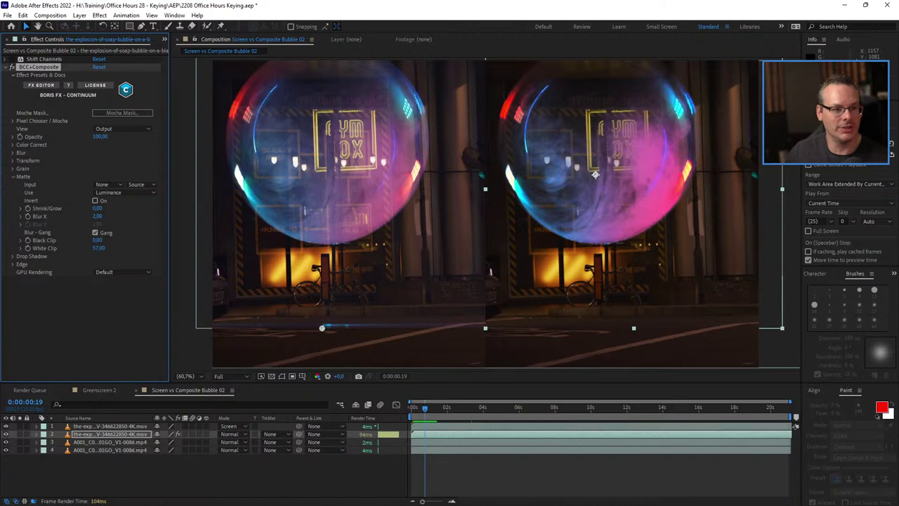
left_click_drag(433, 408, 481, 409)
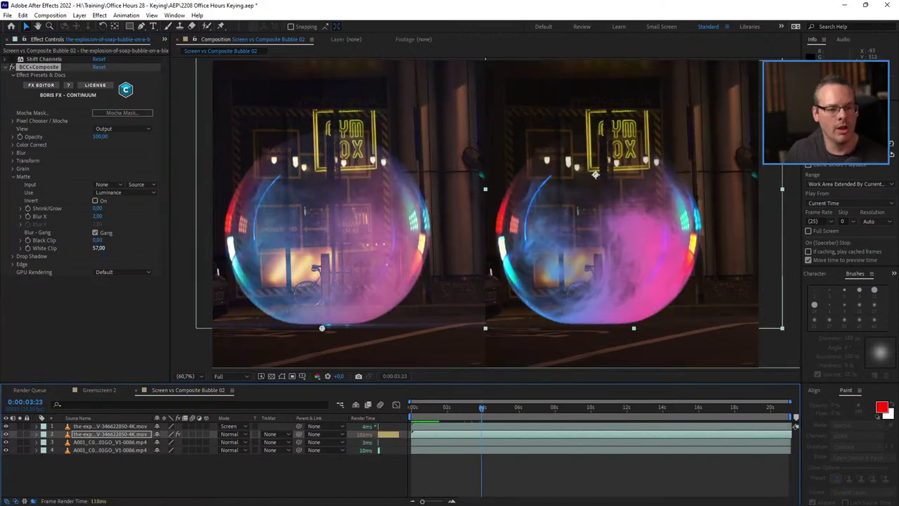
left_click_drag(99, 248, 93, 248)
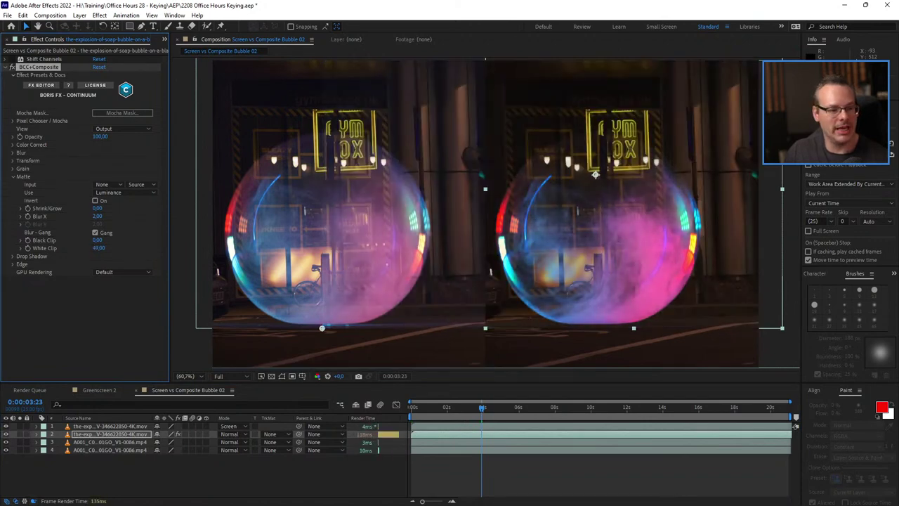
type("56")
key("Return")
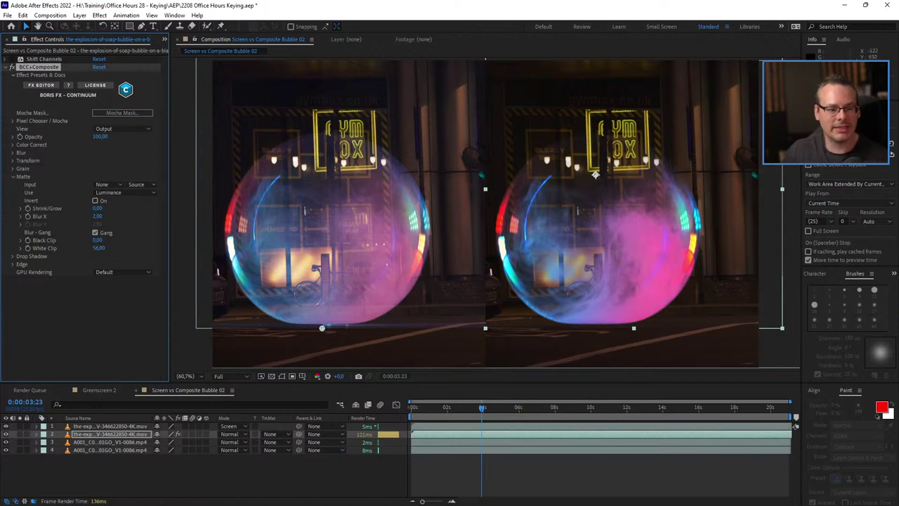
left_click_drag(99, 248, 99, 248)
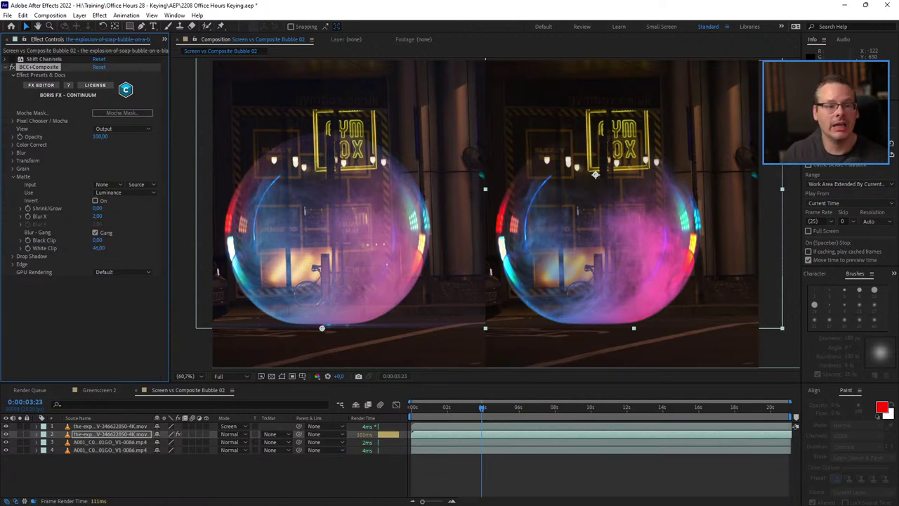
- Open the Screen vs Composite Fire 03 composition from the project and move the current time to 0:00:01:04
left_click(164, 39)
left_click(184, 53)
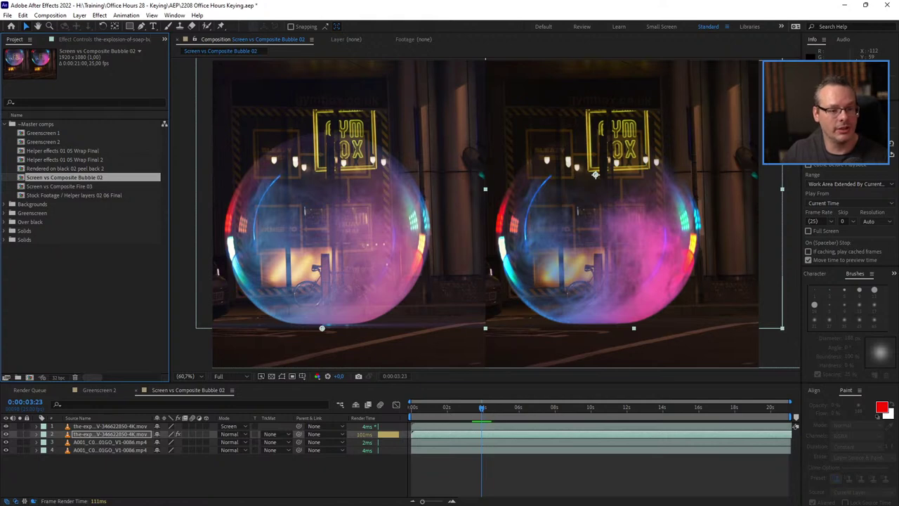
double_click(60, 186)
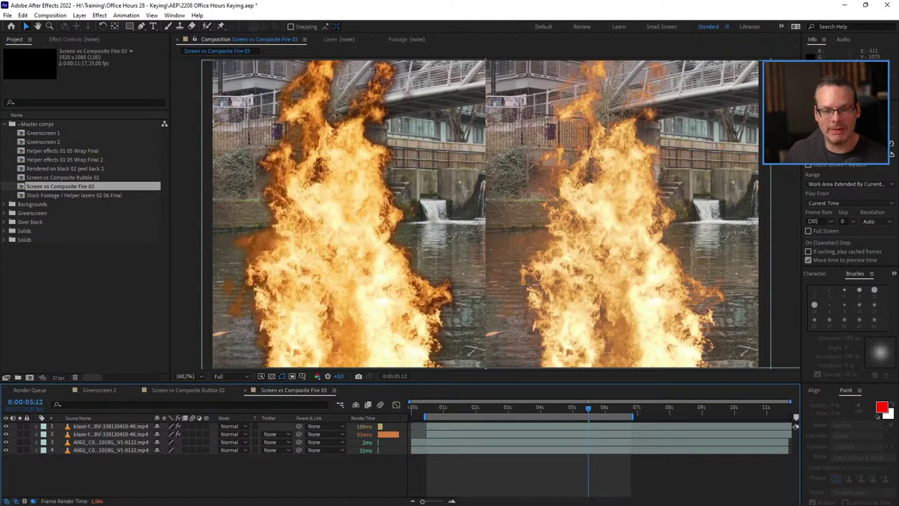
left_click(449, 408)
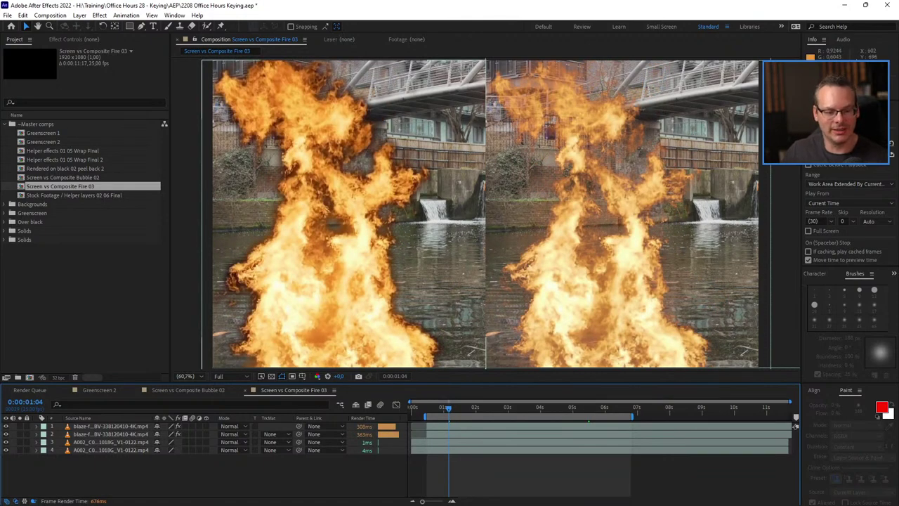
- Disable the Luma Key effect on the left-hand fire layer and set the layer's blend mode to Screen
left_click(111, 434)
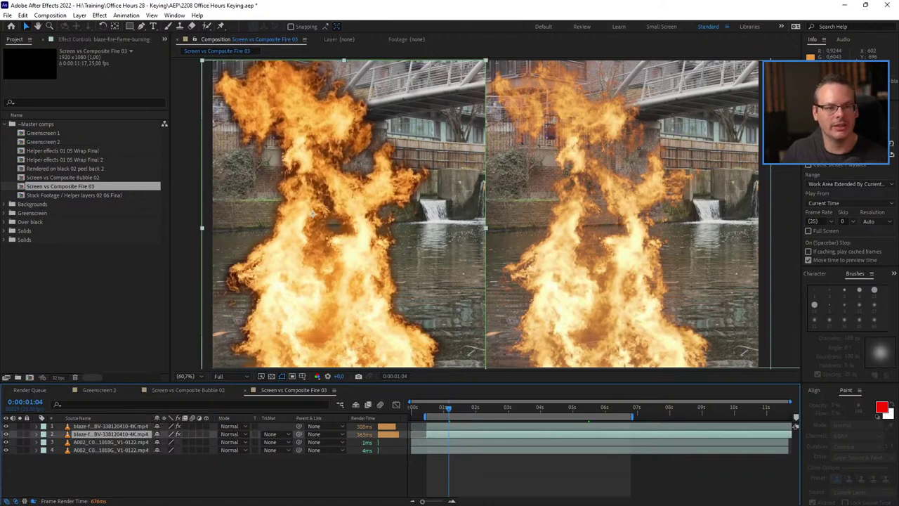
key("F3")
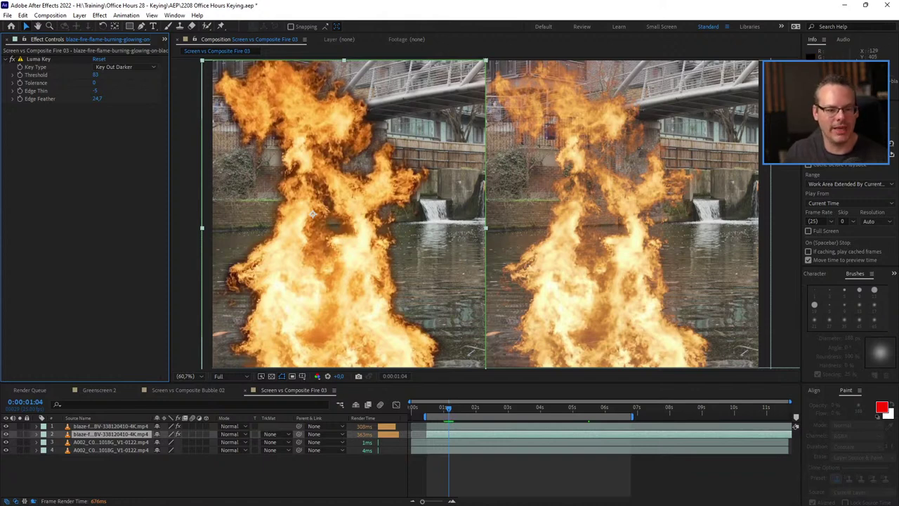
left_click(12, 59)
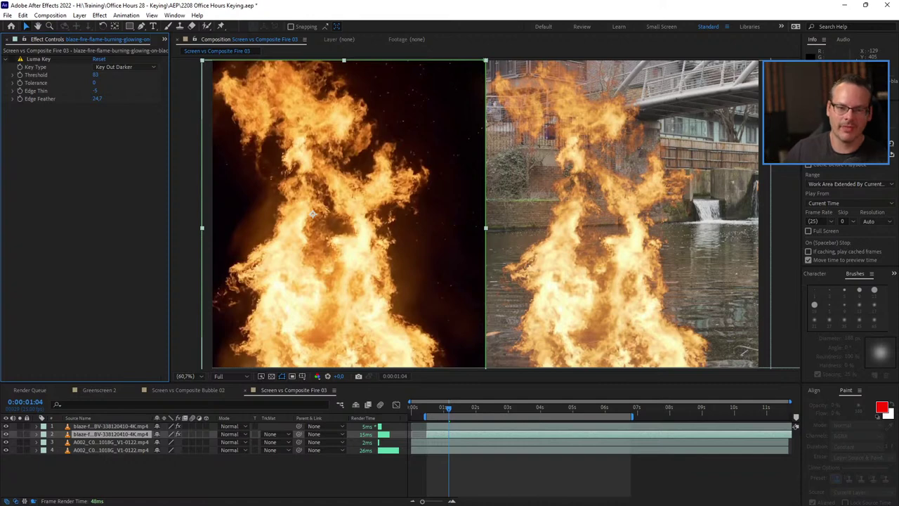
left_click(235, 434)
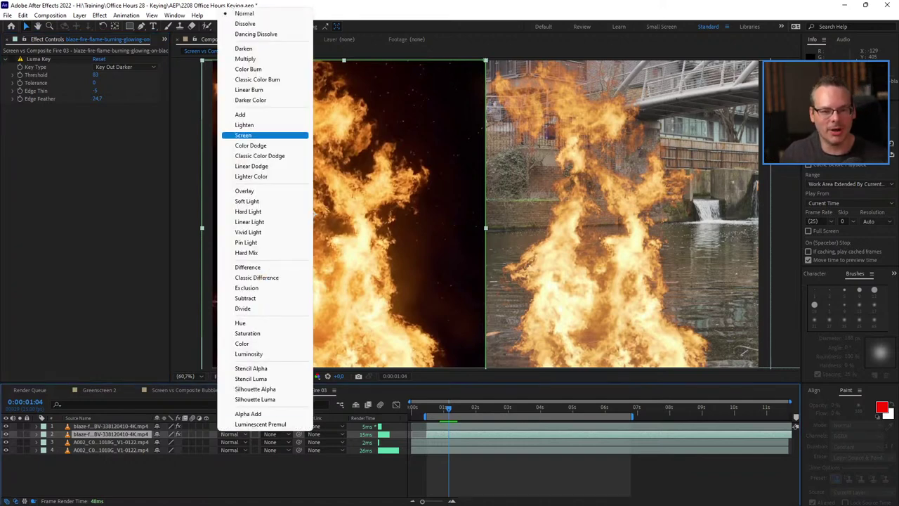
left_click(267, 135)
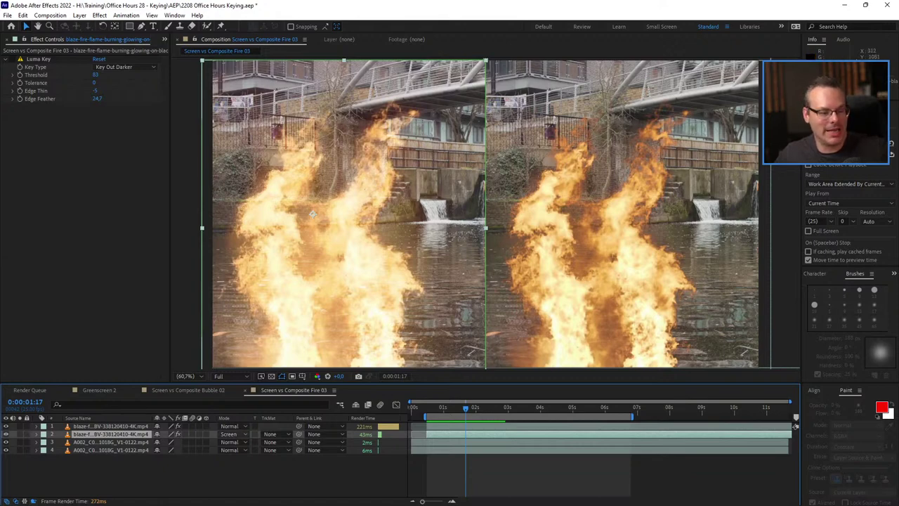
- Try the Add blend mode on the left-hand fire layer and return it to Screen
left_click(228, 434)
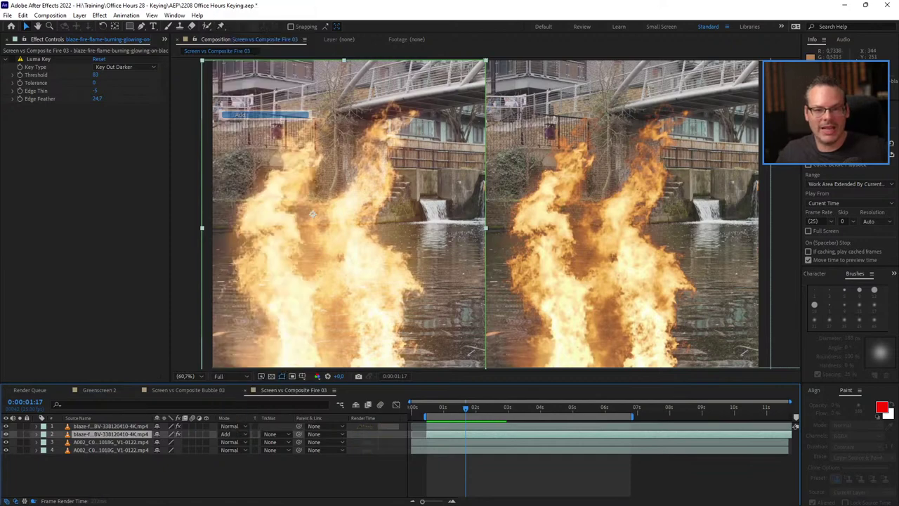
left_click(239, 114)
left_click(229, 434)
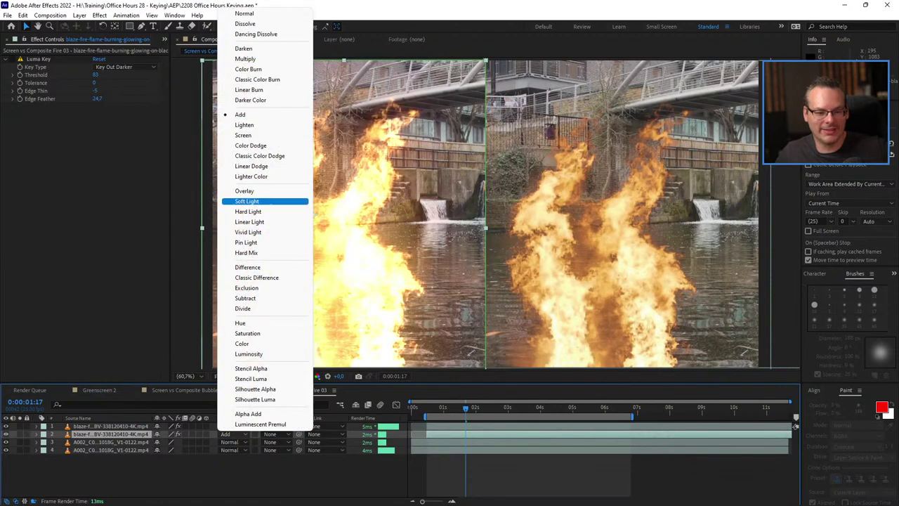
left_click(260, 135)
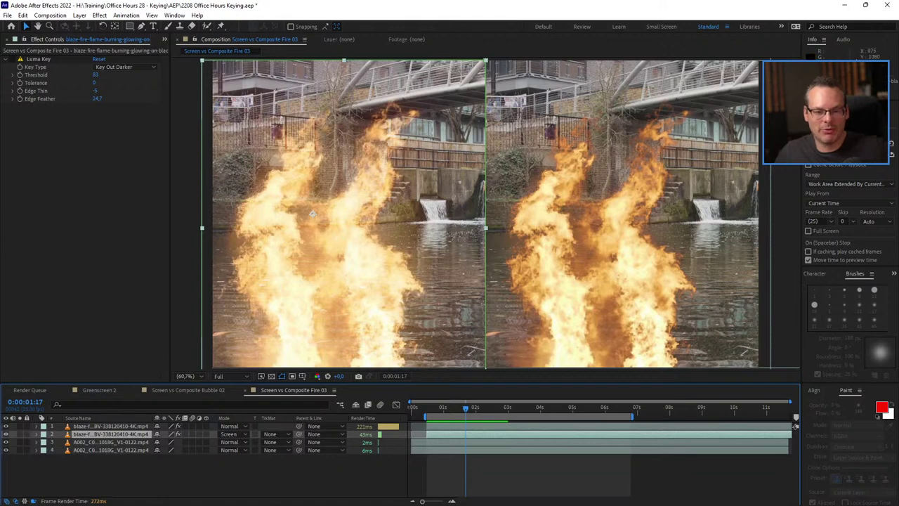
- Scrub and play the composition to compare the Screen-blended fire with the BCC+Composite version
mouse_move(466, 408)
left_mouse_down()
mouse_move(452, 408)
mouse_move(480, 408)
left_mouse_up()
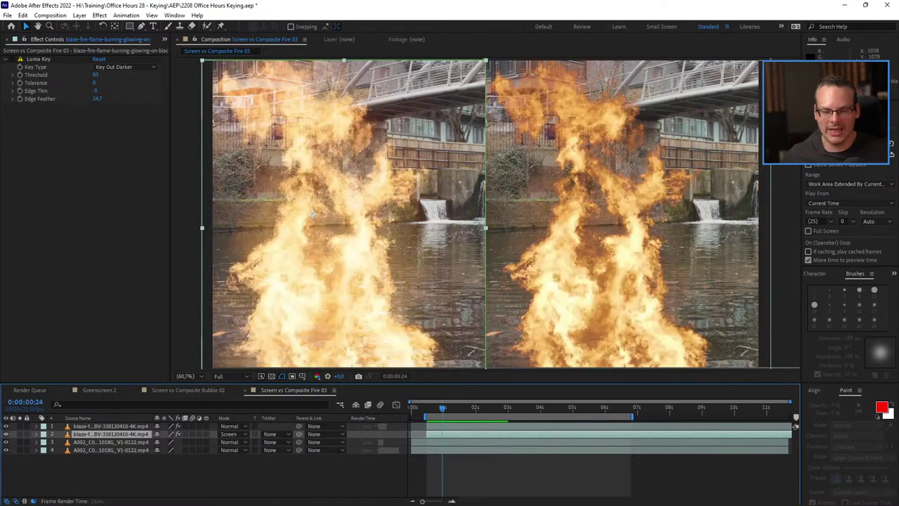
key("space")
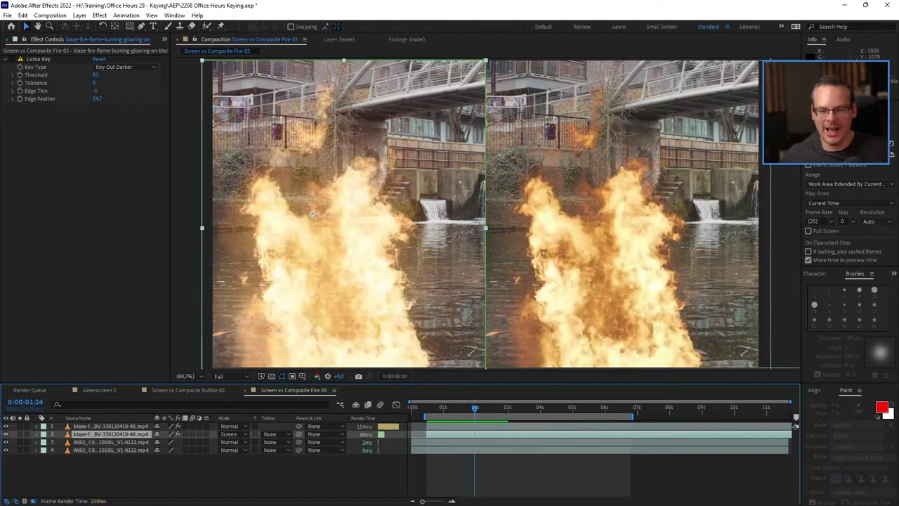
- Disable BCC Premult on the right-hand fire layer and expand the Matte settings of its BCC+Composite effect
key("ctrl+Up")
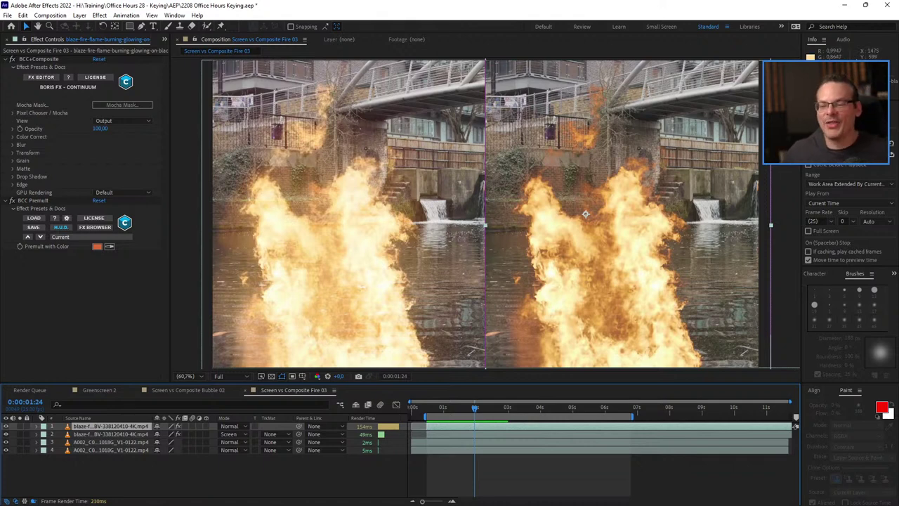
left_click(12, 201)
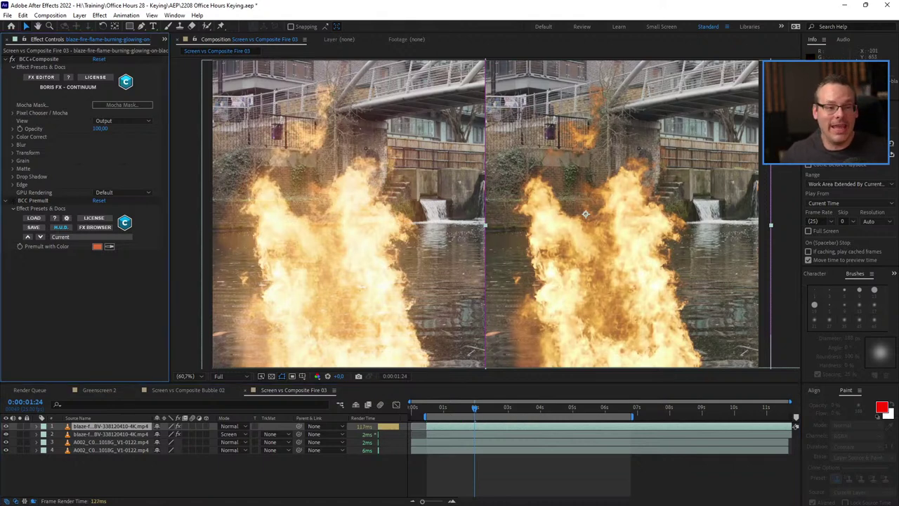
left_click(42, 77)
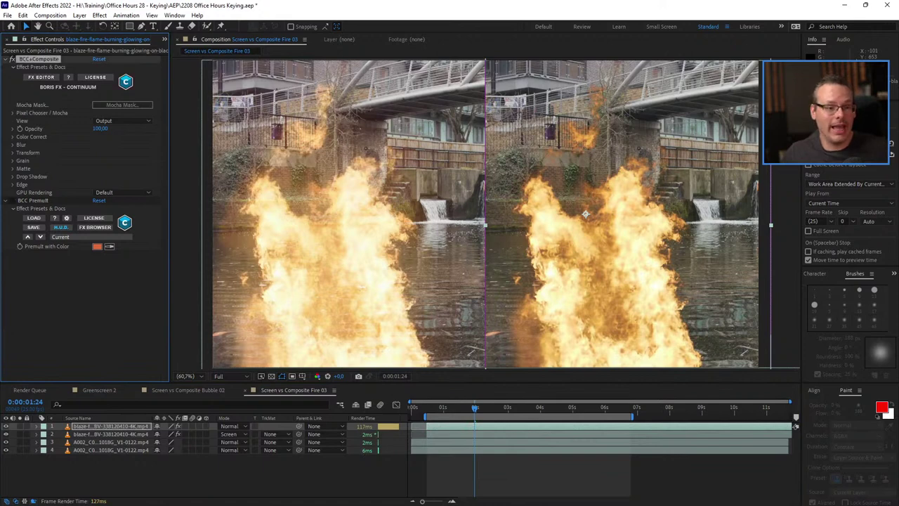
left_click(12, 168)
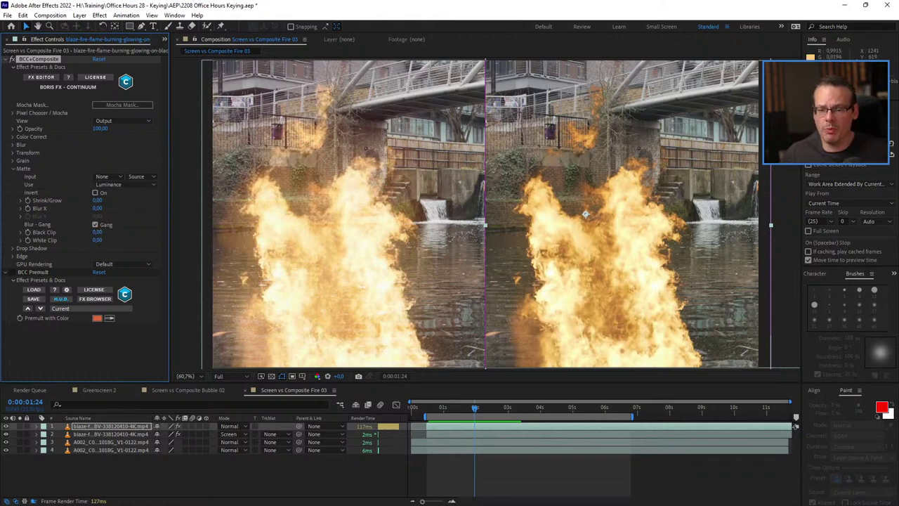
- Play to 0:00:03:01 and examine the flame edges and transparency of both fire versions up close at 200%
key("space")
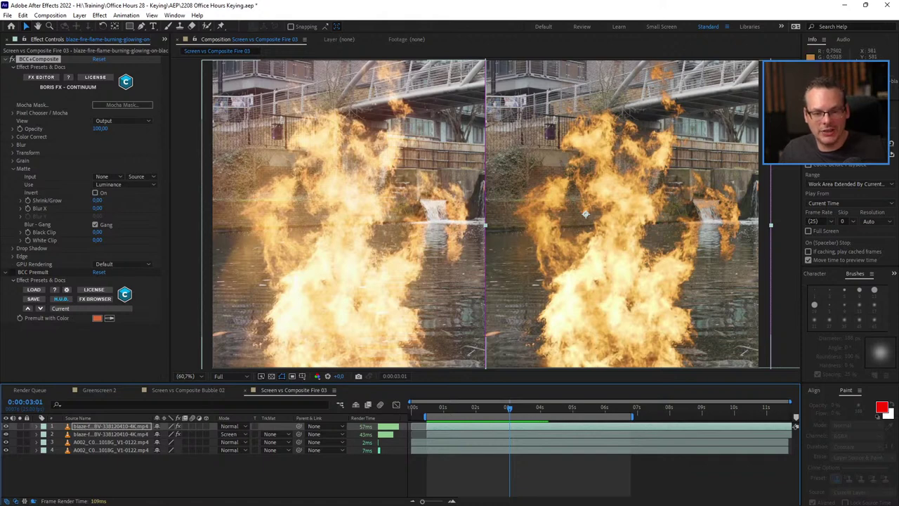
scroll(372, 249, "up", 1)
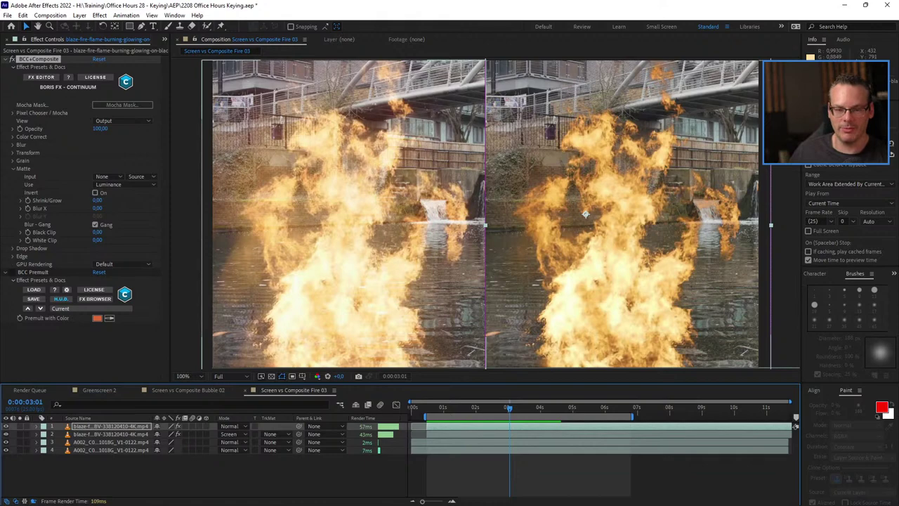
scroll(357, 273, "up", 1)
left_click_drag(227, 229, 603, 191)
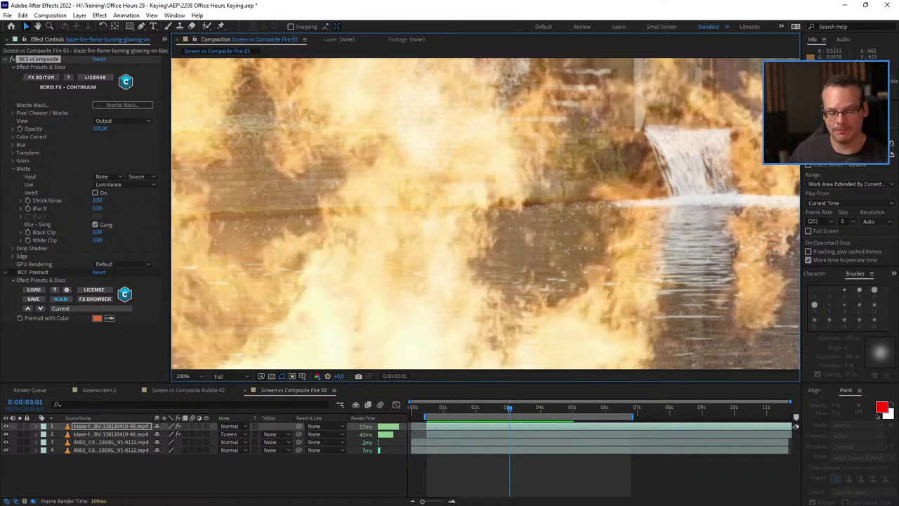
key("comma")
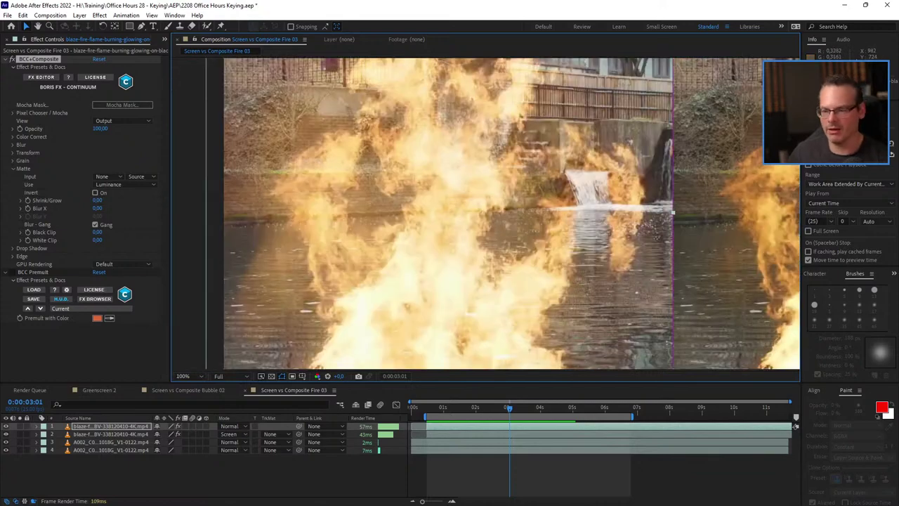
key("period")
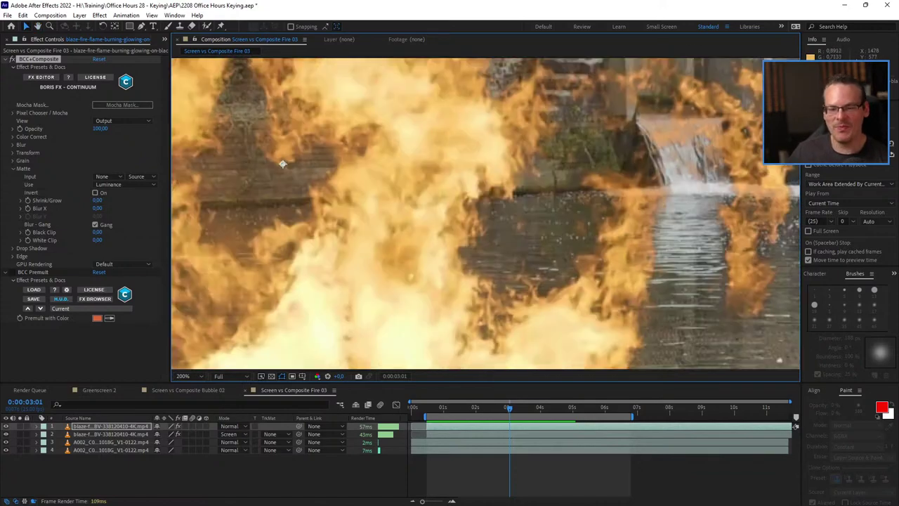
left_click_drag(282, 163, 375, 172)
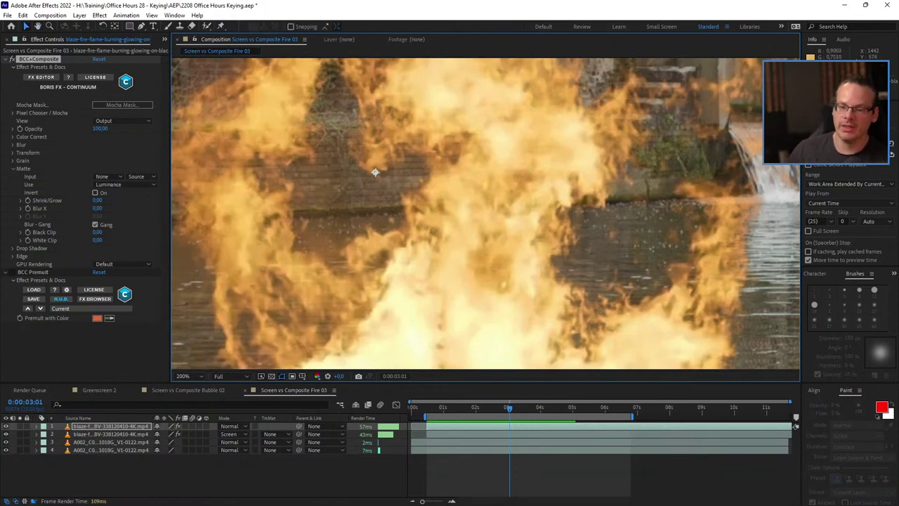
mouse_move(375, 172)
left_mouse_down()
mouse_move(587, 139)
mouse_move(501, 257)
mouse_move(328, 290)
mouse_move(316, 210)
mouse_move(274, 163)
mouse_move(378, 163)
left_mouse_up()
key("v")
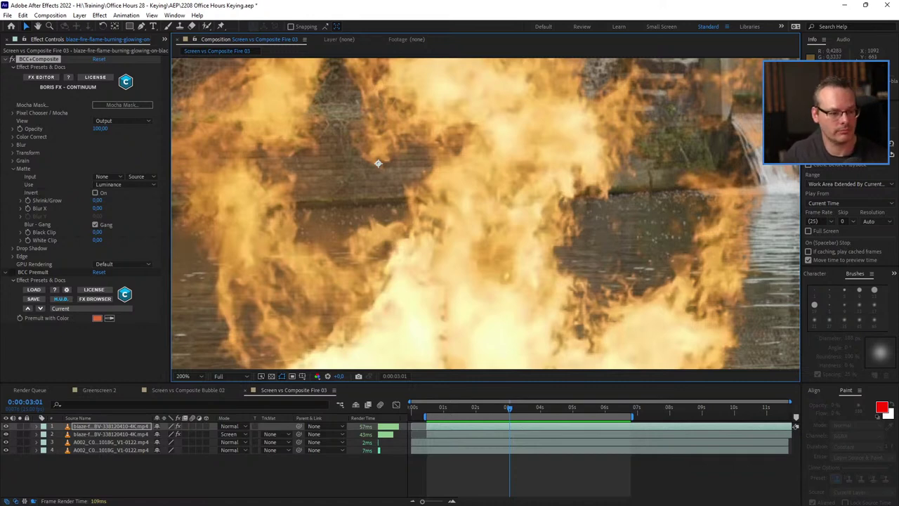
- Switch the right-hand fire layer's effects off and back on to compare the original black-background footage with the composited flames
left_click(6, 272)
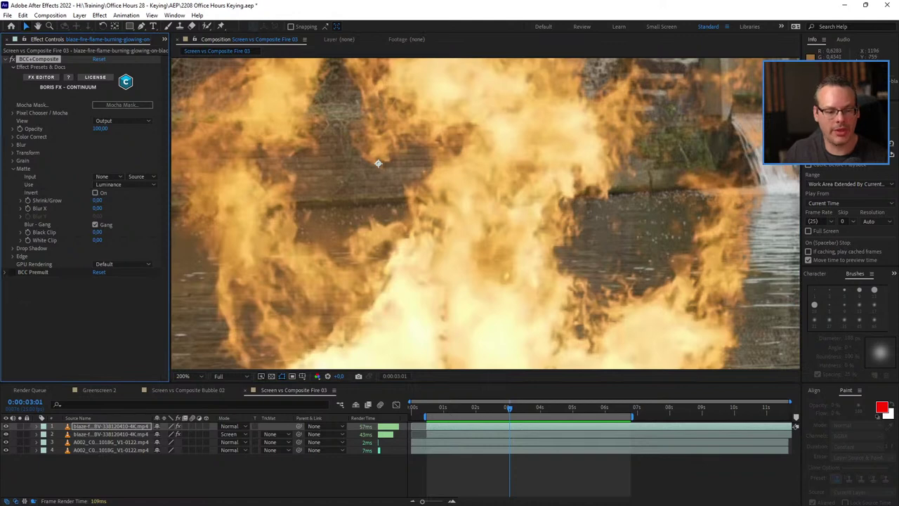
left_click(33, 271)
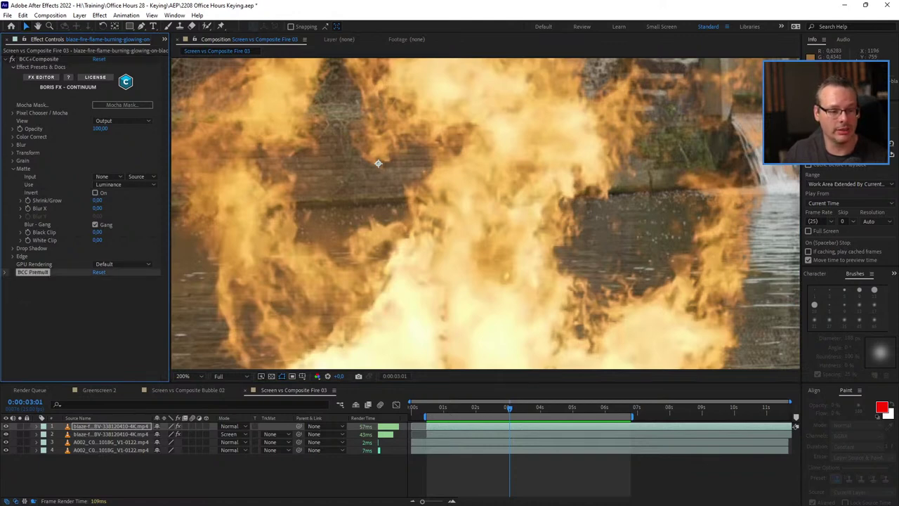
left_click(6, 272)
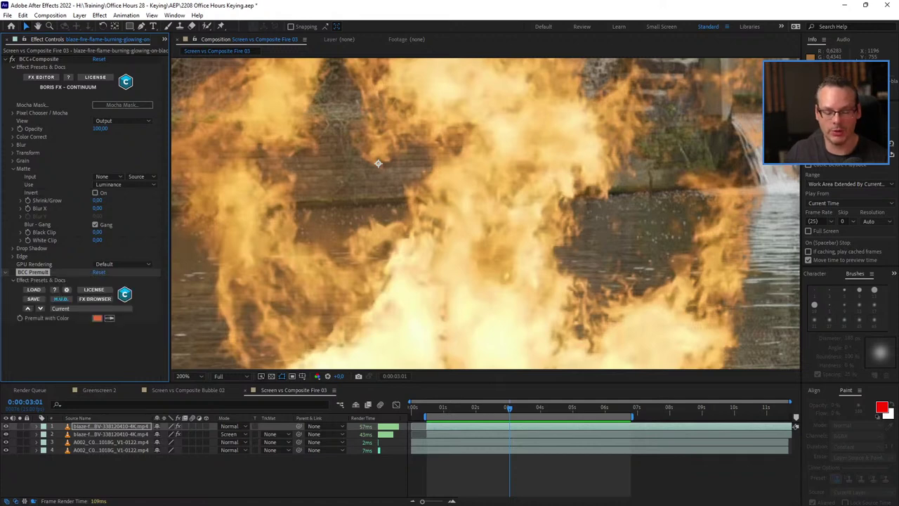
scroll(431, 189, "down", 1)
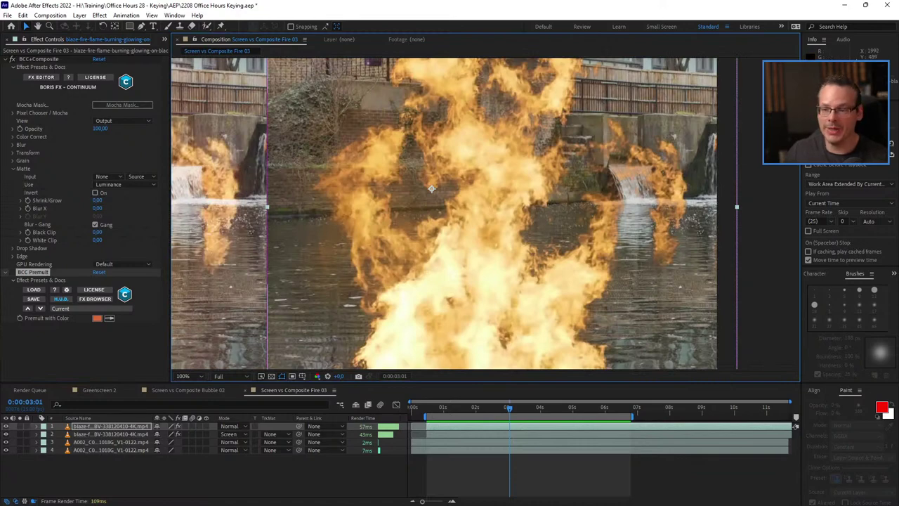
left_click_drag(431, 188, 366, 279)
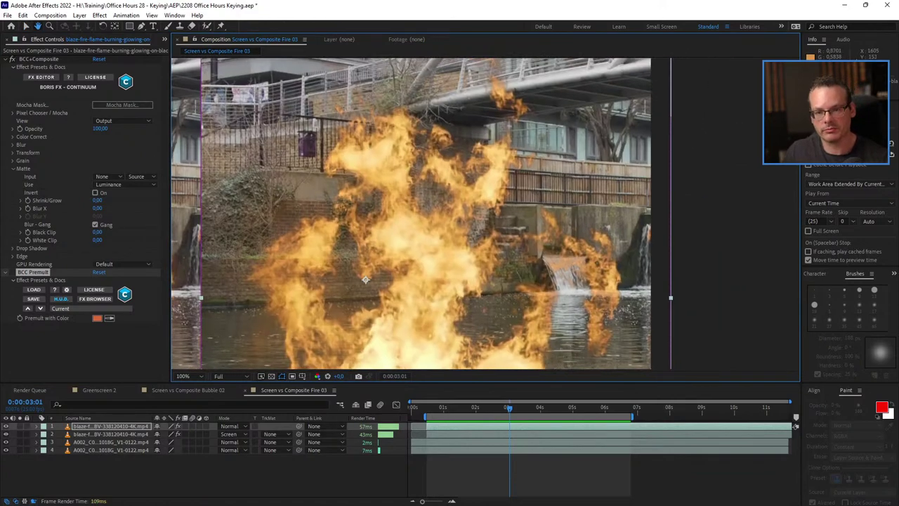
key("v")
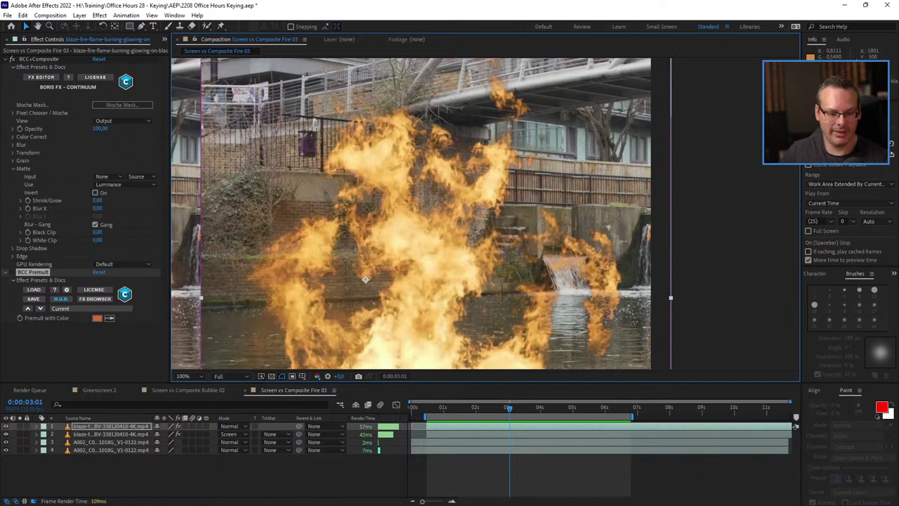
left_click(178, 426)
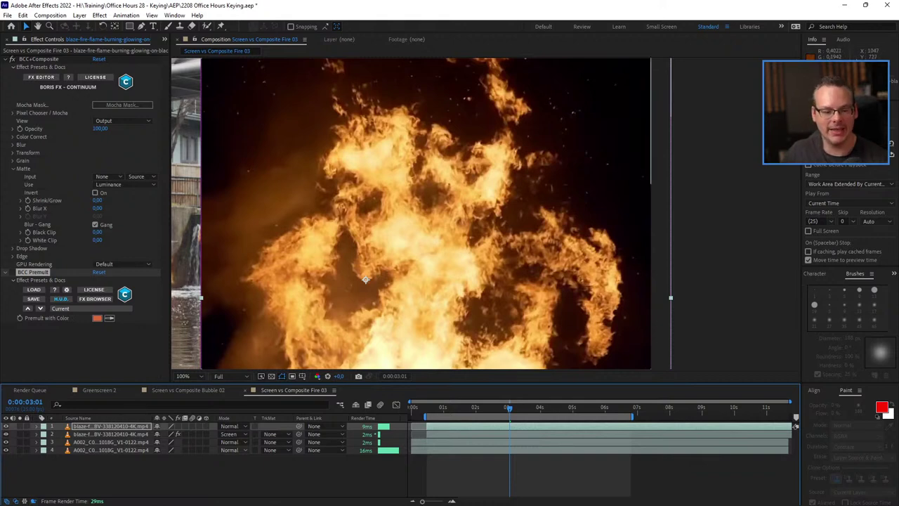
left_click(178, 427)
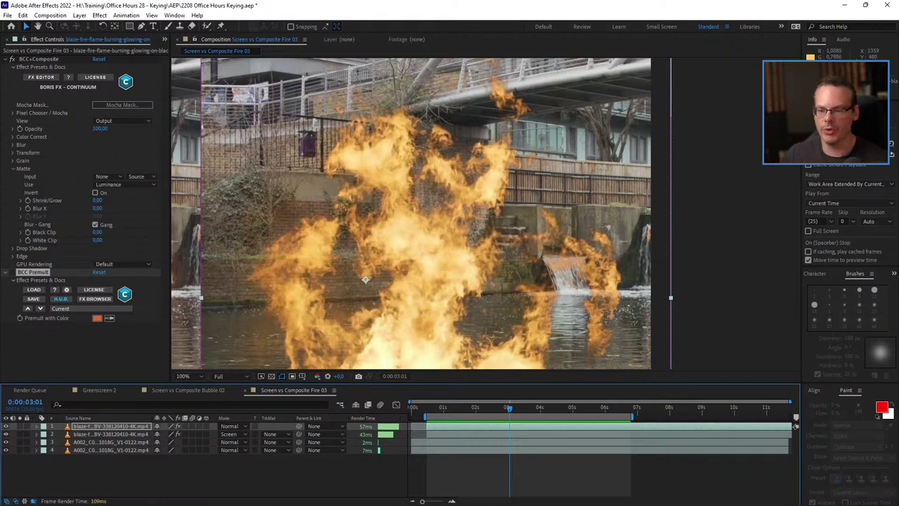
- Compare black with orange as the BCC Premult color on the fire layer and set Premult with Color to FB6E36
left_click_drag(365, 280, 342, 246)
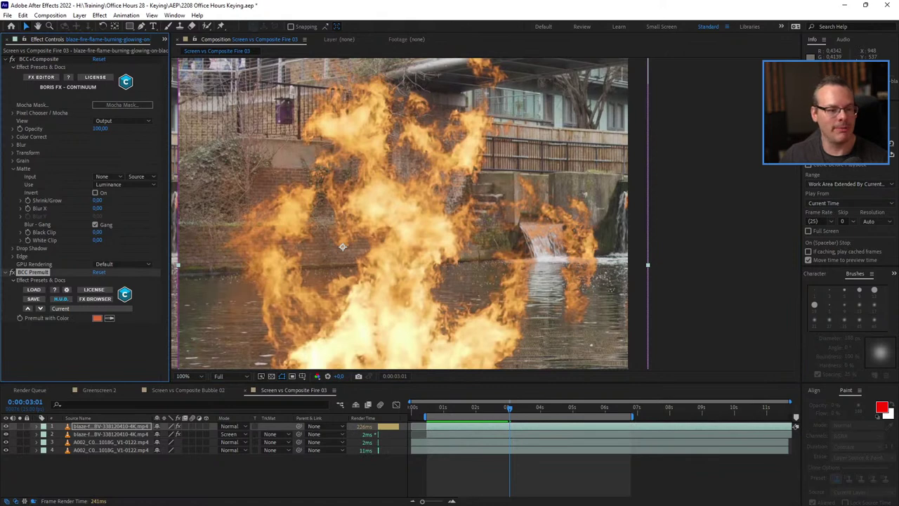
left_click(96, 317)
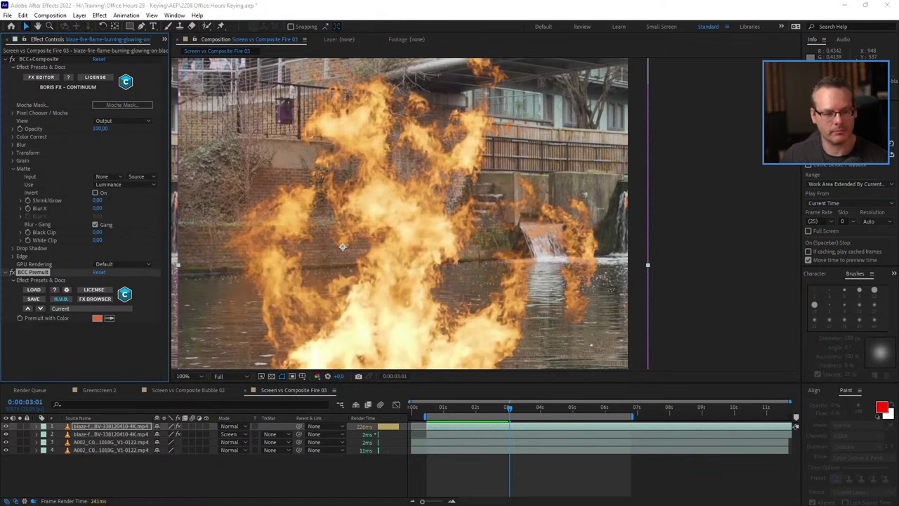
mouse_move(140, 197)
left_mouse_down()
mouse_move(731, 143)
mouse_move(689, 60)
left_mouse_up()
left_click(621, 194)
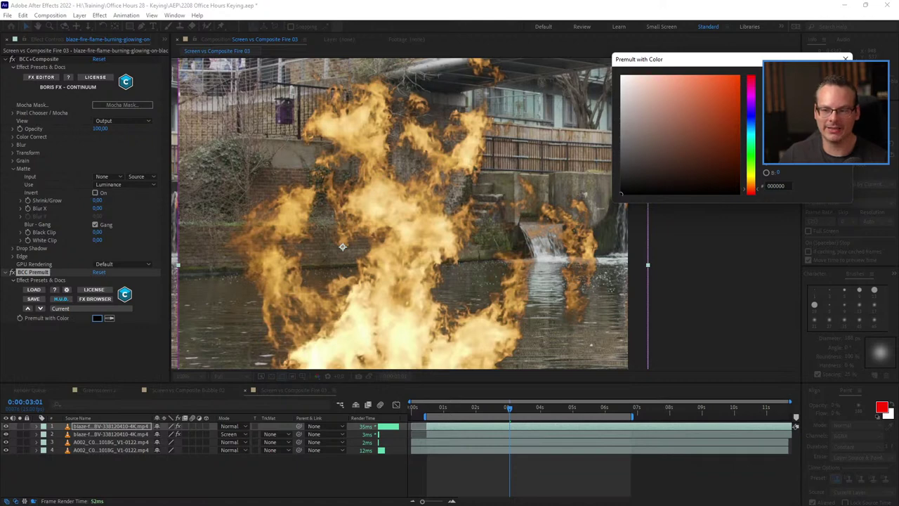
mouse_move(622, 194)
left_mouse_down()
mouse_move(655, 144)
mouse_move(672, 136)
mouse_move(723, 136)
mouse_move(668, 158)
mouse_move(730, 150)
mouse_move(711, 90)
mouse_move(736, 89)
mouse_move(661, 84)
mouse_move(720, 94)
left_mouse_up()
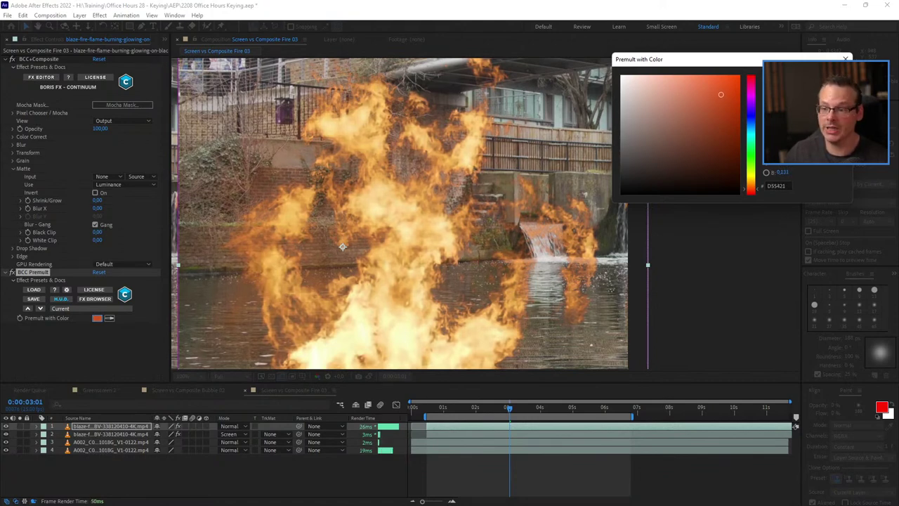
mouse_move(721, 94)
left_mouse_down()
mouse_move(724, 118)
mouse_move(711, 98)
mouse_move(713, 76)
left_mouse_up()
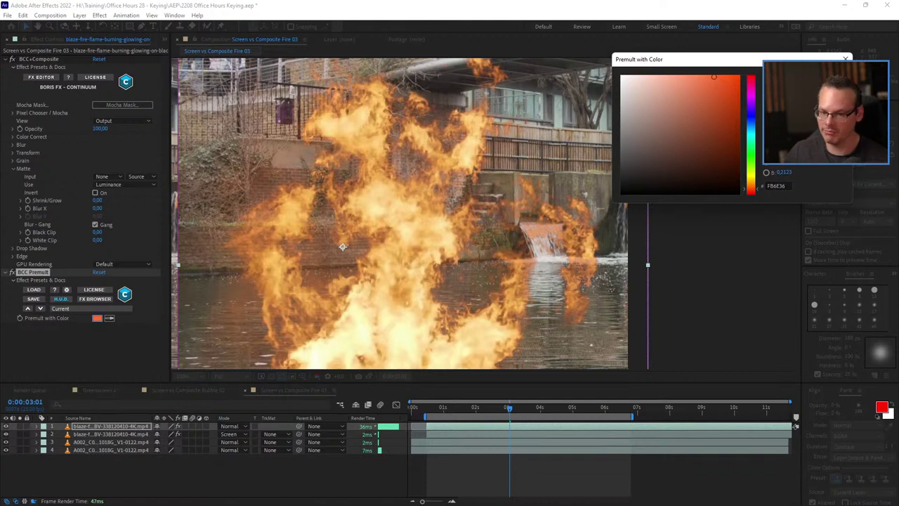
left_click(823, 80)
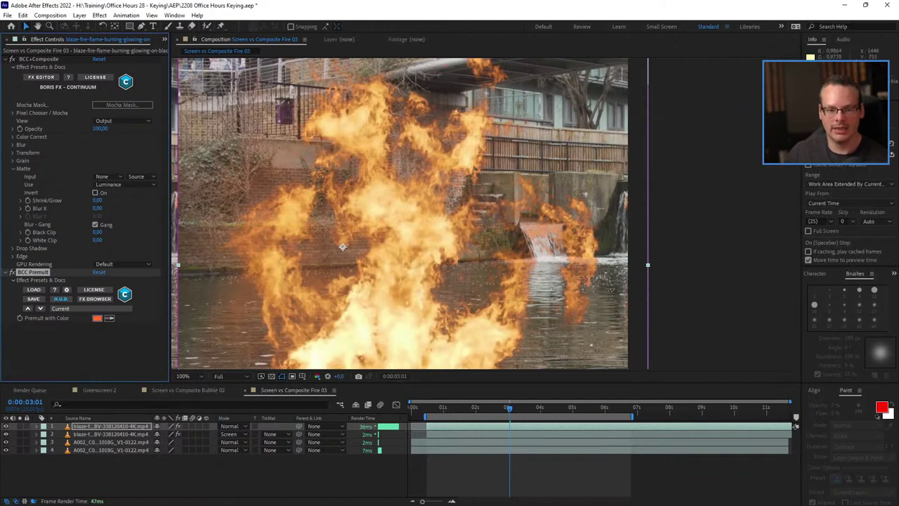
- Fit the whole composition in the viewer and play it to compare the Screen-blended fire with the BCC+Composite and BCC Premult version
left_click(627, 247)
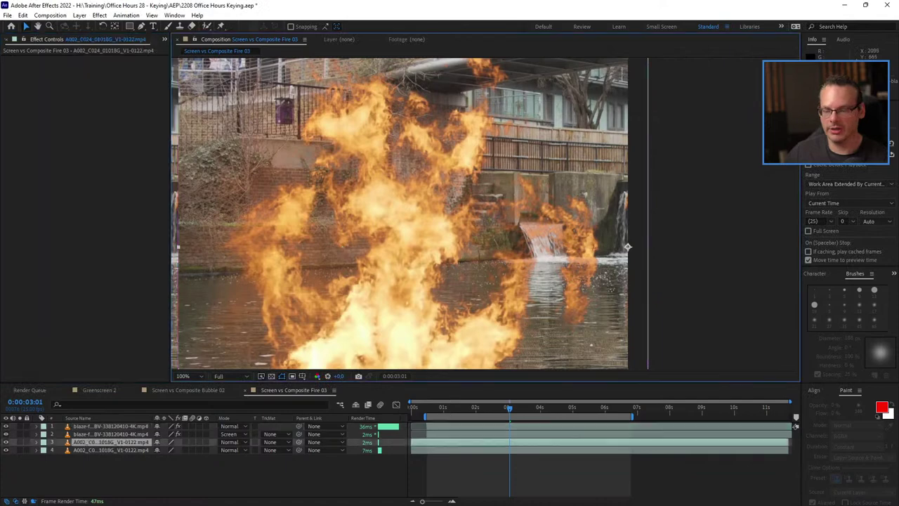
left_click(182, 376)
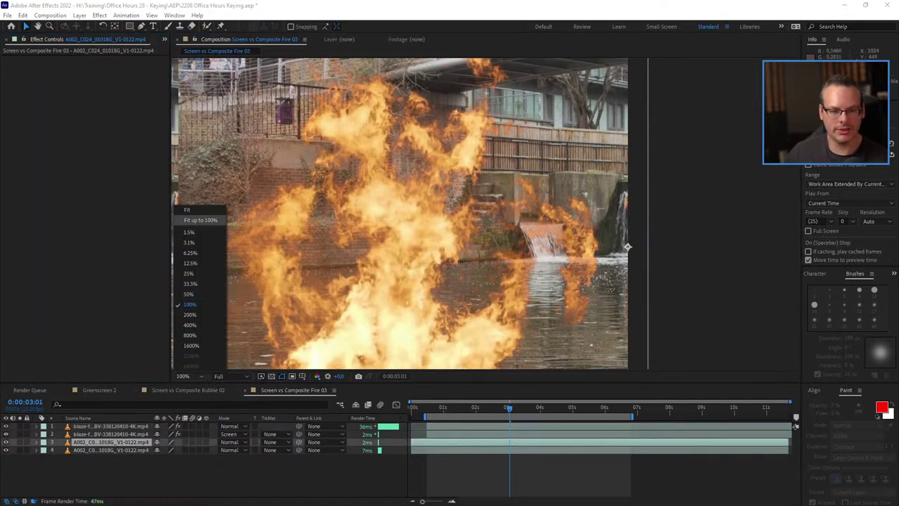
left_click(200, 210)
key("space")
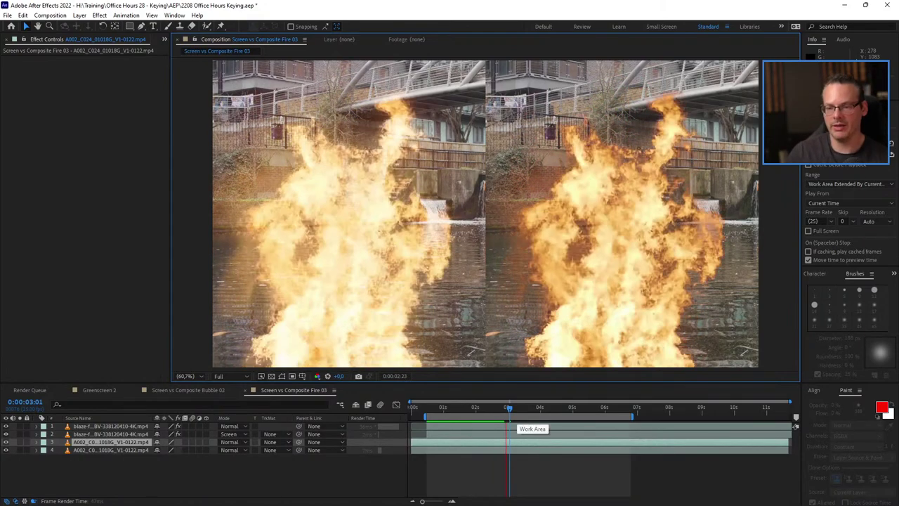
key("space")
key("KP_0")
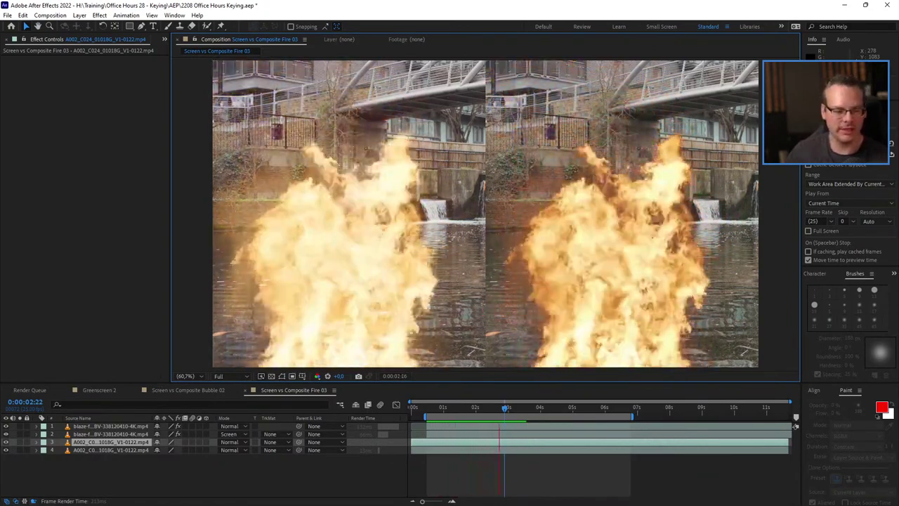
left_click(110, 426)
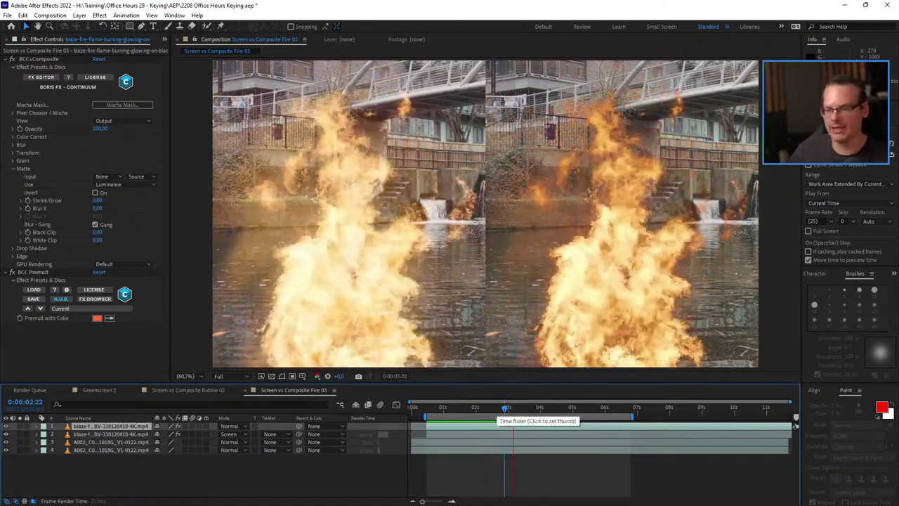
key("space")
key("space")
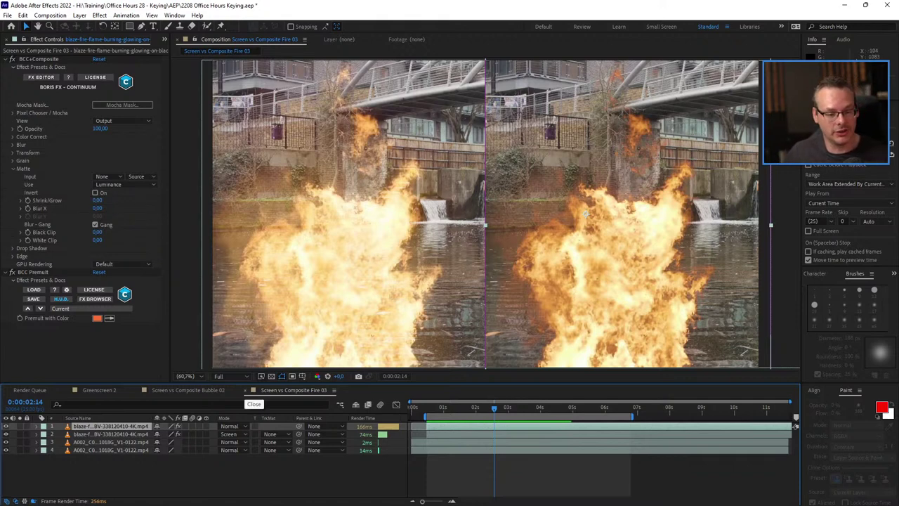
- Close the Fire 03 and Bubble 02 comparison compositions and review several frames of the Greenscreen 2 composite
left_click(254, 390)
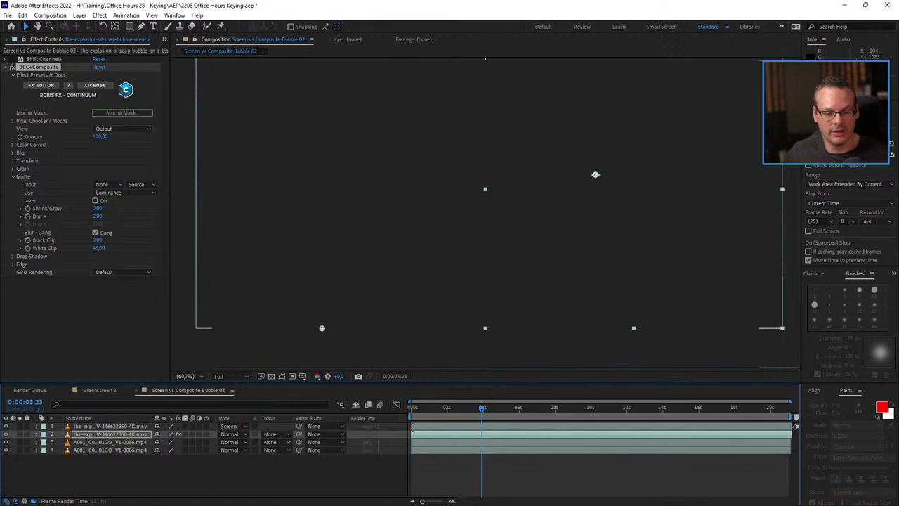
left_click(135, 390)
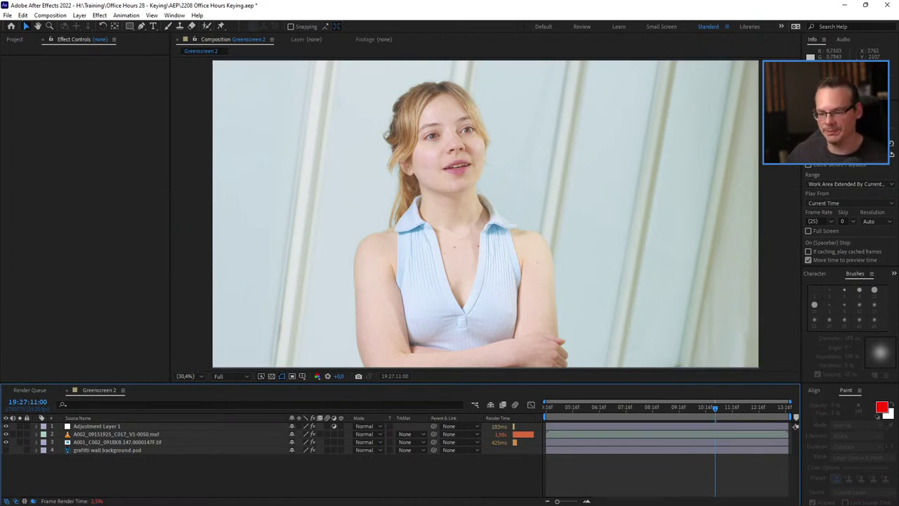
key("shift+Page_Up")
key("shift+Page_Up")
key("shift+Page_Up")
key("shift+Page_Up")
key("shift+Page_Up")
key("shift+Page_Up")
key("shift+Page_Up")
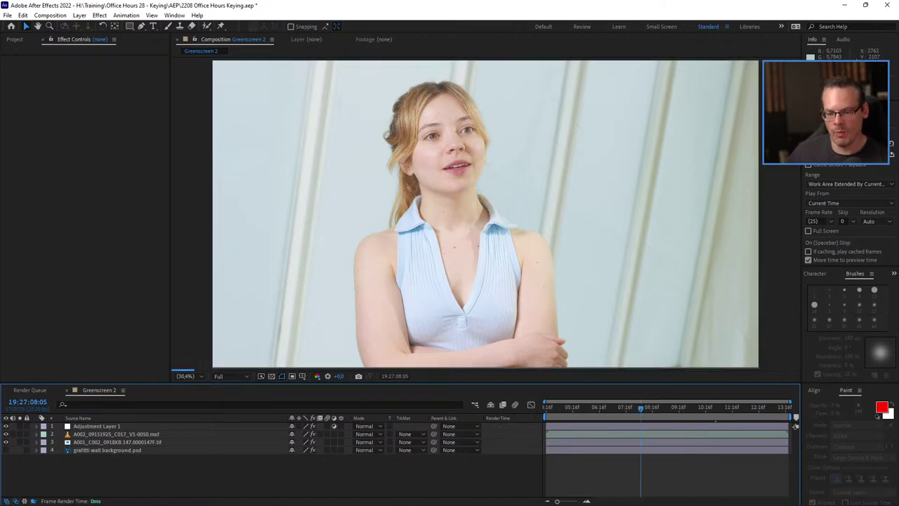
left_click_drag(640, 408, 570, 408)
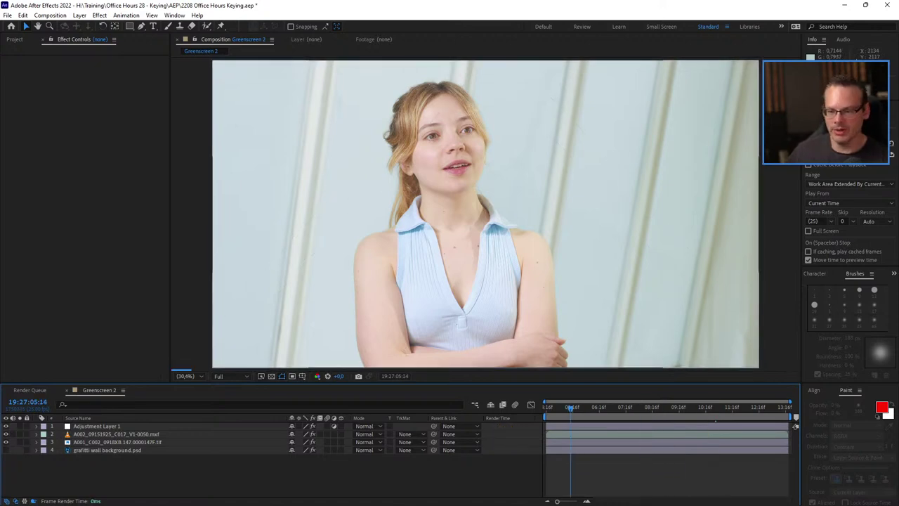
left_click(635, 407)
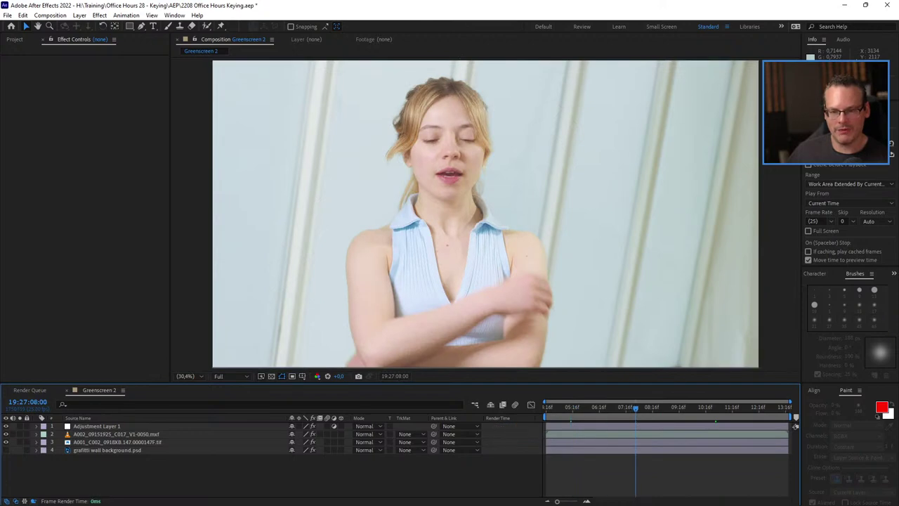
left_click(724, 414)
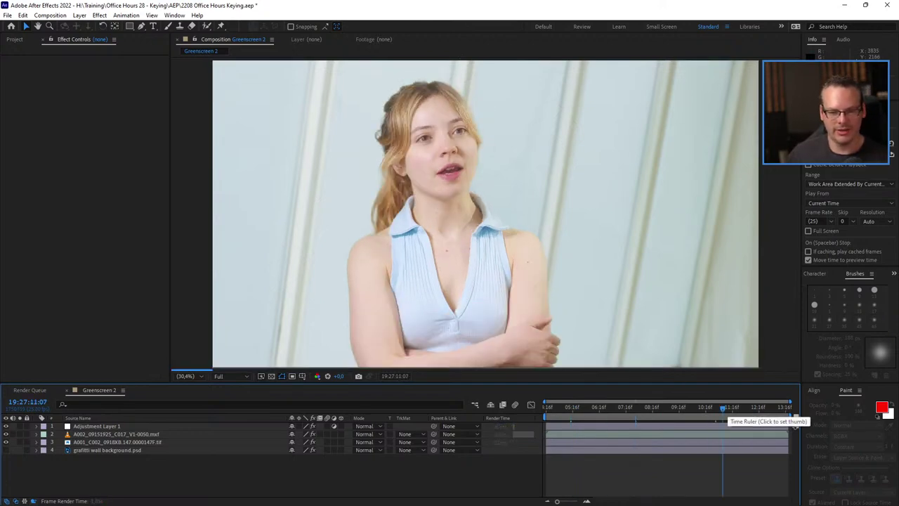
- Set the viewer resolution to Auto and play Greenscreen 2 from its first frame
left_click(227, 376)
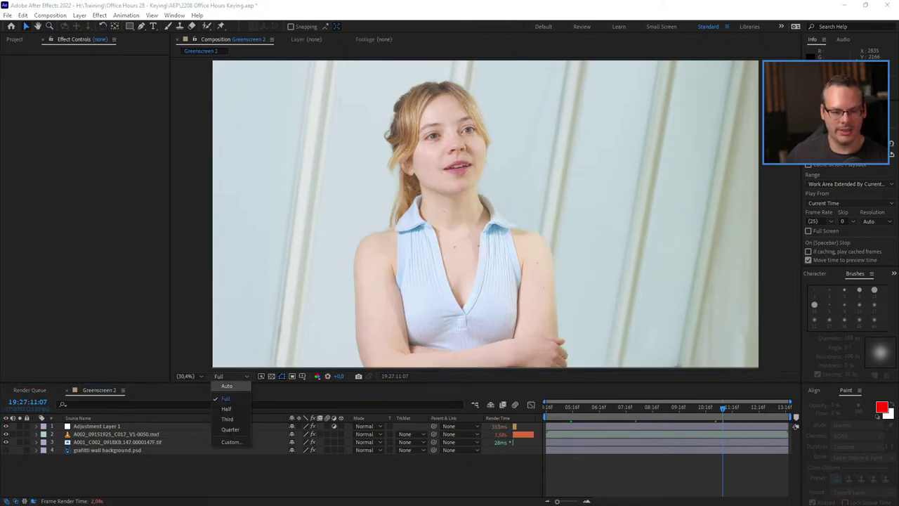
left_click(227, 386)
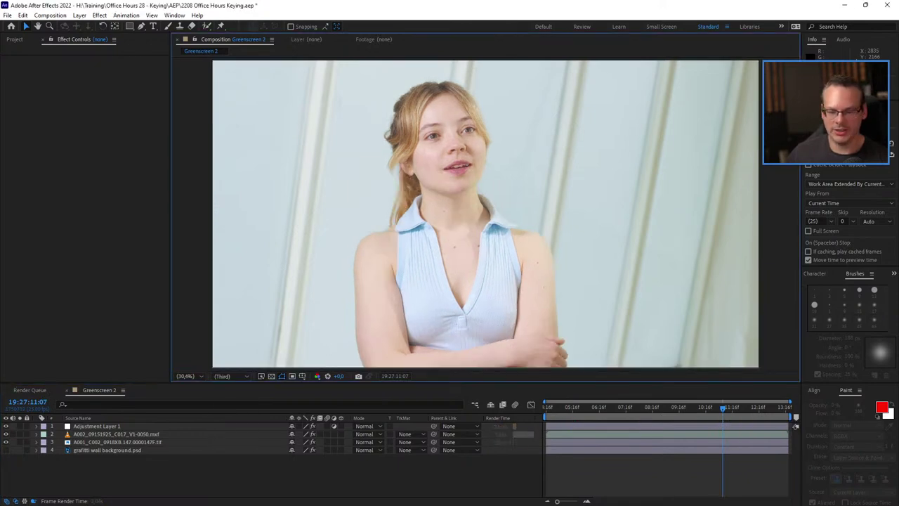
left_click_drag(723, 408, 597, 408)
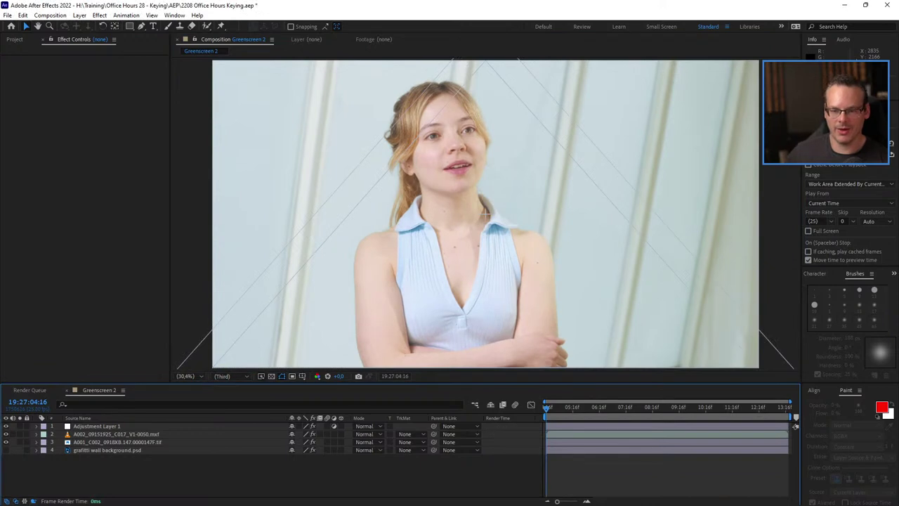
key("Home")
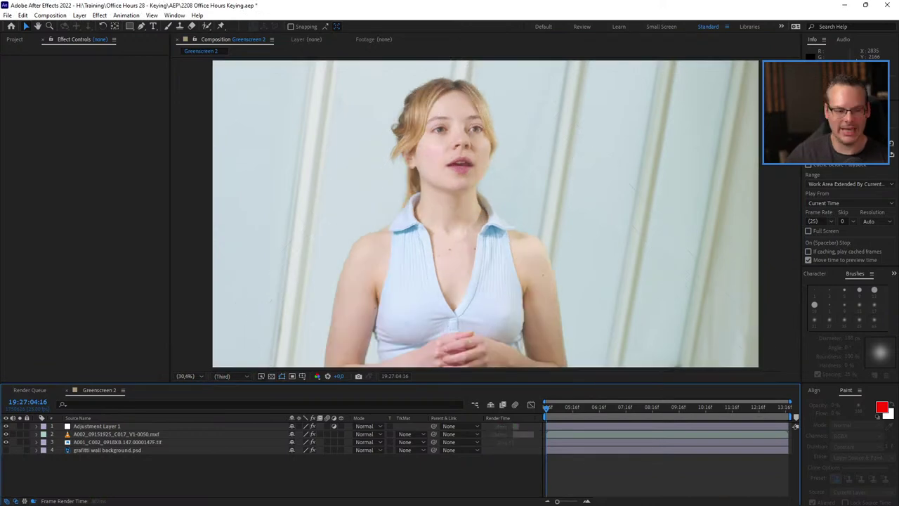
key("space")
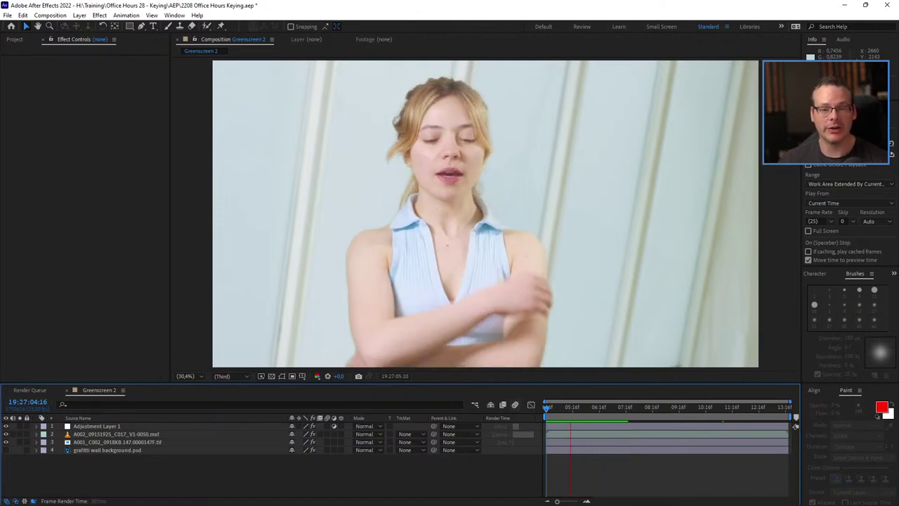
key("space")
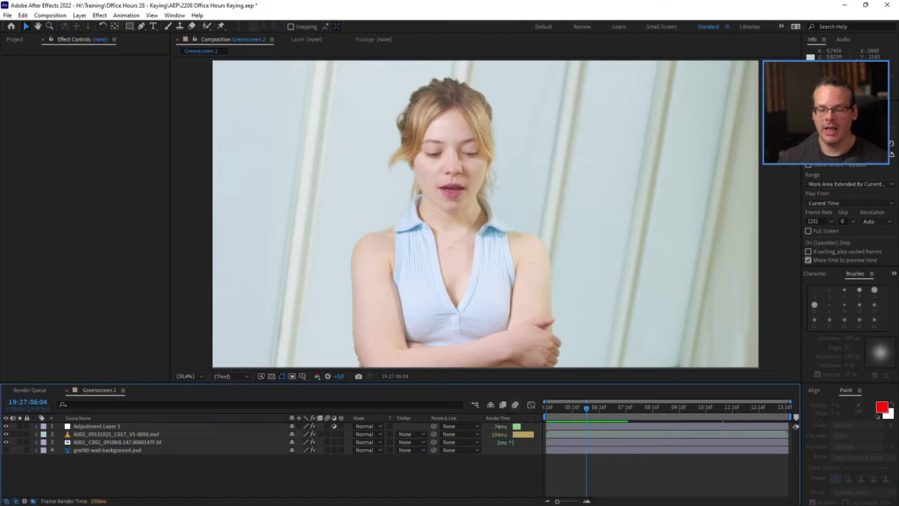
- Review the woman's movements and the keyed edges against the background at several times in Greenscreen 2
left_click(608, 407)
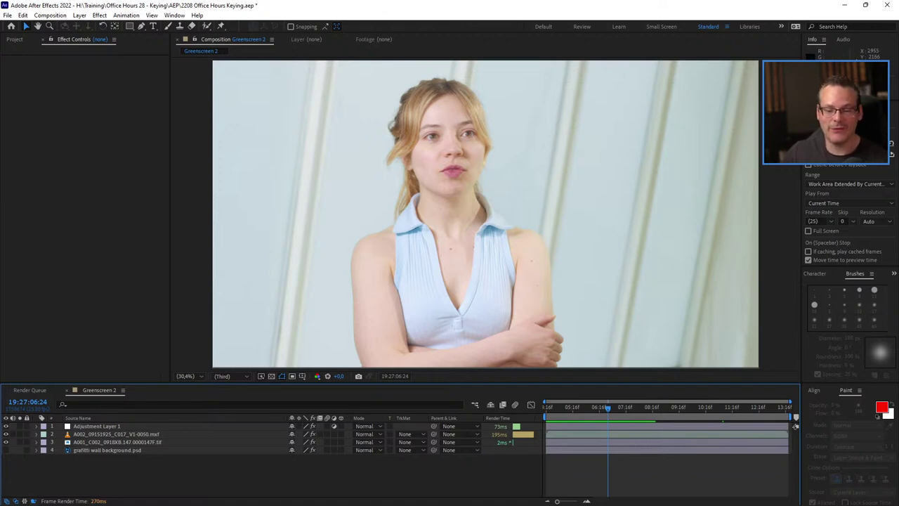
key("space")
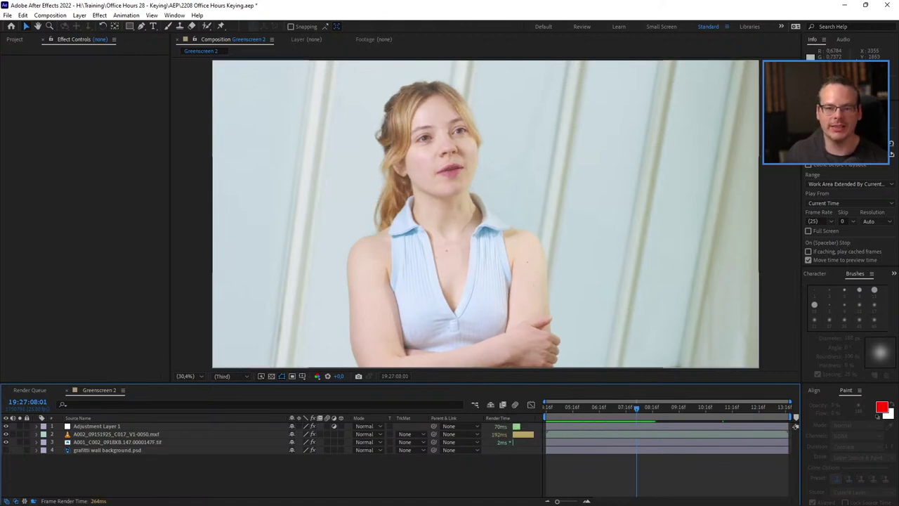
left_click(599, 408)
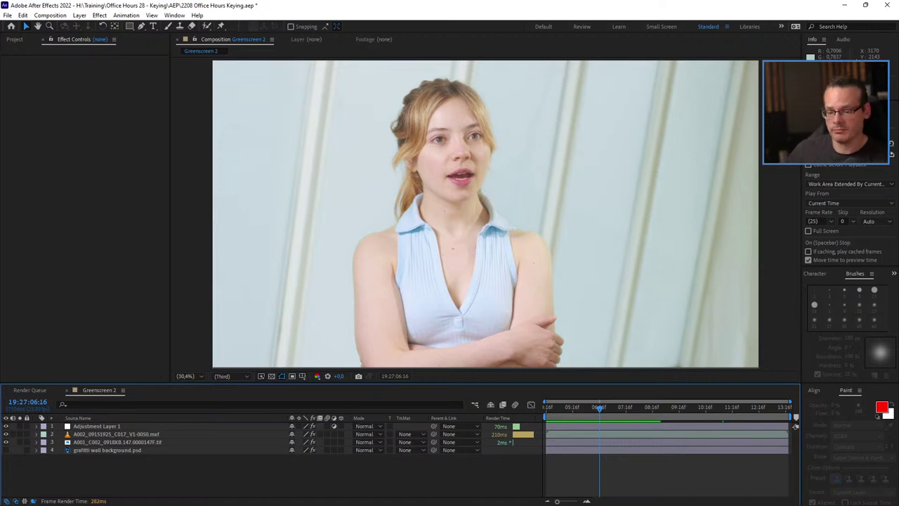
left_click_drag(599, 408, 574, 408)
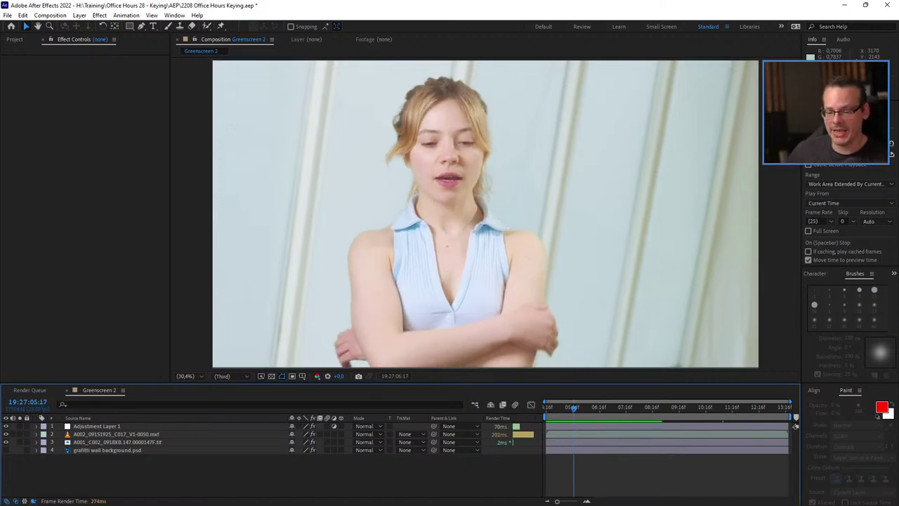
left_click(627, 407)
left_click(654, 407)
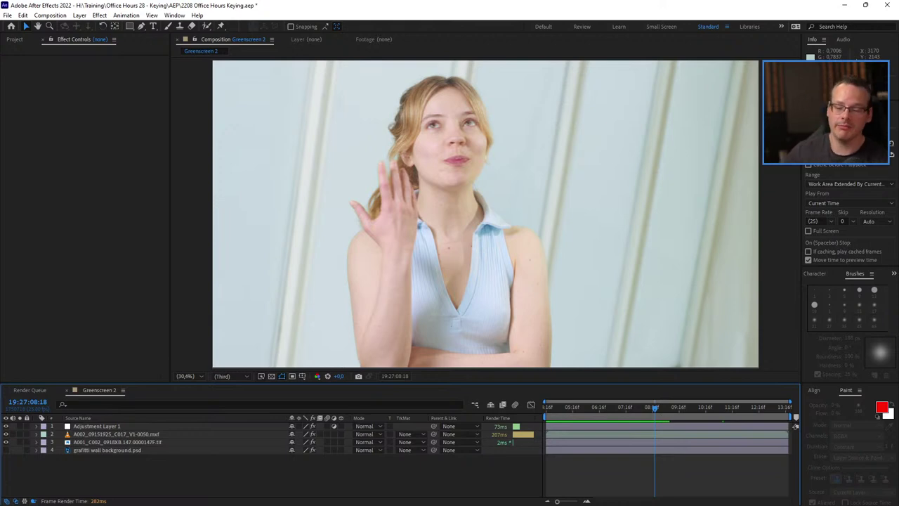
left_click_drag(655, 408, 625, 408)
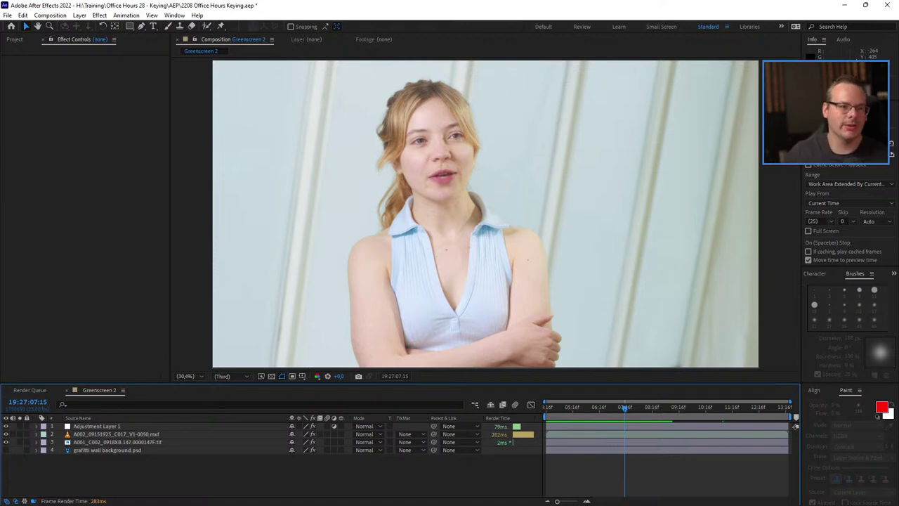
- Duplicate the Greenscreen 2 composition in the Master comps folder and open the copy
key("ctrl+0")
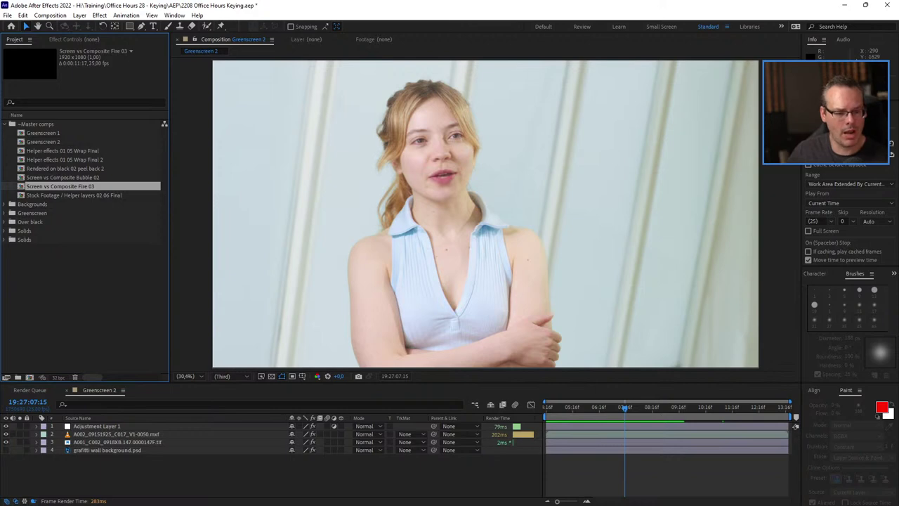
left_click(274, 476)
left_click(44, 142)
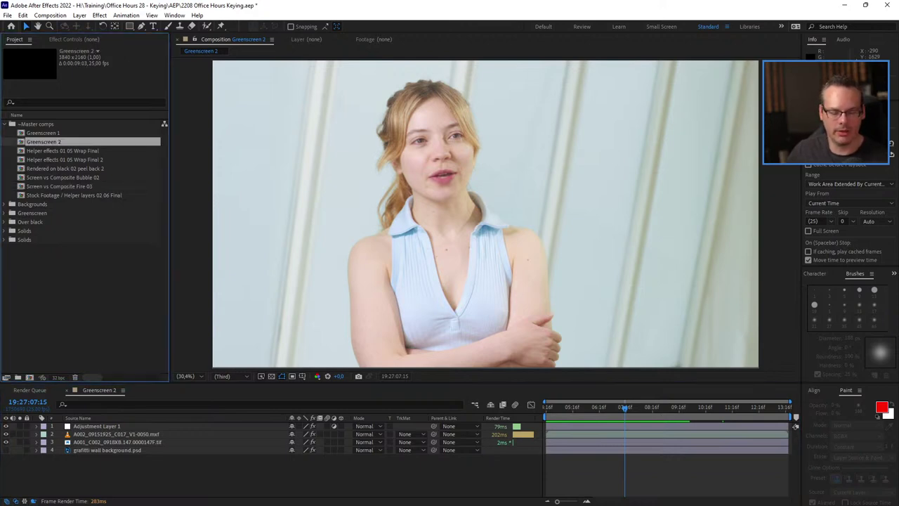
key("ctrl+d")
double_click(44, 151)
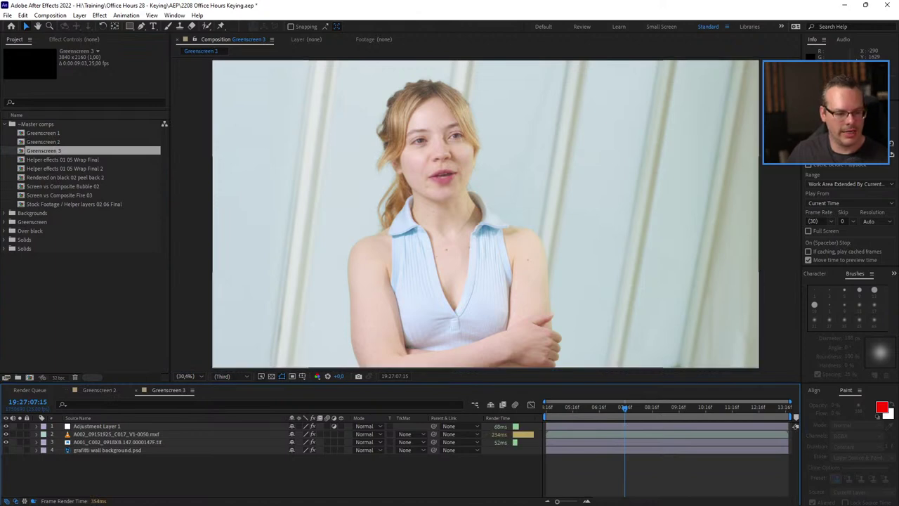
- Delete Adjustment Layer 1 from Greenscreen 3 and display the effects applied to the A002_09151925_C017_V1-0050.mxf layer
left_click(97, 426)
key("Delete")
left_click(116, 426)
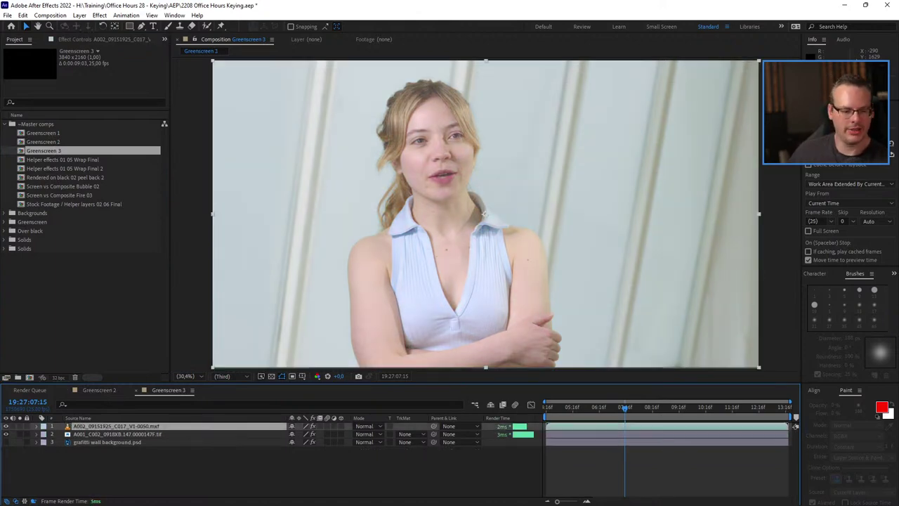
key("F3")
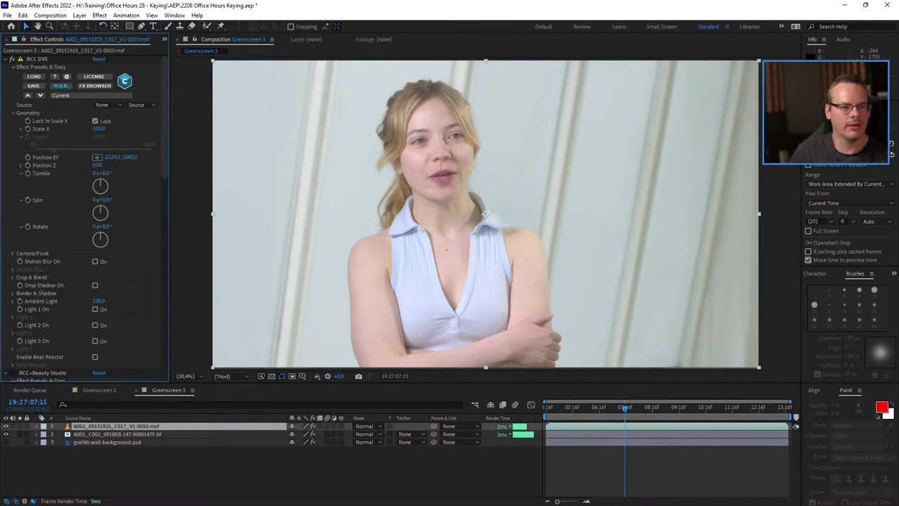
- Delete BCC DVE, BCC+Beauty Studio and BCC Primatte Studio from the A002_09151925_C017_V1-0050.mxf layer
left_click(5, 59)
left_click(38, 59)
left_click(6, 67)
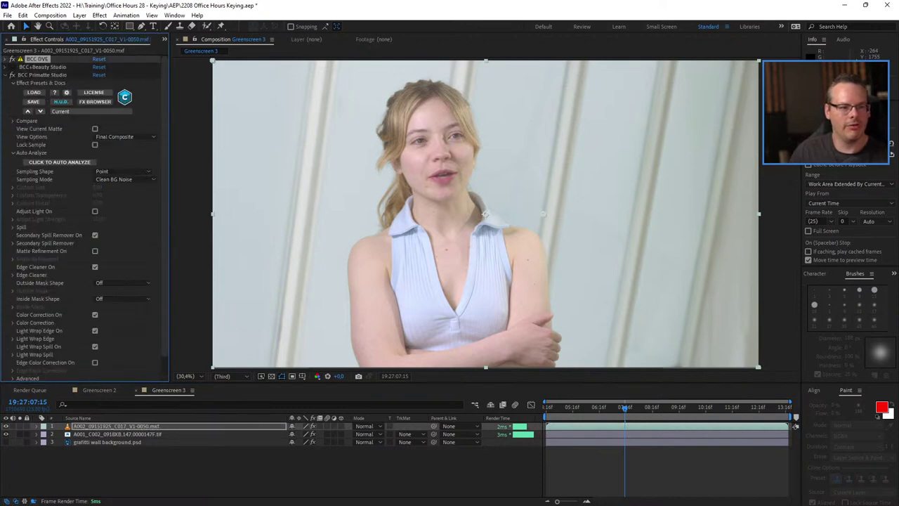
key("ctrl+a")
key("Delete")
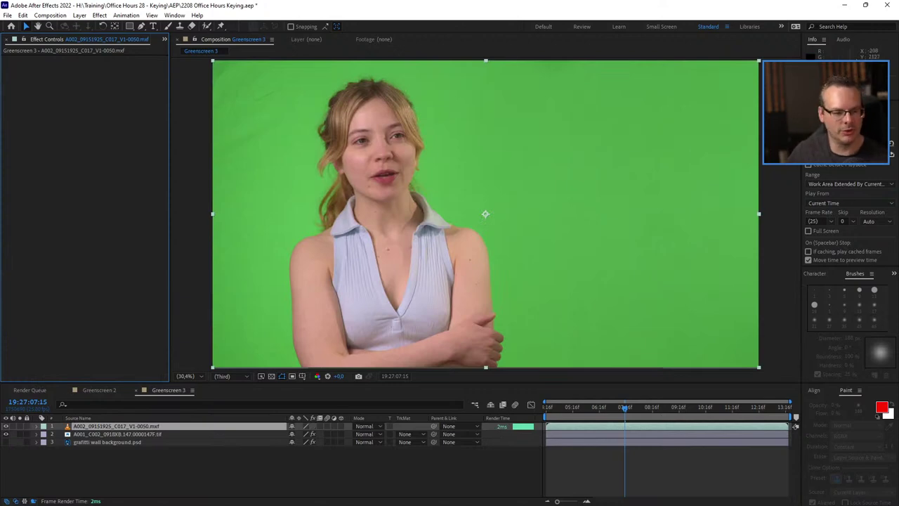
- Delete BCC Fast Flipper and BCC+Blur from the .tif background layer and check that layer by briefly soloing it
key("ctrl+Down")
left_click(37, 59)
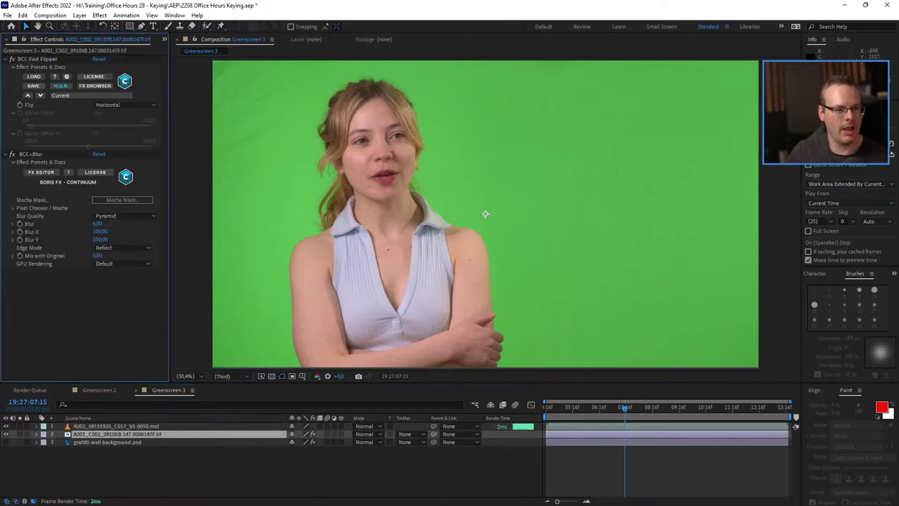
key("Down")
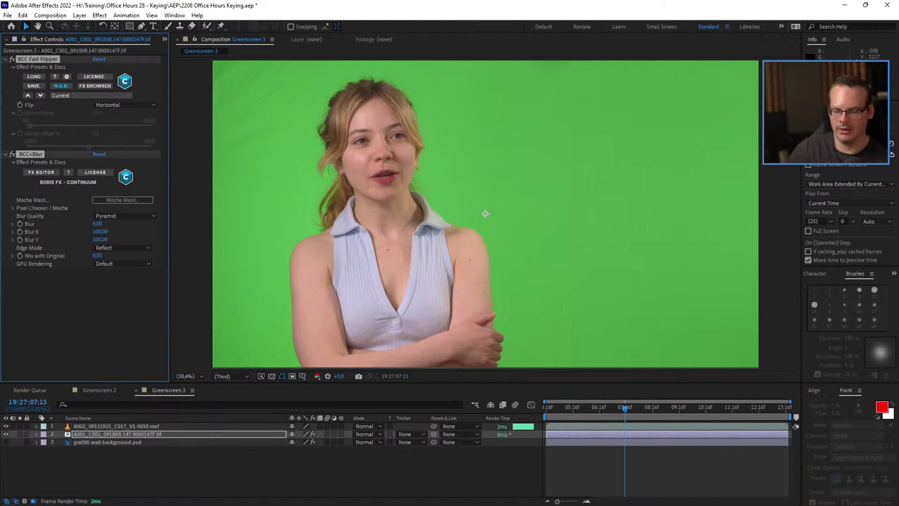
key("Delete")
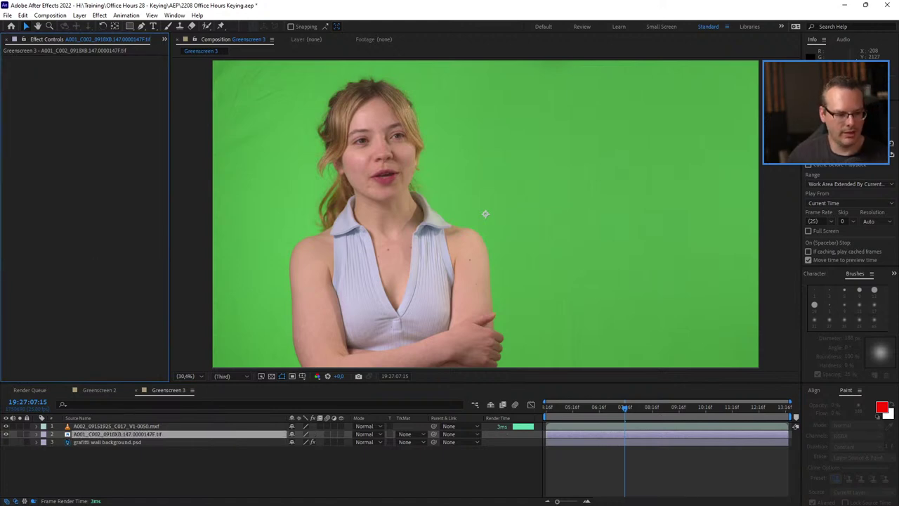
left_click(20, 434)
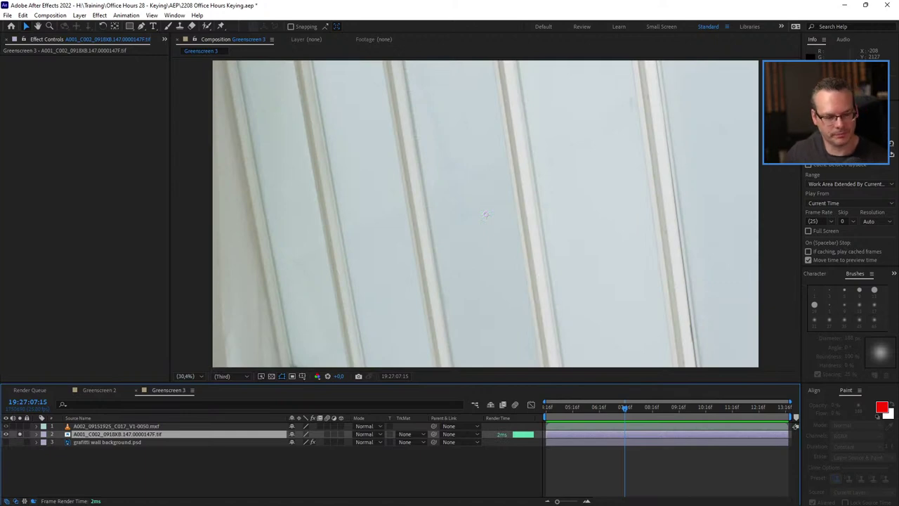
left_click(20, 434)
- Play the unkeyed greenscreen footage and inspect the hand, hair and backdrop creases at 100% magnification
left_click(125, 427)
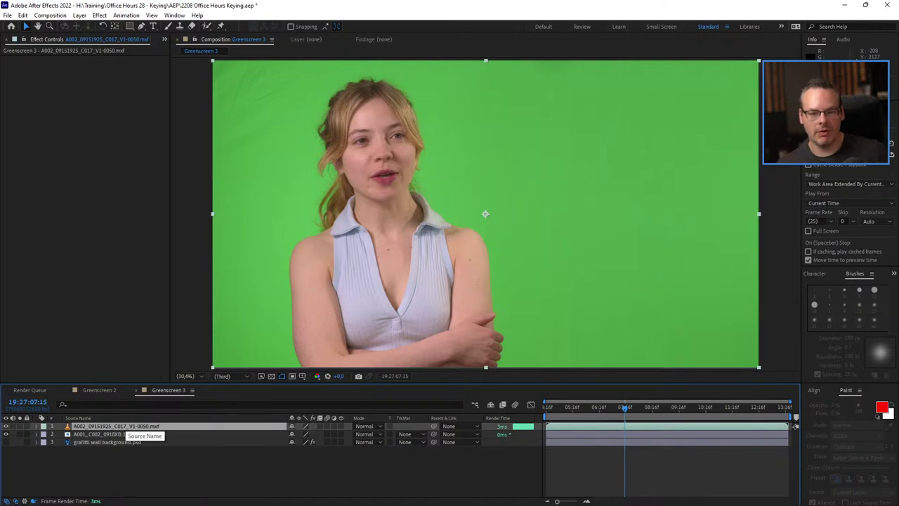
key("space")
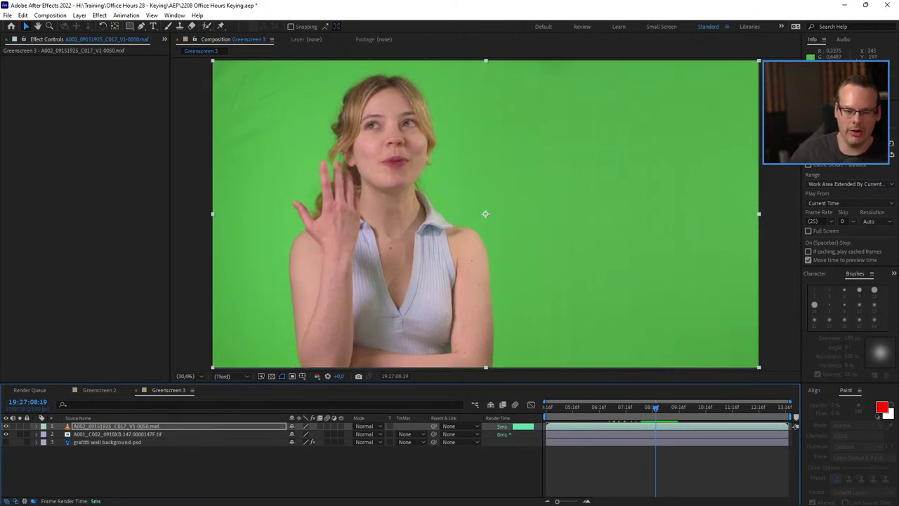
key("space")
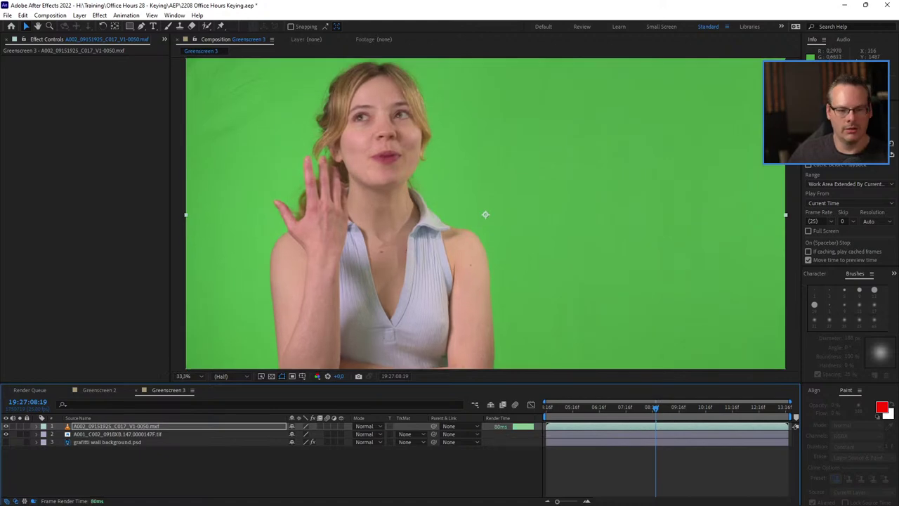
scroll(485, 214, "up", 4)
key("space")
left_click_drag(190, 252, 696, 364)
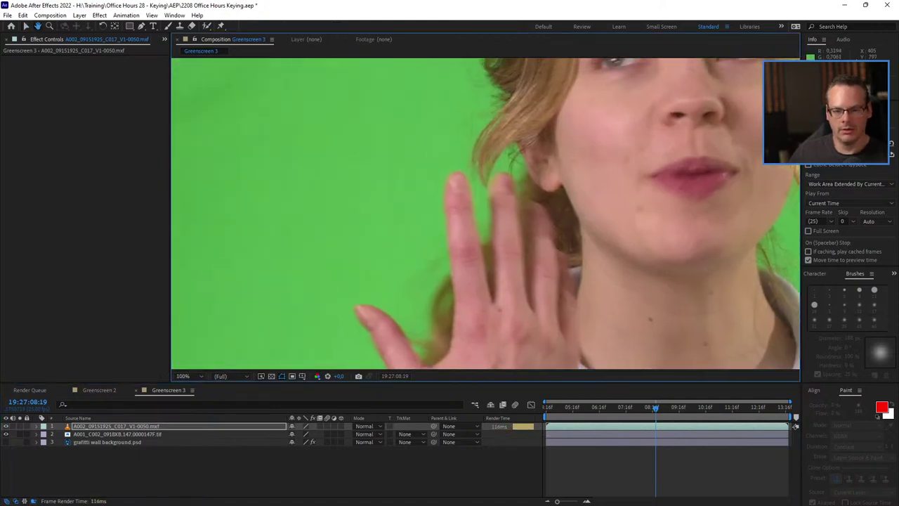
left_click_drag(295, 72, 431, 296)
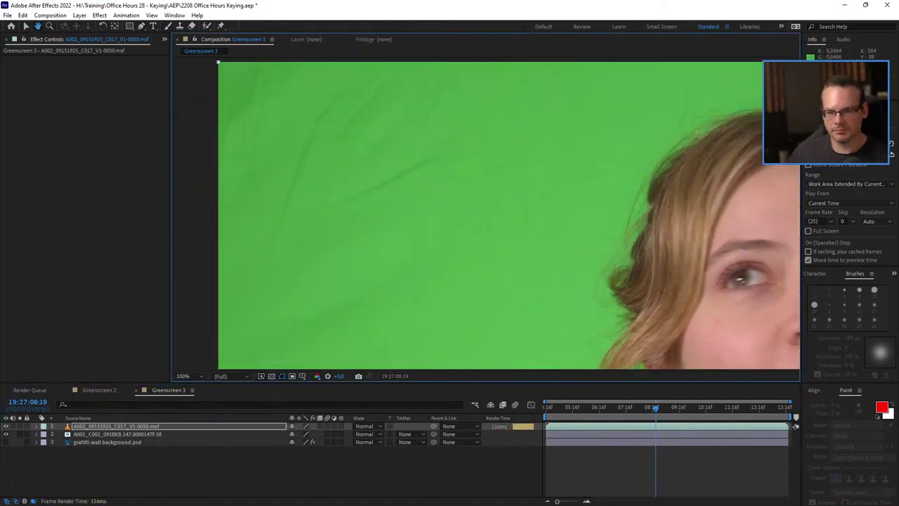
key("v")
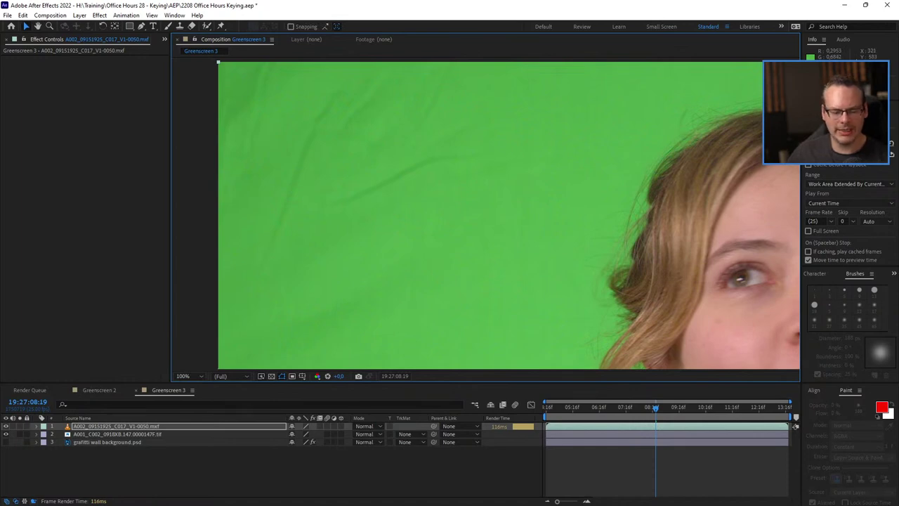
- Compare the footage's blue, green and red channels separately, examining noise in the creased backdrop and around the face
key("alt+3")
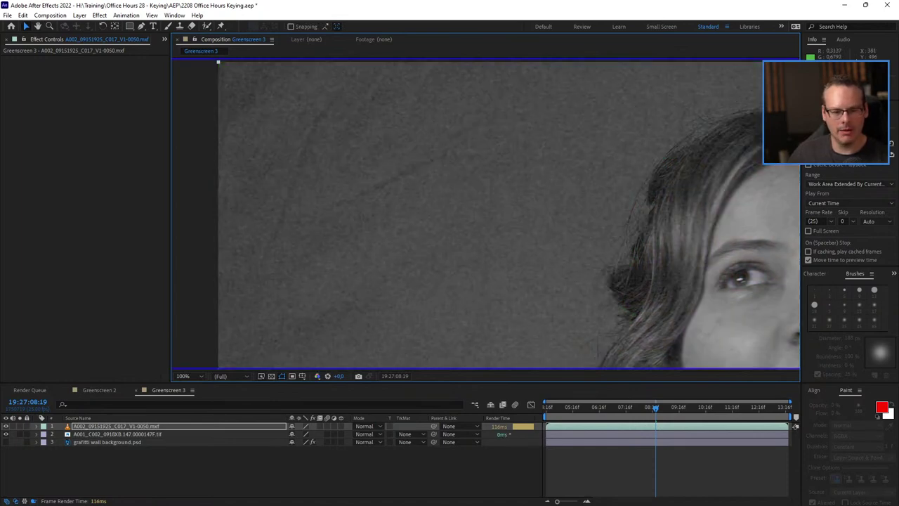
key("alt+2")
key("alt+1")
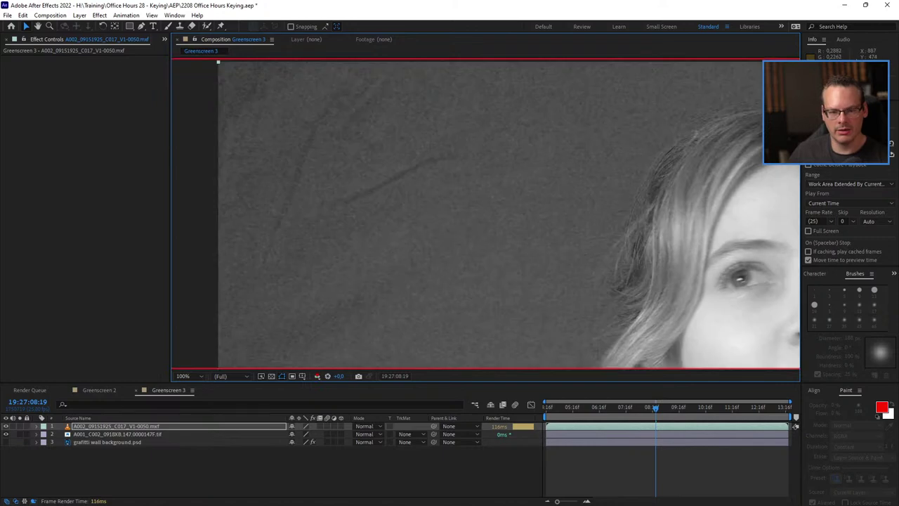
key("space")
left_click_drag(539, 276, 216, 86)
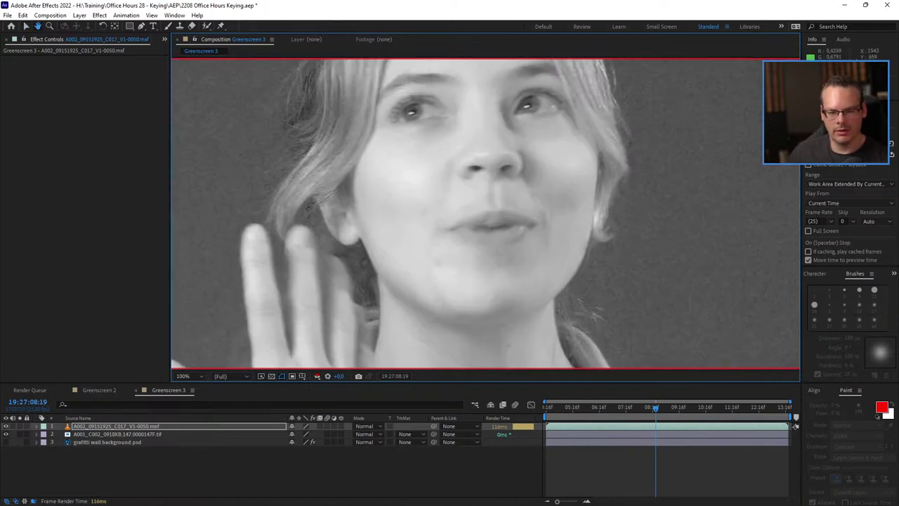
left_click_drag(667, 175, 346, 286)
left_click_drag(752, 147, 486, 210)
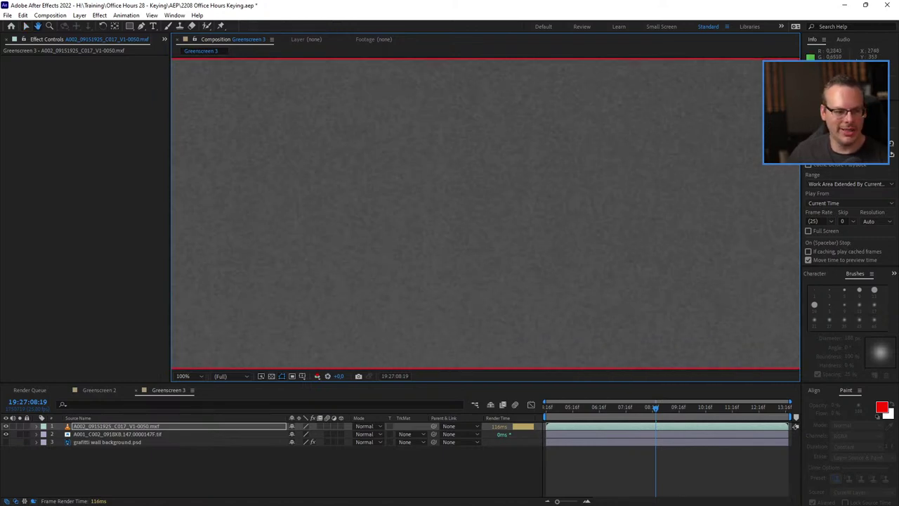
- Examine blue channel noise on the backdrop, shoulder and hand, compare it with red, and return to full colour
key("v")
key("alt+3")
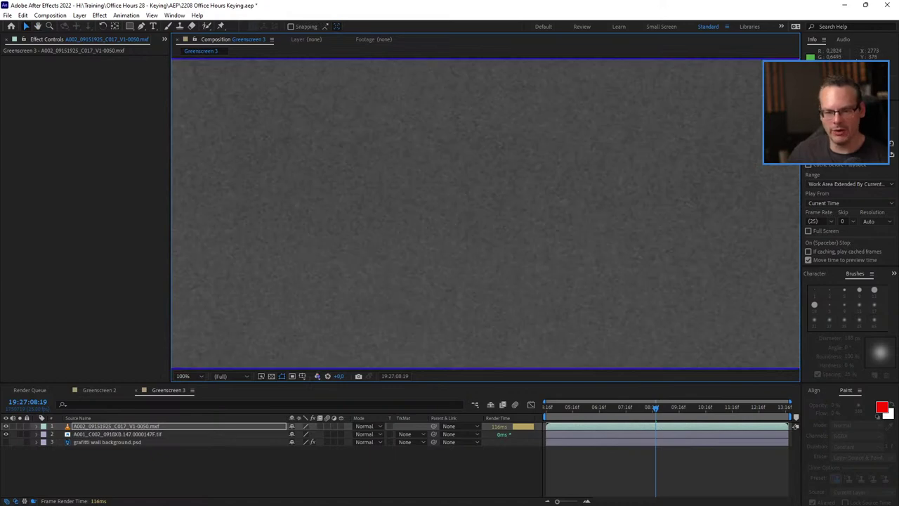
key("space")
left_click_drag(243, 327, 607, 35)
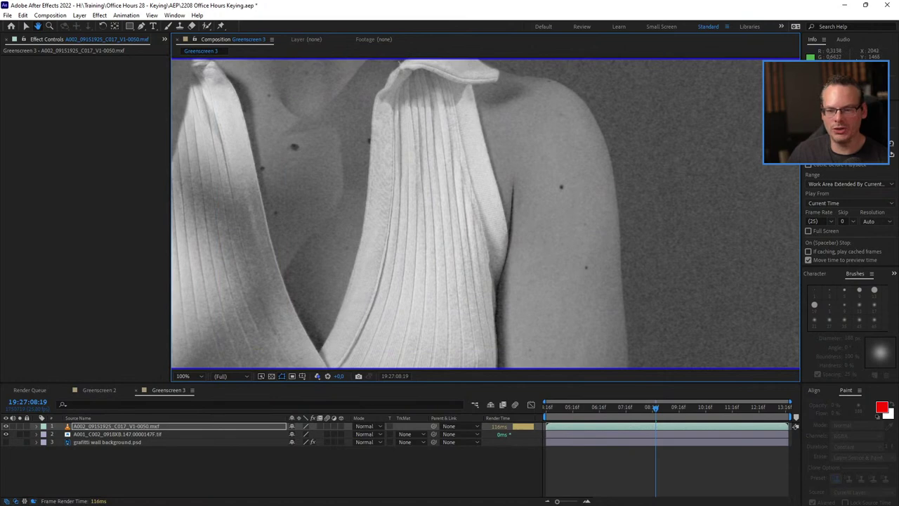
left_click_drag(588, 101, 734, 366)
key("v")
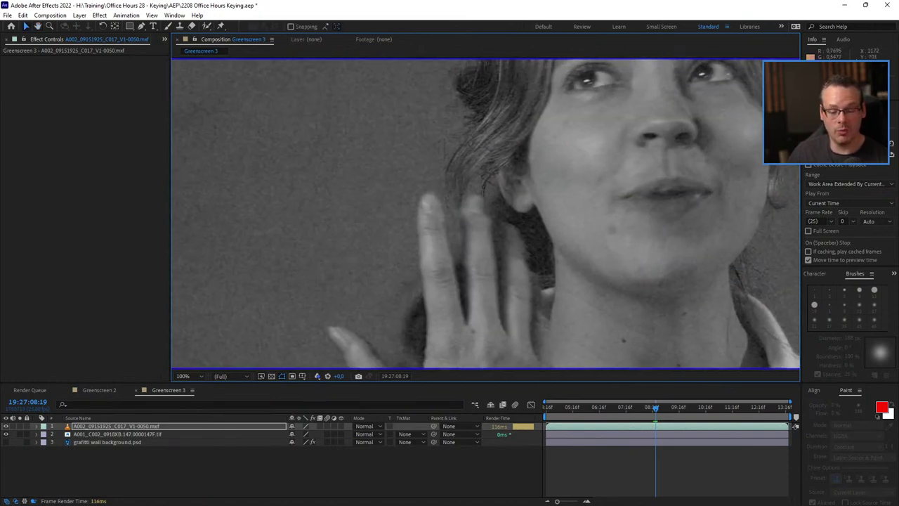
key("space")
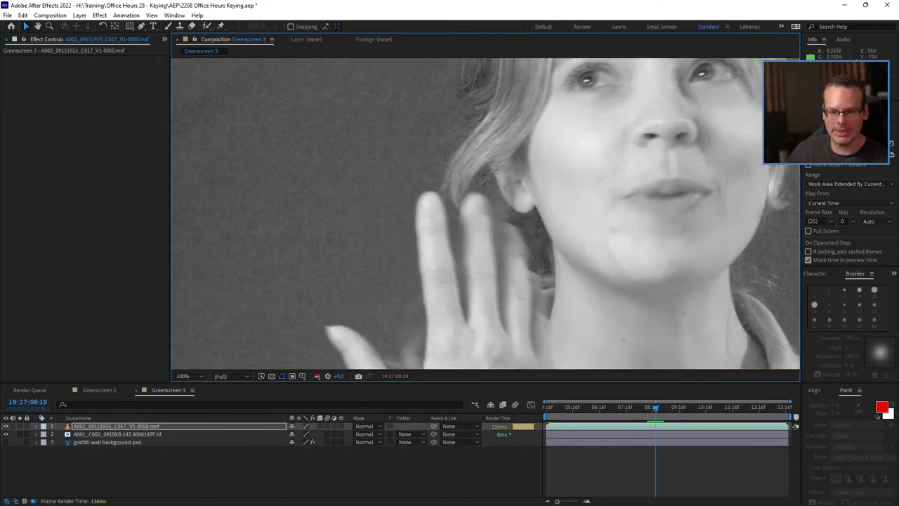
key("alt+1")
left_click_drag(632, 209, 496, 295)
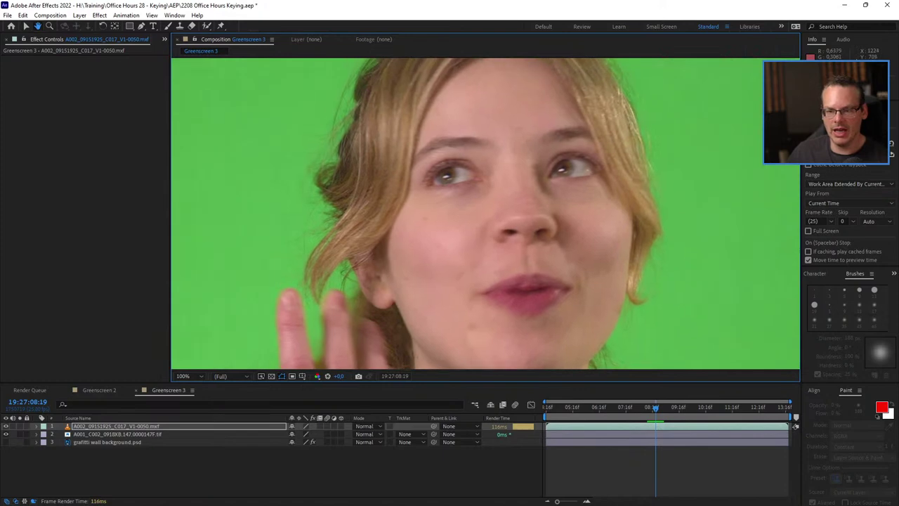
- Set the composition view to Fit up to 100% and play the unkeyed greenscreen footage again
scroll(524, 270, "down", 1)
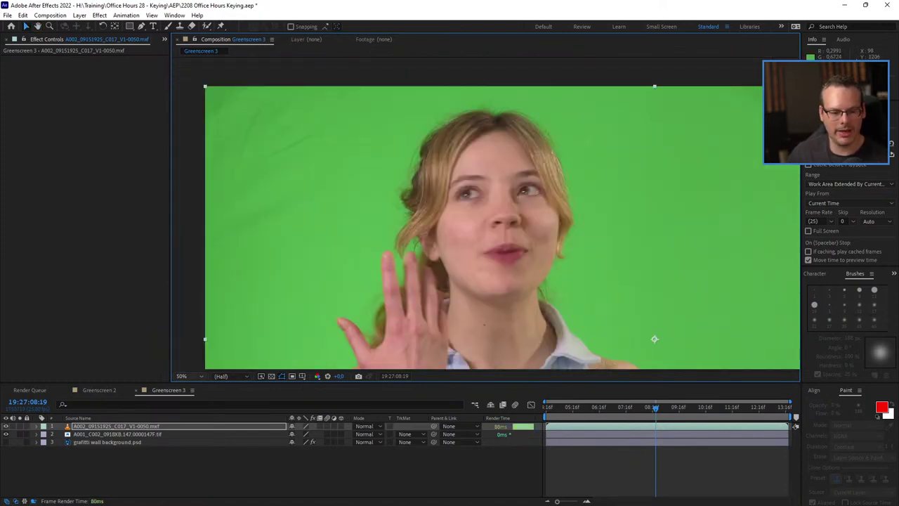
left_click(184, 376)
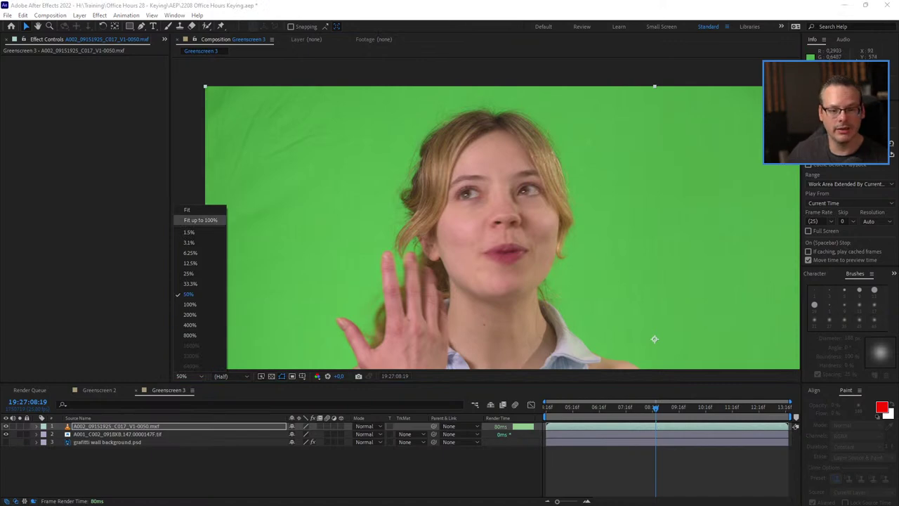
left_click(201, 220)
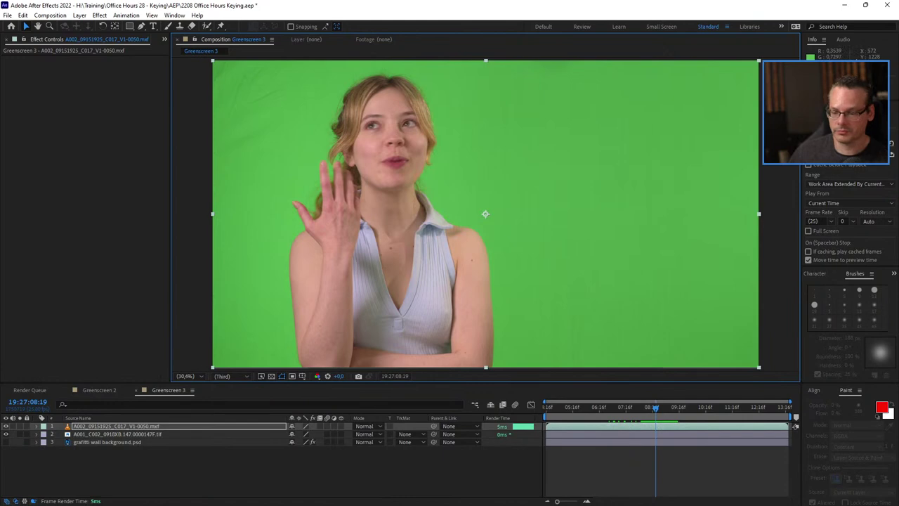
key("space")
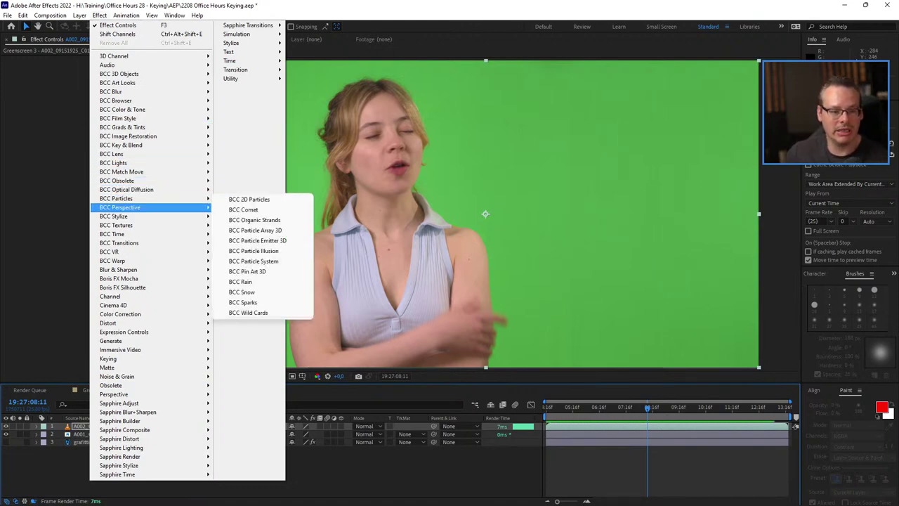
- Apply Keylight (1.2) to the greenscreen footage and sample the green backdrop beside the woman as the Screen Colour
mouse_move(154, 358)
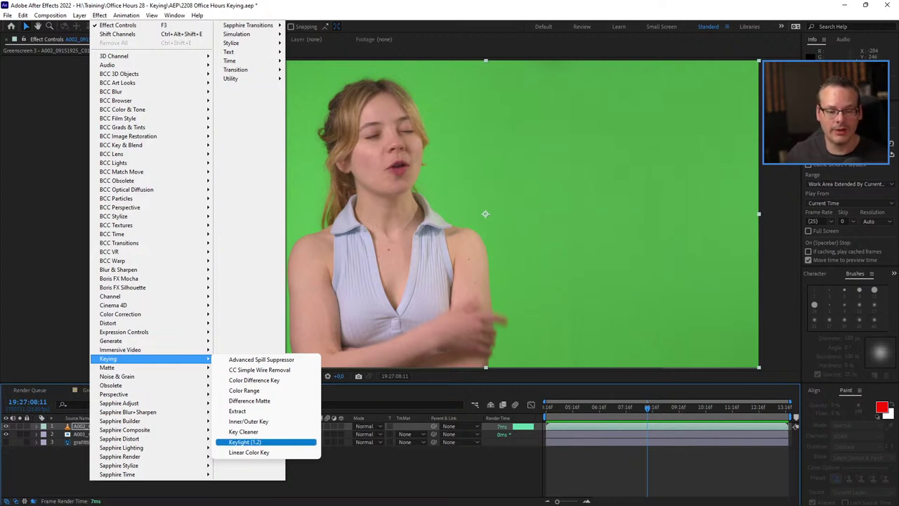
left_click(245, 442)
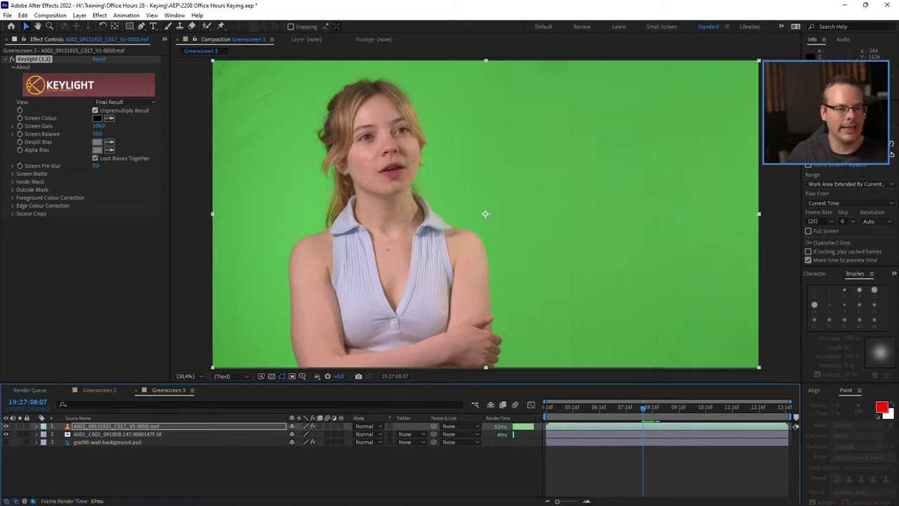
left_click(109, 118)
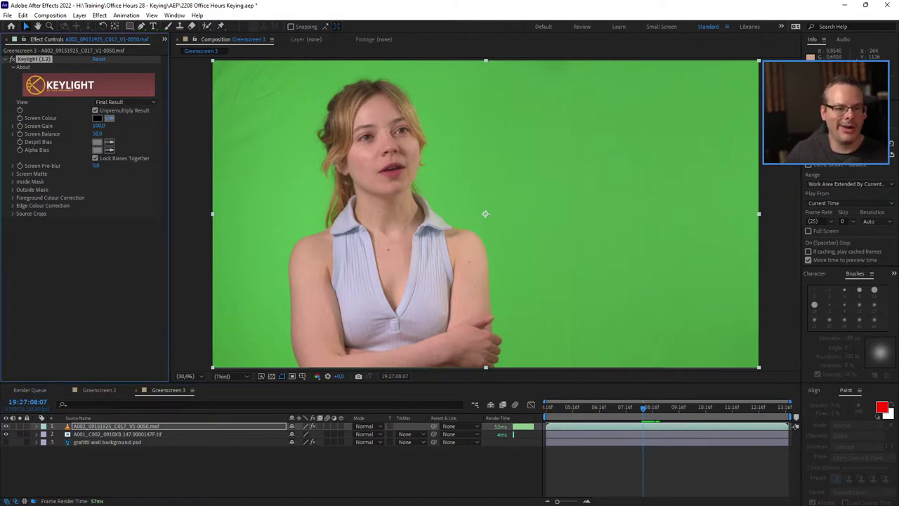
left_click(486, 213)
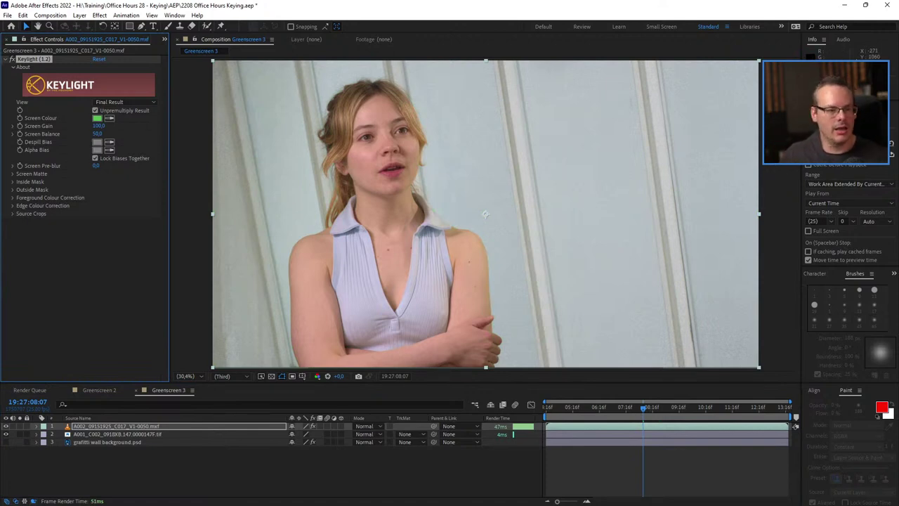
- Expand Keylight's Screen Matte settings and set its View to Screen Matte
left_click(12, 174)
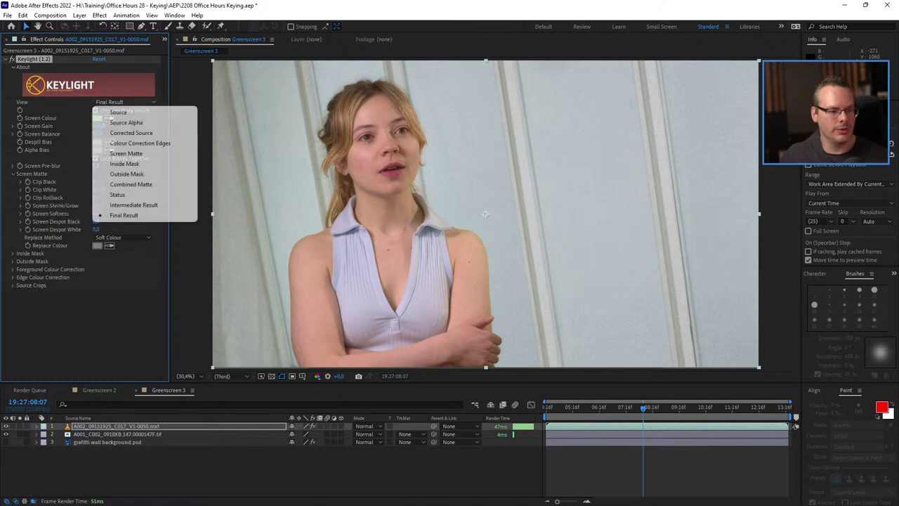
left_click(125, 102)
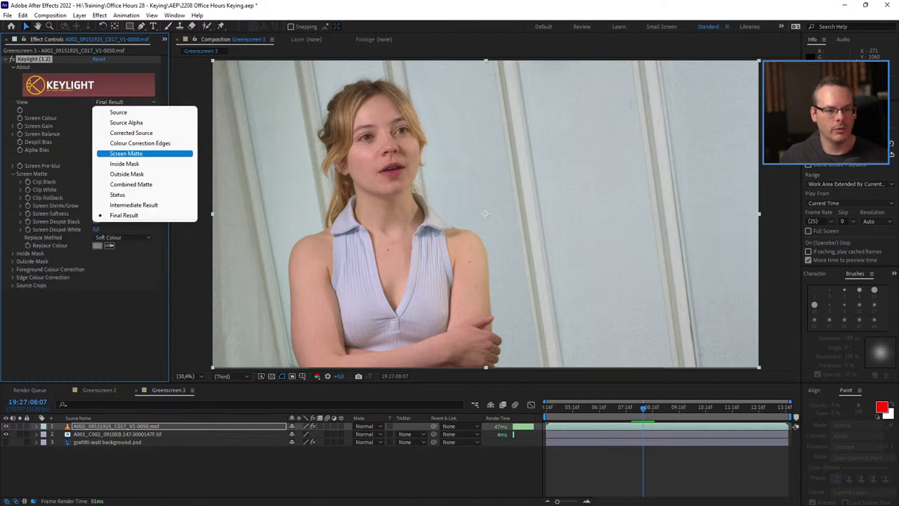
left_click(126, 153)
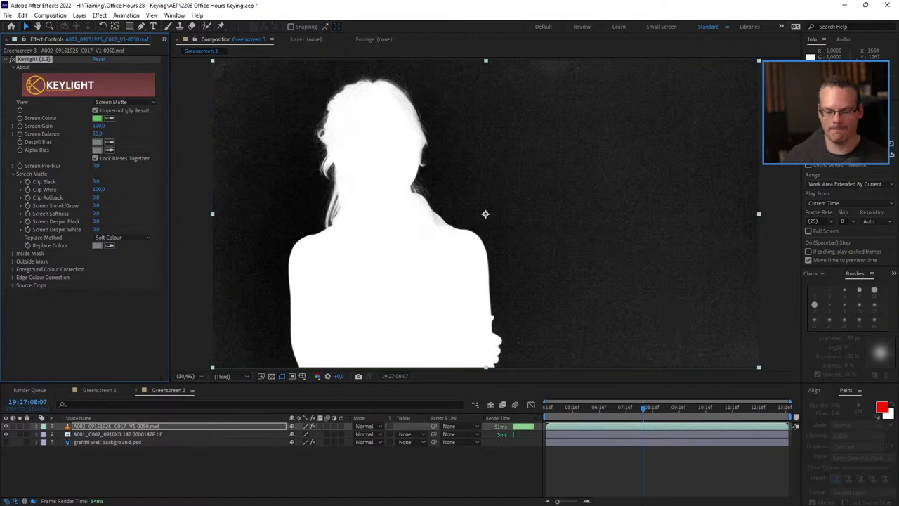
- Examine the screen matte at 100% for noise and holes around the collar, hair, head and shoulders
scroll(428, 221, "up", 3)
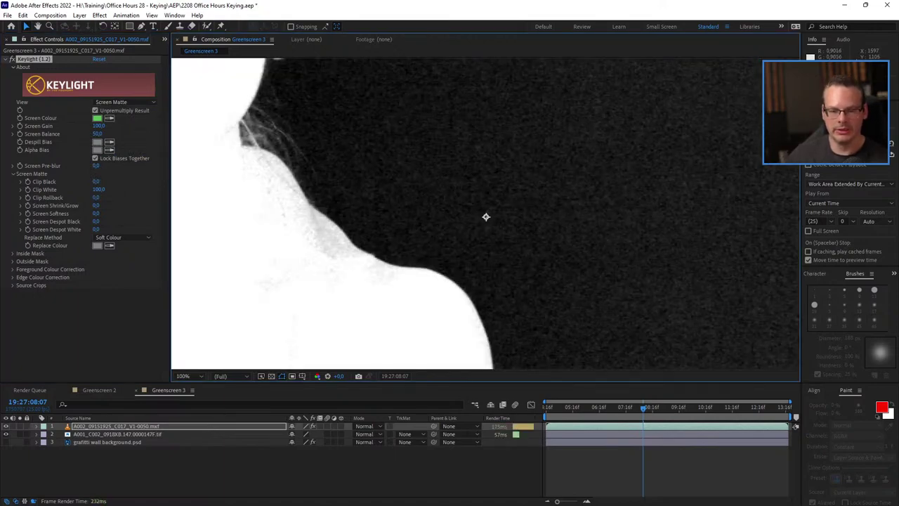
left_click_drag(427, 219, 805, 284)
left_click_drag(226, 129, 385, 323)
left_click_drag(536, 107, 326, 166)
key("v")
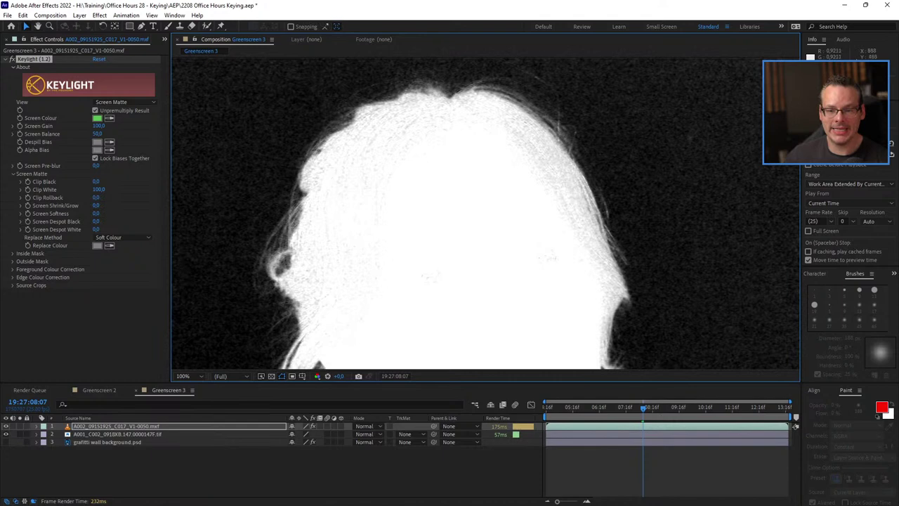
key("h")
left_click_drag(256, 362, 386, 72)
key("v")
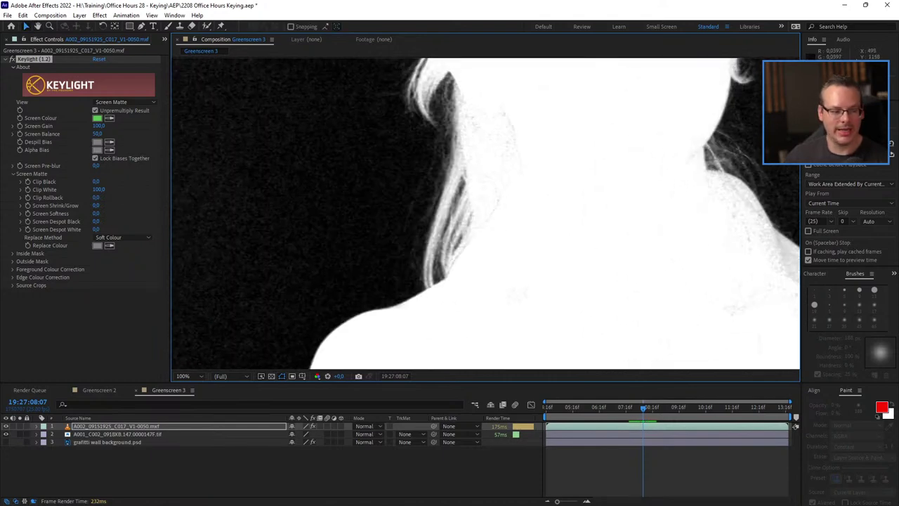
- Raise Keylight's Clip Black to 18, checking the backdrop noise at 100% near the footage's upper-left corner
key("comma")
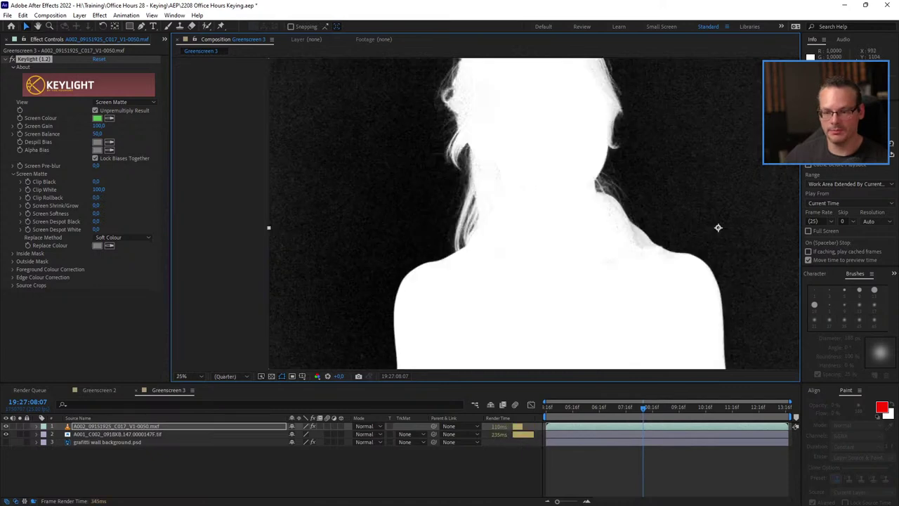
key("comma")
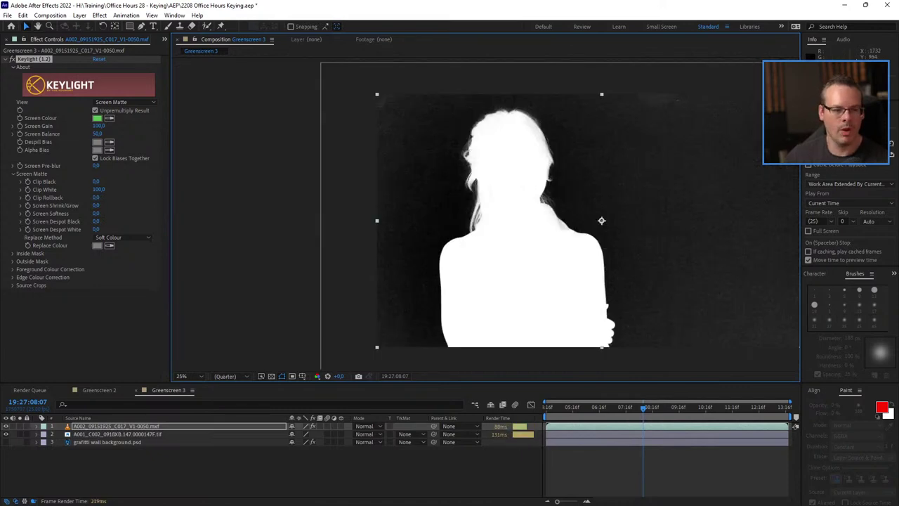
left_click_drag(96, 181, 102, 182)
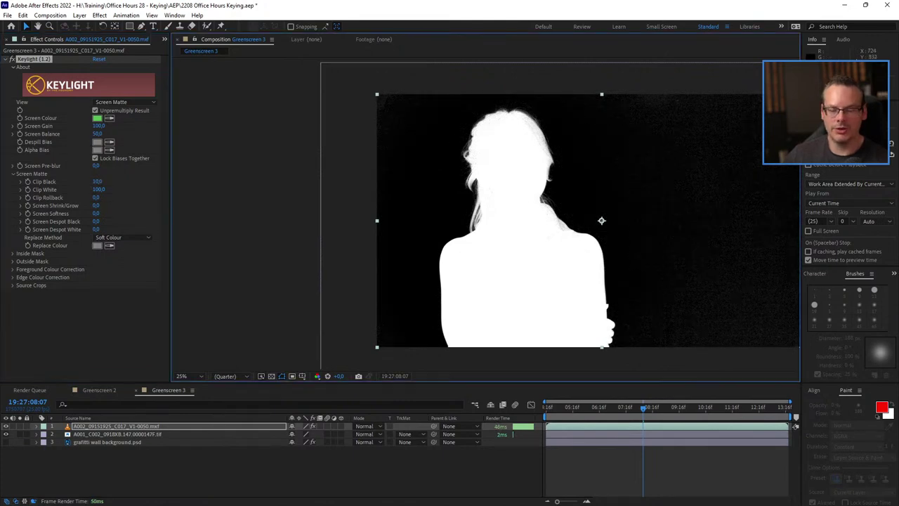
key("period")
key("period")
left_click_drag(354, 238, 599, 465)
left_click_drag(480, 227, 444, 326)
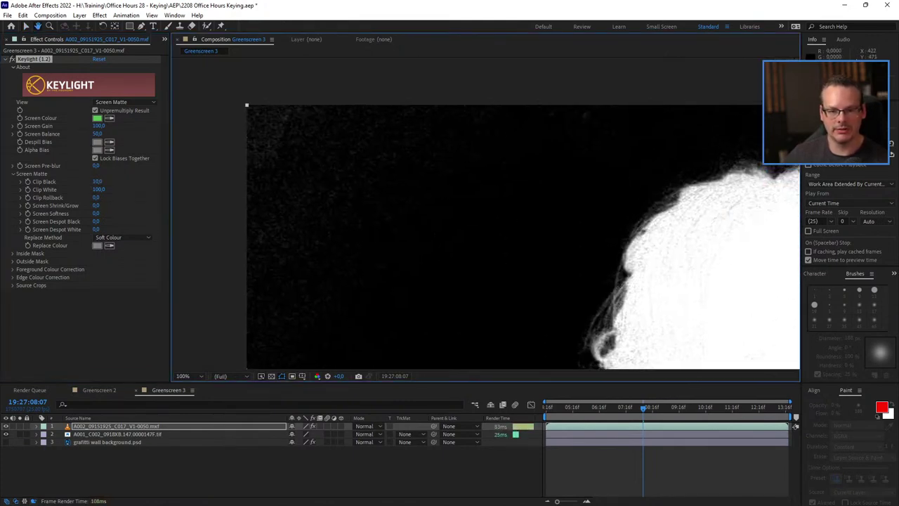
left_click_drag(97, 181, 102, 181)
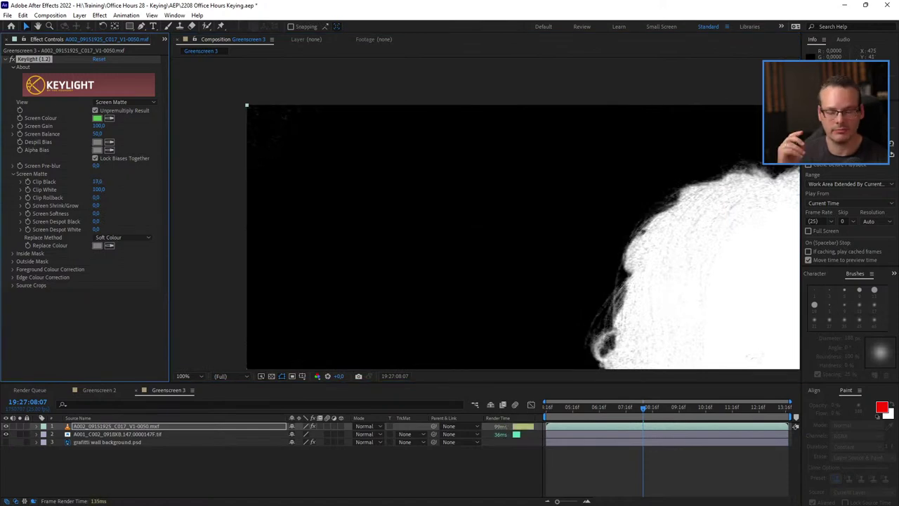
- Lower Keylight's Clip White to 85 while watching the matte of the woman's hair and face
left_click_drag(674, 304, 387, 154)
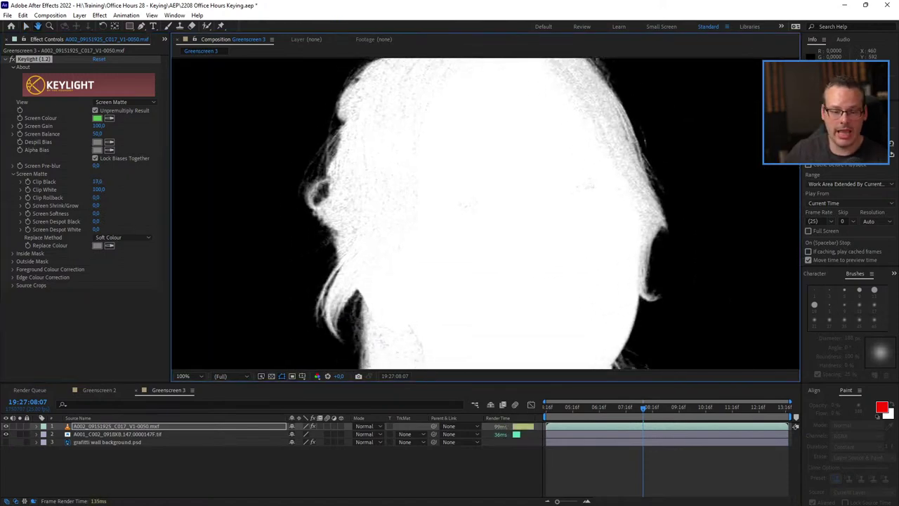
type("82")
key("Return")
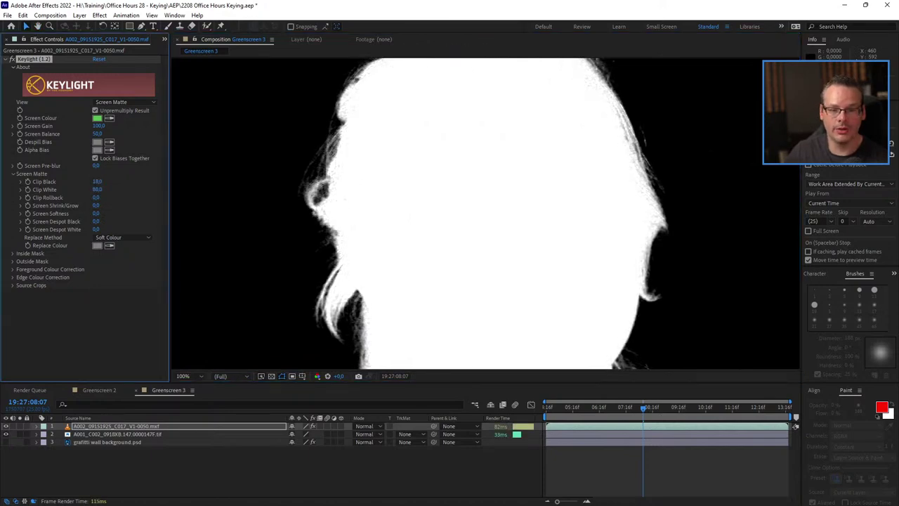
left_click_drag(96, 190, 99, 190)
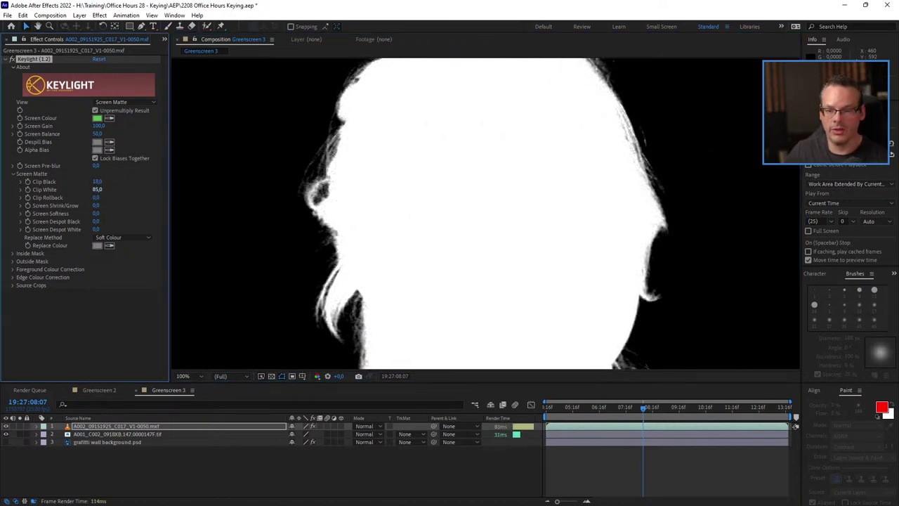
- Check the matte along the woman's neck and shoulder, and lower Keylight's Clip White to 75
left_click_drag(494, 270, 500, 128)
left_click_drag(503, 174, 514, 115)
left_click_drag(694, 362, 381, 278)
left_click_drag(564, 118, 686, 240)
key("v")
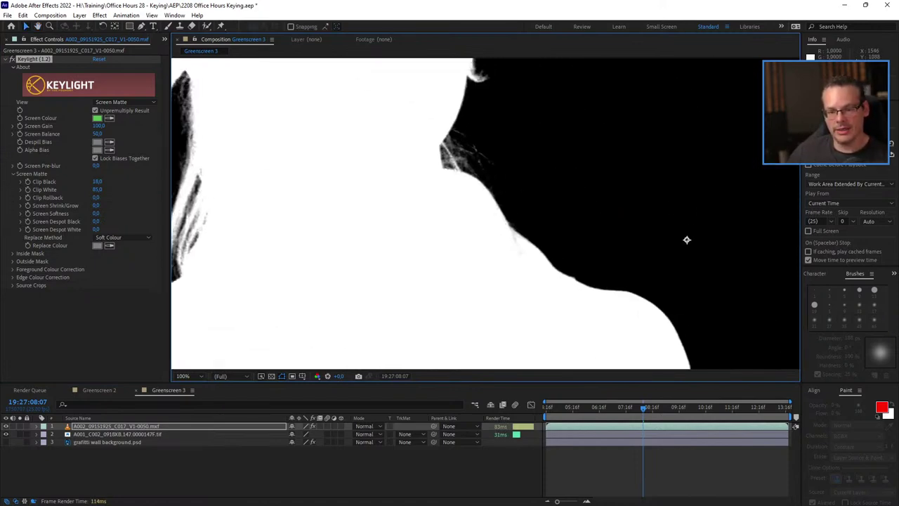
left_click(97, 189)
type("90")
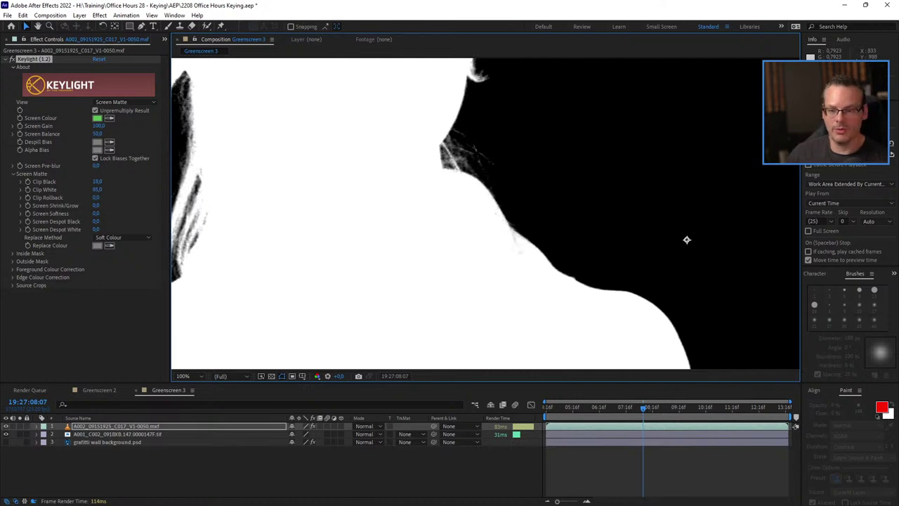
key("Return")
left_click_drag(97, 189, 86, 189)
- Examine the clipped screen matte at 100% around the hair, backdrop corner, shoulders and torso for remaining noise or holes
key("space")
left_click_drag(366, 141, 586, 356)
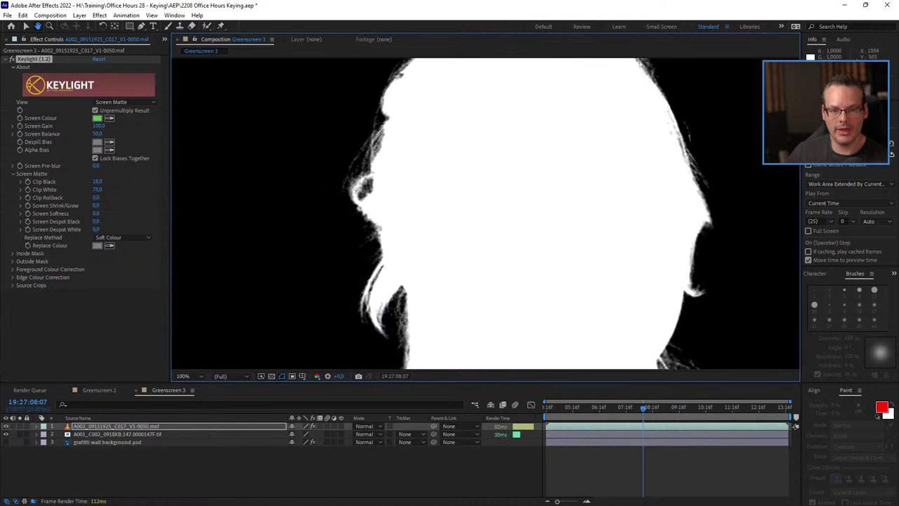
left_click_drag(510, 167, 744, 334)
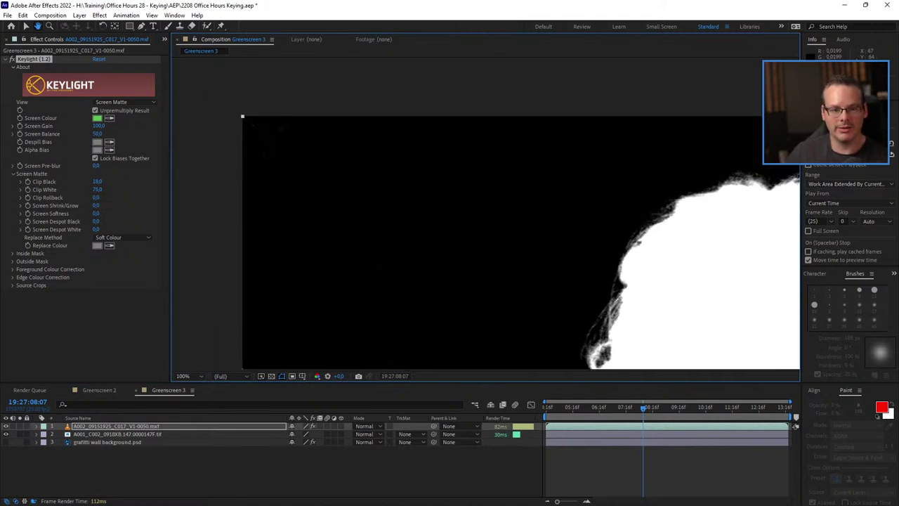
left_click_drag(783, 277, 458, 162)
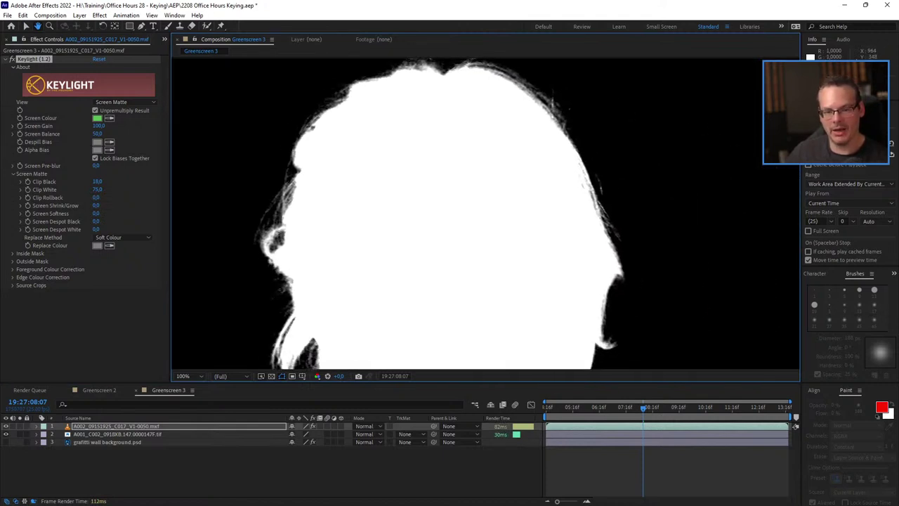
left_click_drag(687, 281, 501, 81)
left_click_drag(436, 260, 619, 137)
left_click_drag(393, 347, 628, 66)
left_click_drag(583, 354, 521, 43)
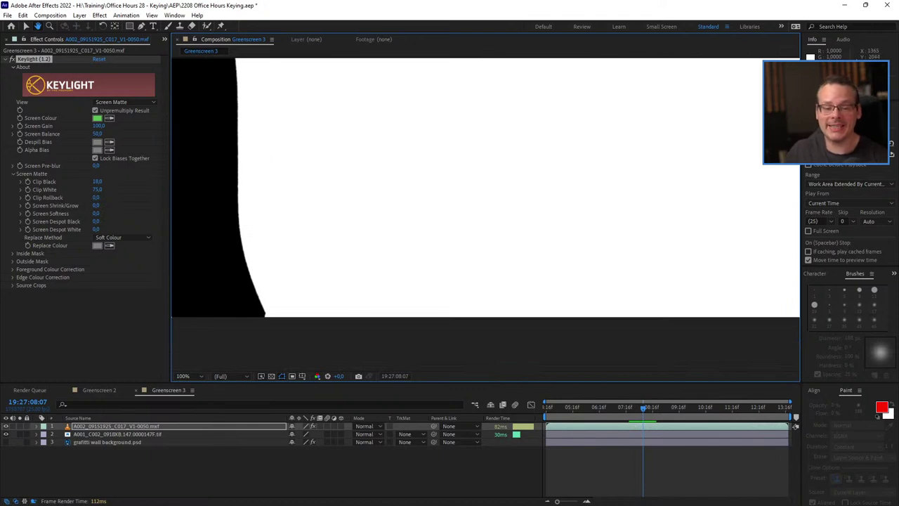
left_click_drag(771, 231, 513, 267)
left_click_drag(469, 175, 548, 340)
left_click_drag(447, 64, 593, 364)
- Zoom back out to 25% and set Keylight's View to Final Result
scroll(668, 255, "down", 4)
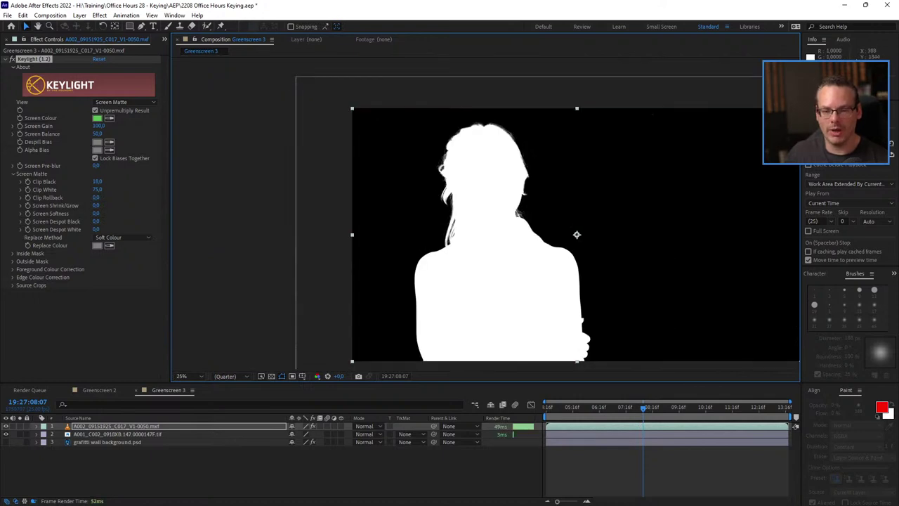
left_click(125, 102)
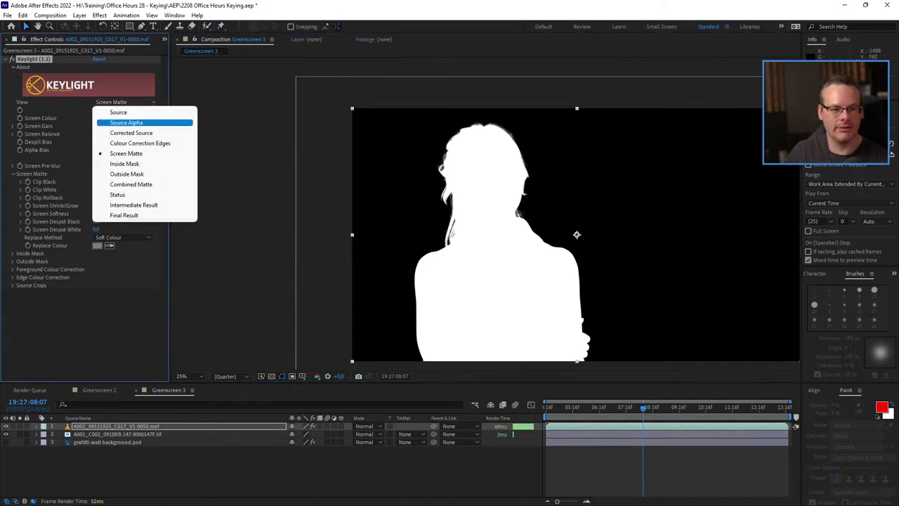
left_click(123, 215)
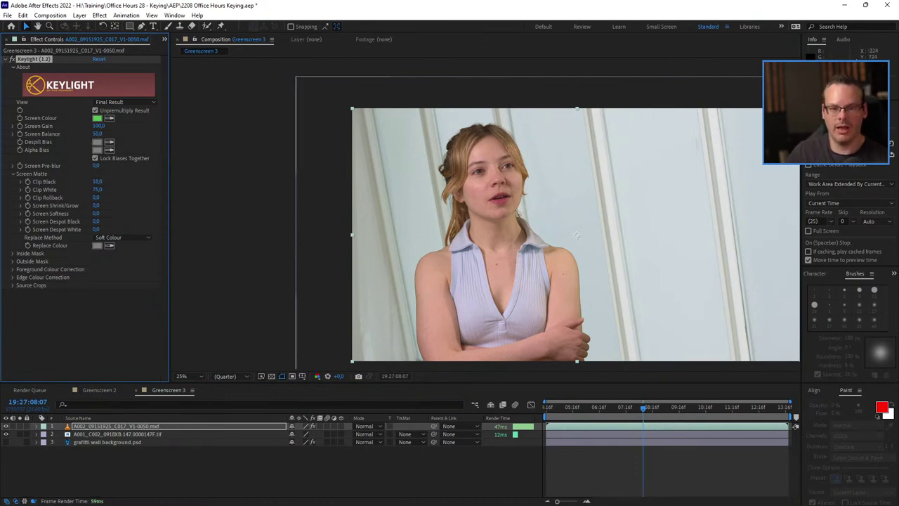
- Select the background layer and play the keyed composite at 100%, examining the edges around the hair, collar and raised hand
key("ctrl+Down")
scroll(668, 256, "up", 1)
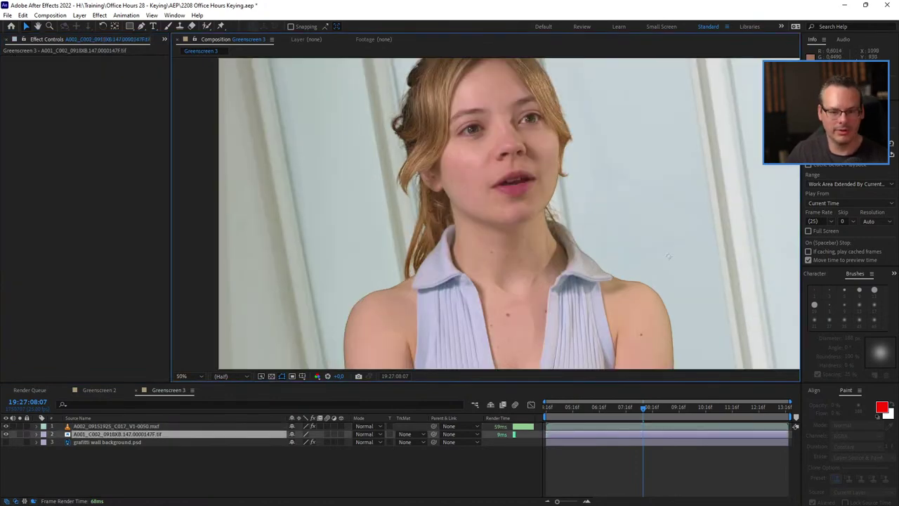
key("h")
left_click_drag(667, 256, 730, 216)
scroll(623, 298, "up", 1)
key("v")
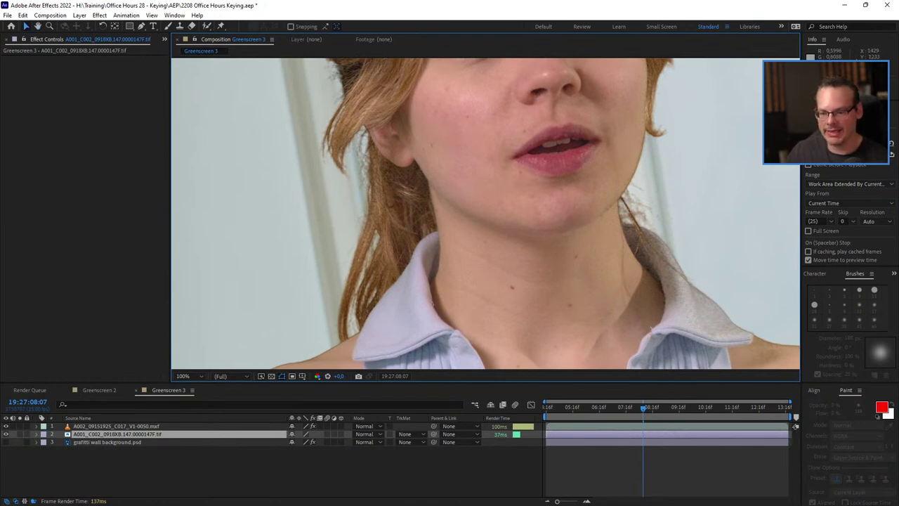
key("space")
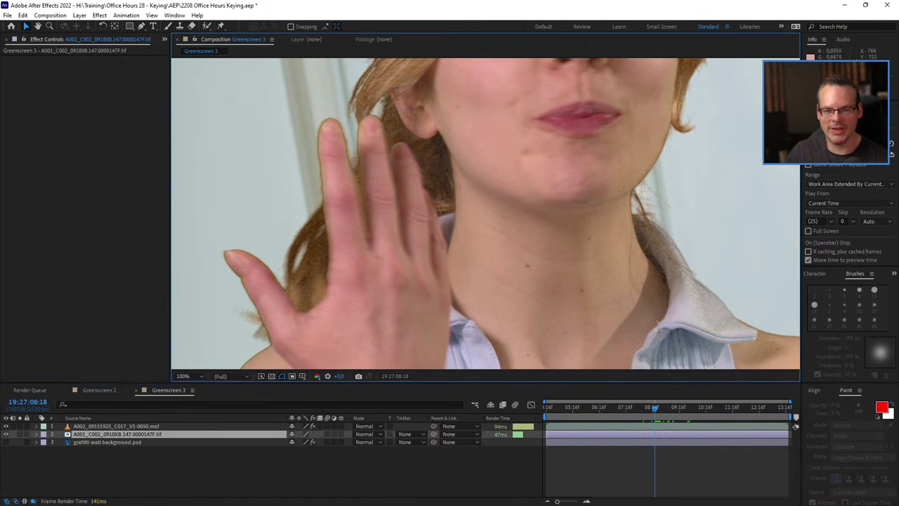
key("comma")
key("space")
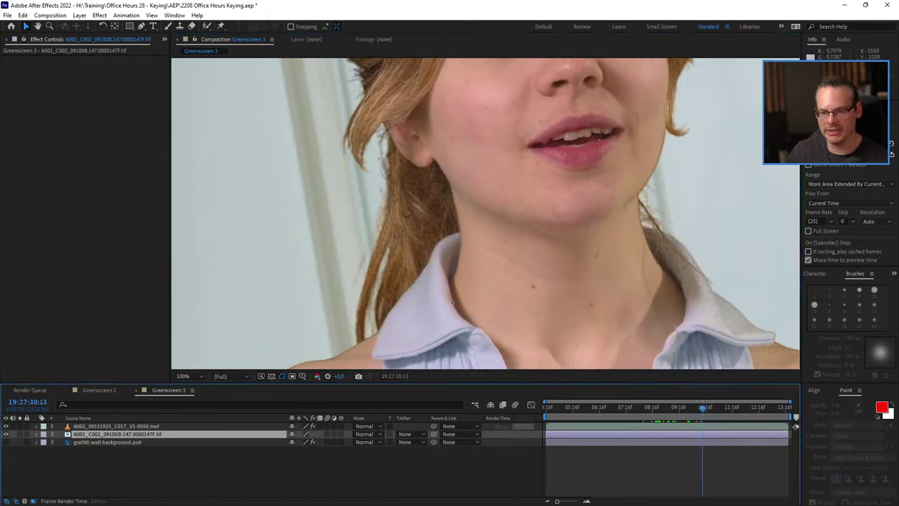
key("comma")
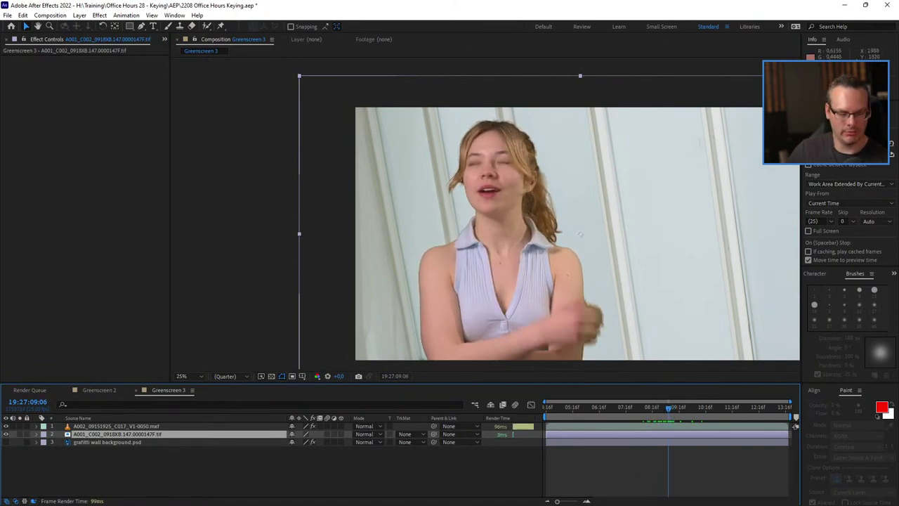
- Examine the motion-blurred hand beside the woman's arm at 100% around 19:27:09:06, playing the surrounding frames
scroll(677, 343, "up", 3)
left_click_drag(678, 344, 492, 63)
left_click_drag(626, 358, 557, 273)
left_click_drag(706, 261, 551, 274)
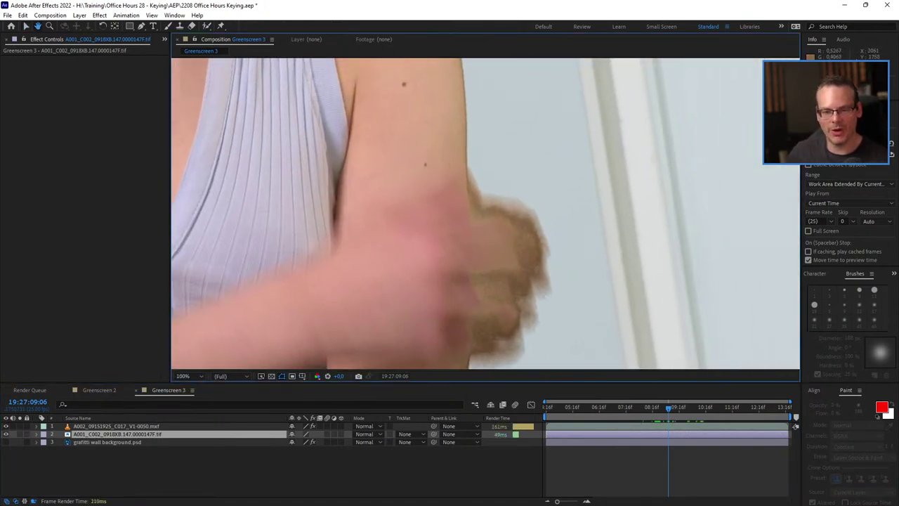
key("v")
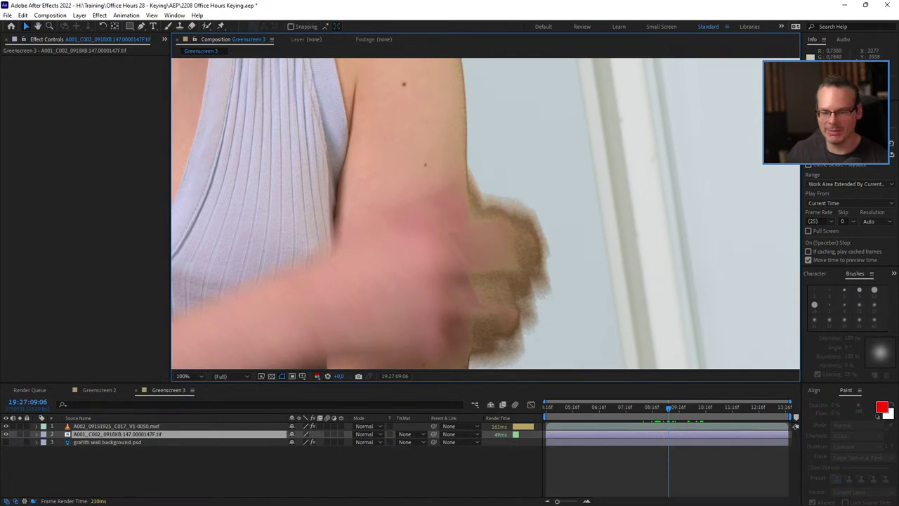
key("space")
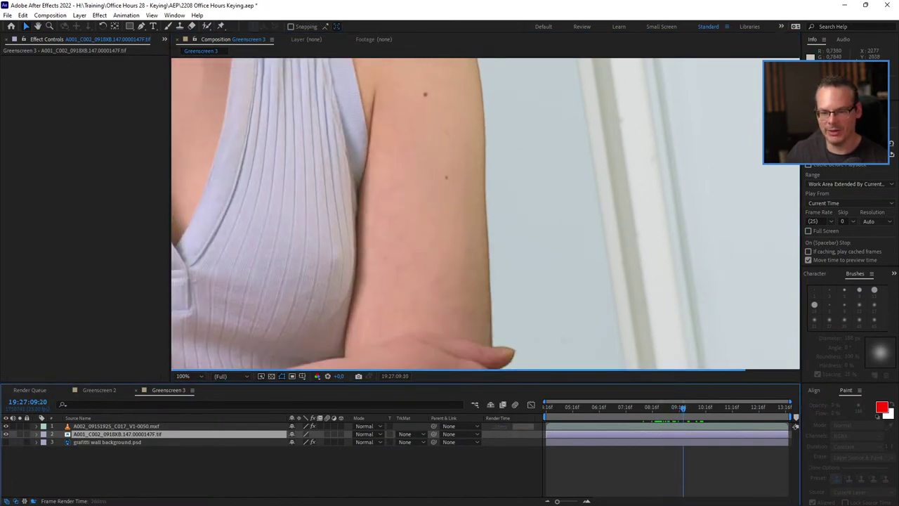
key("space")
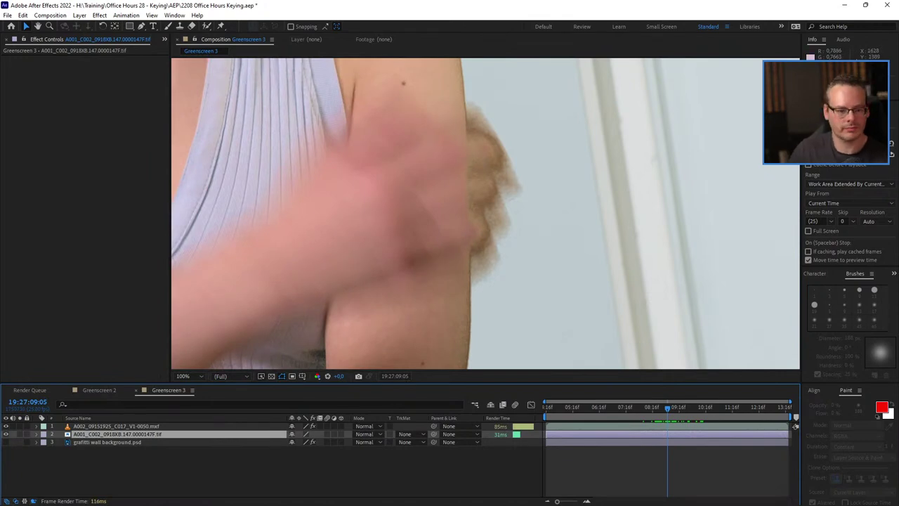
- Select the greenscreen footage, set Keylight's View to Intermediate Result and play it, examining the hand and hair edges for green spill
left_click(117, 426)
left_click(125, 102)
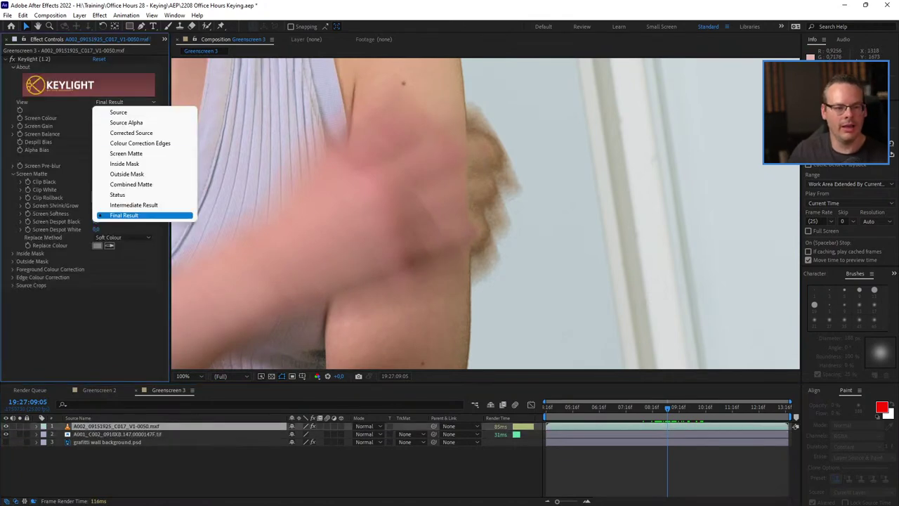
left_click(134, 205)
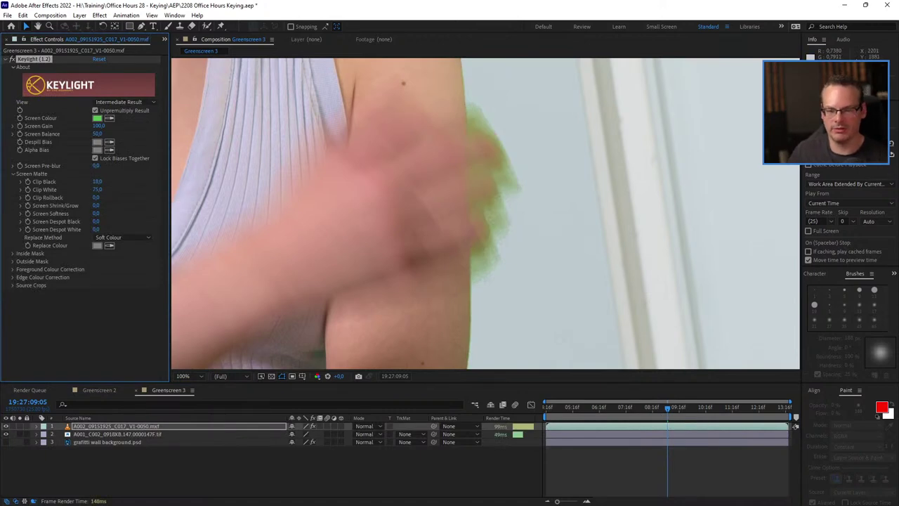
scroll(485, 213, "down", 2)
left_click_drag(471, 68, 601, 255)
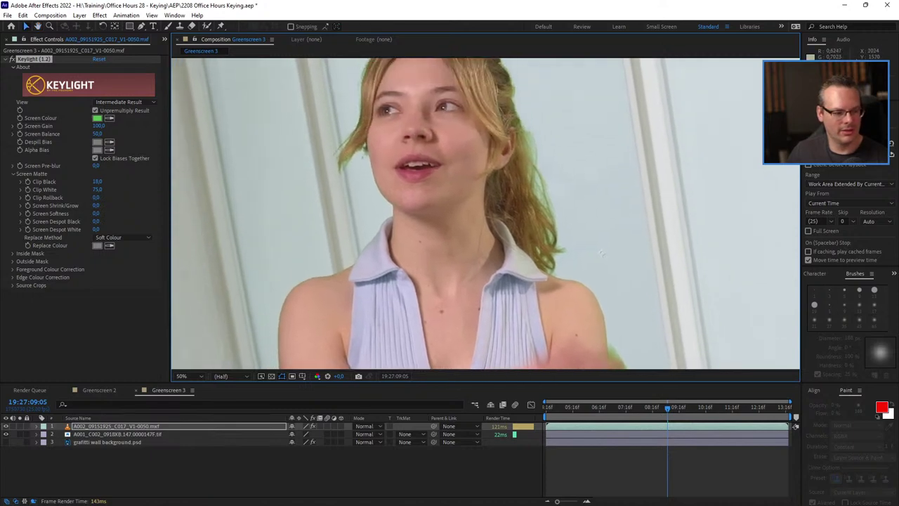
key("space")
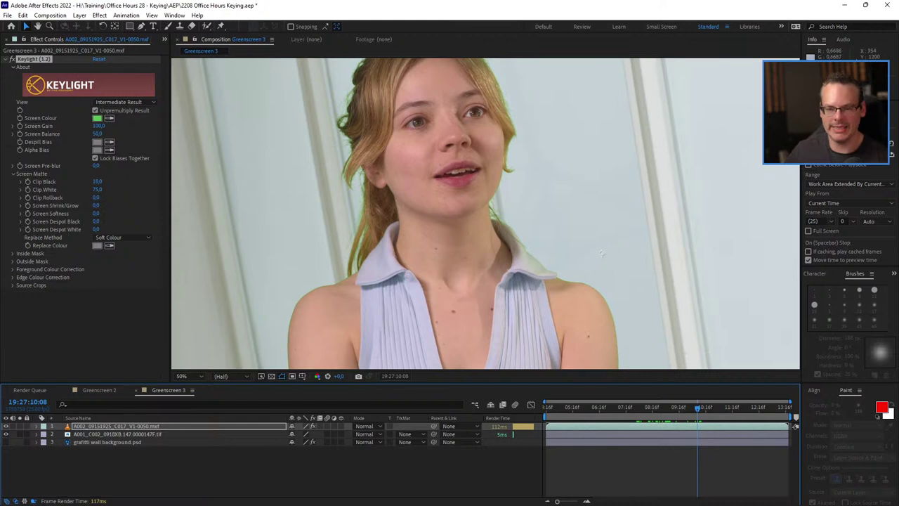
- Return to frame 19:27:08:06 and set Keylight's View back to Final Result
left_click(641, 407)
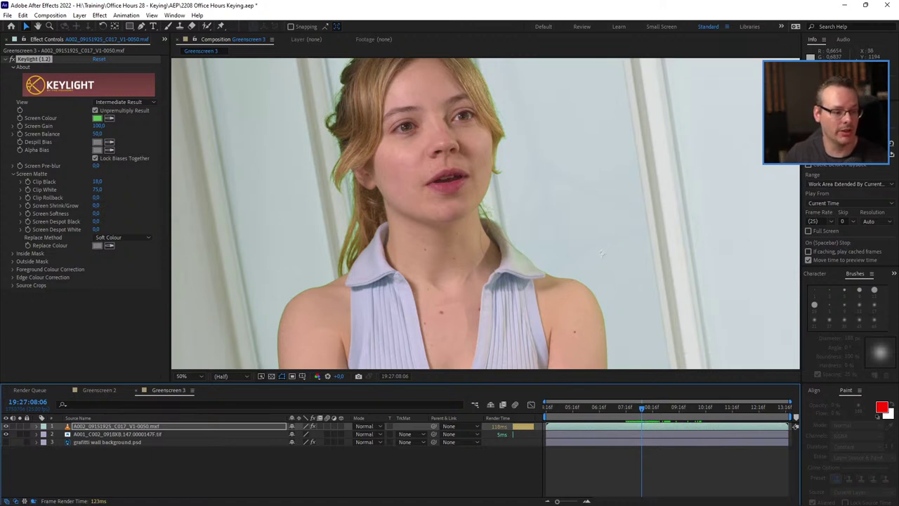
left_click(123, 102)
left_click(123, 215)
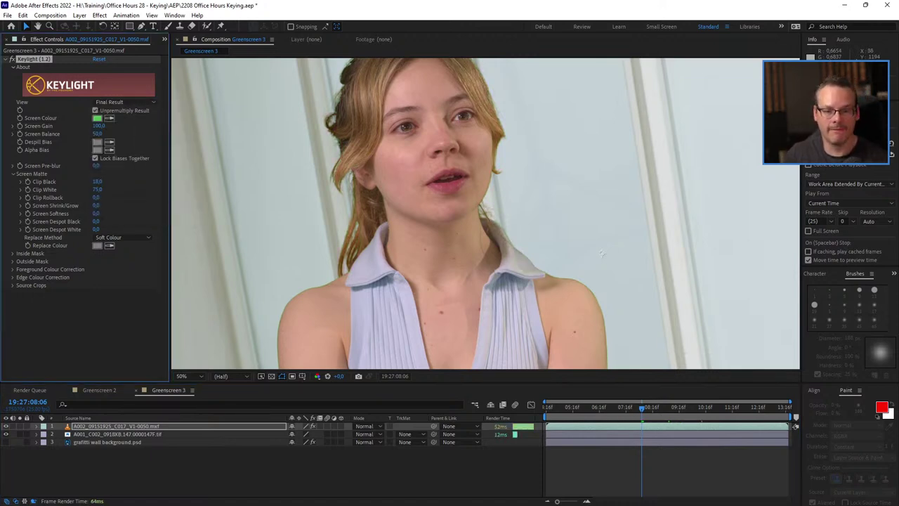
- Raise Keylight's Clip Black to 52 and check its effect on the woman's hair and edges in the final result
left_click_drag(97, 181, 97, 181)
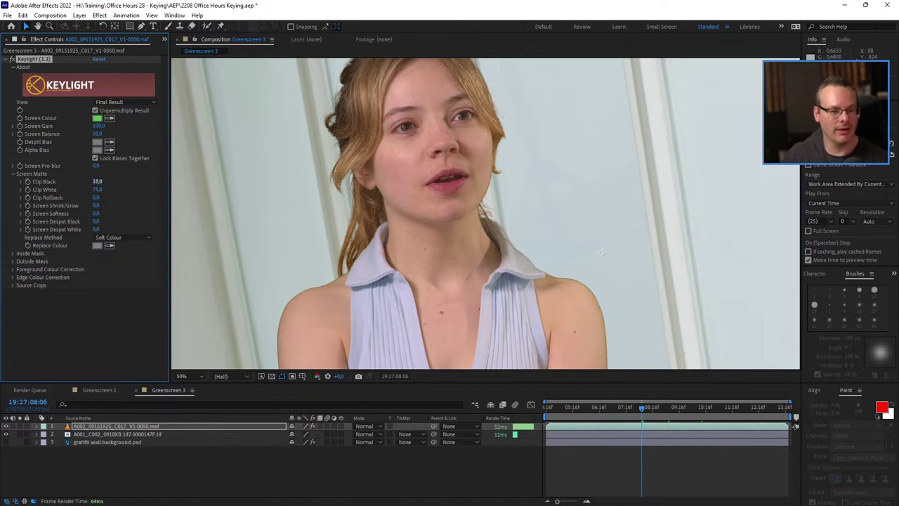
type("31")
key("Return")
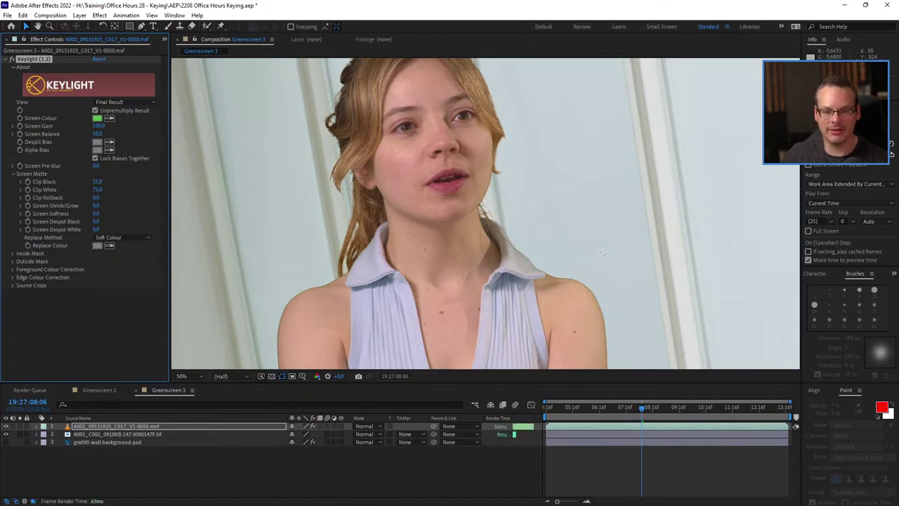
left_click_drag(97, 181, 110, 181)
left_click_drag(602, 253, 709, 117)
left_click_drag(525, 332, 450, 441)
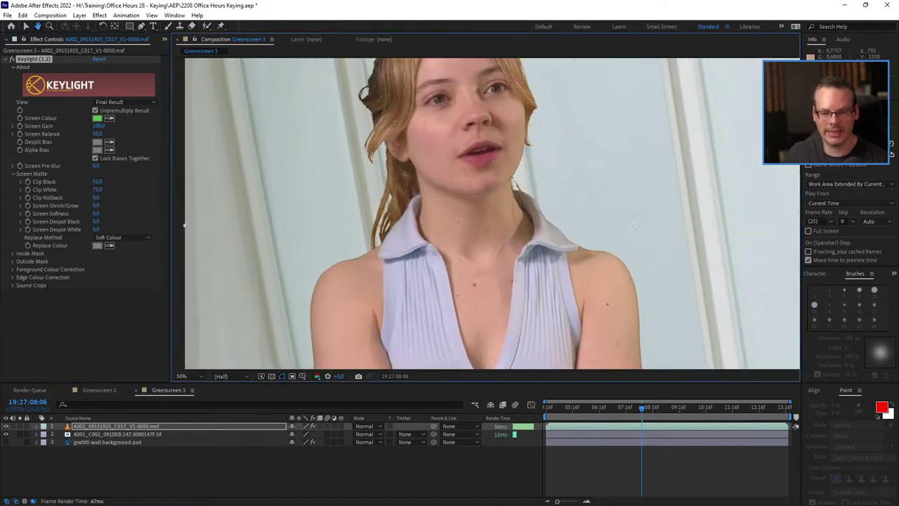
- Raise Keylight's Clip Black to 70 on the greenscreen footage
left_click_drag(97, 181, 59, 181)
type("66")
key("Return")
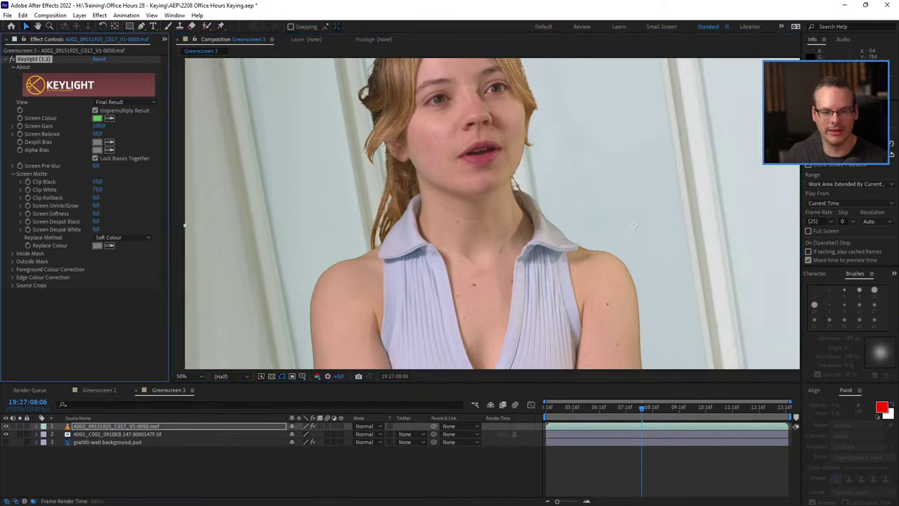
type("70")
key("Return")
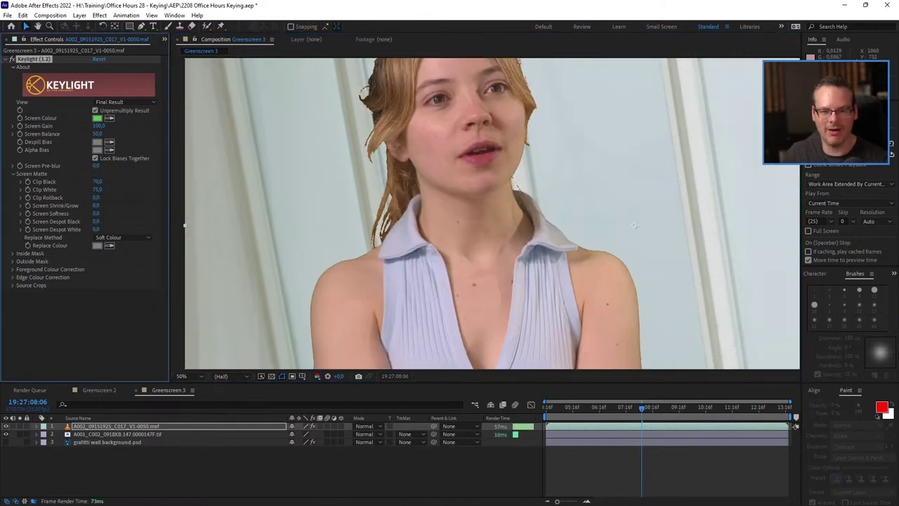
- Play the shot to around 19:27:09:11, examining the edges of the woman's hair and ponytail against the background
left_click_drag(635, 226, 547, 363)
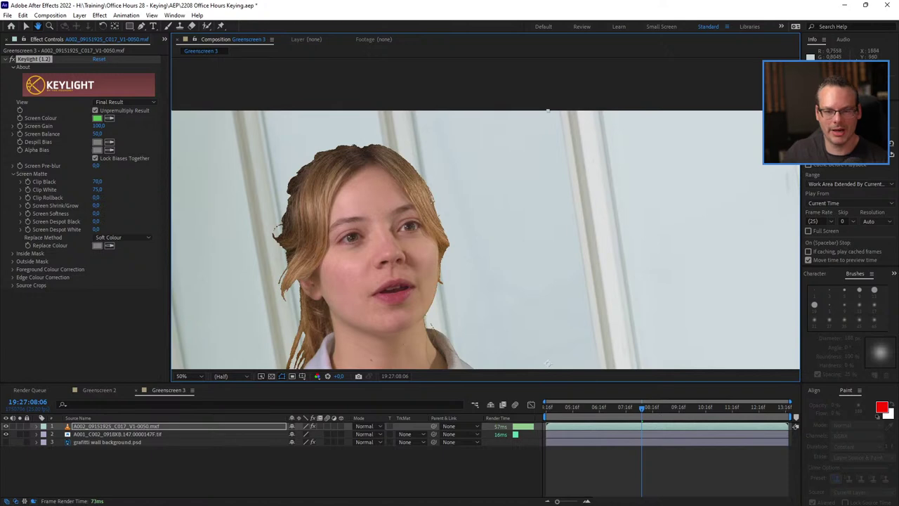
key("space")
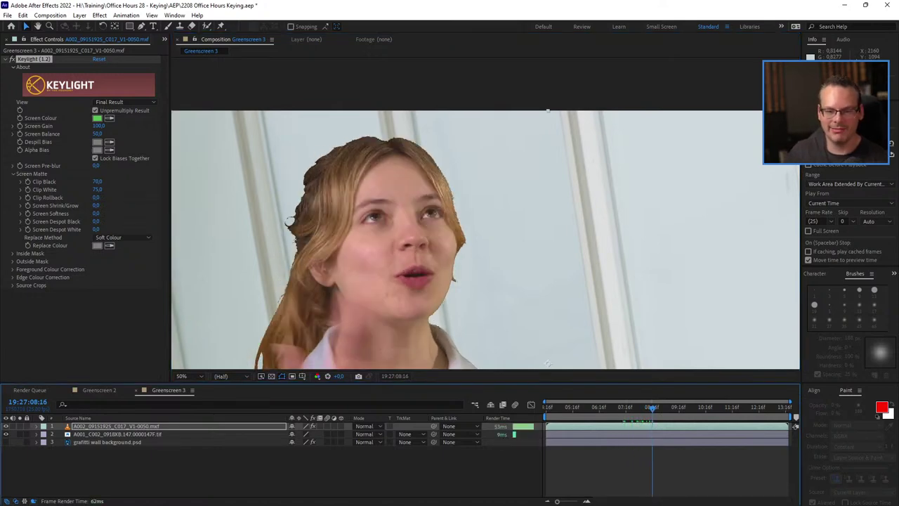
key("Page_Up")
key("Page_Up")
left_click_drag(603, 365, 686, 271)
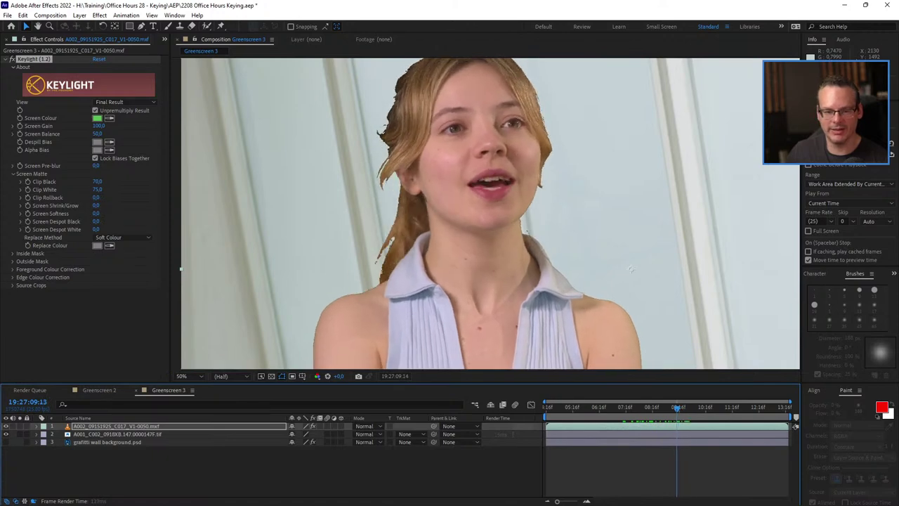
key("space")
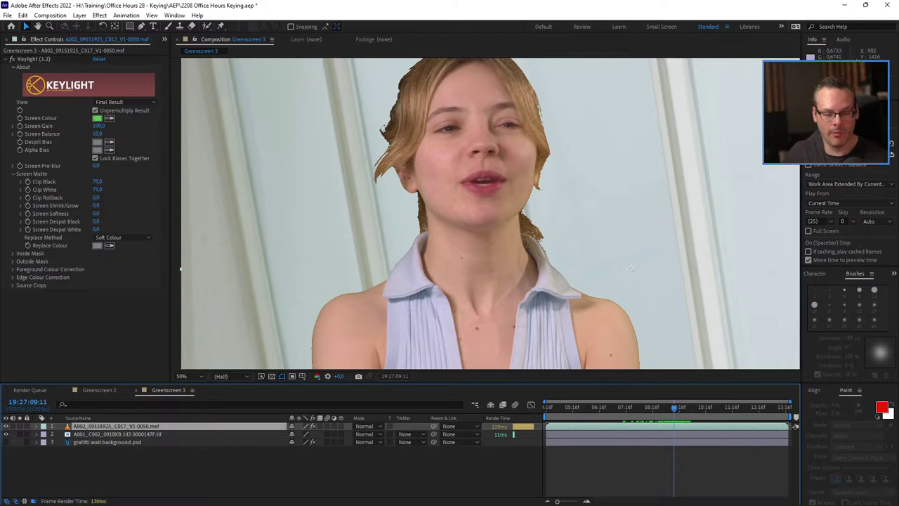
- Duplicate the greenscreen footage layer and draw a rectangular mask on the upper copy around the woman's head, down to her collar
key("ctrl+d")
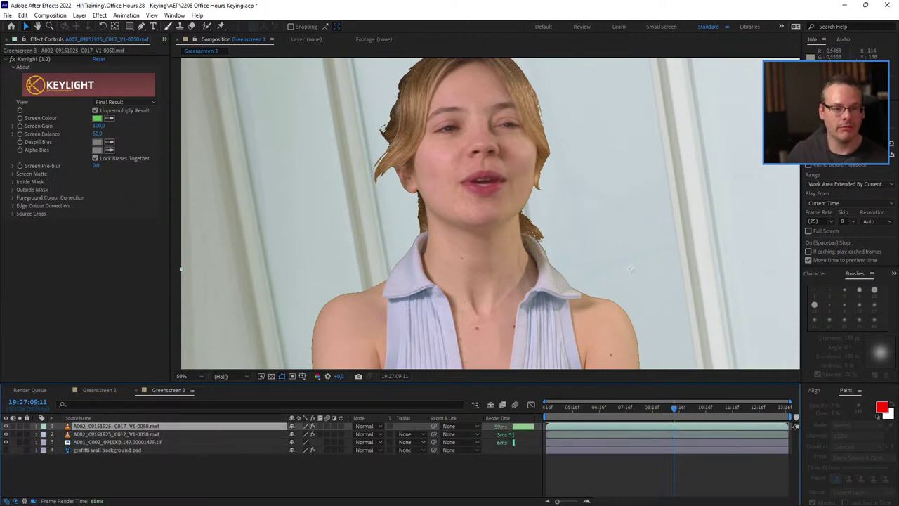
key("q")
left_click_drag(361, 248, 590, 57)
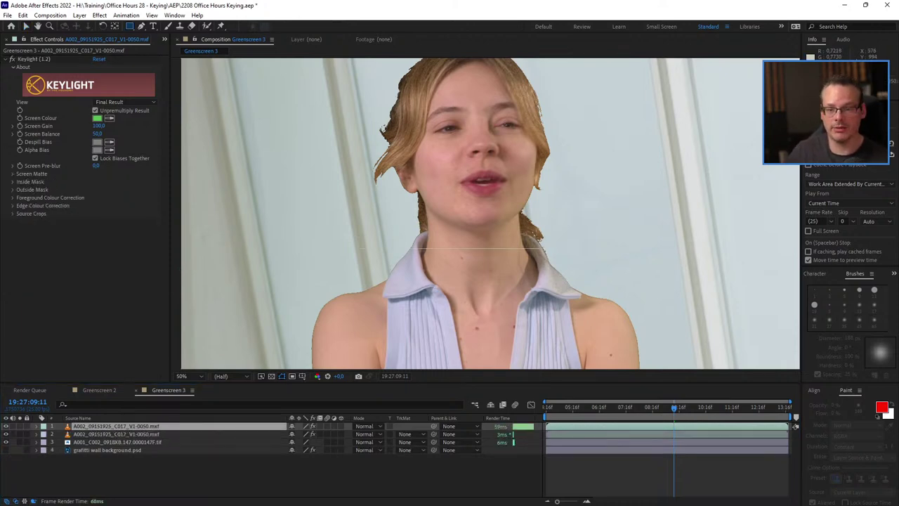
left_click_drag(316, 248, 177, 249)
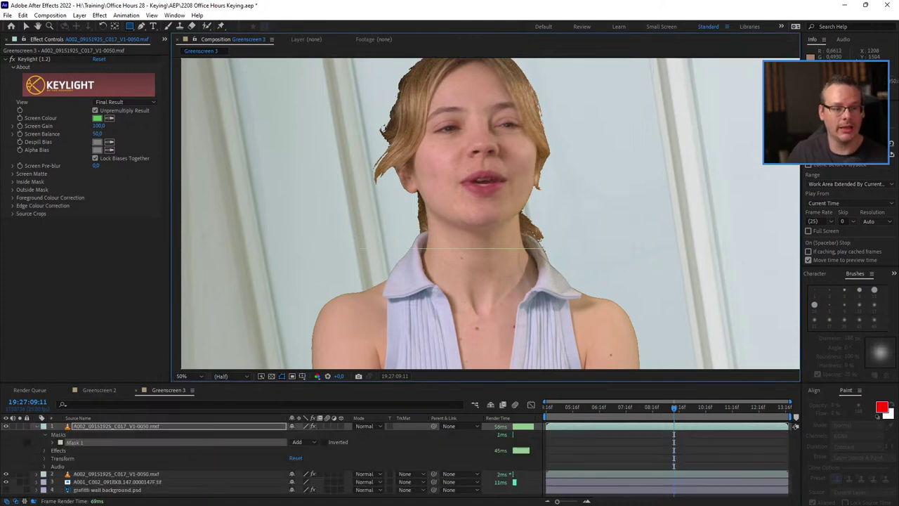
- Set Keylight's Clip Black to 12 and Clip White to 77 on the masked head layer
left_click(13, 173)
left_click_drag(97, 182, 78, 182)
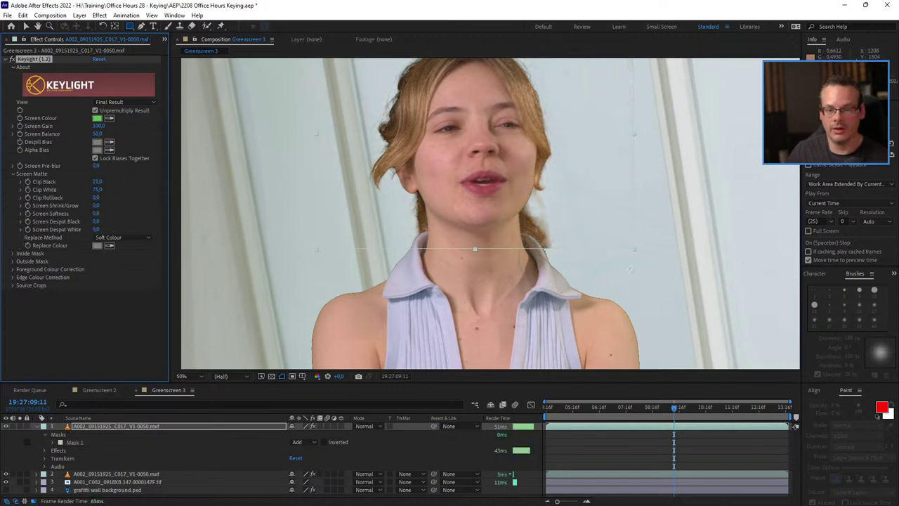
key("ctrl+z")
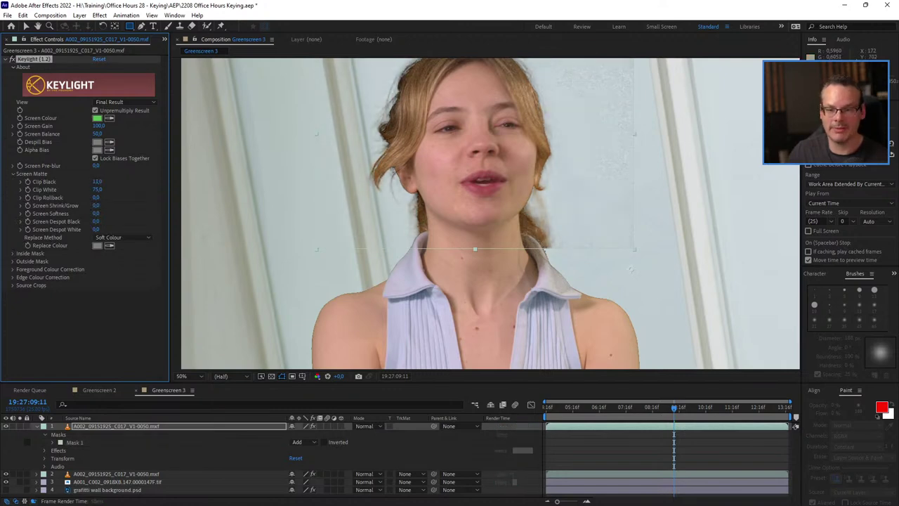
key("ctrl+z")
key("ctrl+z")
key("ctrl+z")
key("ctrl+z")
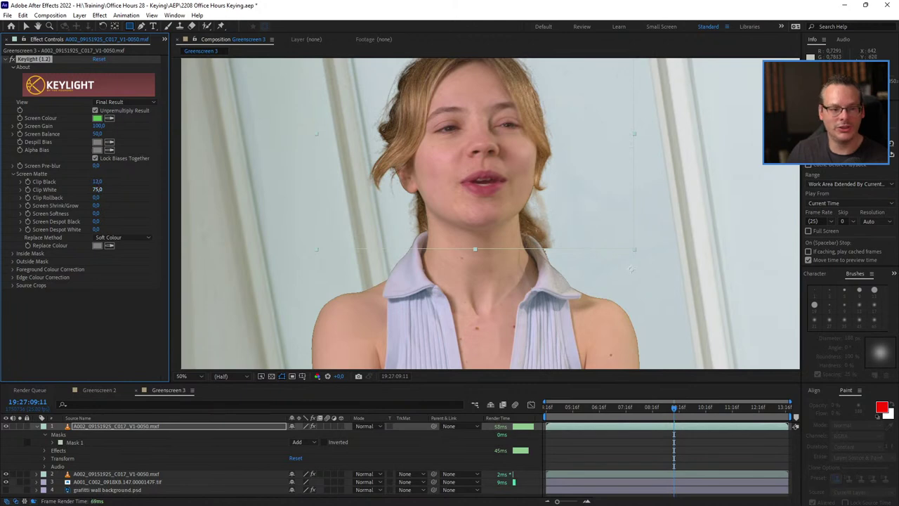
key("ctrl+z")
key("ctrl+z")
key("ctrl+z")
key("ctrl+z")
key("ctrl+z")
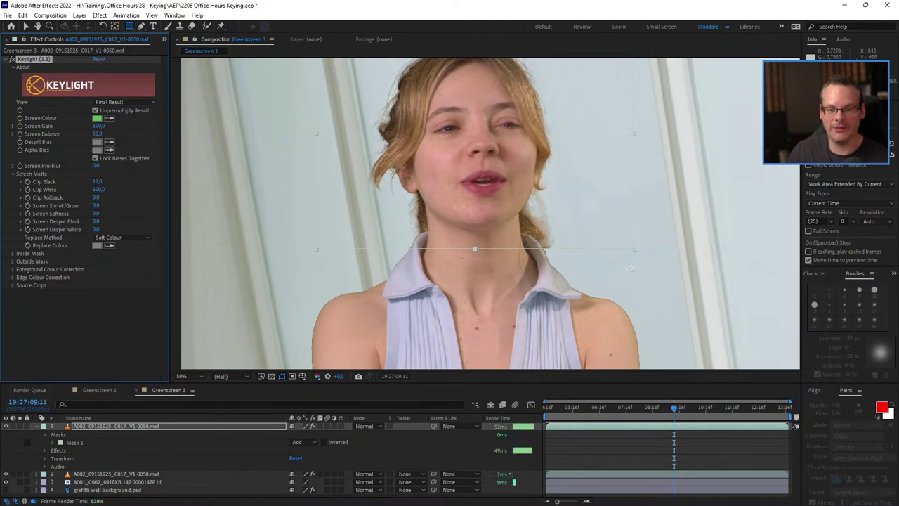
key("ctrl+shift+z")
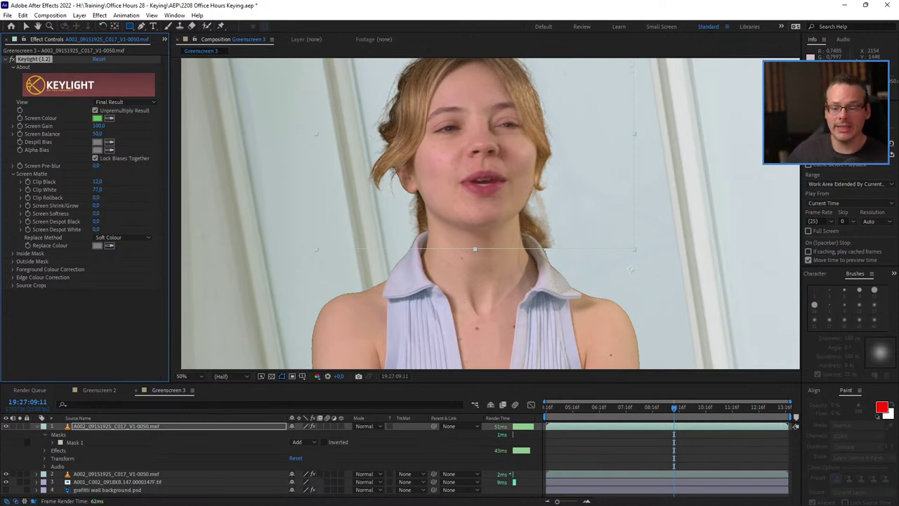
- Play and step through the frames between 19:27:09:11 and 19:27:11:07, examining the hair inside and outside the masked area
key("space")
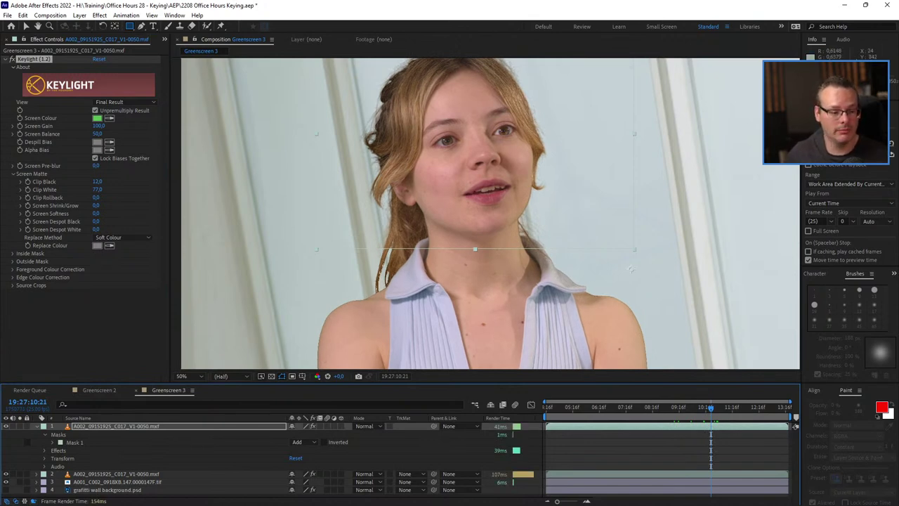
key("u")
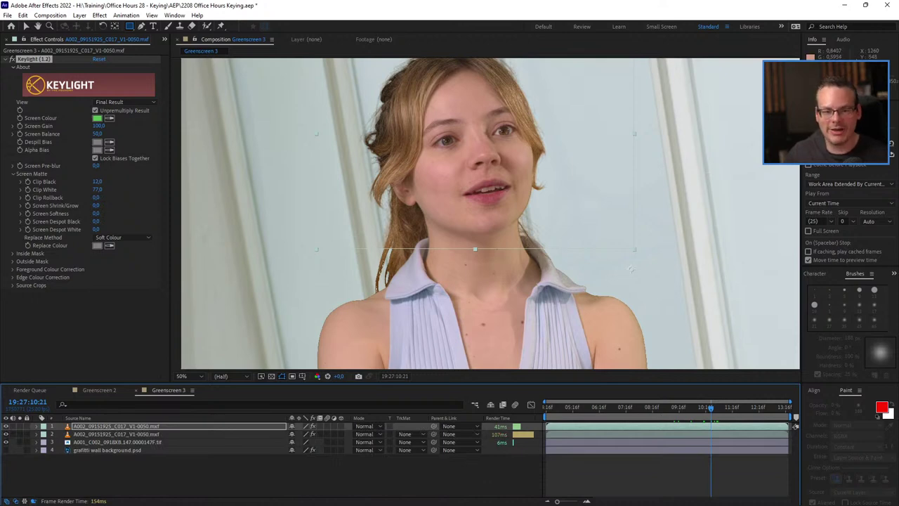
key("Page_Up")
key("Page_Up")
key("Page_Up")
key("Page_Up")
key("Page_Up")
key("Page_Up")
key("Page_Up")
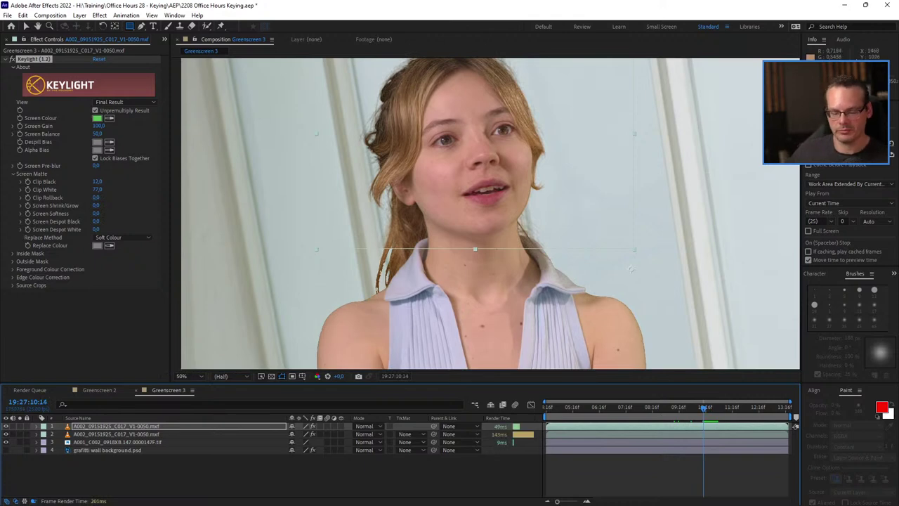
key("comma")
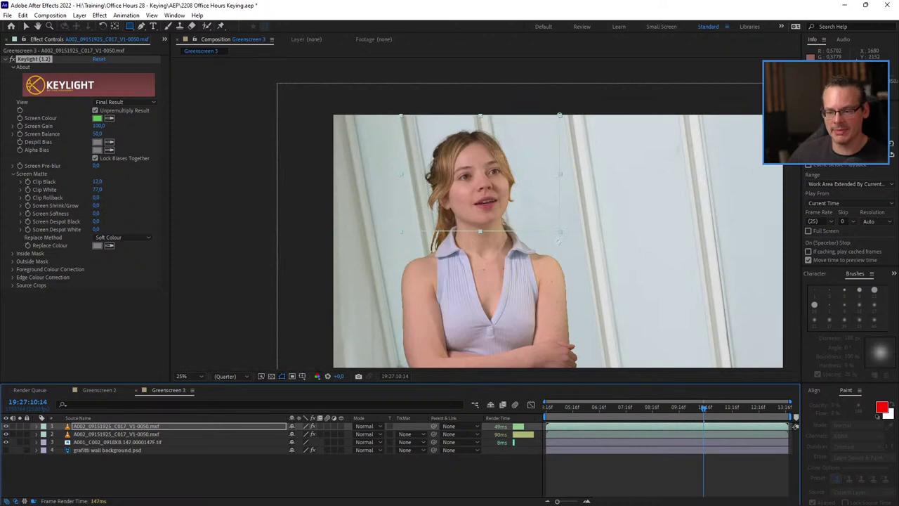
key("space")
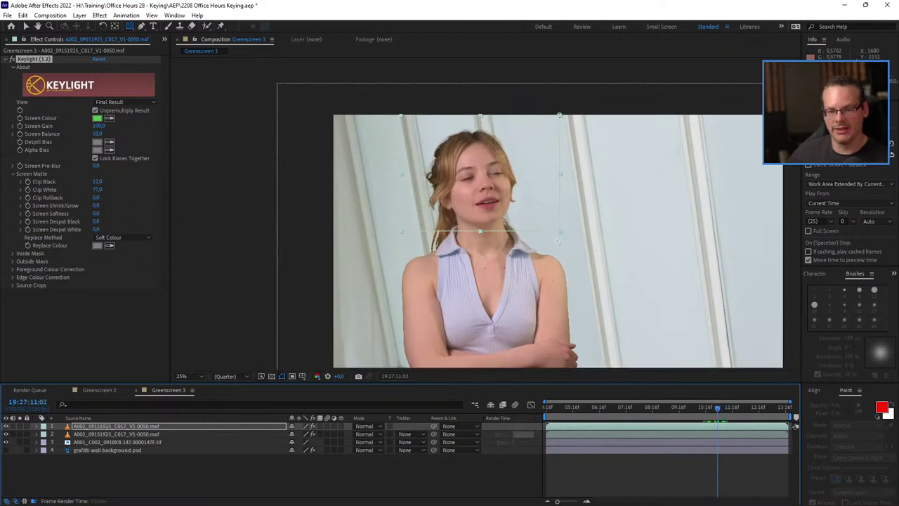
key("F2")
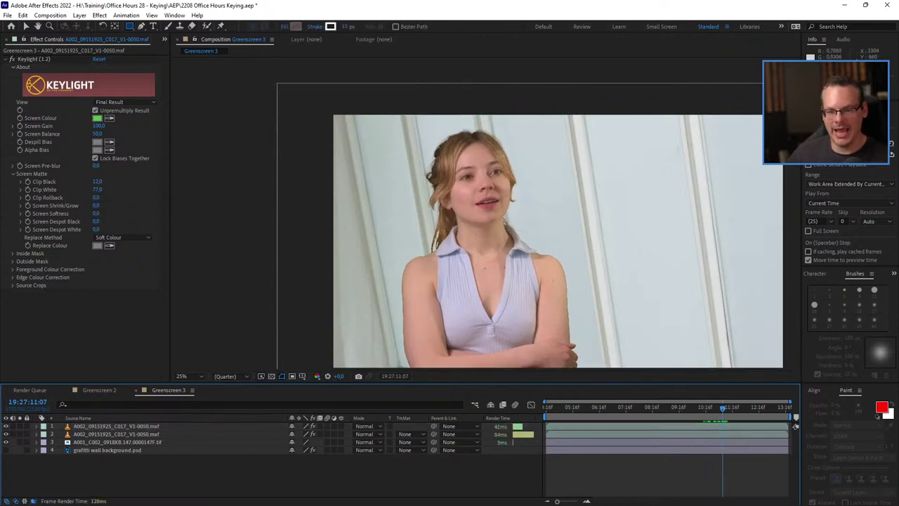
- Toggle the masked upper layer's visibility at 19:27:11:07 to compare the hair detail with and without it
left_click(7, 427)
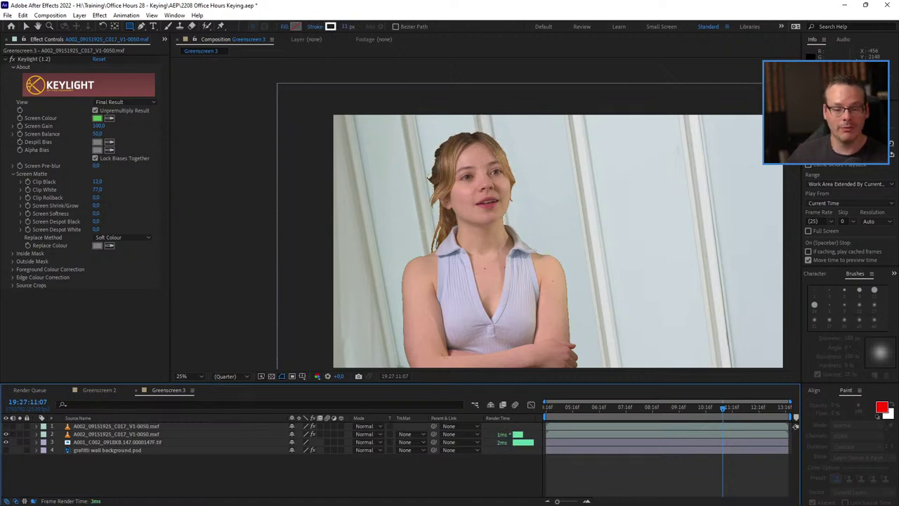
left_click(6, 426)
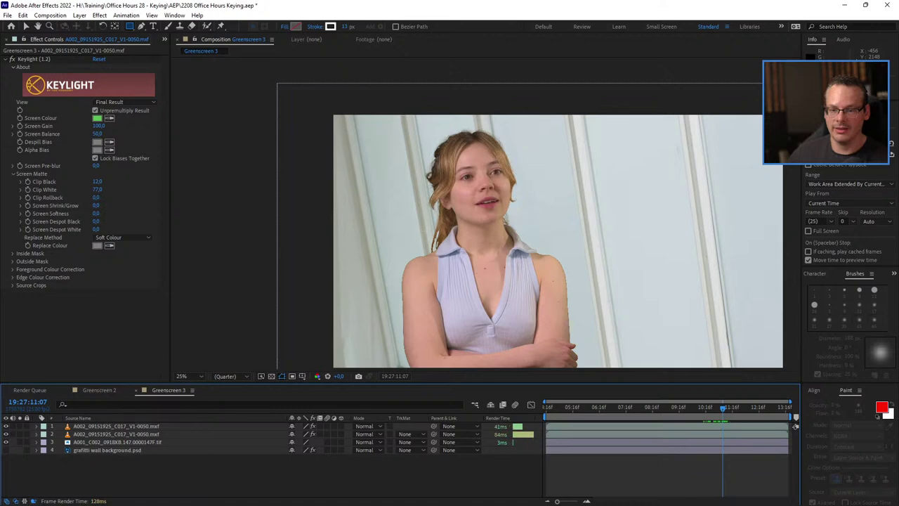
left_click(6, 426)
left_click(7, 427)
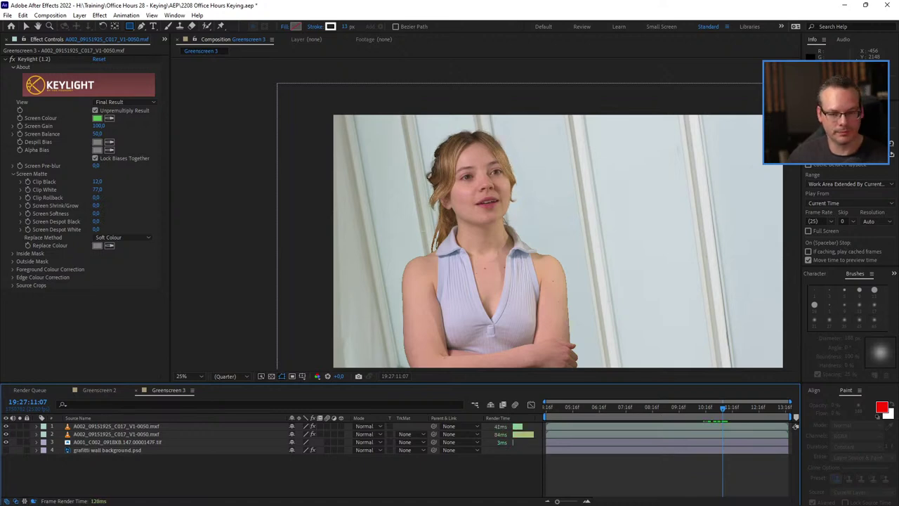
left_click(5, 426)
left_click(5, 426)
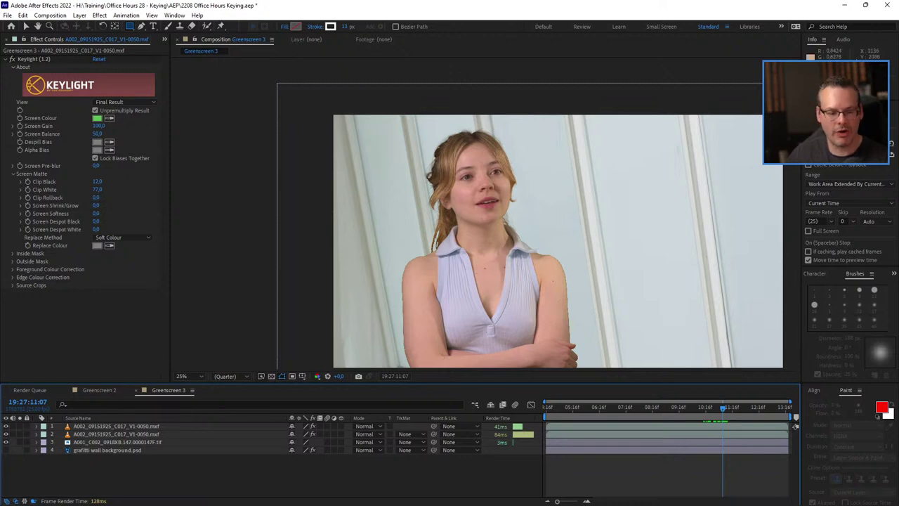
- Delete the masked duplicate layer and remove Keylight from the remaining greenscreen footage
left_click(116, 426)
key("Delete")
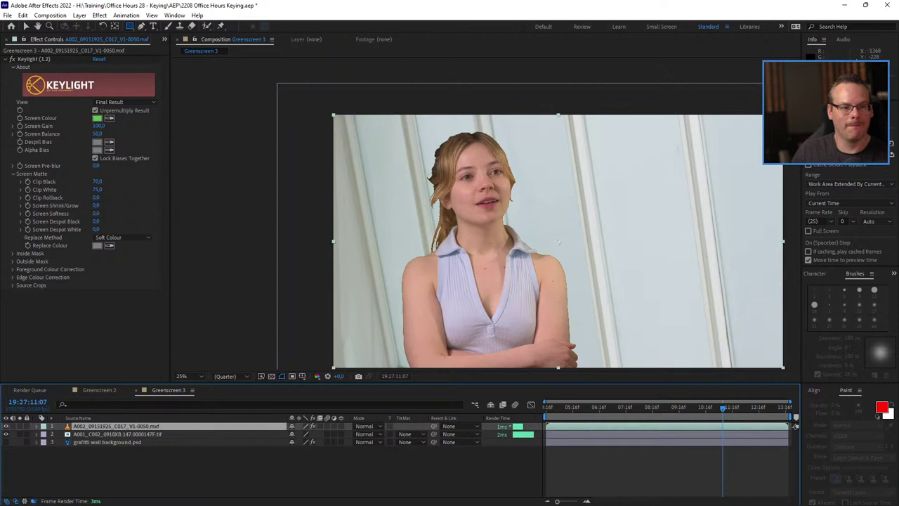
left_click(34, 59)
key("Delete")
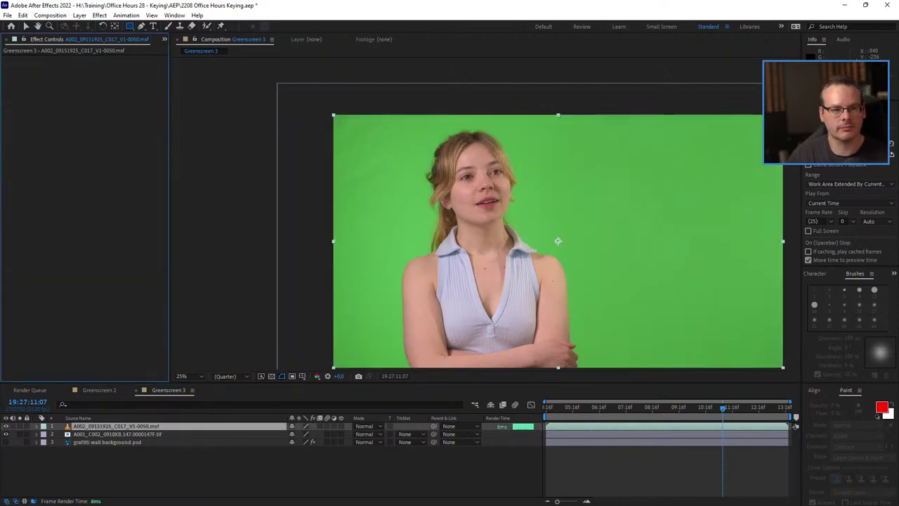
- Apply BCC Primatte Studio to the greenscreen footage and run Auto Analyze to key it automatically
left_click(100, 15)
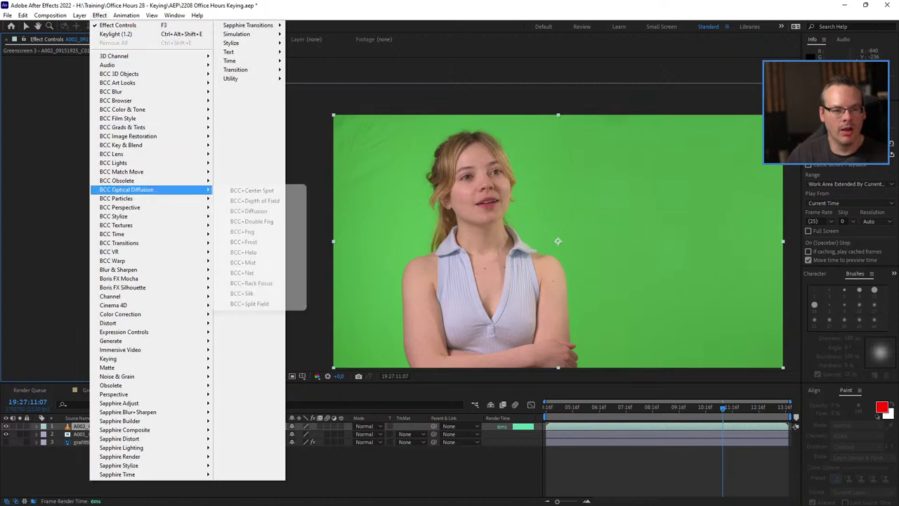
mouse_move(152, 145)
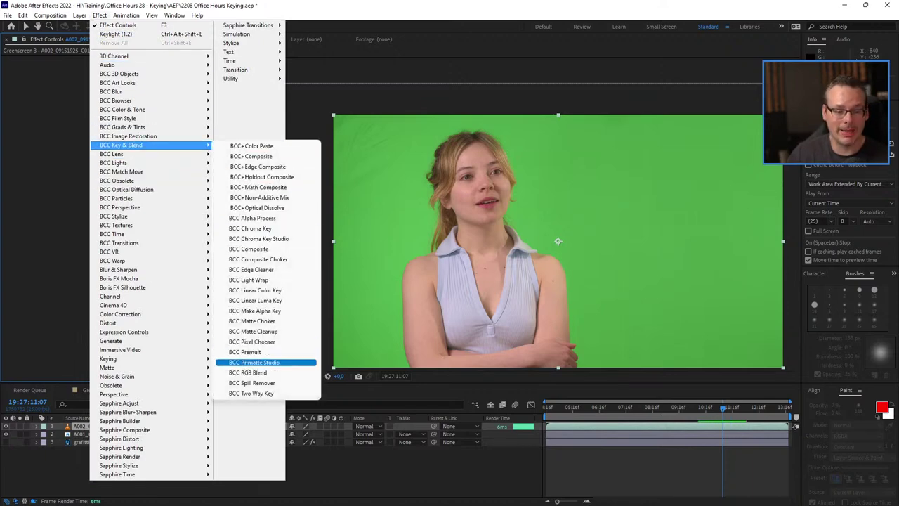
left_click(254, 362)
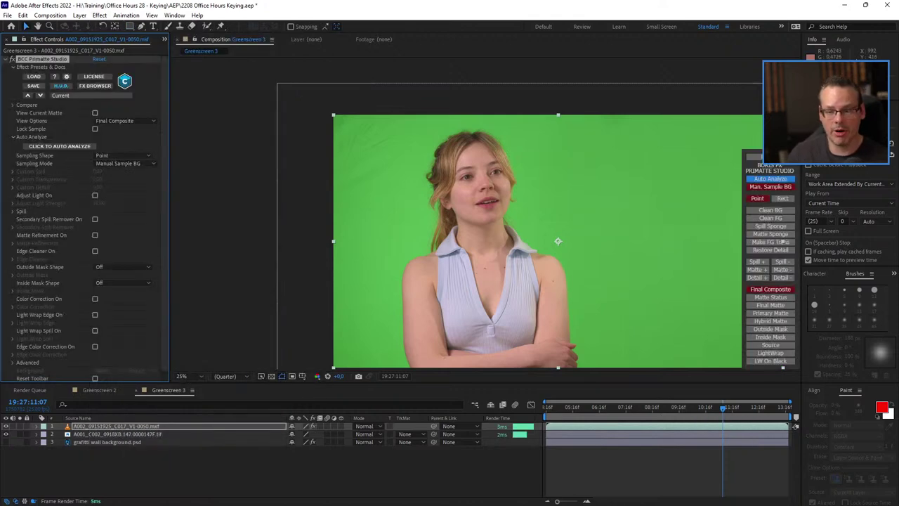
key("space")
left_click_drag(579, 244, 483, 215)
key("v")
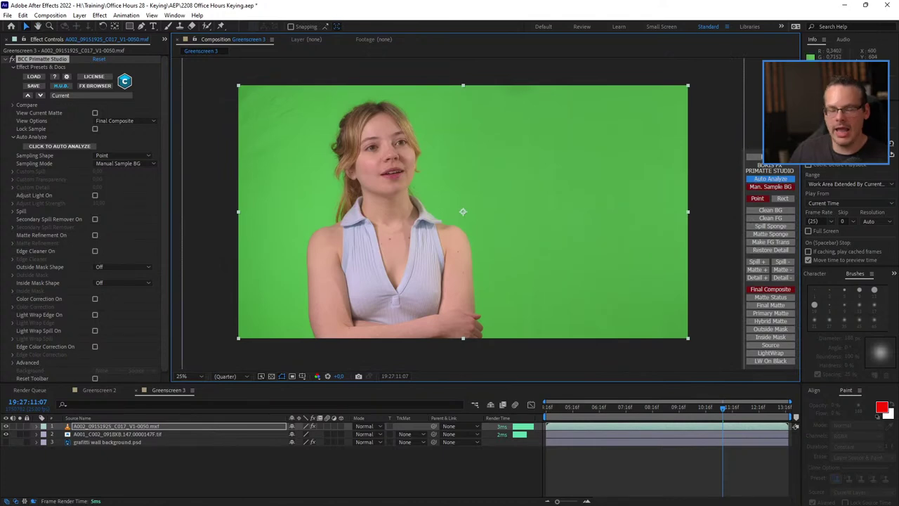
left_click(770, 178)
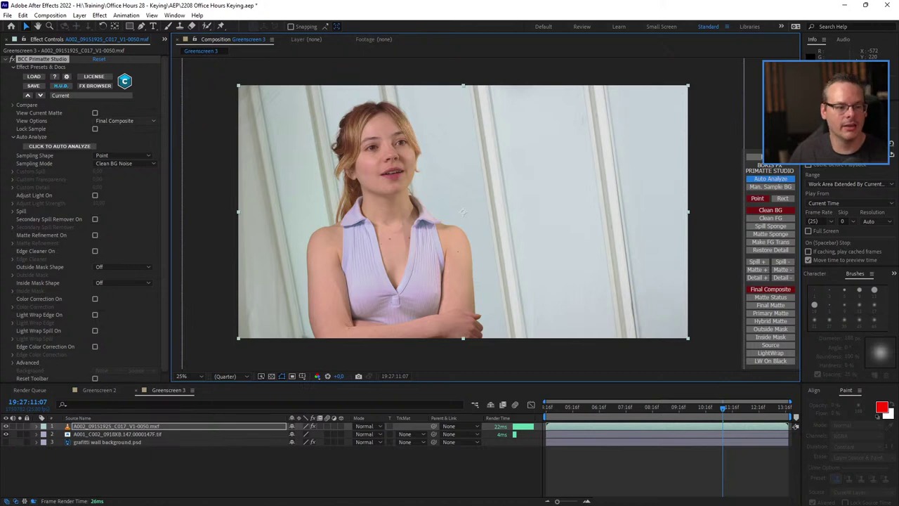
- Check the key in Primatte's Matte Status and Primary Matte views, examining the collar and hair edges at 100%
left_click(124, 121)
left_click(125, 142)
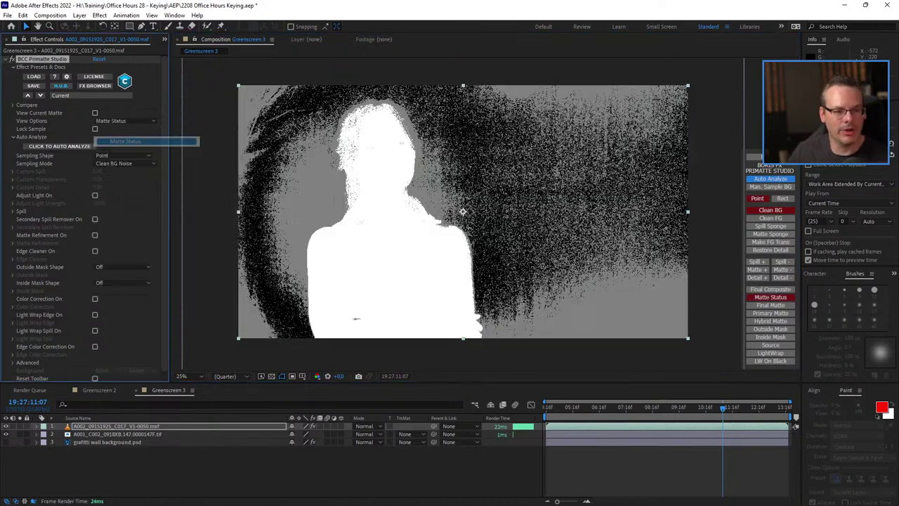
left_click(125, 121)
left_click(127, 161)
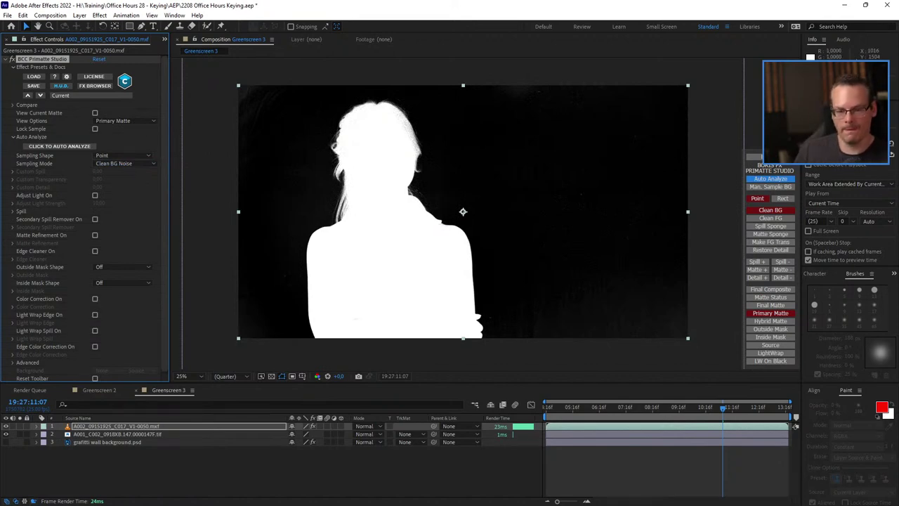
scroll(396, 206, "up", 4)
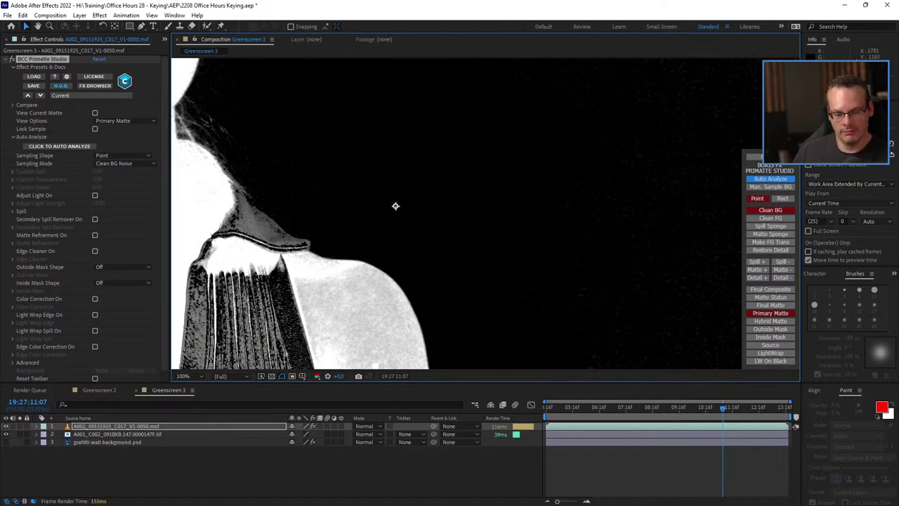
key("space")
left_click_drag(395, 205, 708, 259)
left_click_drag(337, 91, 704, 399)
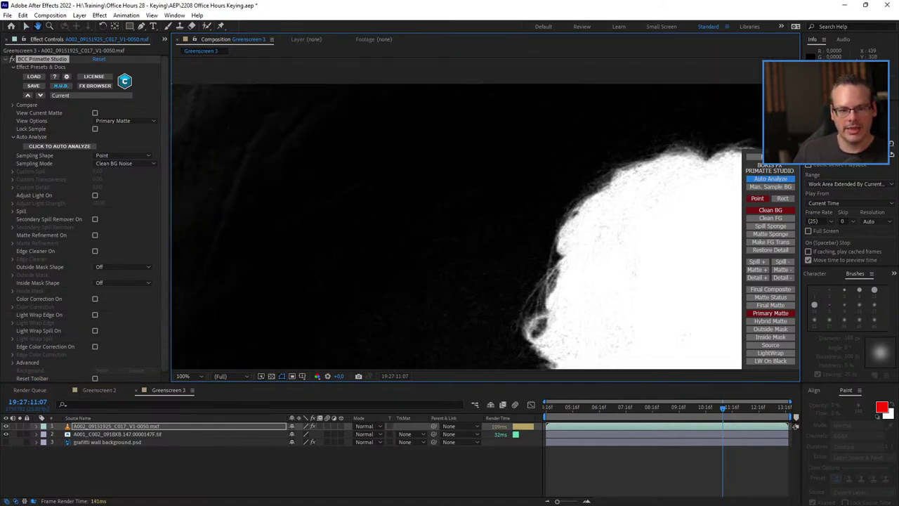
- Examine the primary matte at several magnifications, from the hair edges out to the full figure and surrounding background
left_click_drag(366, 227, 383, 212)
left_click_drag(654, 284, 391, 224)
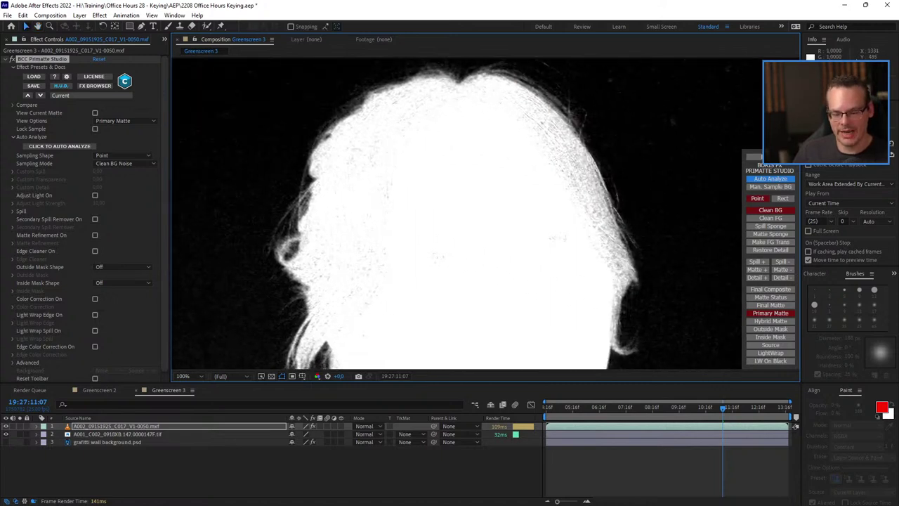
scroll(492, 303, "down", 1)
key("space")
left_click_drag(644, 363, 631, 282)
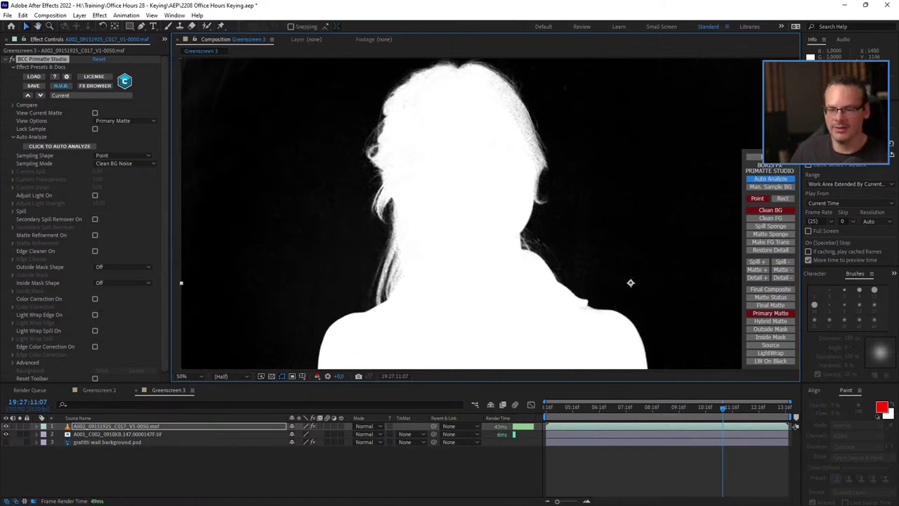
mouse_move(526, 323)
left_mouse_down()
mouse_move(533, 83)
mouse_move(414, 239)
mouse_move(564, 316)
mouse_move(533, 339)
left_mouse_up()
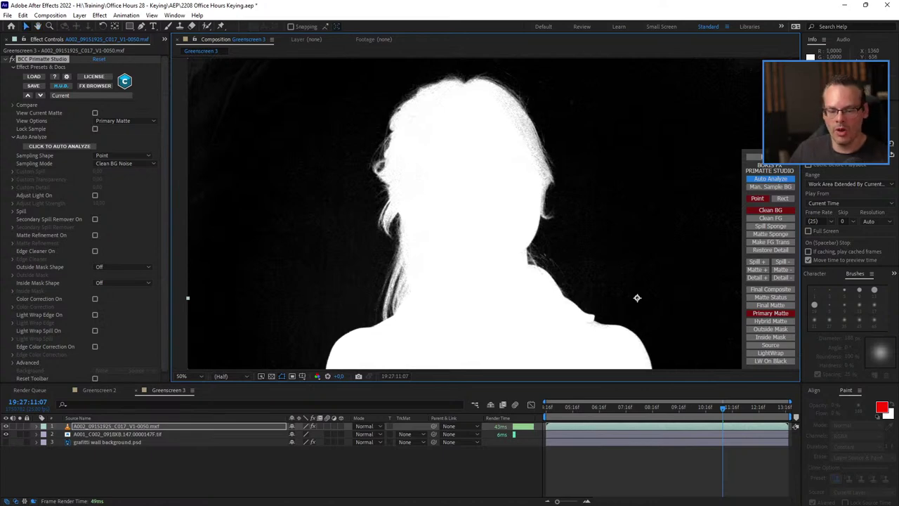
key("comma")
left_click_drag(507, 325, 451, 262)
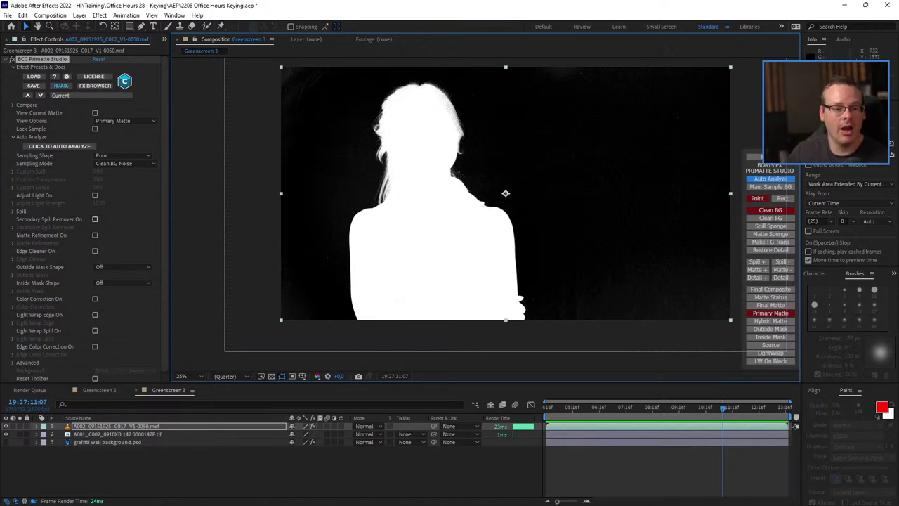
- Set Primatte's Outside Mask Shape to Crop and switch the view to Final Composite
left_click_drag(165, 224, 165, 225)
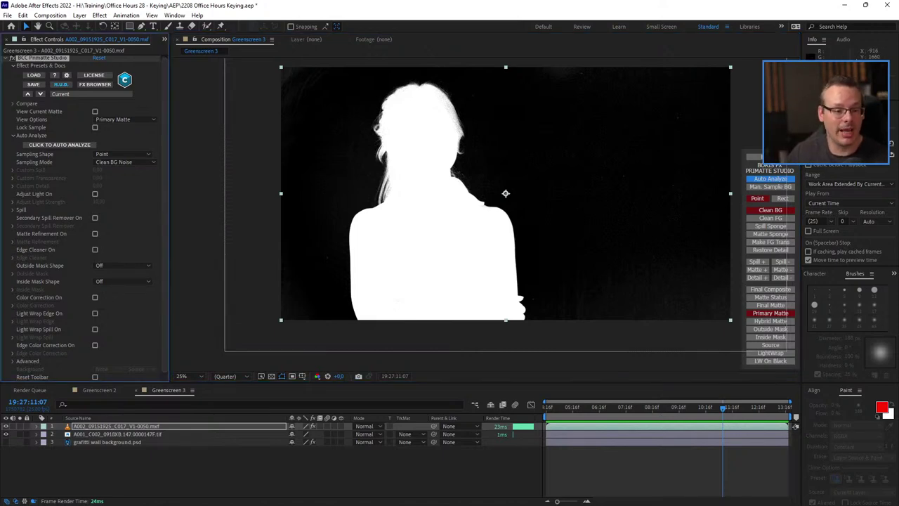
left_click(123, 265)
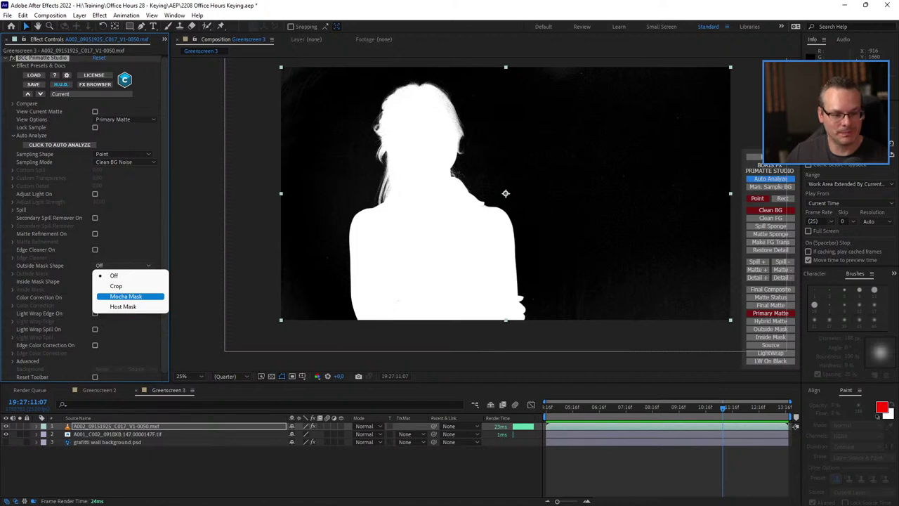
left_click(116, 286)
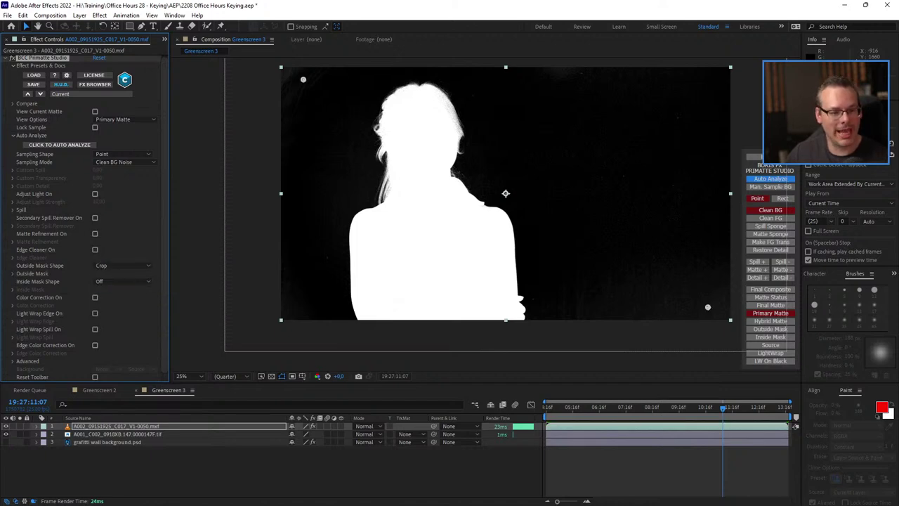
left_click(122, 273)
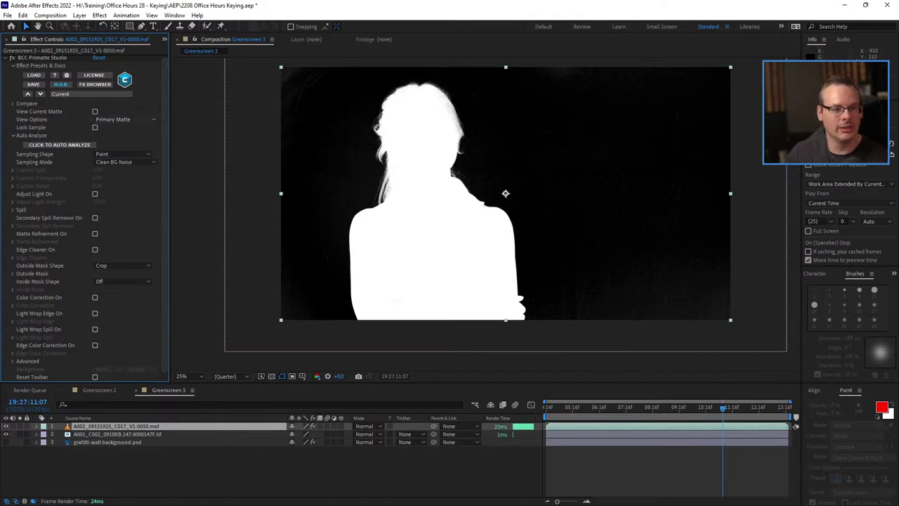
left_click(125, 119)
left_click(123, 129)
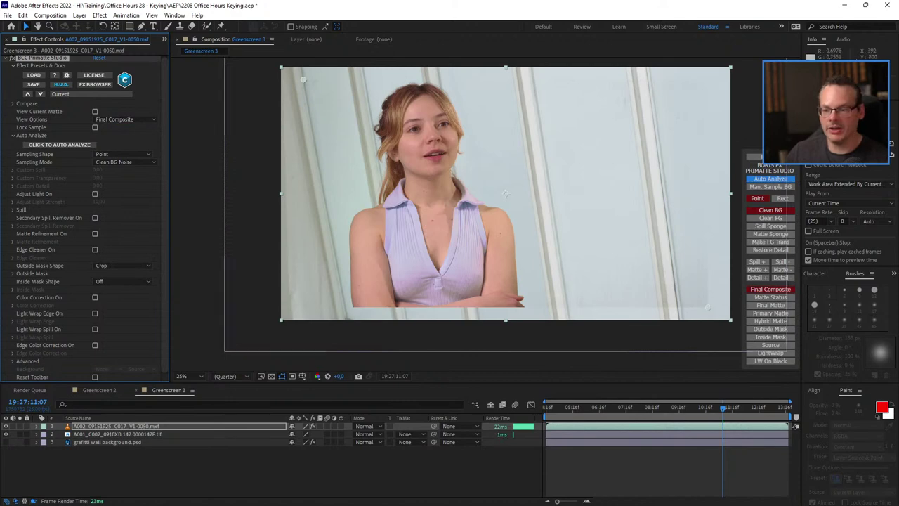
- Fit the crop around the woman, with its bottom-right corner at about 2160 x 2276, and preview the clip from 19:27:04:16
left_click_drag(702, 304, 523, 337)
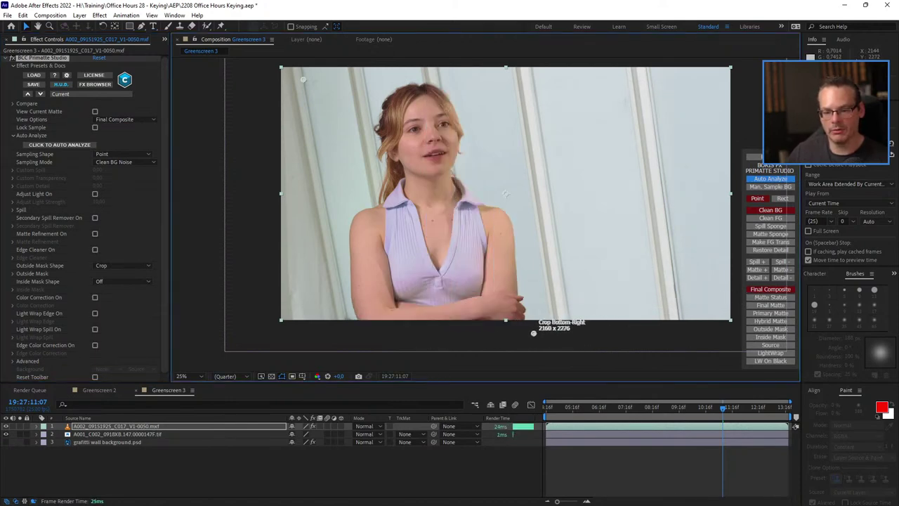
left_click_drag(304, 80, 337, 64)
left_click_drag(722, 408, 629, 408)
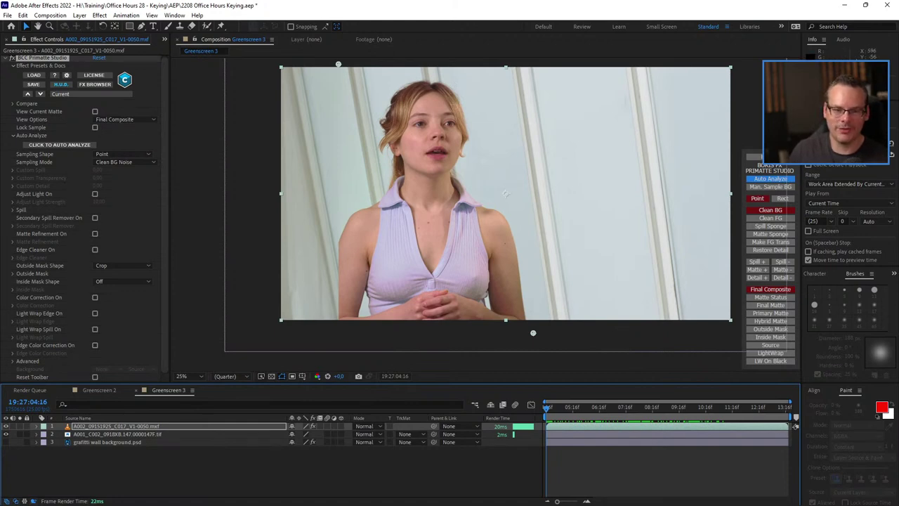
left_click_drag(338, 64, 322, 62)
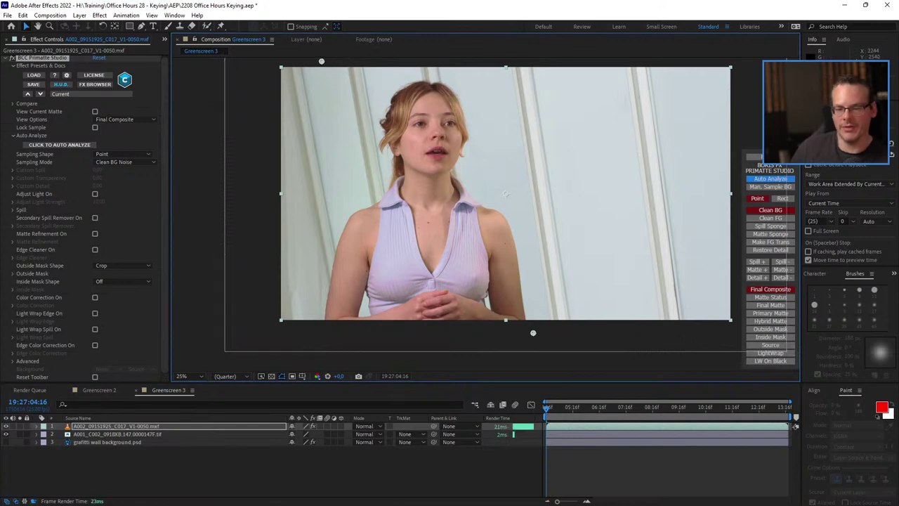
key("space")
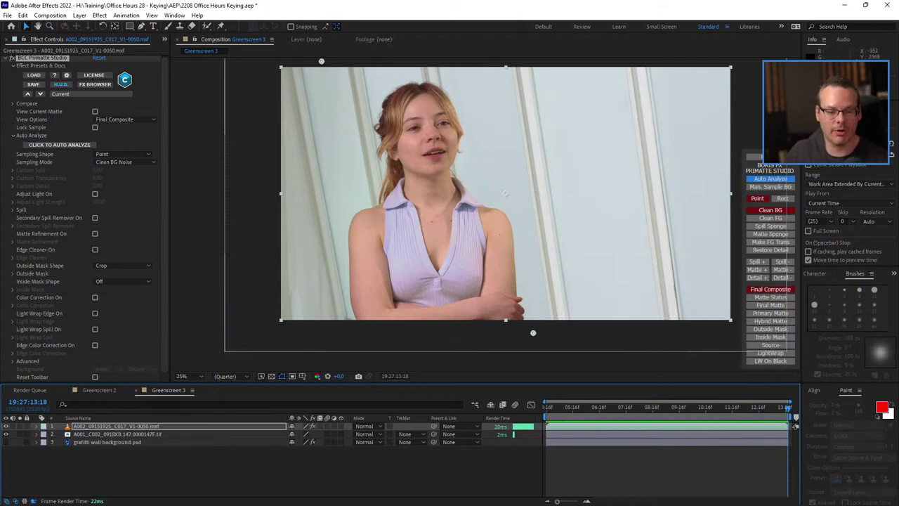
- Turn off the greenscreen layer's effects, lower the crop's top-left corner just inside the frame above her head, and preview the raw footage
left_click(313, 427)
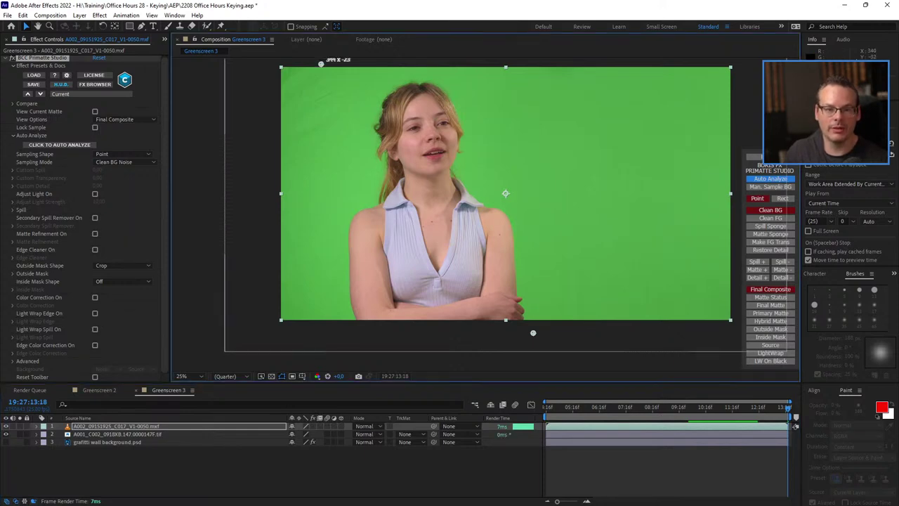
left_click_drag(321, 61, 323, 75)
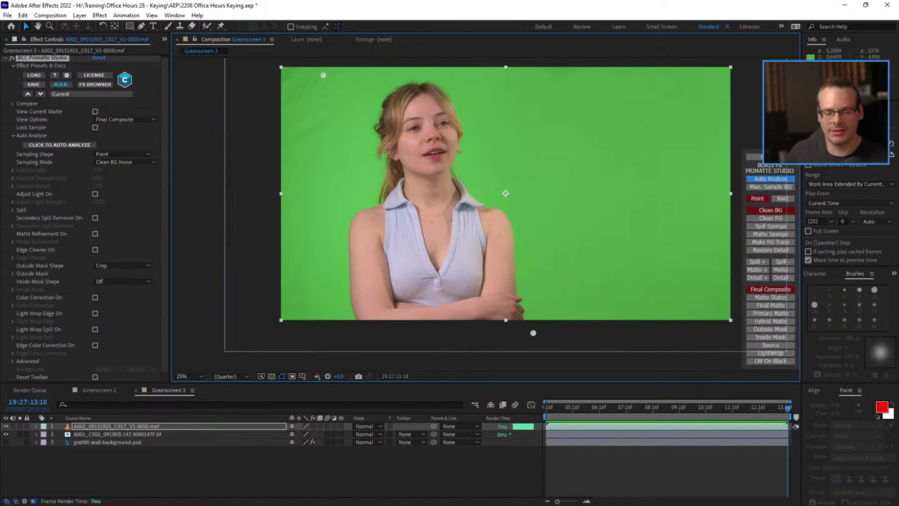
key("space")
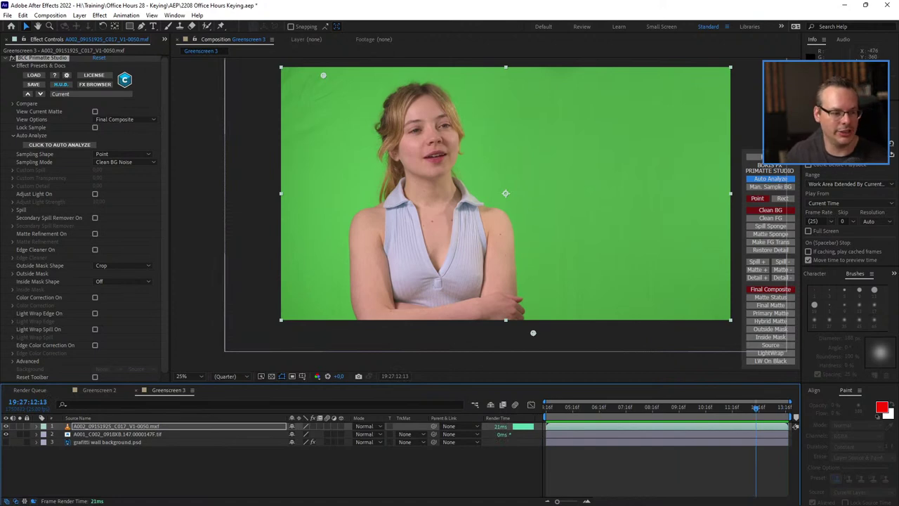
- Compare Primatte's Matte Status and Primary Matte views at 19:27:12:13, finishing in Matte Status
left_click(123, 120)
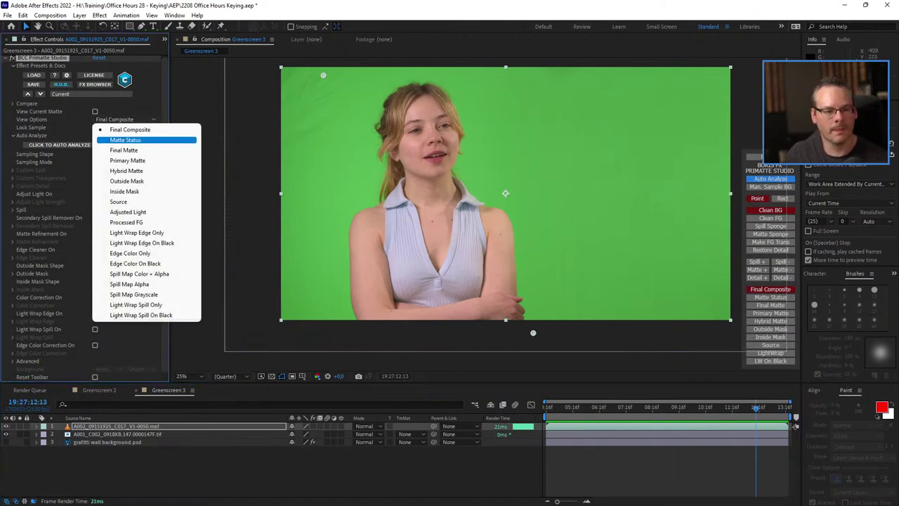
left_click(141, 140)
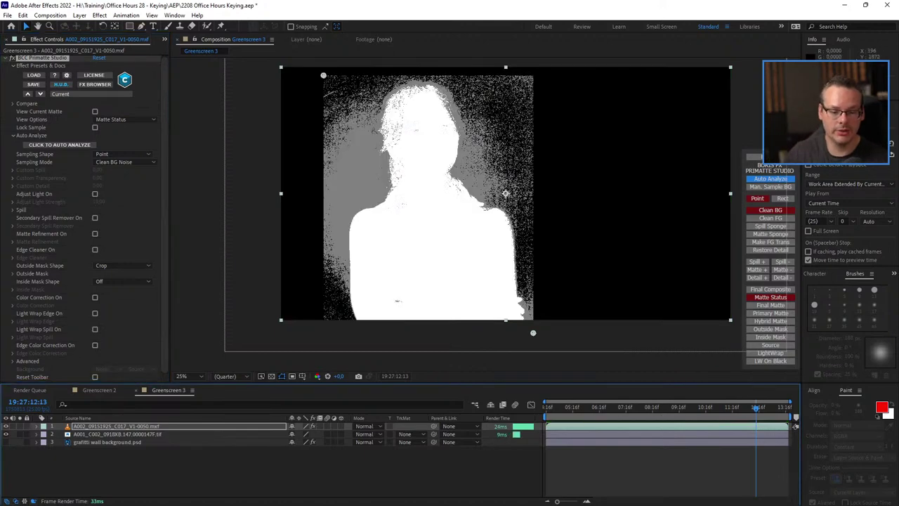
left_click(125, 119)
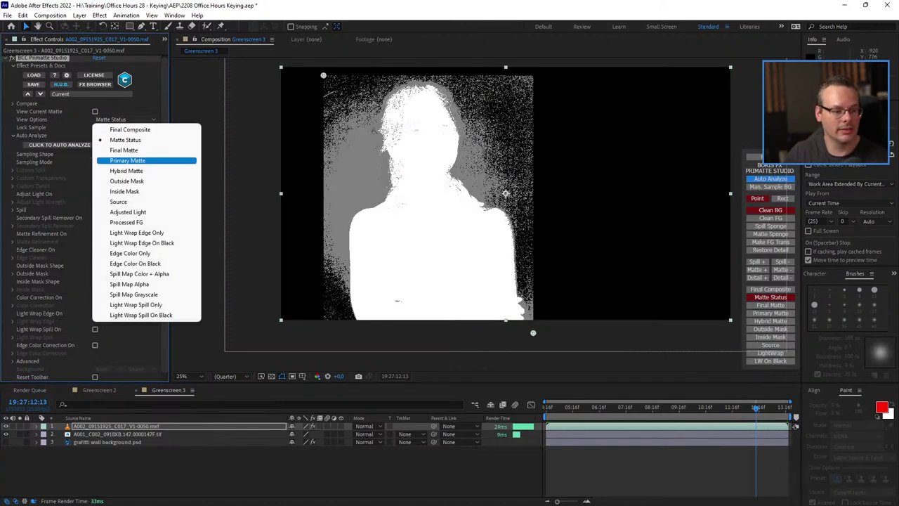
left_click(127, 160)
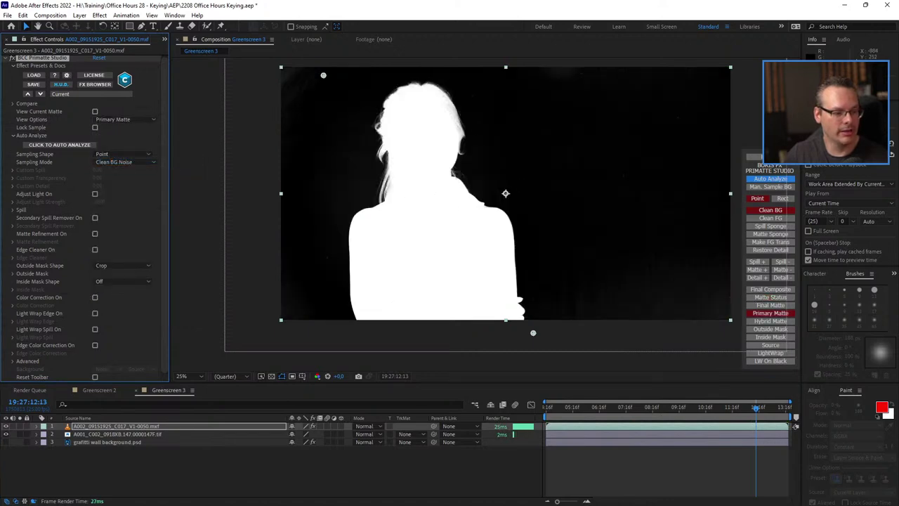
left_click(125, 119)
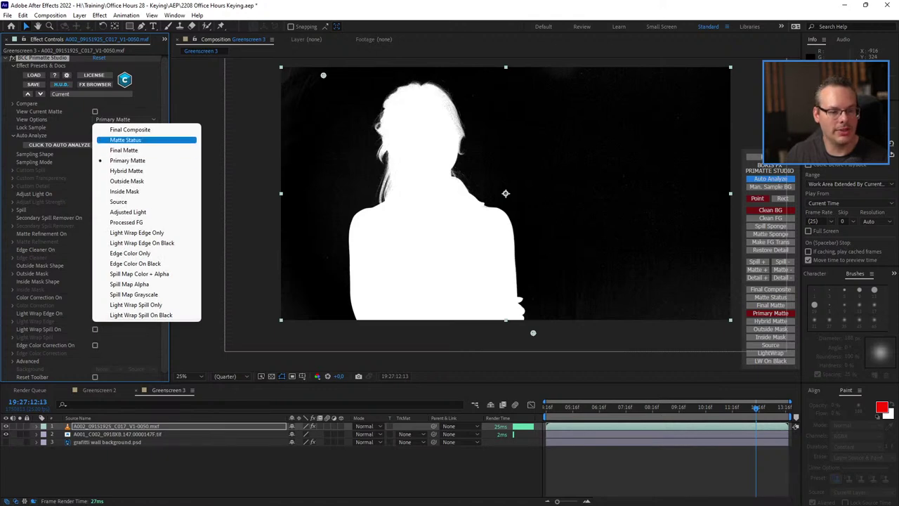
left_click(125, 140)
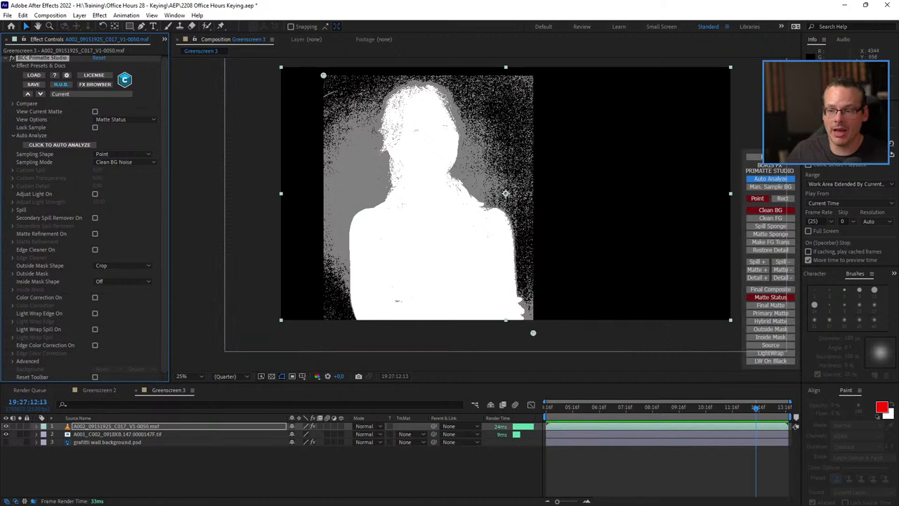
- Clean the background noise with point samples on both sides of the head and a rectangular sample near the crop's upper-left corner
left_click_drag(786, 242, 730, 196)
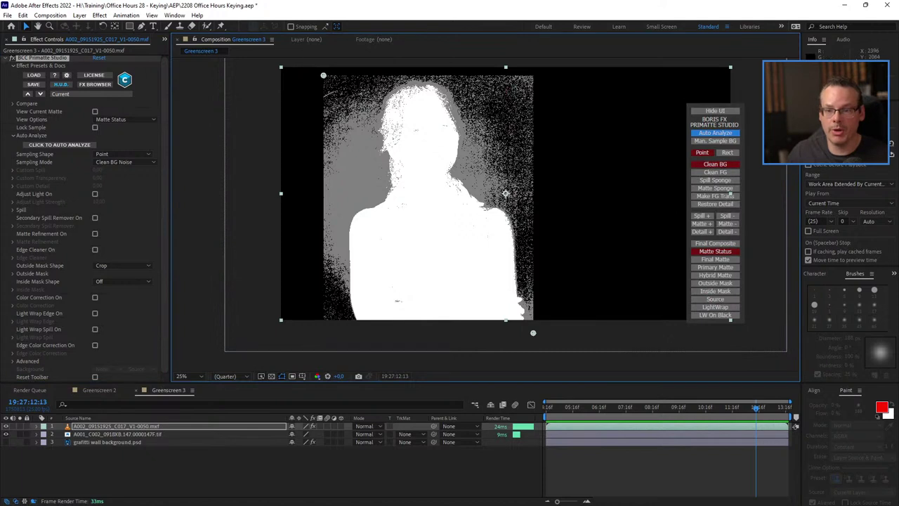
left_click(489, 125)
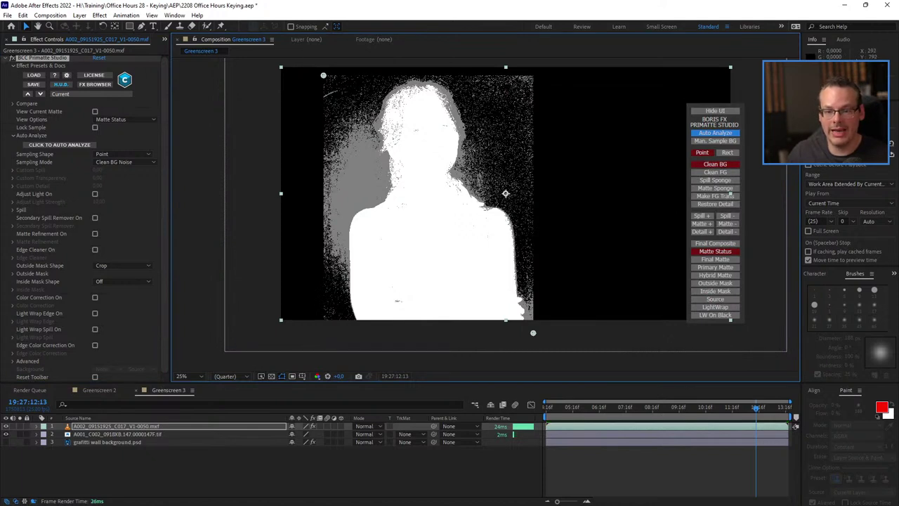
left_click(346, 157)
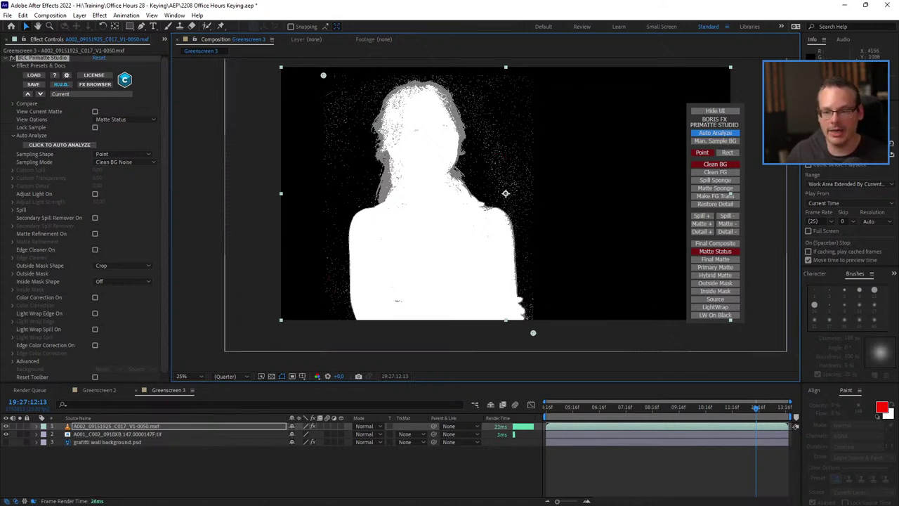
left_click(727, 152)
left_click_drag(330, 100, 342, 117)
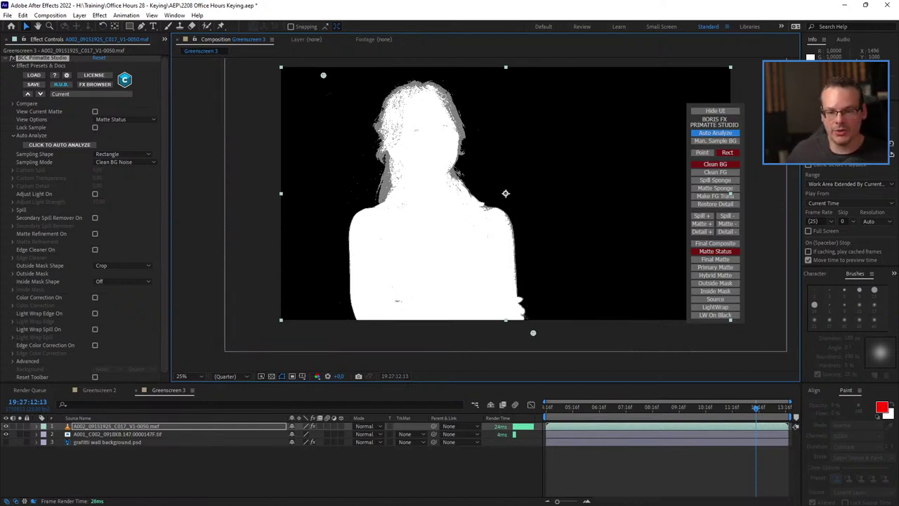
- Switch the sampling mode to Clean FG Noise and sample a small rectangle on the woman's face to solidify the foreground
left_click(703, 172)
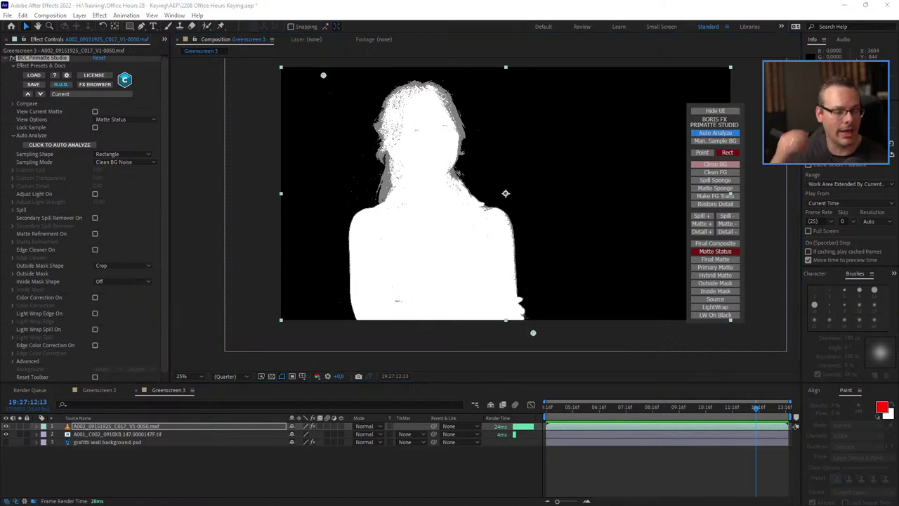
left_click(715, 164)
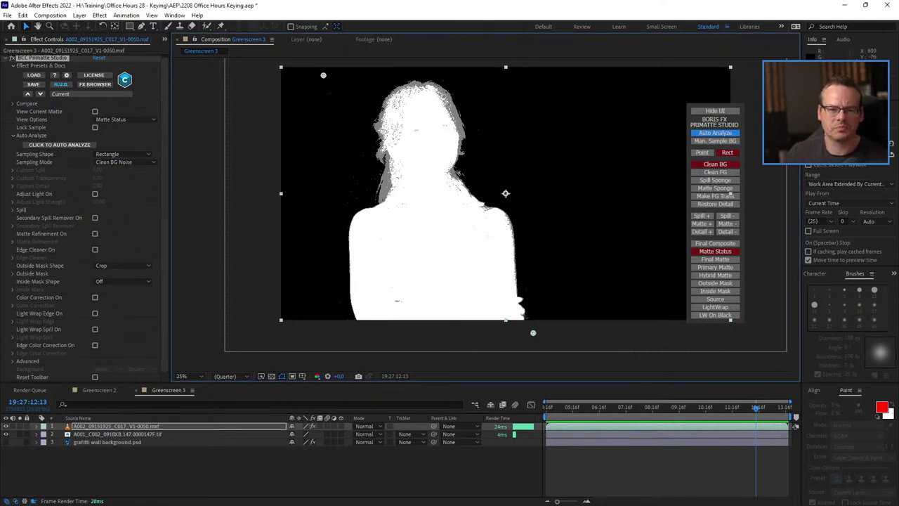
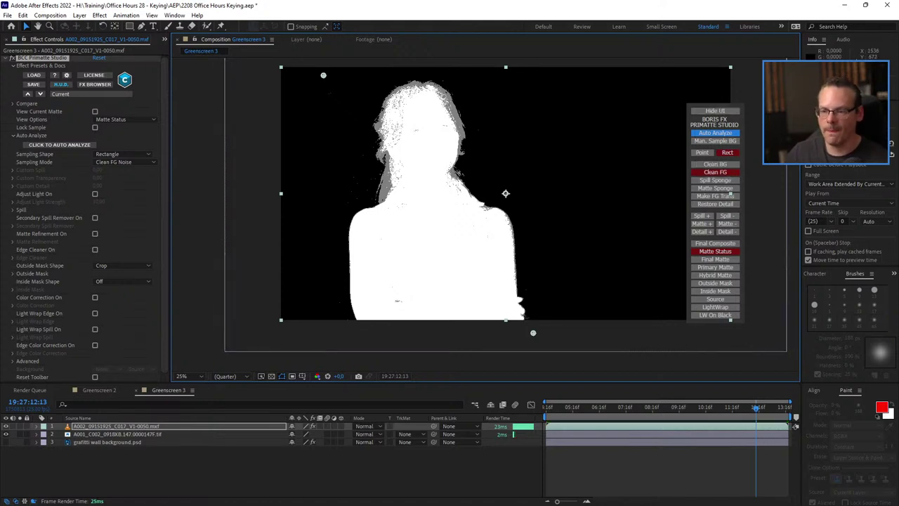
left_click(714, 172)
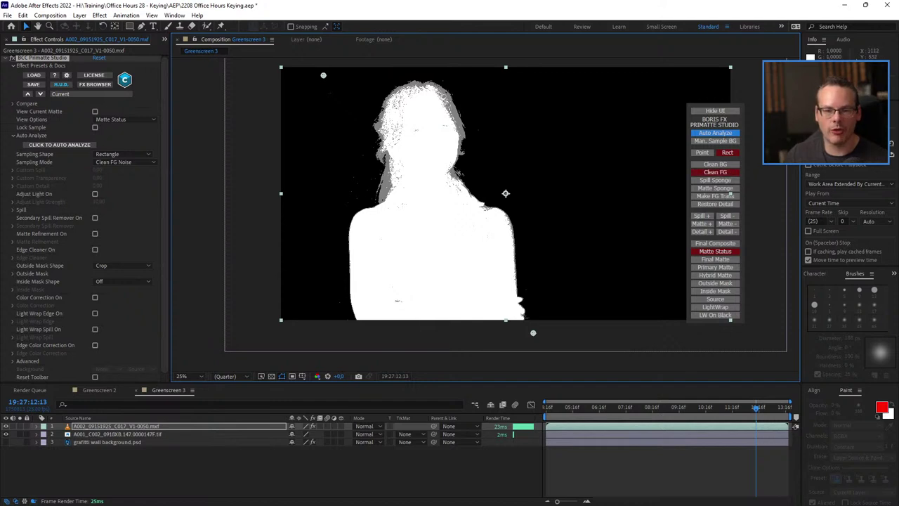
mouse_move(421, 127)
left_mouse_down()
mouse_move(411, 132)
mouse_move(430, 144)
left_mouse_up()
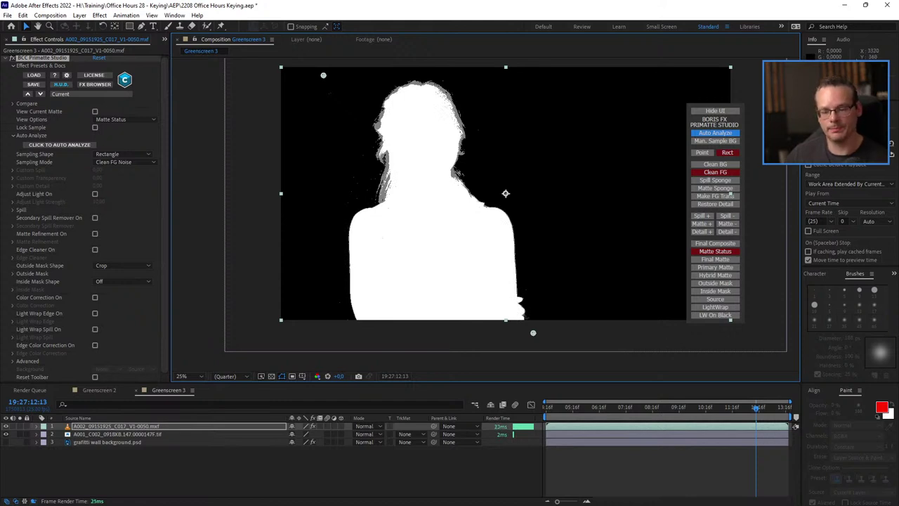
- Enlarge the matte status view to 100% and check the shoulder, collar and torso for remaining noise
key("KP_Add")
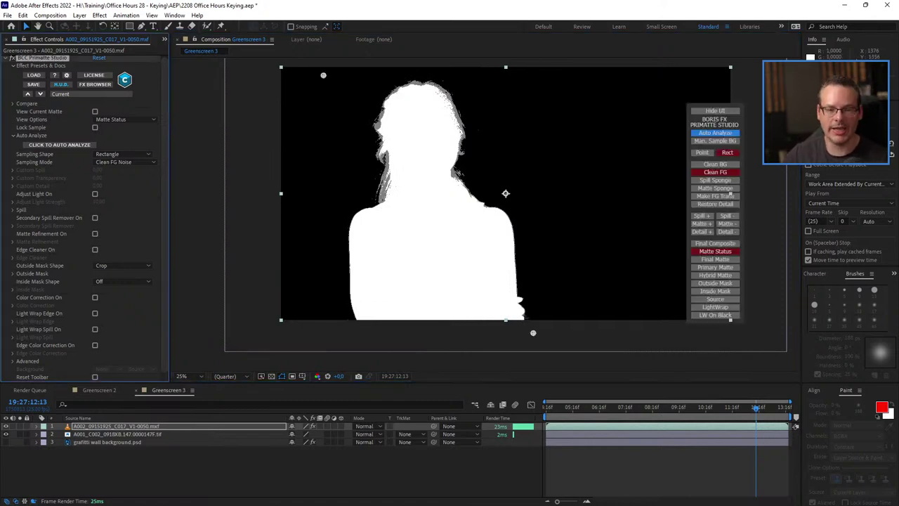
left_click(355, 195)
scroll(355, 195, "up", 3)
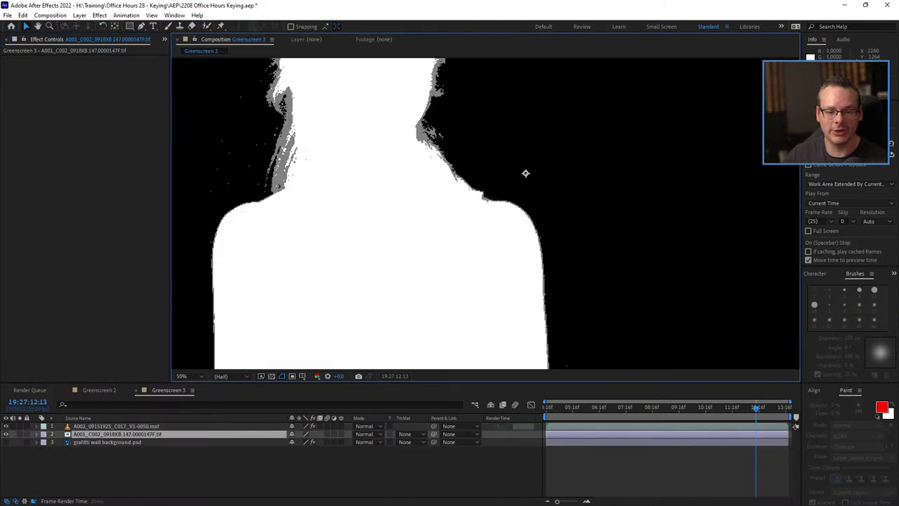
left_click_drag(351, 191, 355, 194)
left_click_drag(568, 136, 666, 130)
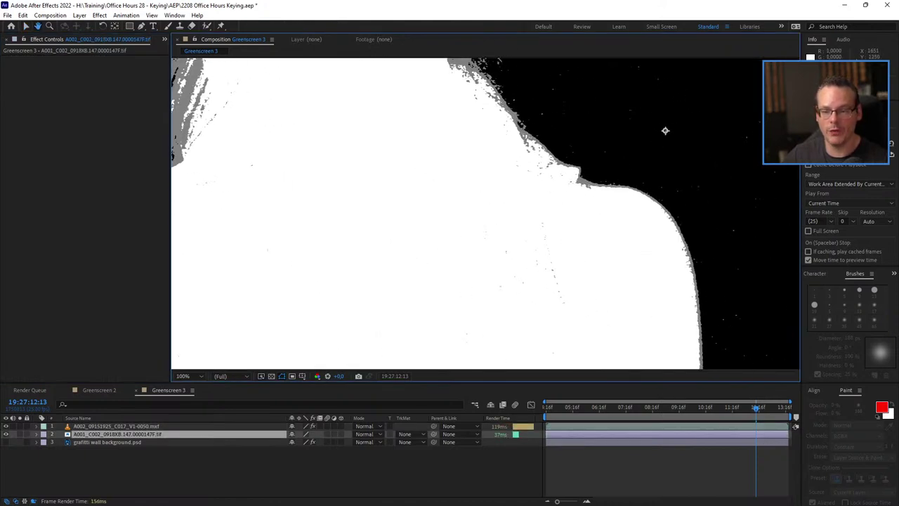
key("F2")
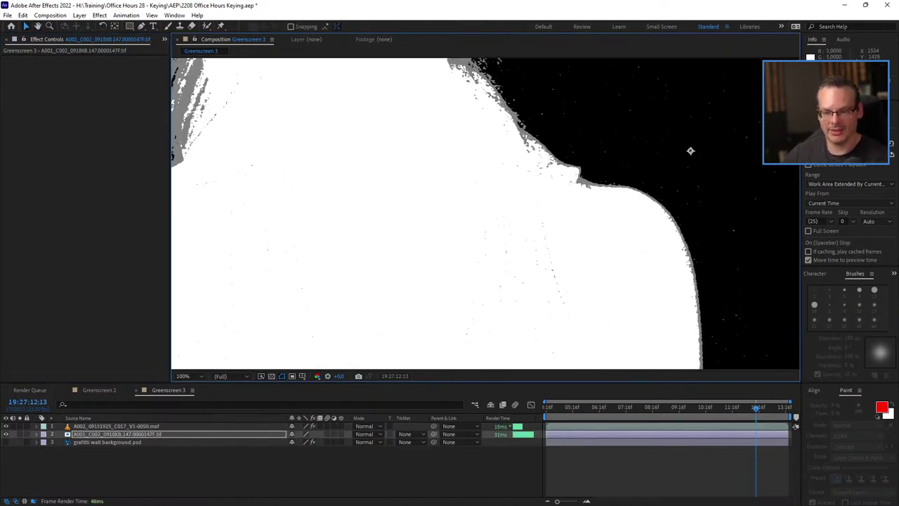
- Reselect the keyed greenscreen layer and compare its Final Matte, Primary Matte and Matte Status views, finishing in Primary Matte
key("ctrl+Up")
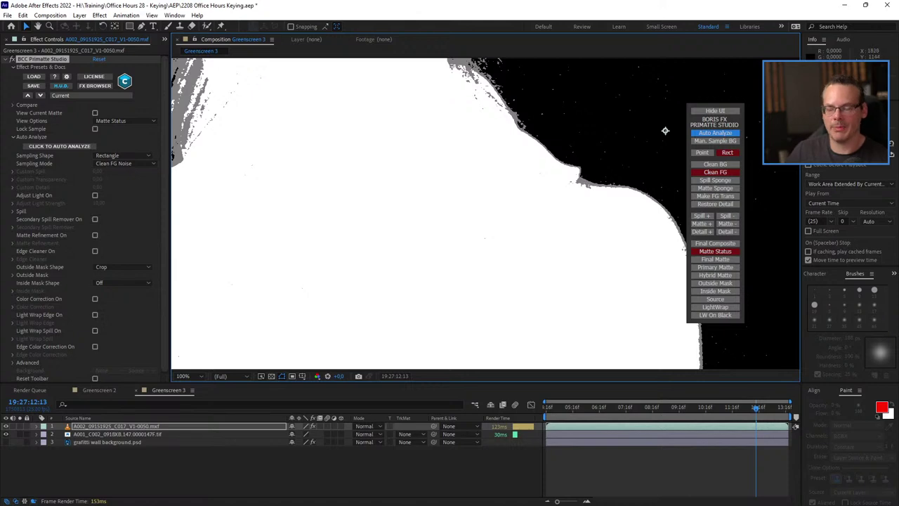
scroll(640, 141, "down", 3)
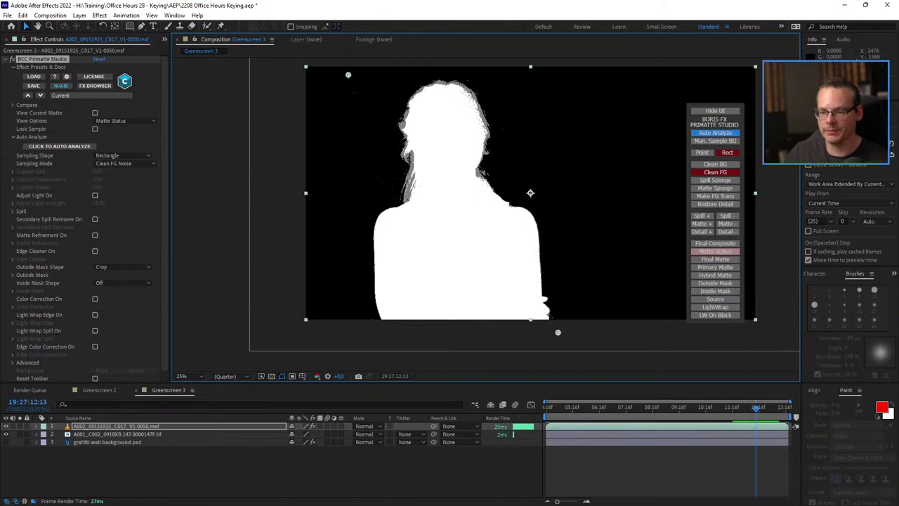
left_click(715, 259)
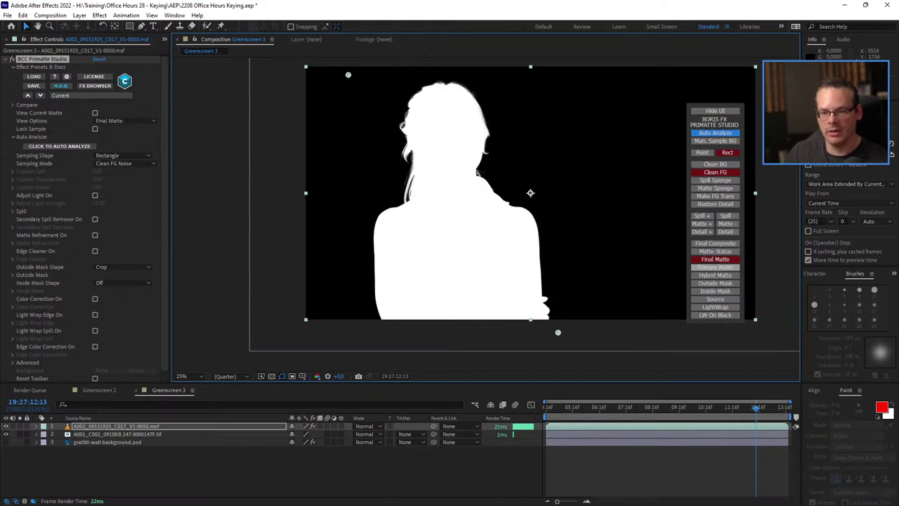
left_click(715, 267)
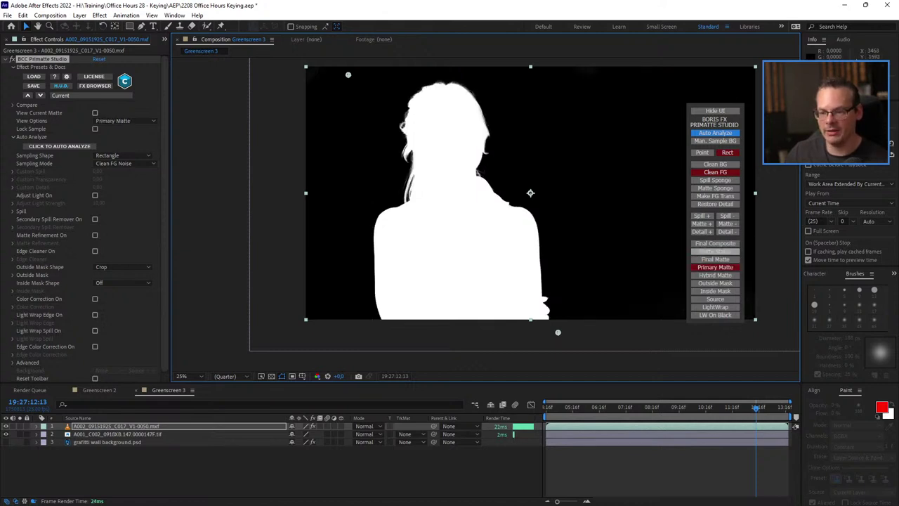
left_click(715, 251)
left_click(715, 267)
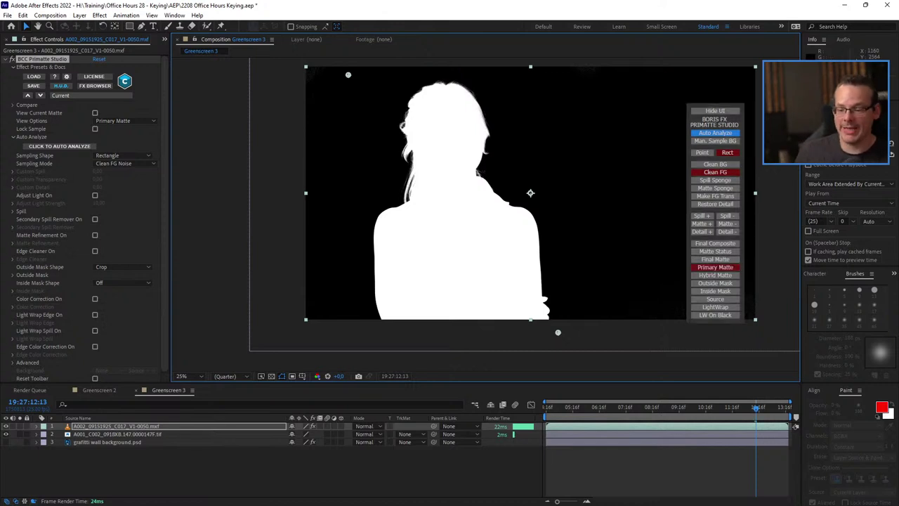
- Go to 19:27:09:00, enlarge the primary matte to 50% around the head and play it back to check the hair edges
left_click_drag(756, 408, 641, 408)
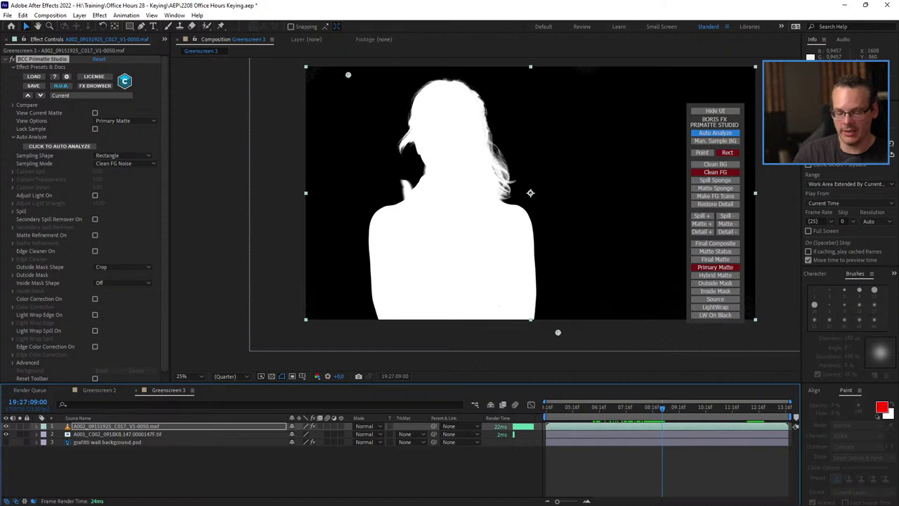
key("period")
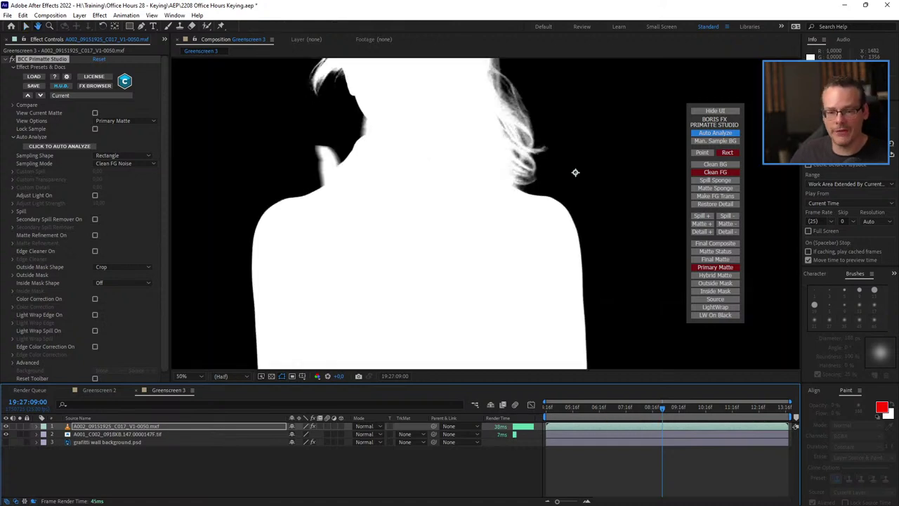
left_click_drag(575, 172, 536, 282)
key("space")
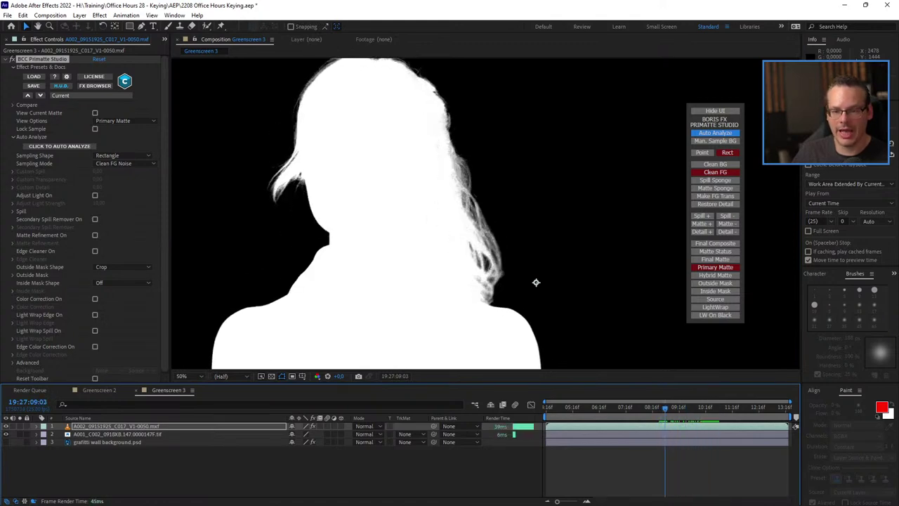
key("space")
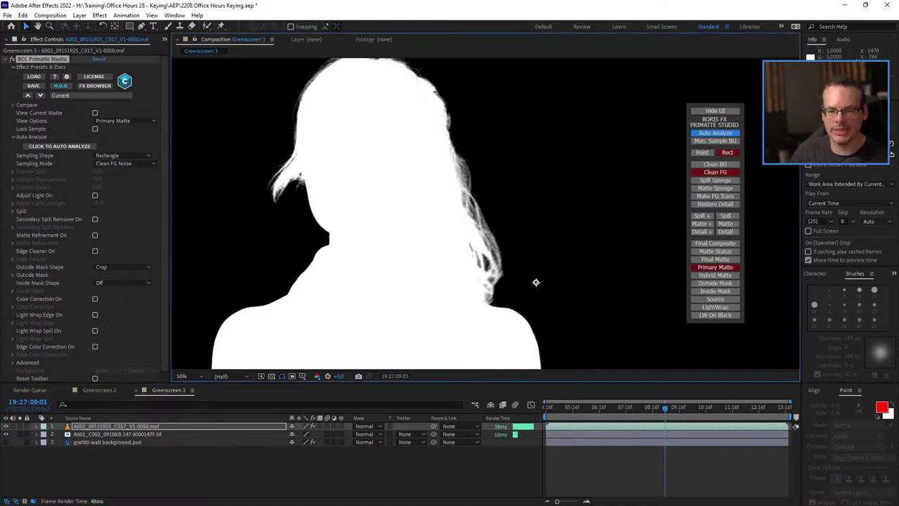
key("space")
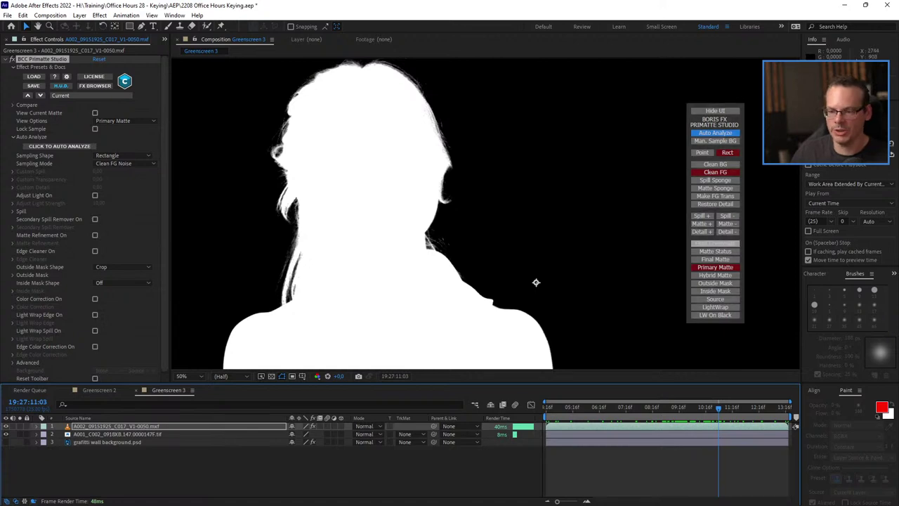
- Show the Final Composite and, at 19:27:09:06, sample a small Clean BG Noise rectangle on the motion-blurred hand's green edge
left_click(728, 243)
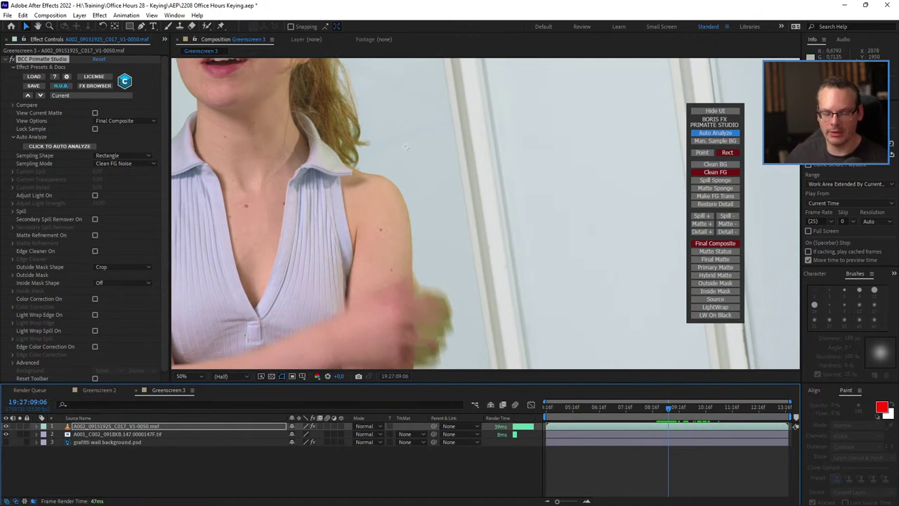
left_click_drag(461, 351, 574, 354)
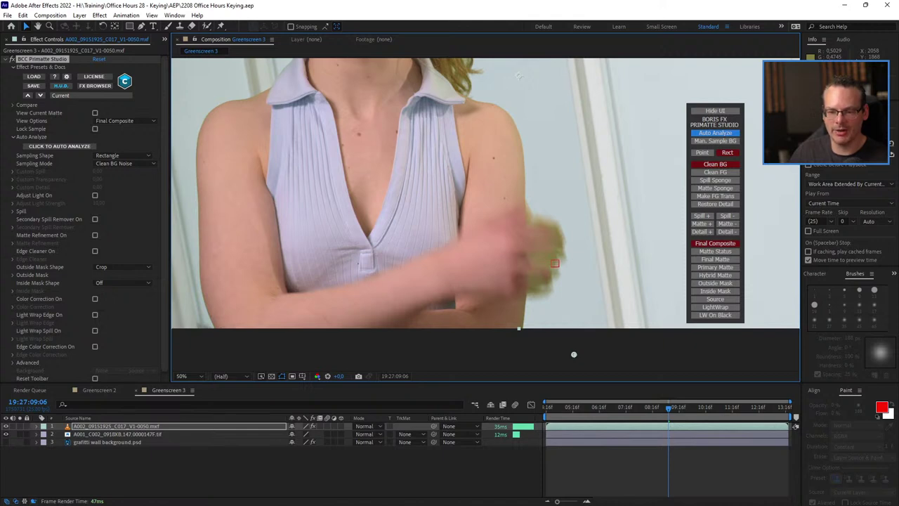
left_click_drag(551, 260, 558, 266)
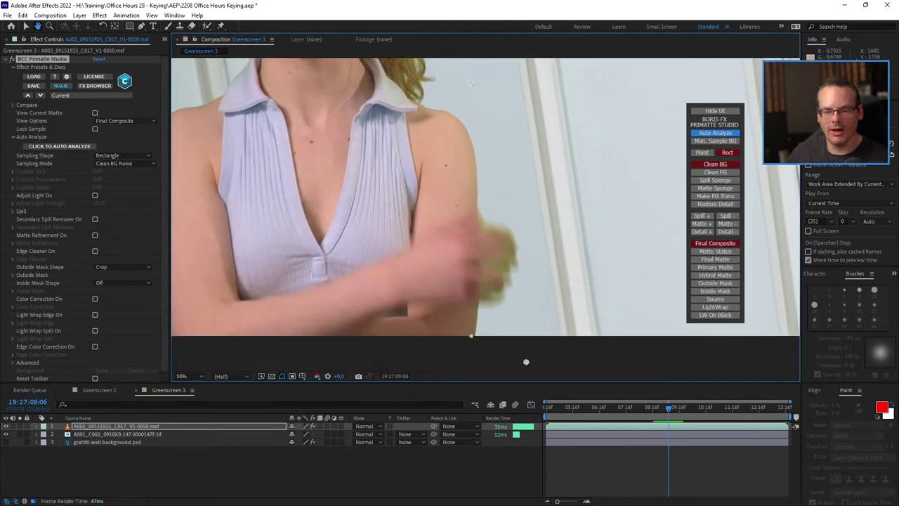
- Examine the motion-blurred hand in the final composite across the frames around 19:27:09:06, with the keyed layer selected again
key("space")
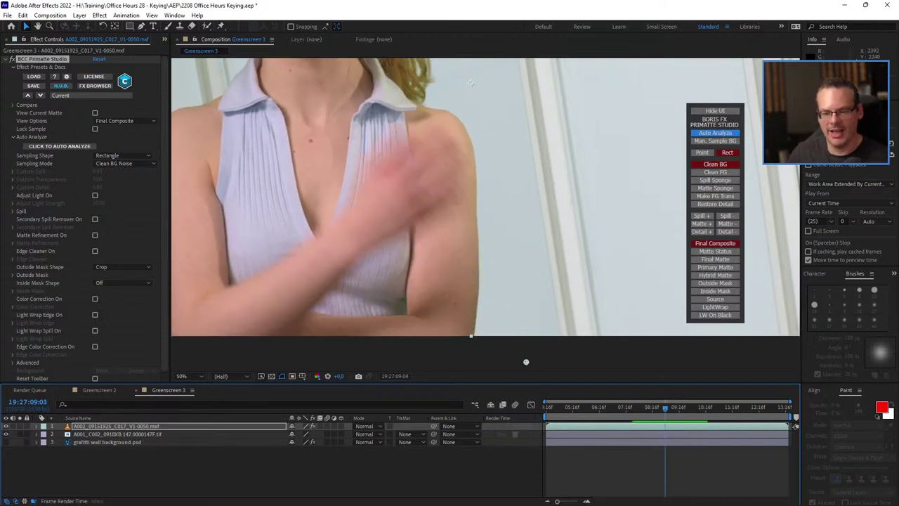
key("Page_Up")
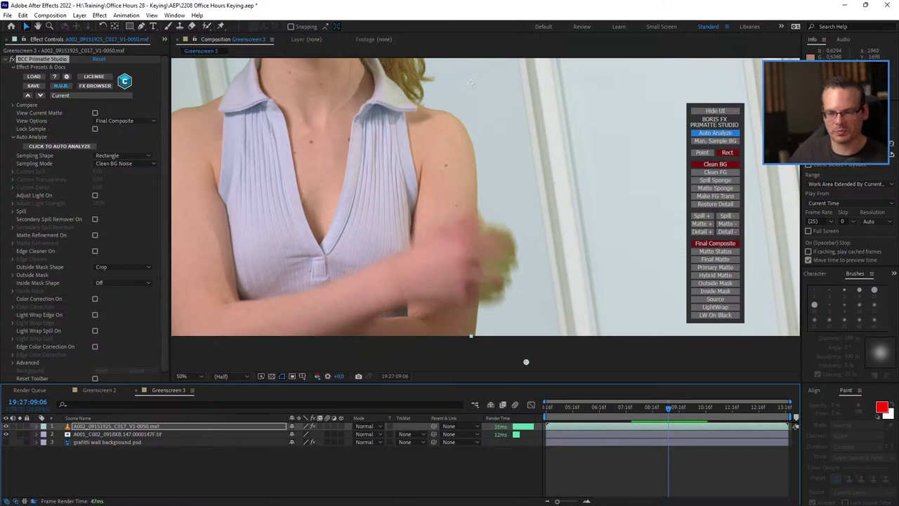
left_click(526, 361)
scroll(499, 309, "down", 2)
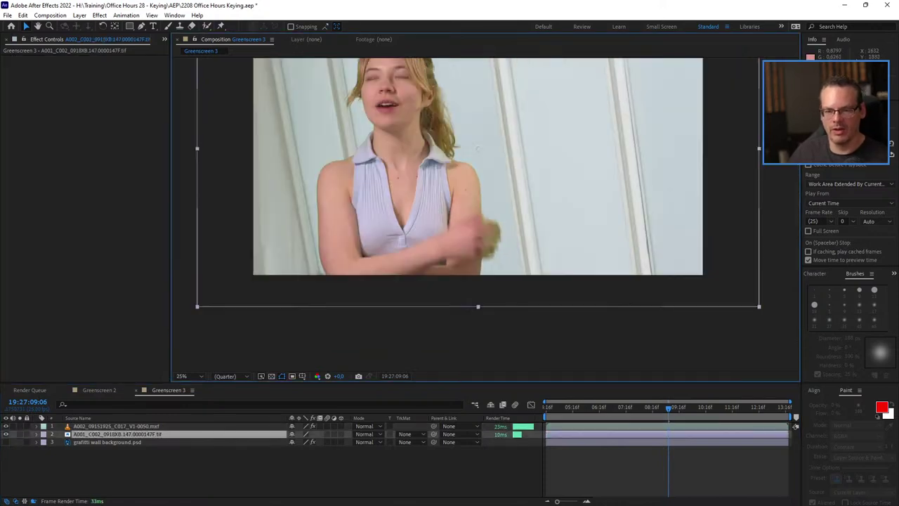
left_click_drag(444, 236, 495, 309)
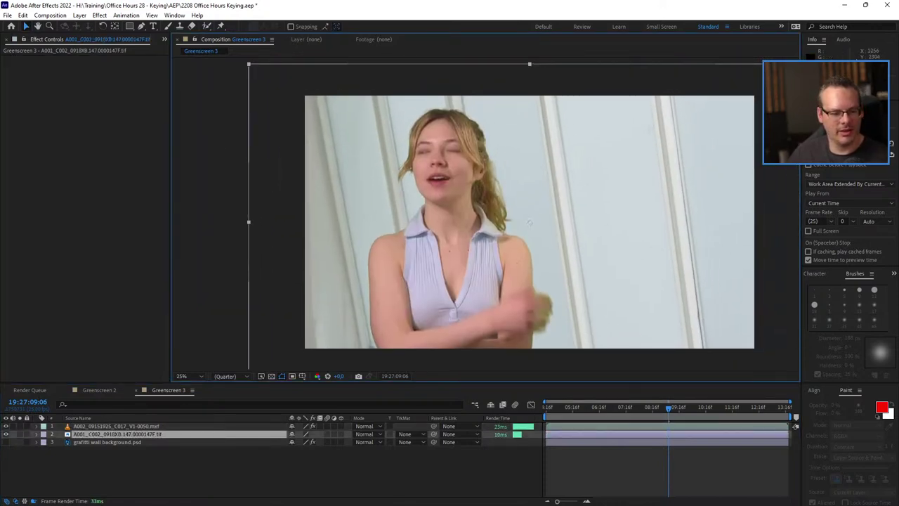
key("ctrl+Up")
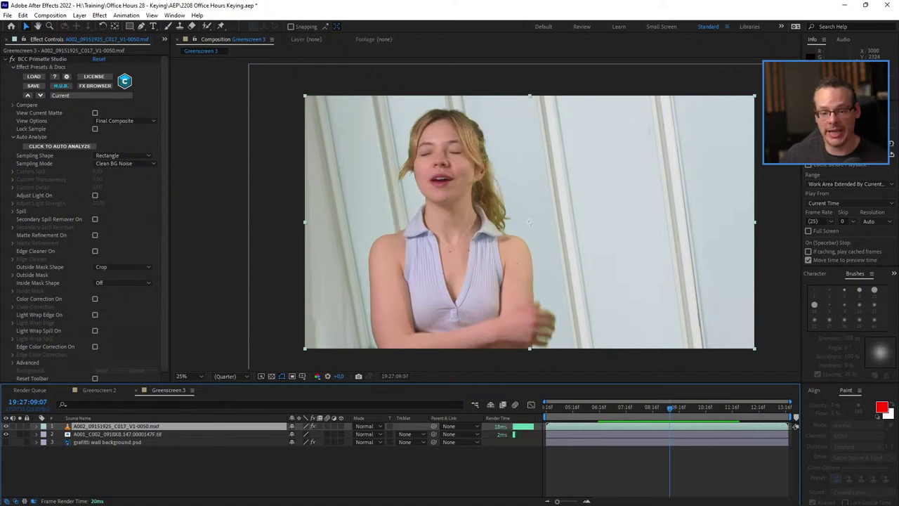
key("Page_Up")
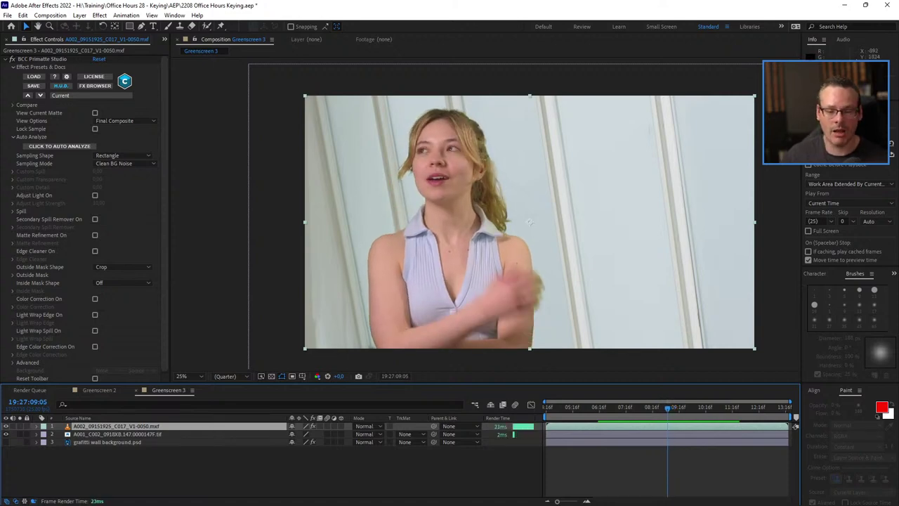
- Scrub and play back the full-frame composite to review the key in motion, stopping at 19:27:07:13
left_click_drag(623, 408, 679, 407)
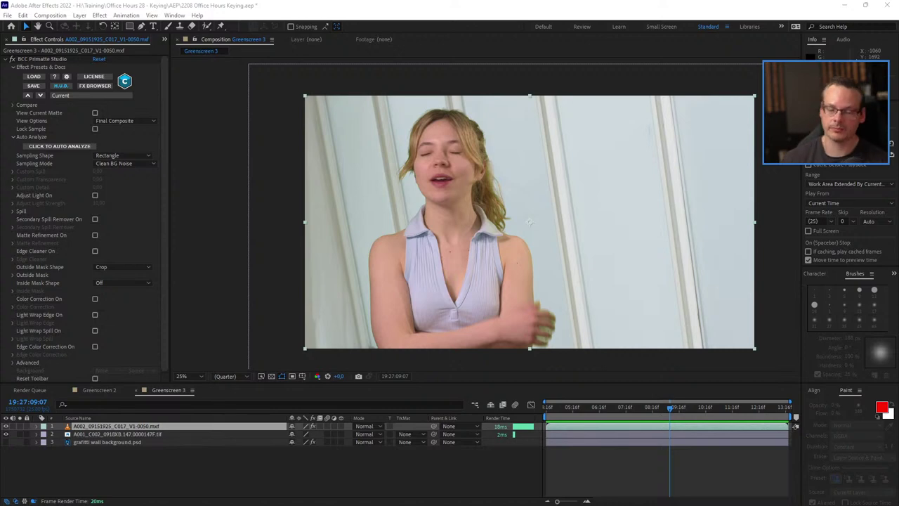
left_click_drag(670, 408, 631, 408)
key("space")
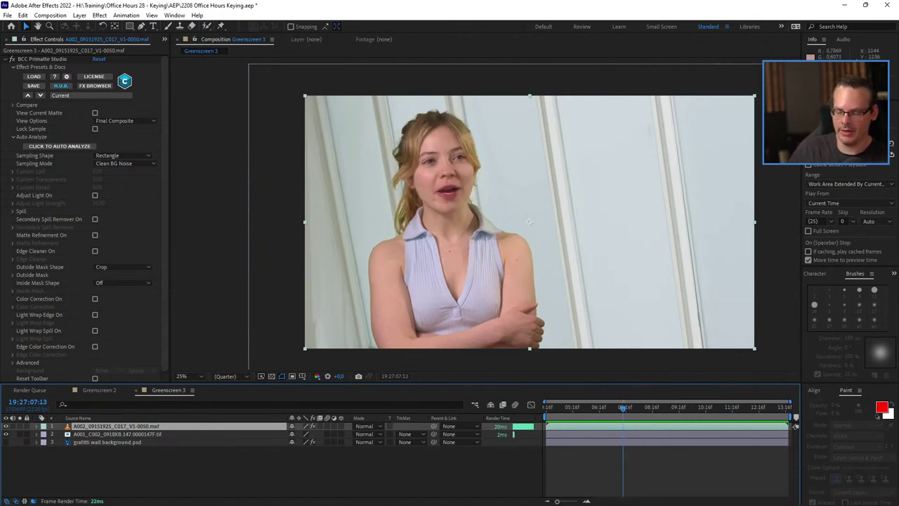
- Enlarge the hair and collar to 100% and compare the keyed layer with its original greenscreen by toggling its effects
scroll(412, 198, "up", 4)
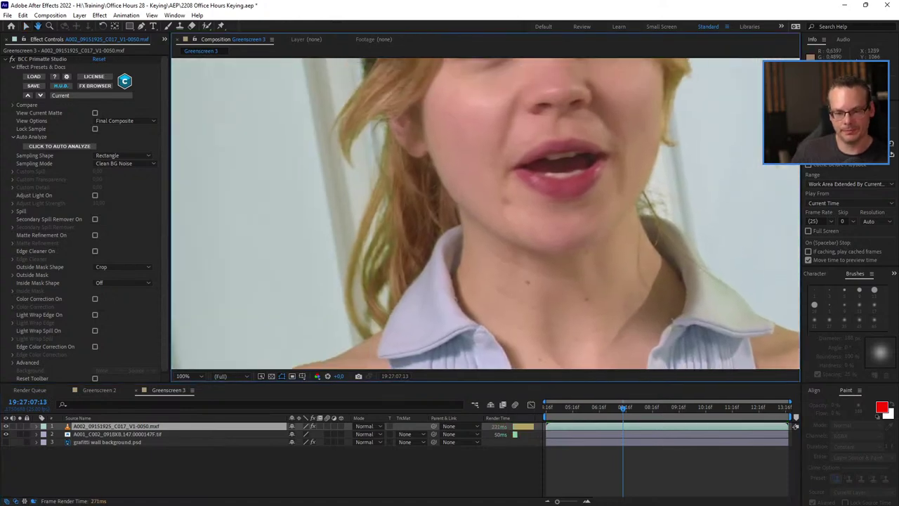
left_click_drag(491, 211, 482, 229)
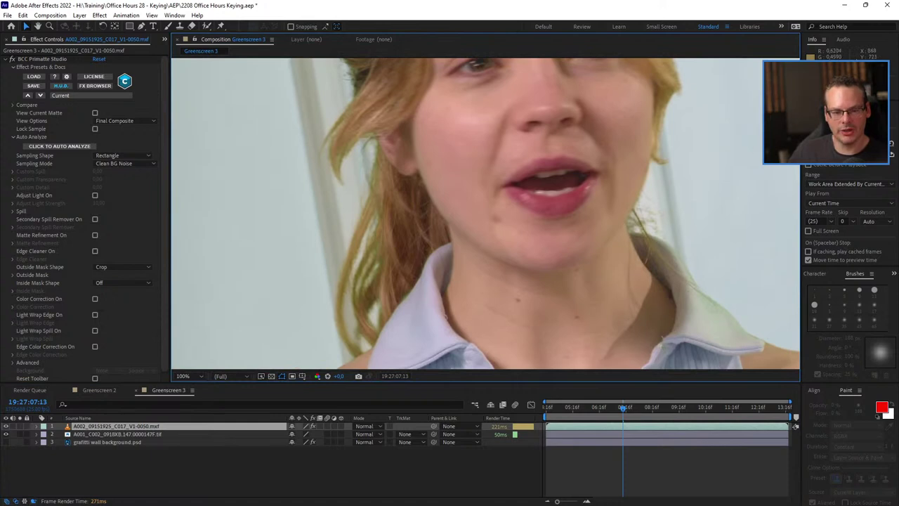
left_click_drag(506, 134, 431, 159)
key("v")
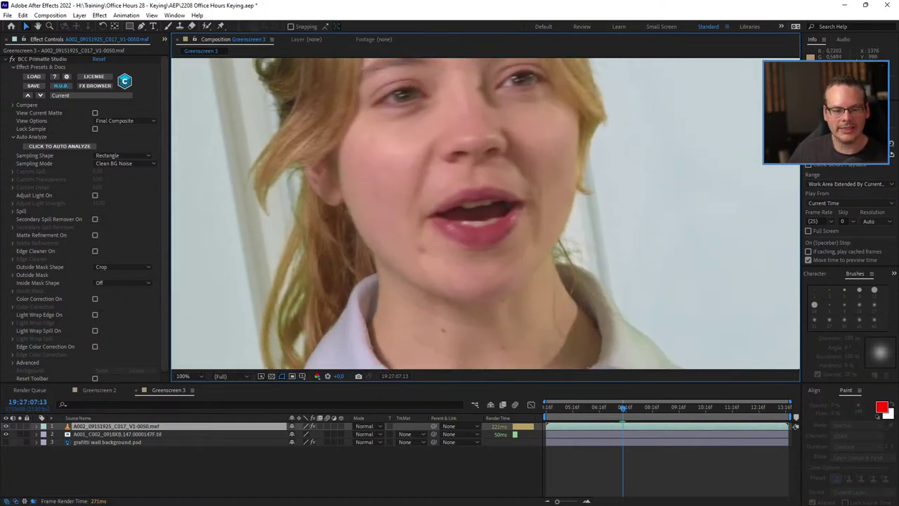
left_click(313, 426)
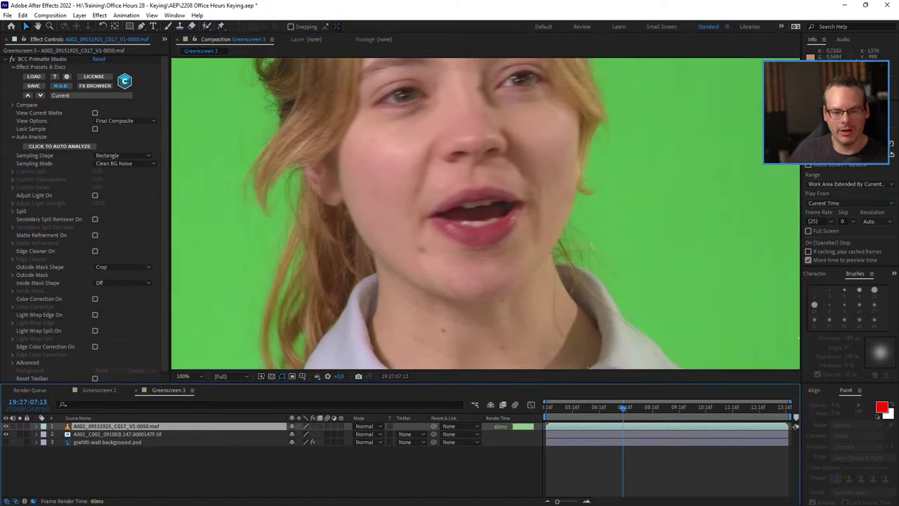
left_click(313, 426)
left_click(313, 427)
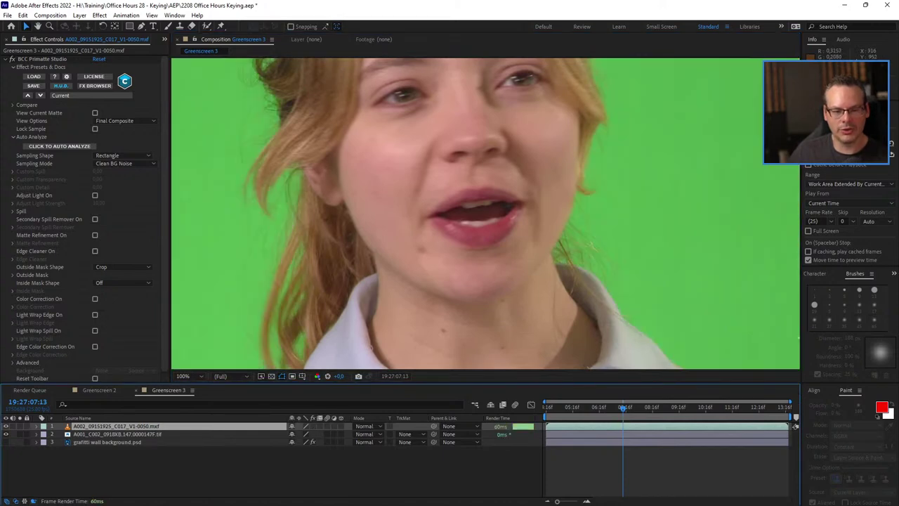
- Compare the keyed and original footage at 25% by toggling the layer's effects, leaving them enabled
key("comma")
key("comma")
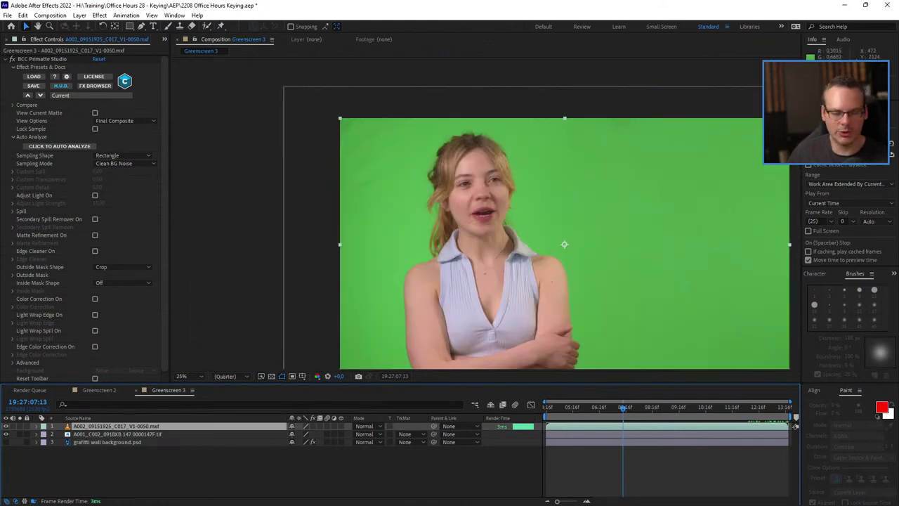
left_click(313, 426)
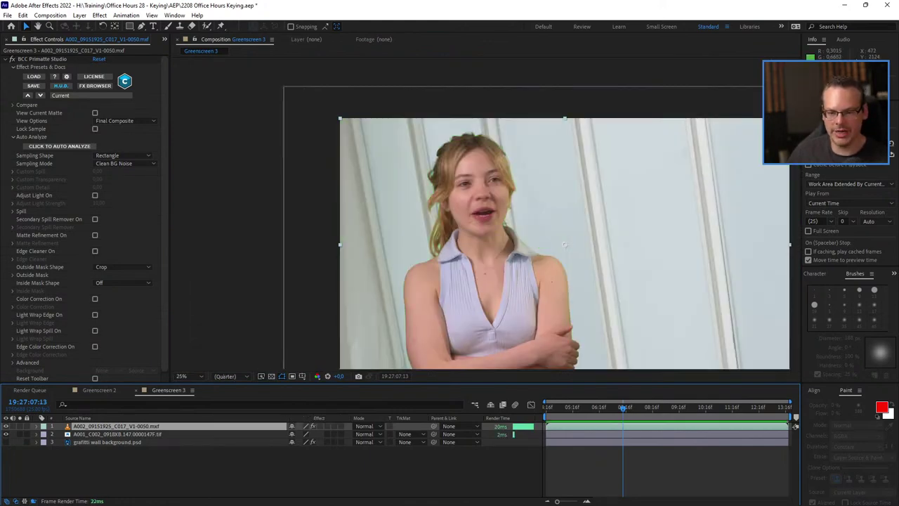
left_click(313, 427)
left_click(313, 426)
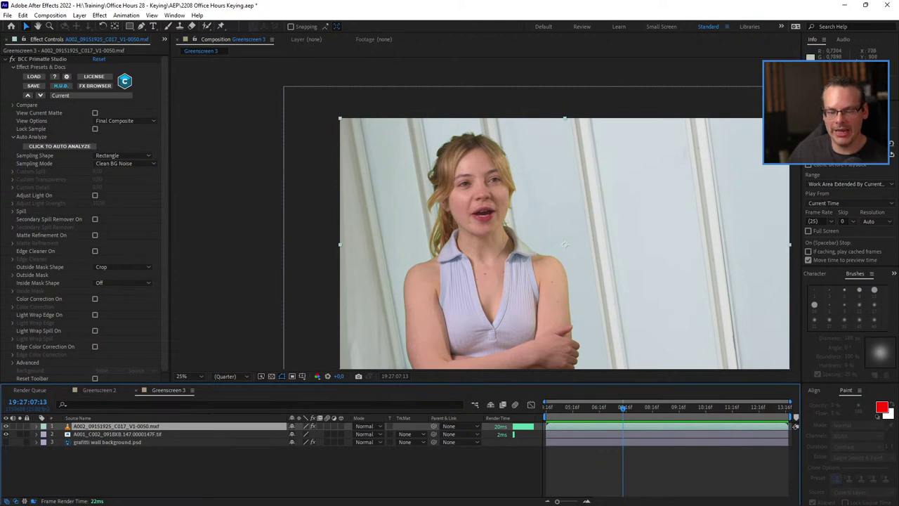
- Inspect the hair, collar, face and arm in the composite at 100% for remaining green spill and edge problems
scroll(564, 245, "up", 4)
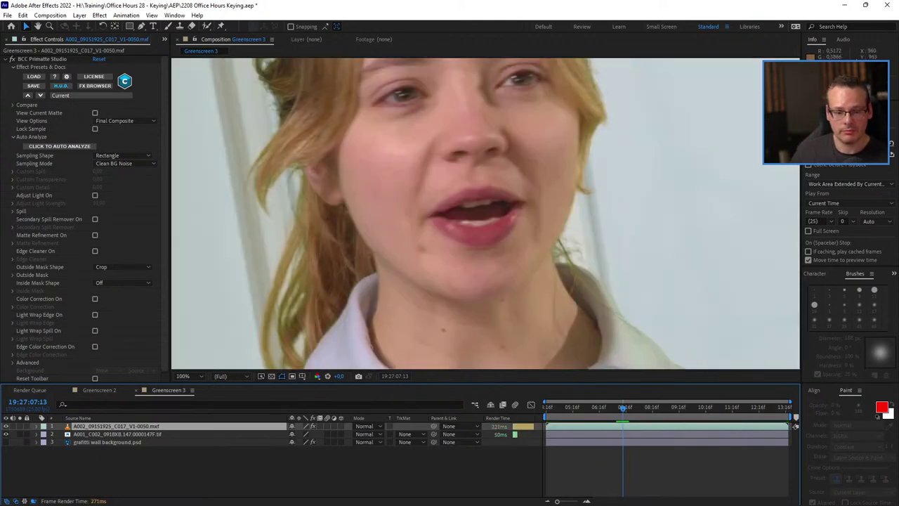
left_click_drag(295, 281, 382, 180)
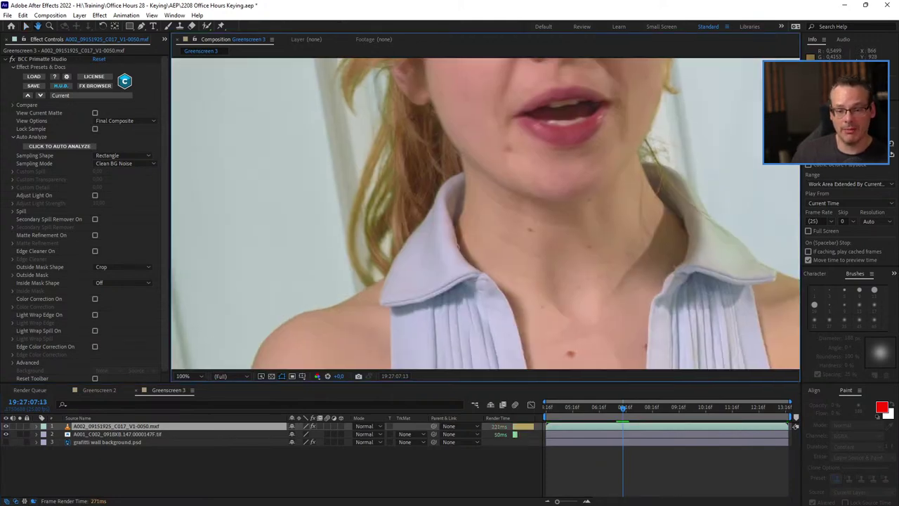
key("v")
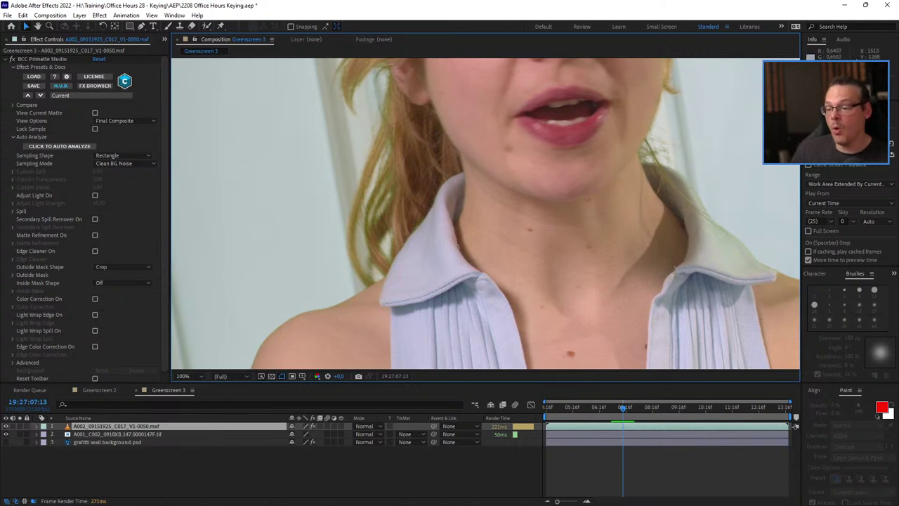
left_click_drag(660, 189, 562, 363)
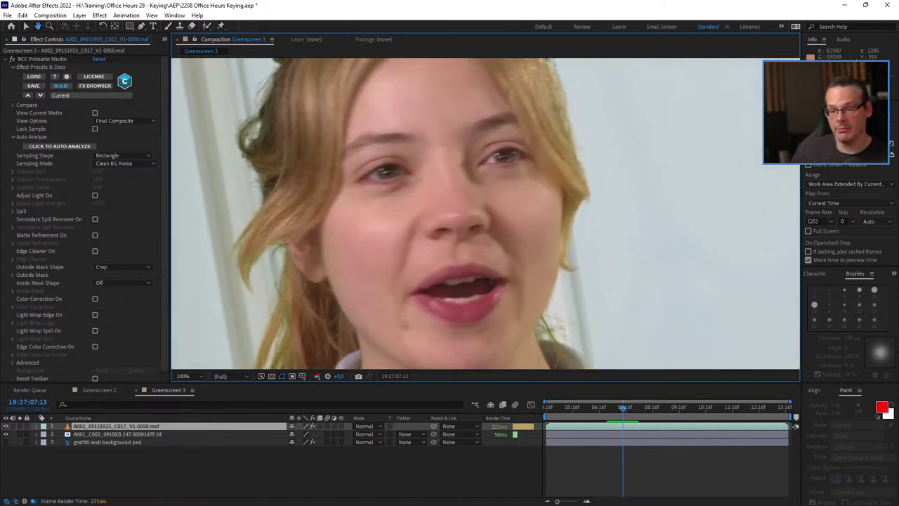
left_click_drag(456, 176, 500, 87)
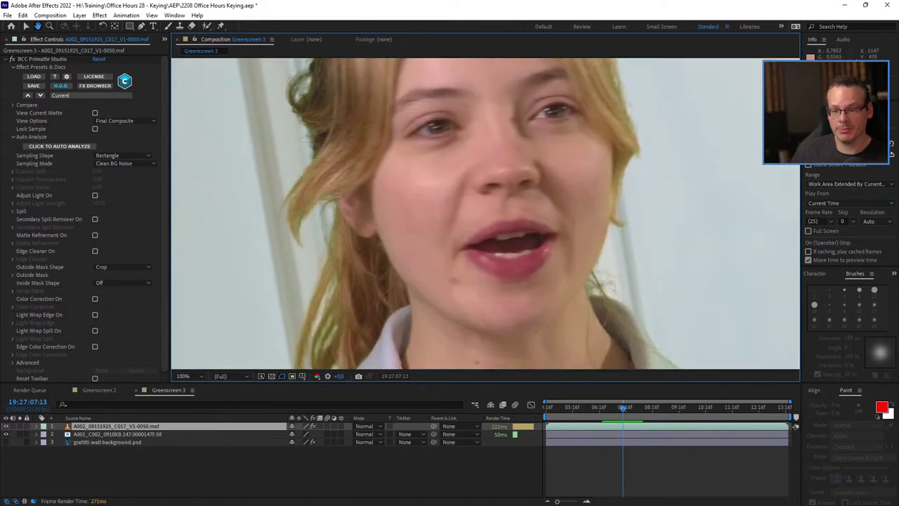
left_click_drag(485, 351, 497, 79)
left_click_drag(334, 354, 493, 193)
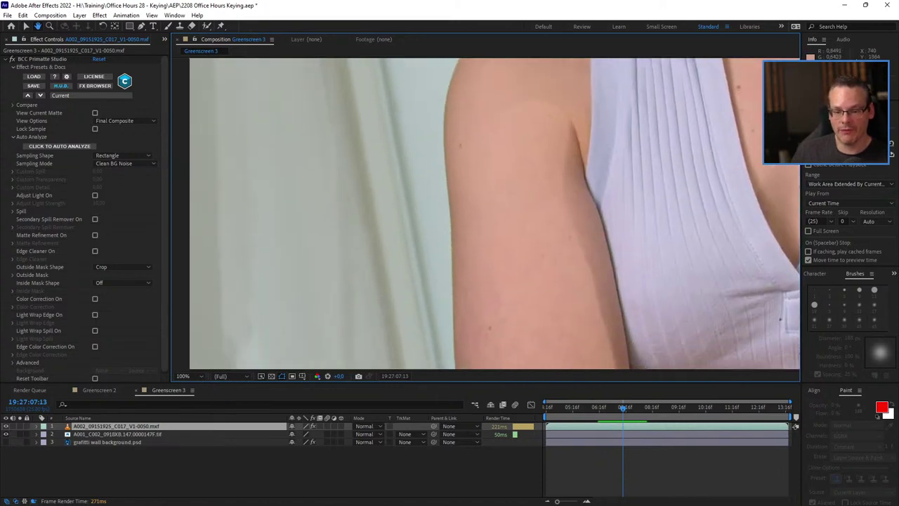
- Examine the arms, crossed hand, shoulder, collar and hair in the 100% composite for edge discoloration
left_click_drag(450, 175, 356, 69)
left_click_drag(731, 190, 305, 247)
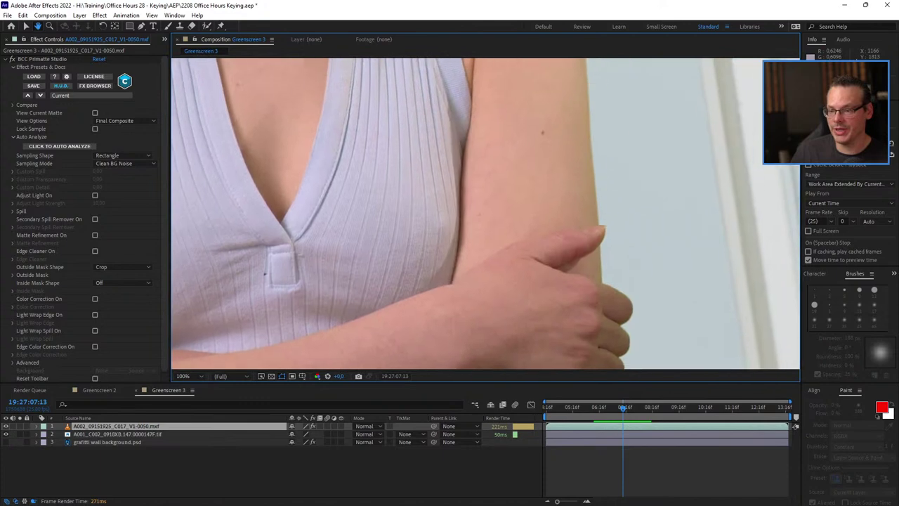
left_click_drag(469, 278, 305, 258)
left_click_drag(316, 126, 403, 356)
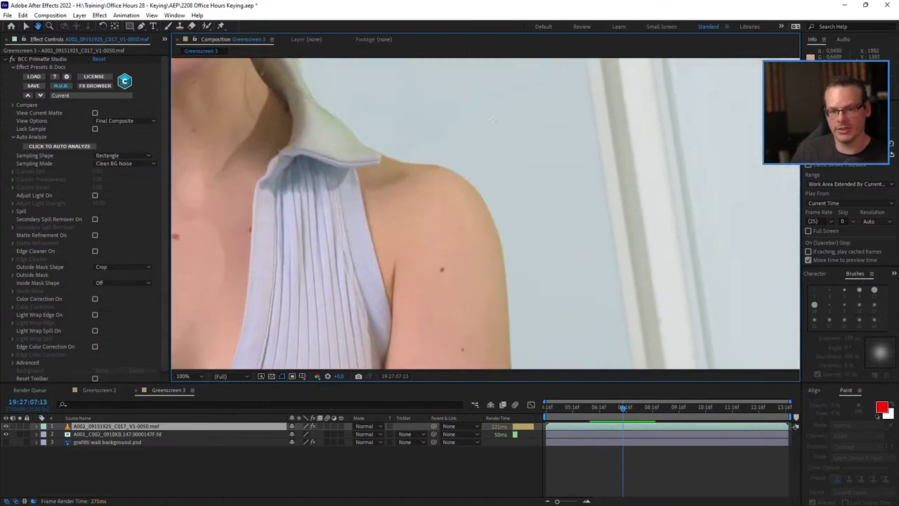
left_click_drag(502, 340, 435, 165)
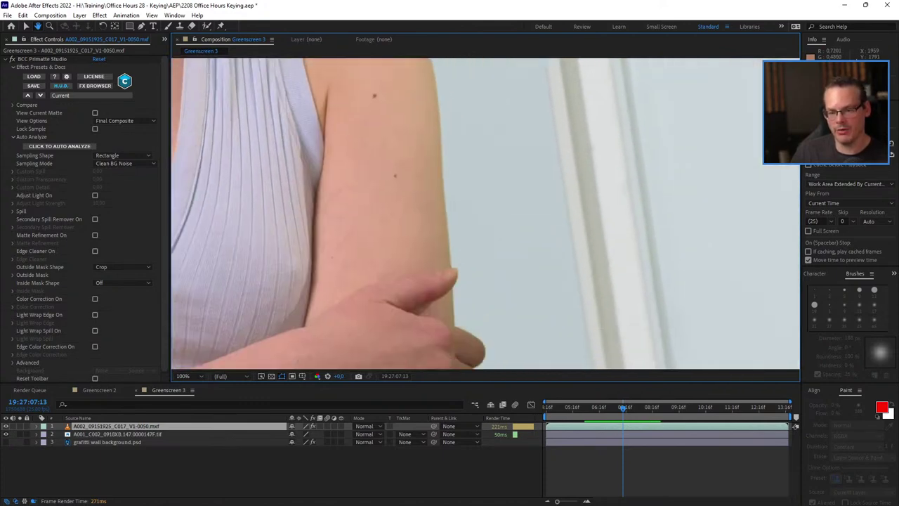
left_click_drag(260, 78, 660, 349)
left_click_drag(435, 168, 583, 237)
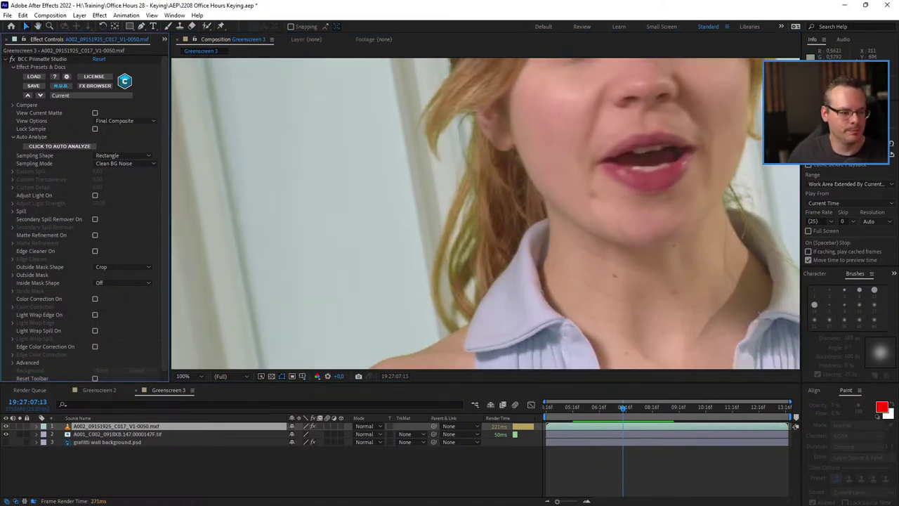
- Set Primatte Studio's Spill Replace Amount to 0 and hide its on-screen interface in the composition view
left_click(13, 137)
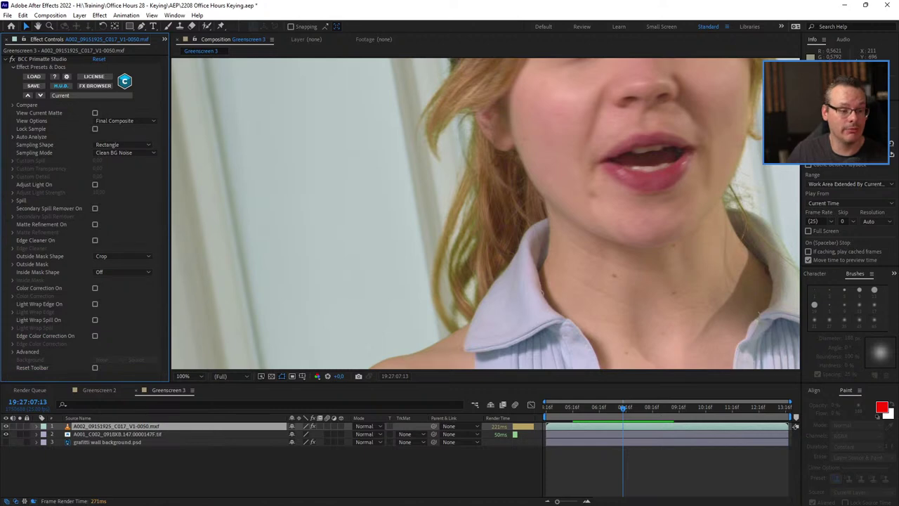
left_click(12, 201)
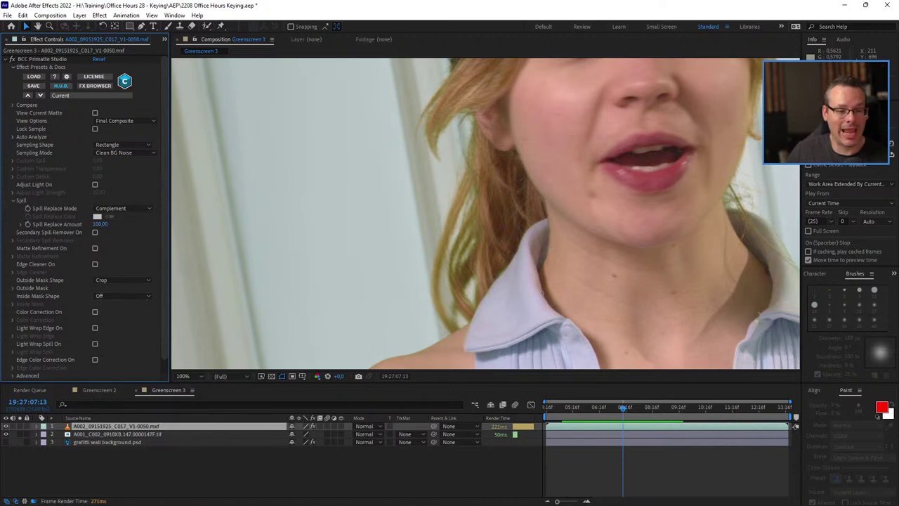
left_click_drag(99, 224, 53, 224)
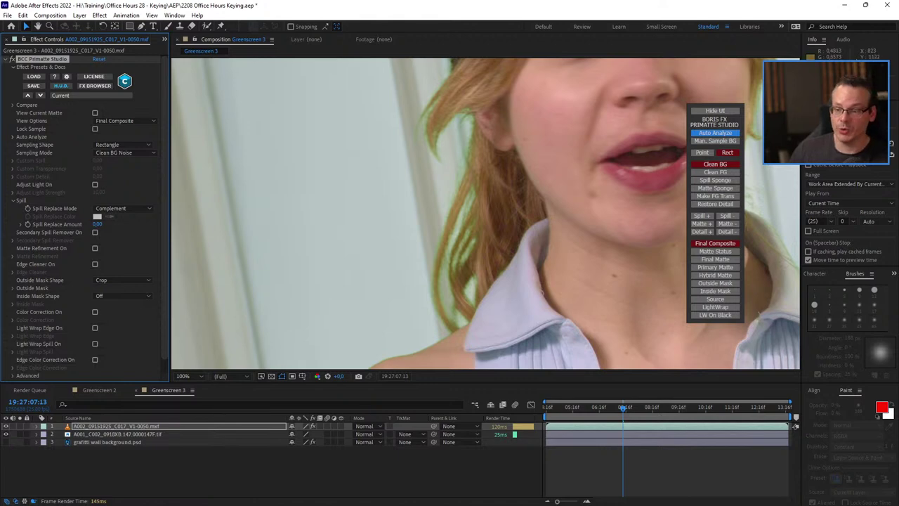
left_click(715, 111)
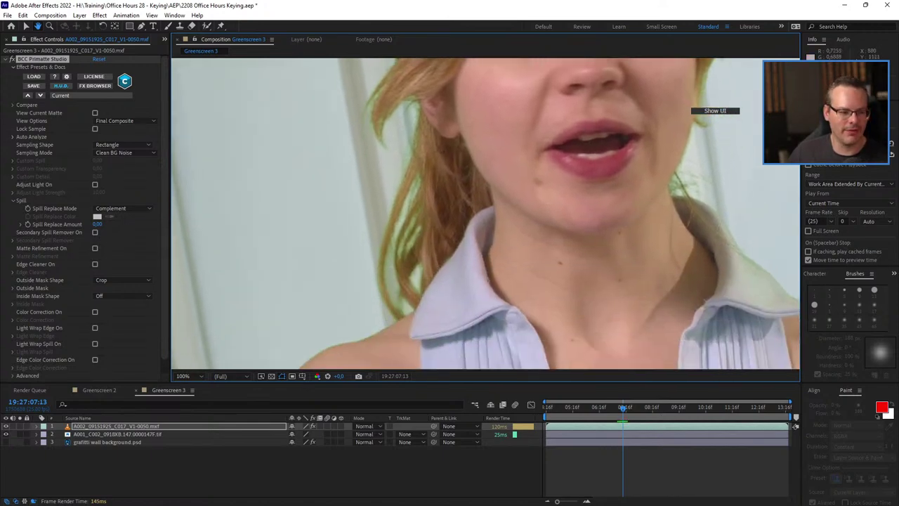
- Inspect the hair, collar, arm and hand edges at 100% without any spill replacement
key("v")
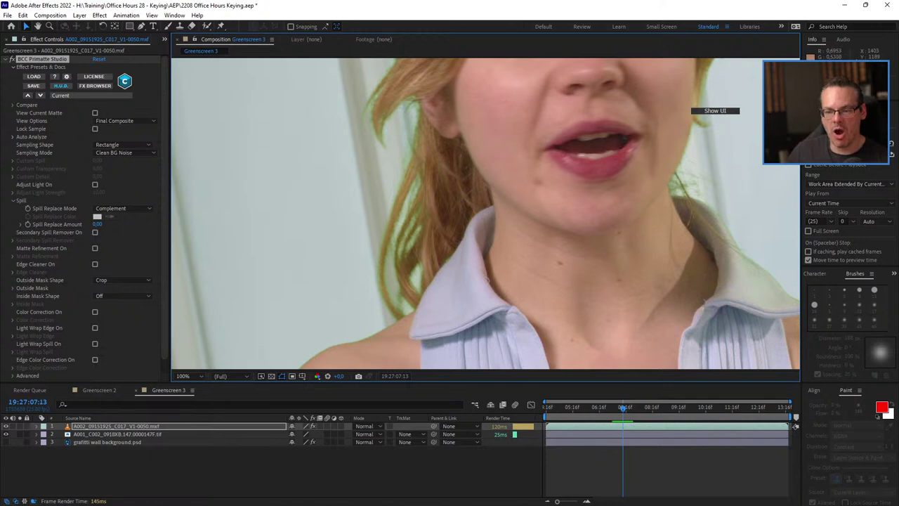
key("space")
left_click_drag(611, 277, 350, 83)
left_click_drag(597, 302, 528, 173)
left_click_drag(541, 341, 497, 214)
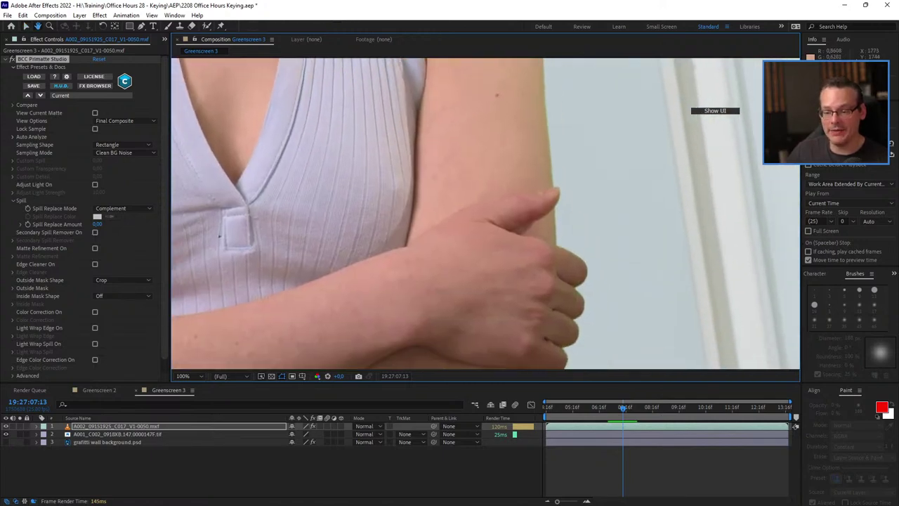
left_click_drag(260, 105, 496, 283)
left_click_drag(316, 133, 485, 302)
left_click_drag(295, 176, 305, 273)
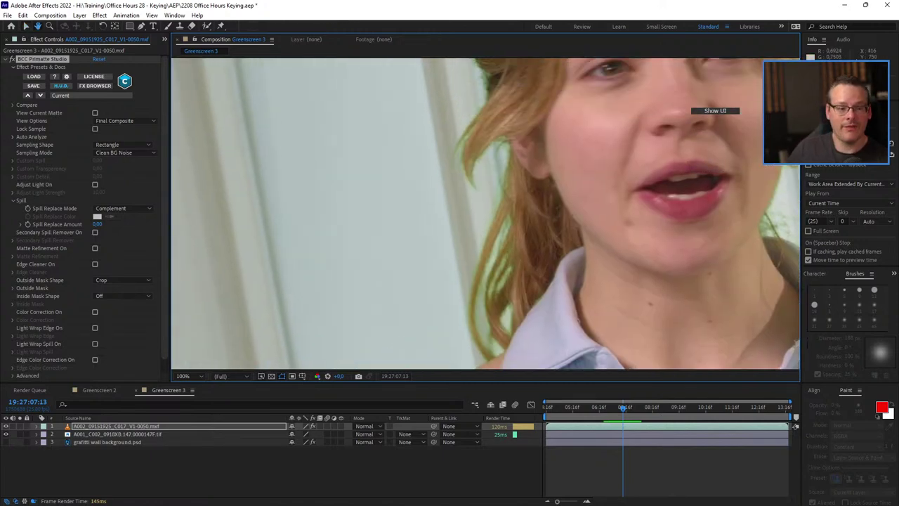
key("v")
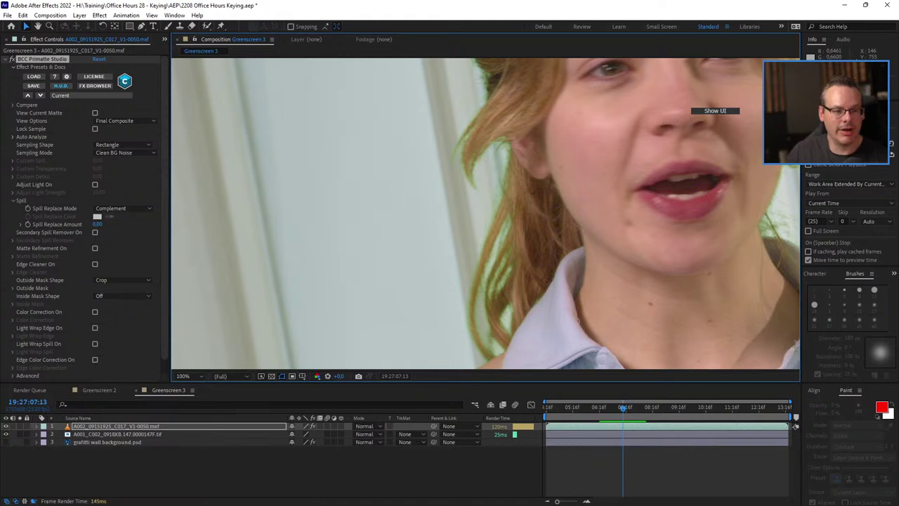
- Set the Spill Replace Mode to None and collapse the Spill settings
left_click(120, 208)
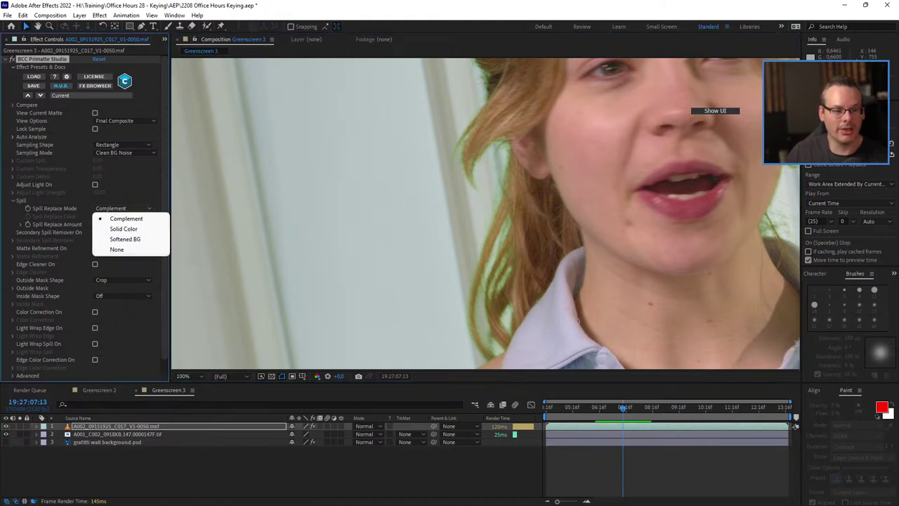
left_click(116, 250)
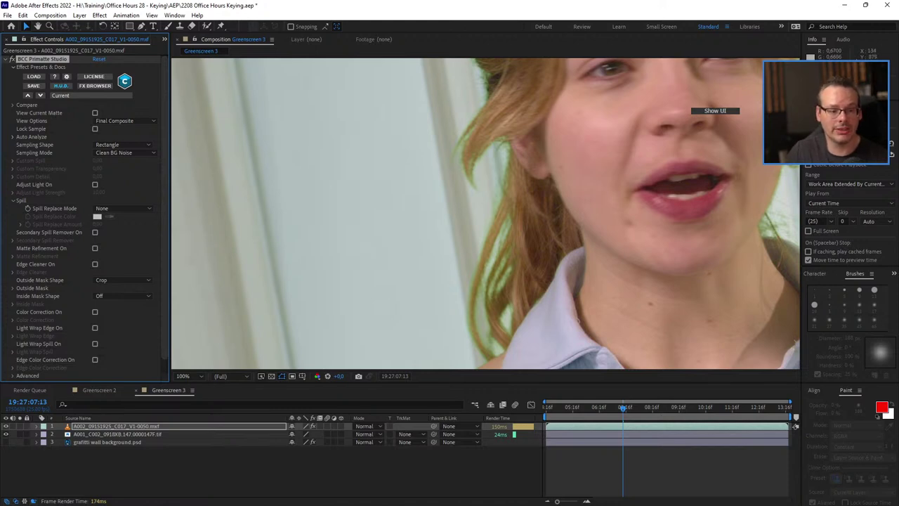
left_click(12, 201)
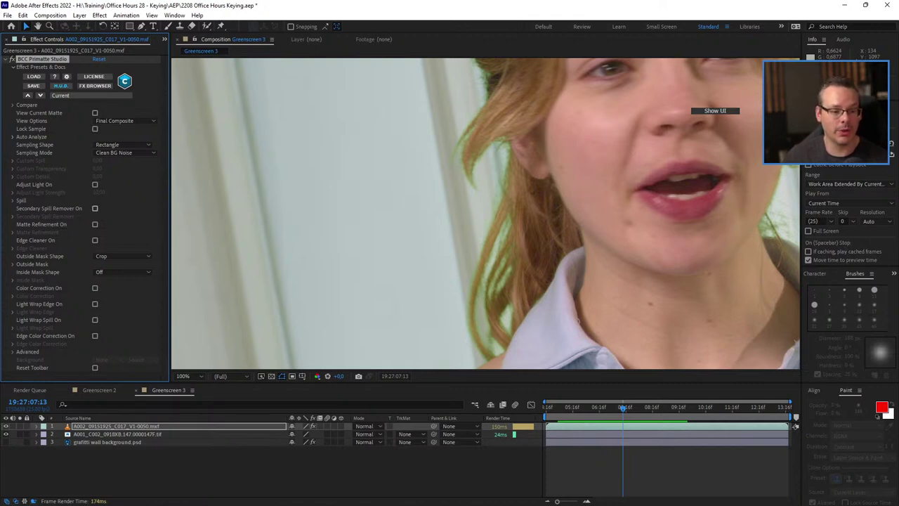
- Toggle the Secondary Spill Remover to compare its effect on the hair edges, leaving it enabled
left_click(94, 208)
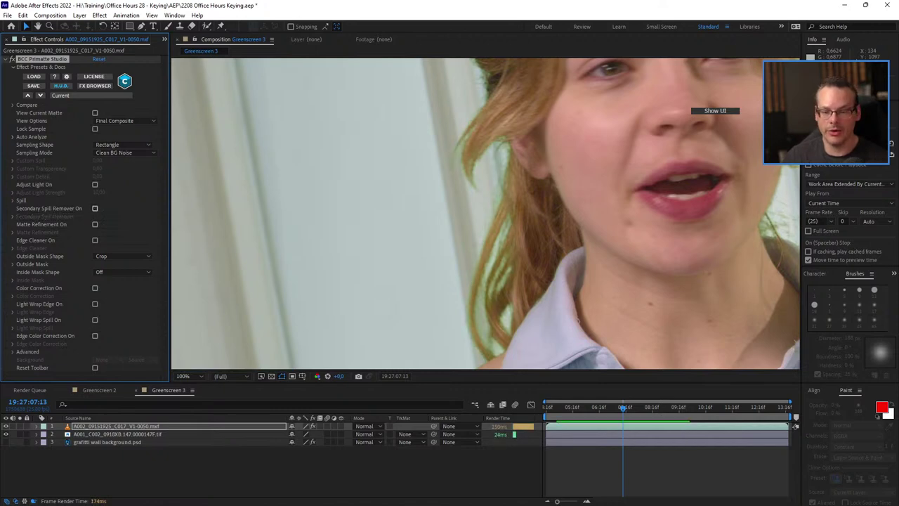
left_click(95, 208)
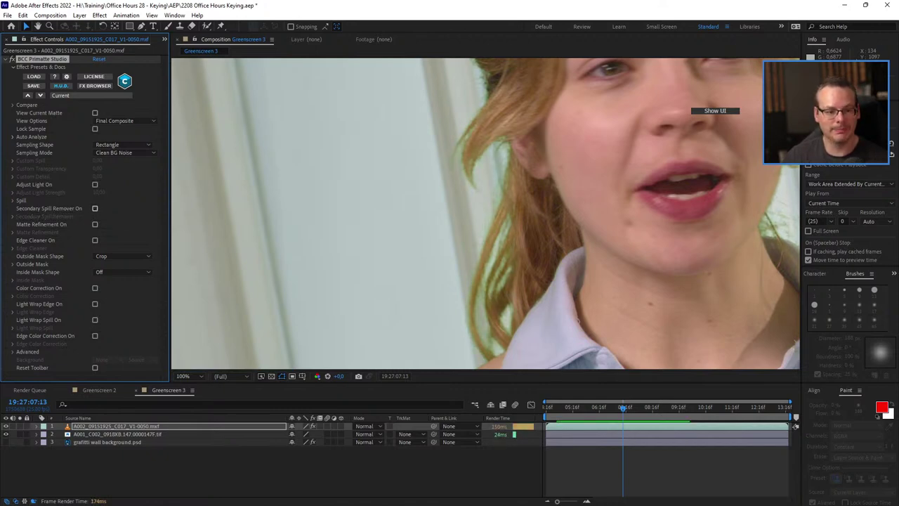
left_click(95, 208)
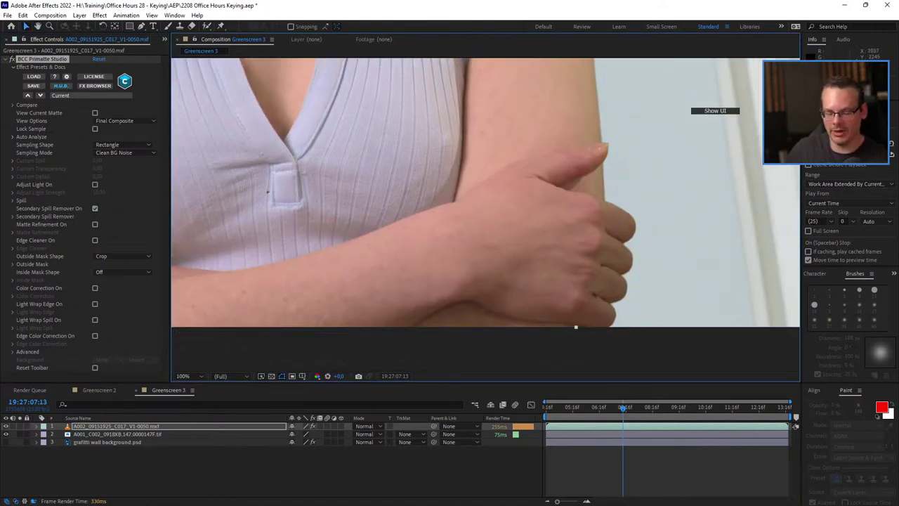
- Play back the composite at 50% and step through frames to the motion-blurred hand at 19:27:08:12
scroll(586, 295, "down", 2)
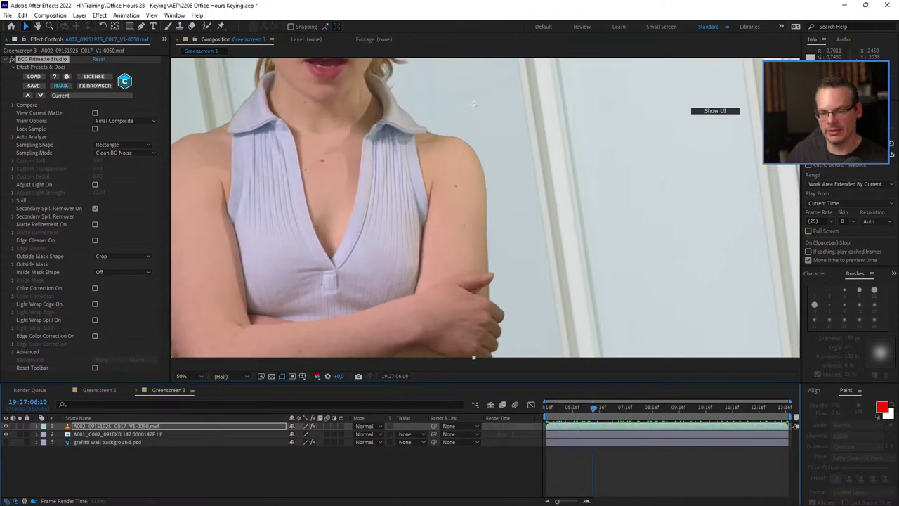
key("space")
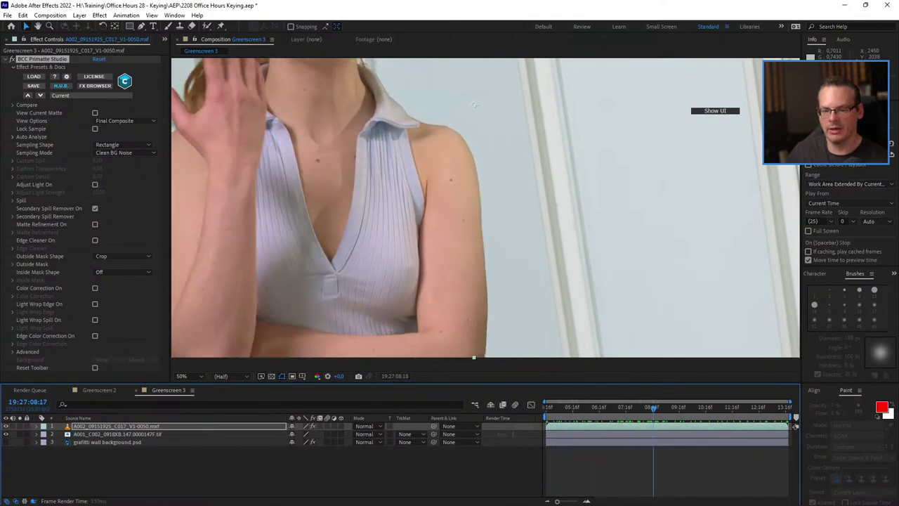
key("Page_Up")
key("Page_Up")
key("Page_Up")
key("Page_Up")
key("Page_Up")
key("Page_Up")
key("Page_Up")
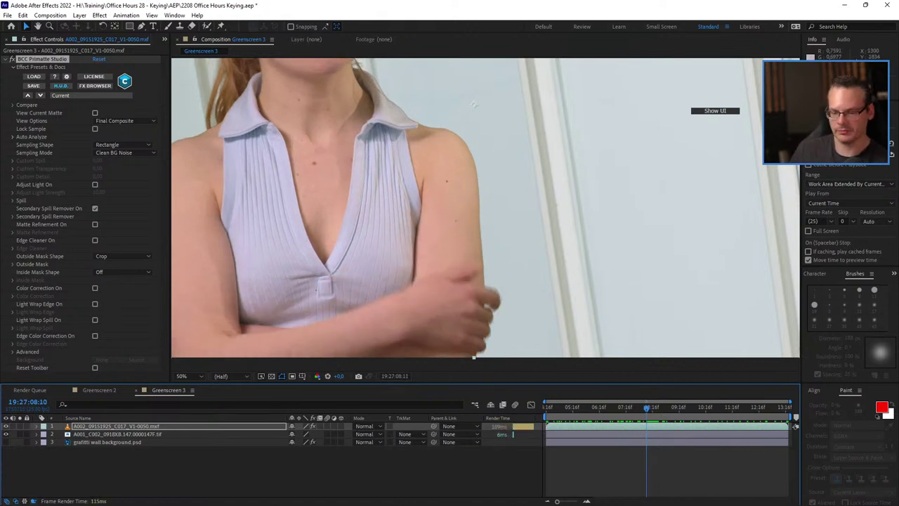
key("Page_Down")
key("Page_Down")
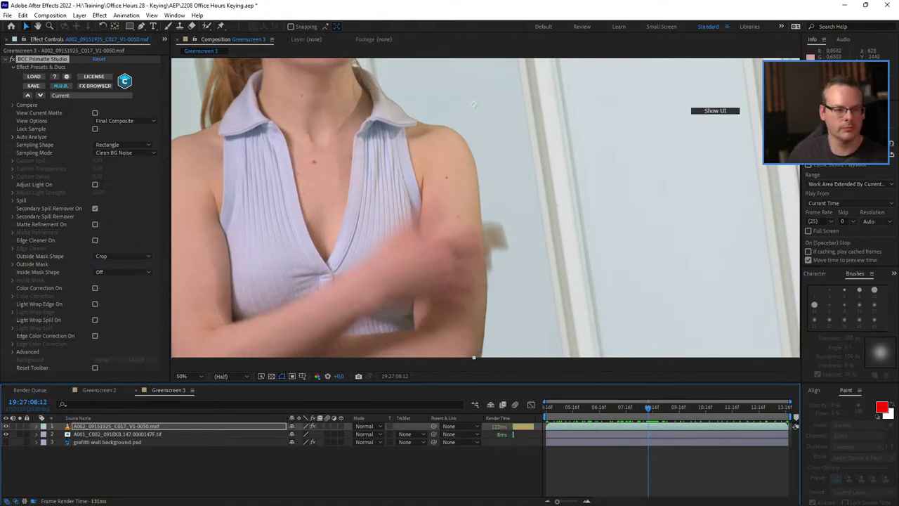
- Compare the motion-blurred hand with and without the Secondary Spill Remover by toggling it repeatedly, leaving it enabled
left_click(95, 208)
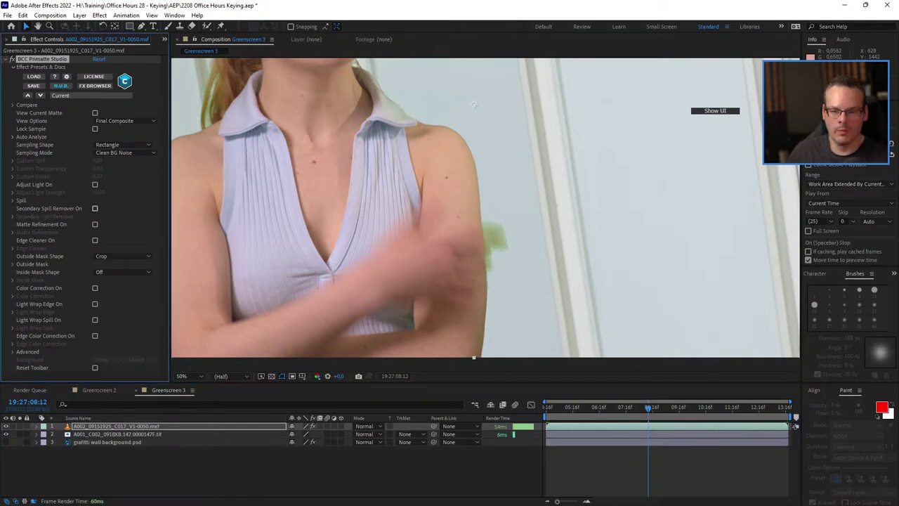
left_click(95, 208)
left_click(95, 208)
left_click(95, 208)
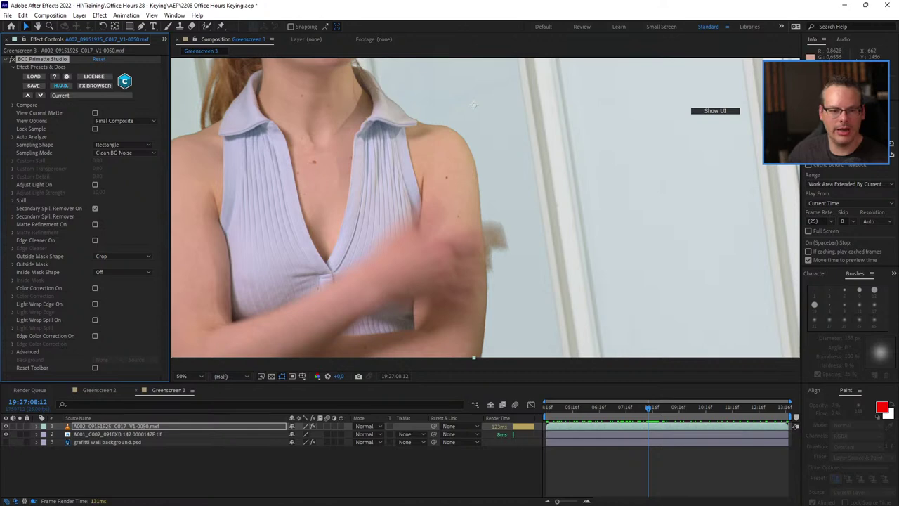
left_click(95, 209)
left_click(95, 209)
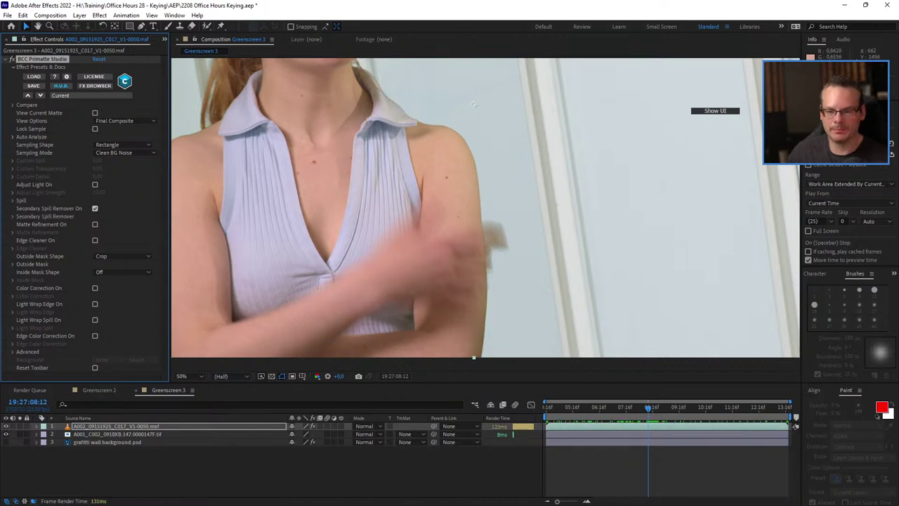
left_click(94, 209)
left_click(95, 209)
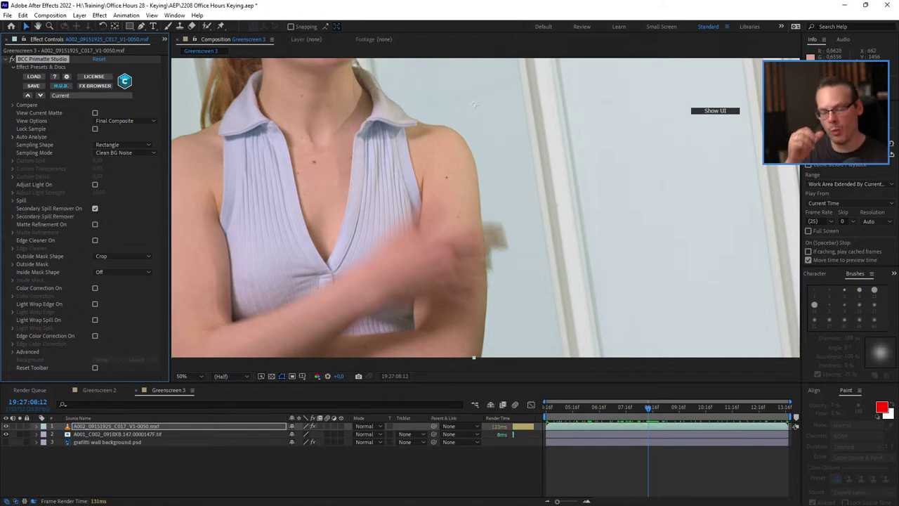
left_click(95, 208)
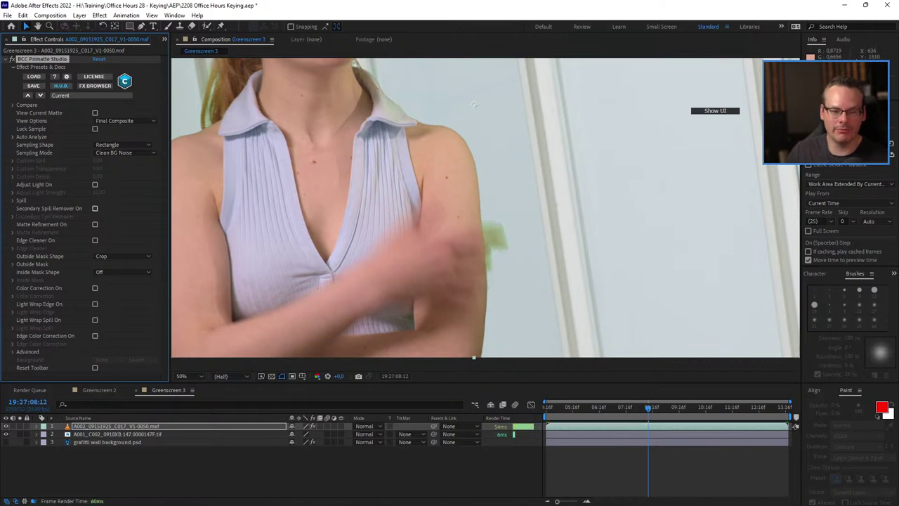
left_click(95, 209)
left_click(95, 208)
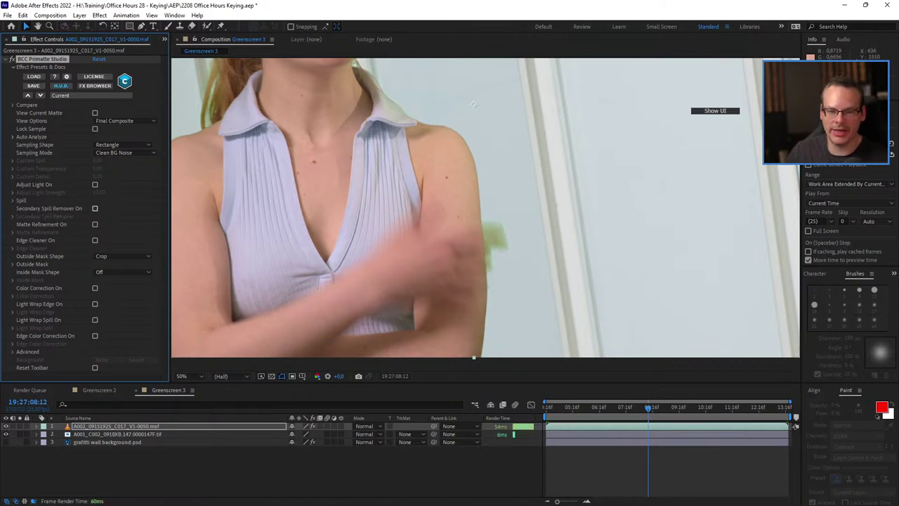
left_click(95, 208)
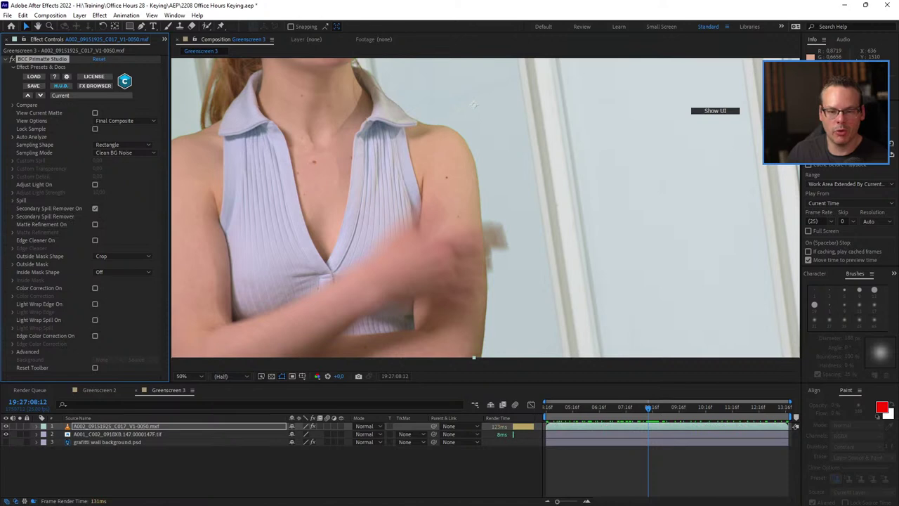
- Compare the keyed clip with Secondary Spill Remover off and on, and fit the whole frame in the viewer up to 100%
left_click(94, 209)
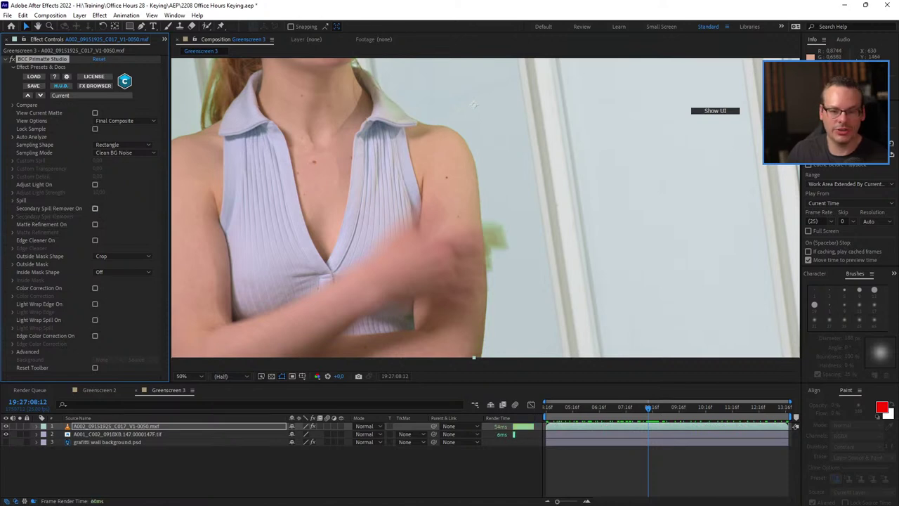
left_click(94, 208)
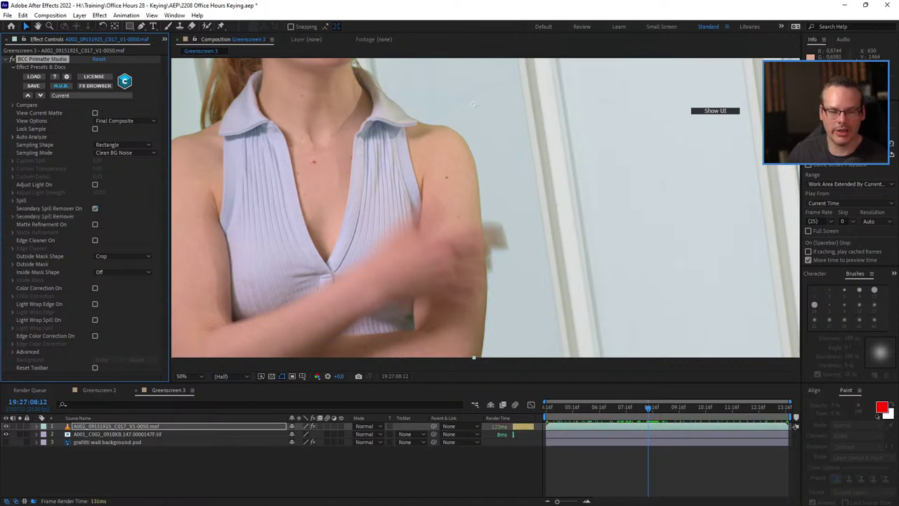
left_click(184, 376)
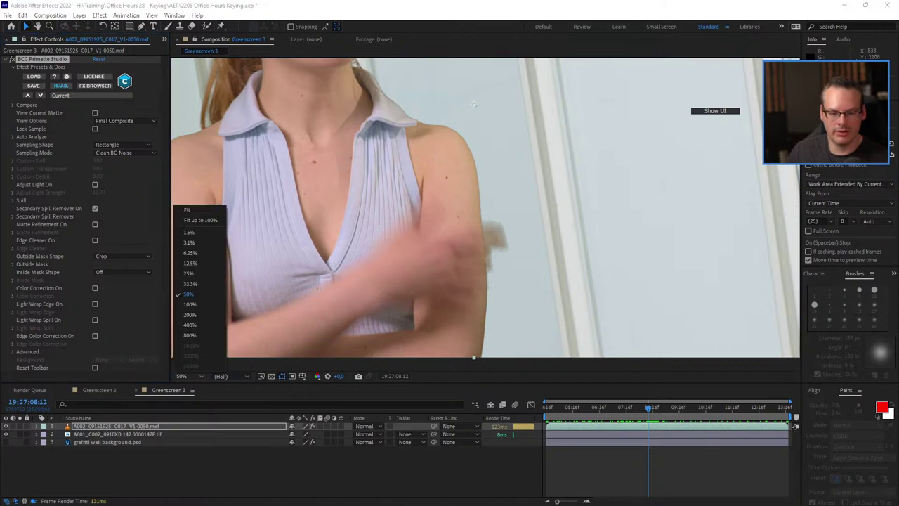
left_click(200, 220)
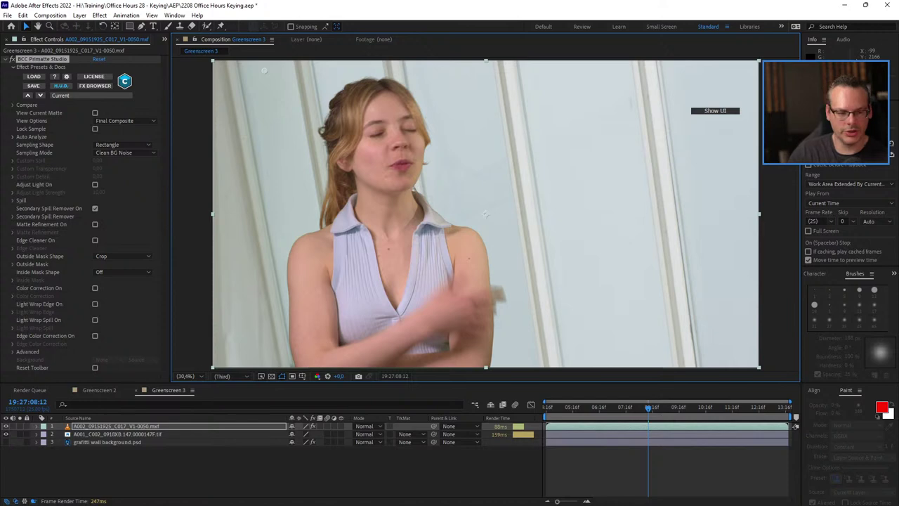
- Play back and scrub the keyed composite, comparing it with Secondary Spill Remover off and on
key("space")
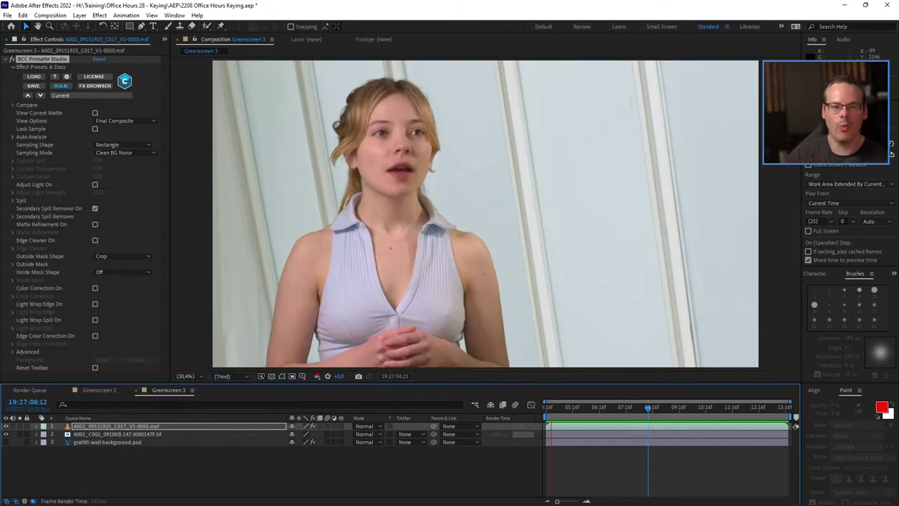
key("space")
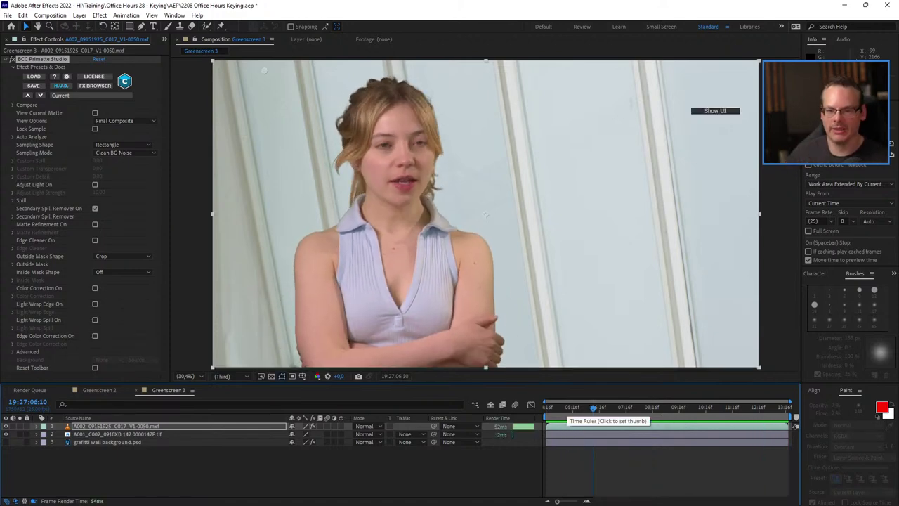
left_click_drag(592, 408, 565, 409)
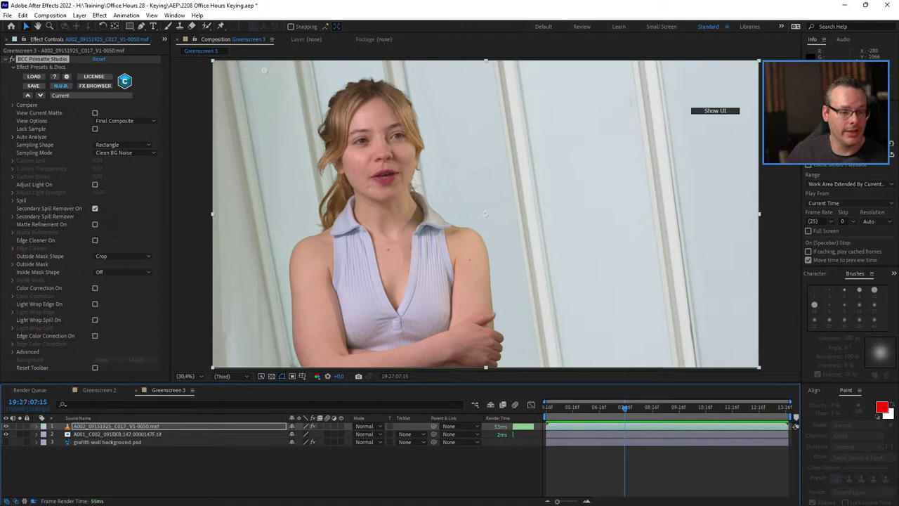
left_click(95, 209)
left_click(95, 208)
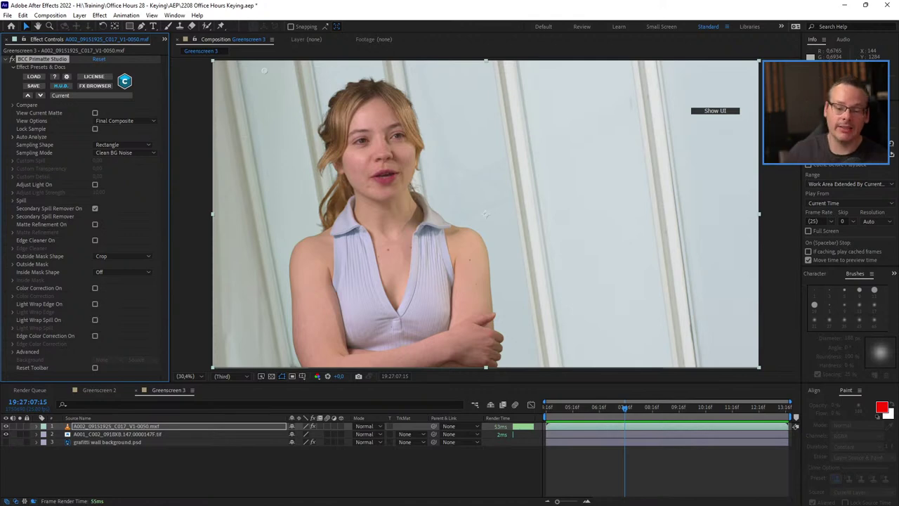
key("space")
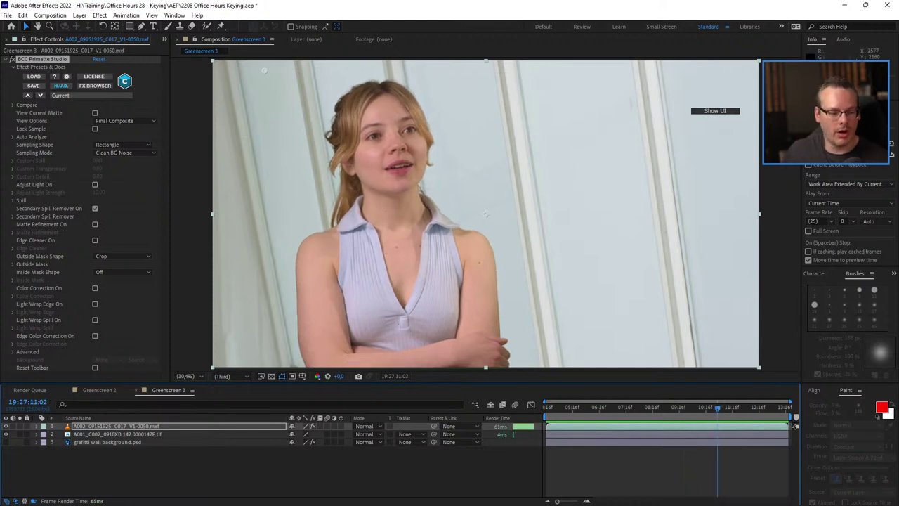
- Apply the BCC Fast Flipper effect to the A001_C002_0918XB.147.0000147F.tif background layer, flipping it horizontally
left_click(117, 434)
left_click(100, 15)
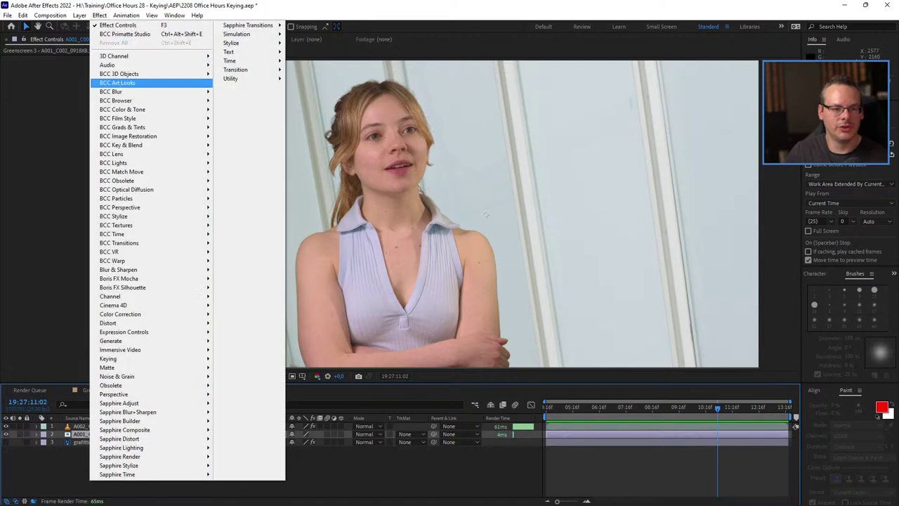
mouse_move(120, 208)
key("Down")
key("Down")
key("Down")
key("Down")
key("Down")
key("Down")
key("Down")
key("Down")
key("Down")
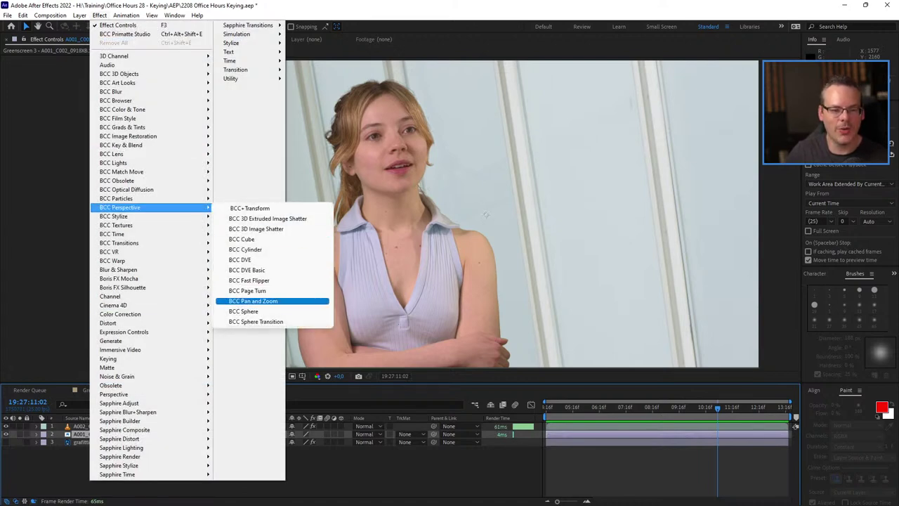
key("Up")
key("Up")
key("Return")
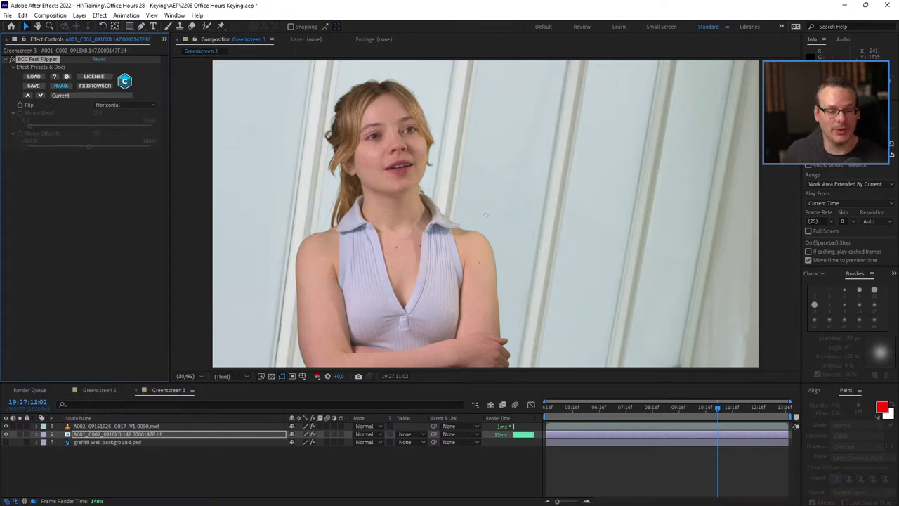
- Compare the background with its flip effect off and on, and scrub the composite to 19:27:10:19
left_click(312, 434)
left_click(312, 434)
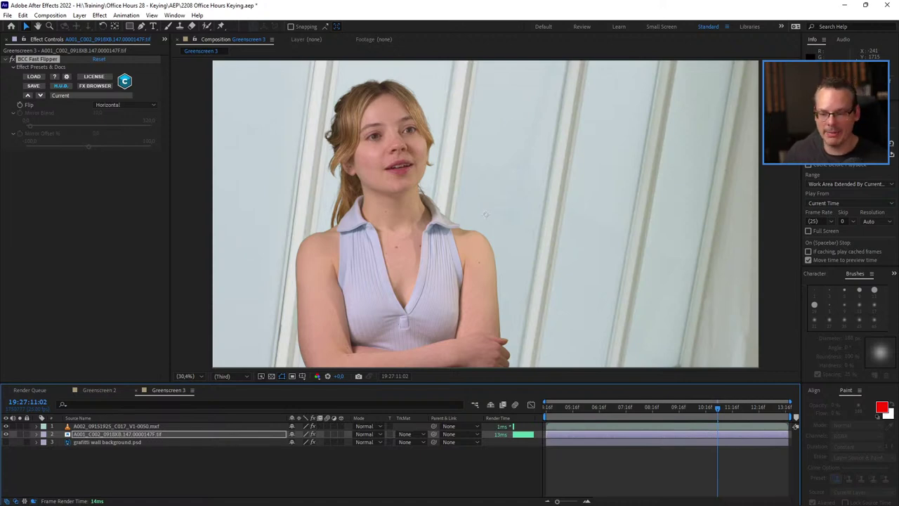
left_click_drag(717, 408, 674, 408)
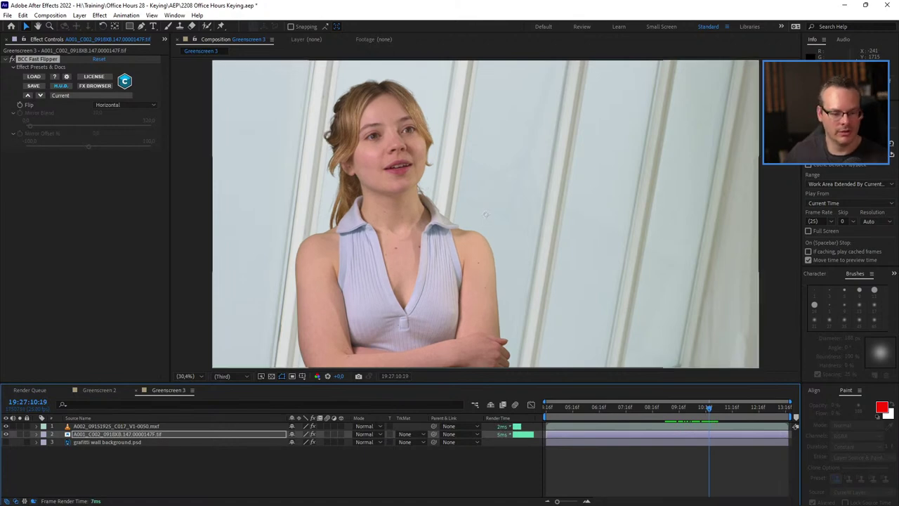
- Enable Color Correction in the foreground clip's BCC Primatte Studio effect and reveal its parameters
left_click(485, 214)
left_click(4, 59)
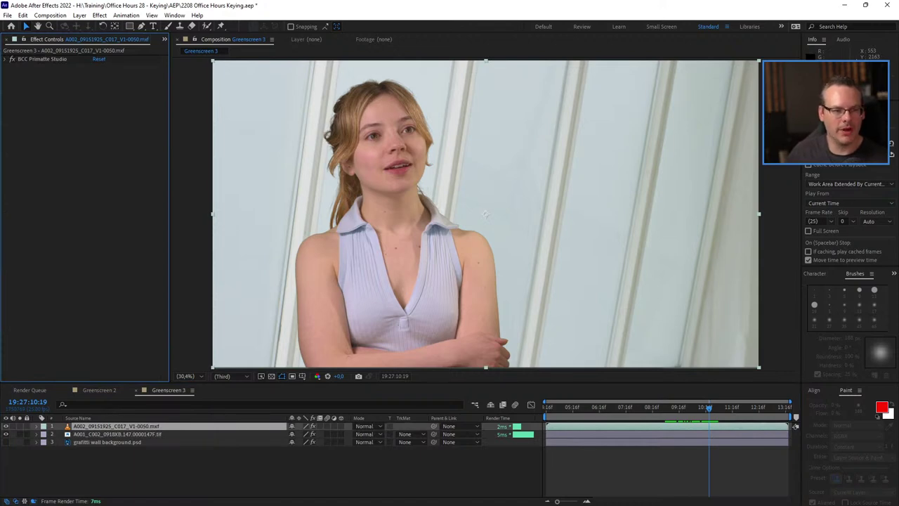
left_click(5, 59)
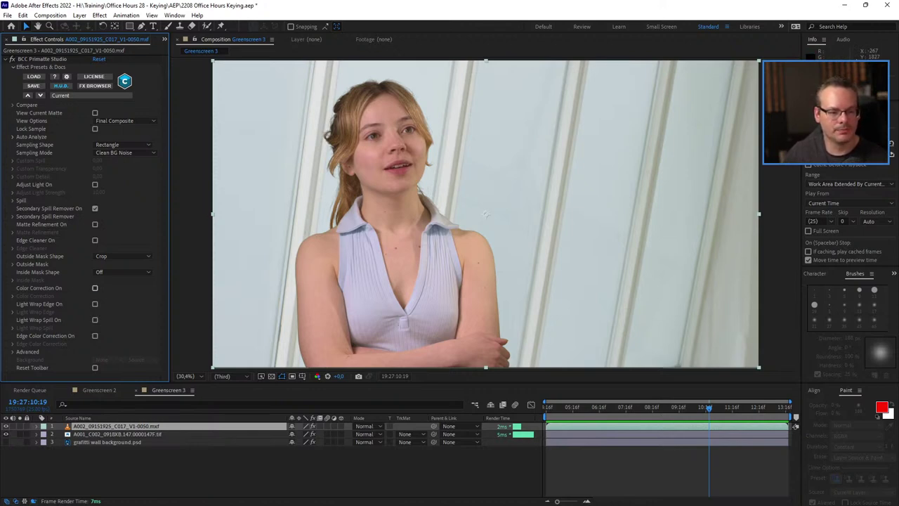
left_click(94, 288)
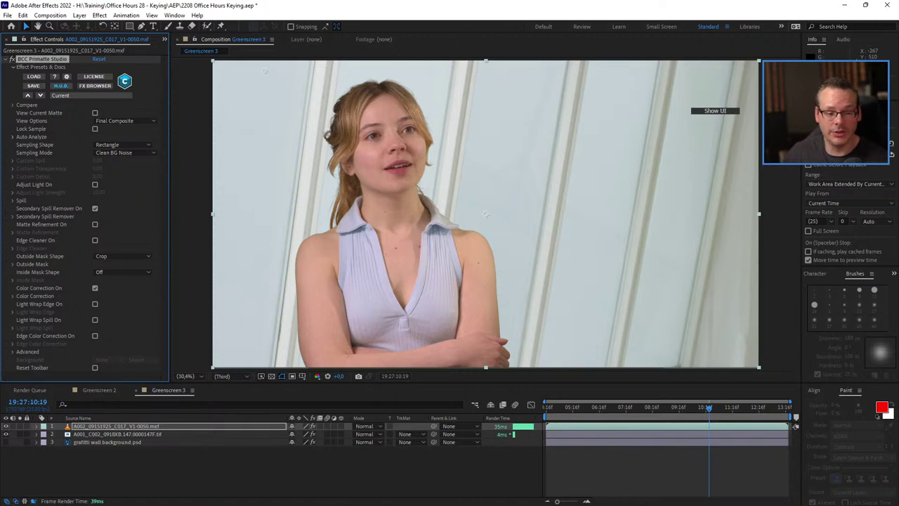
left_click(13, 295)
left_click_drag(165, 215, 165, 252)
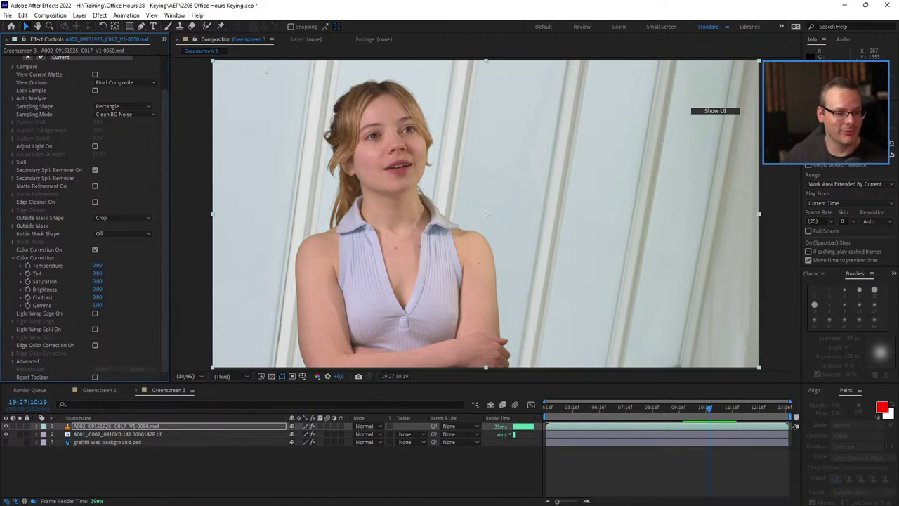
- Set the foreground's color correction to Temperature -11, Saturation -7, Brightness 4, Contrast 6 and Gamma 1.13
mouse_move(97, 266)
left_mouse_down()
mouse_move(106, 266)
mouse_move(97, 265)
left_mouse_up()
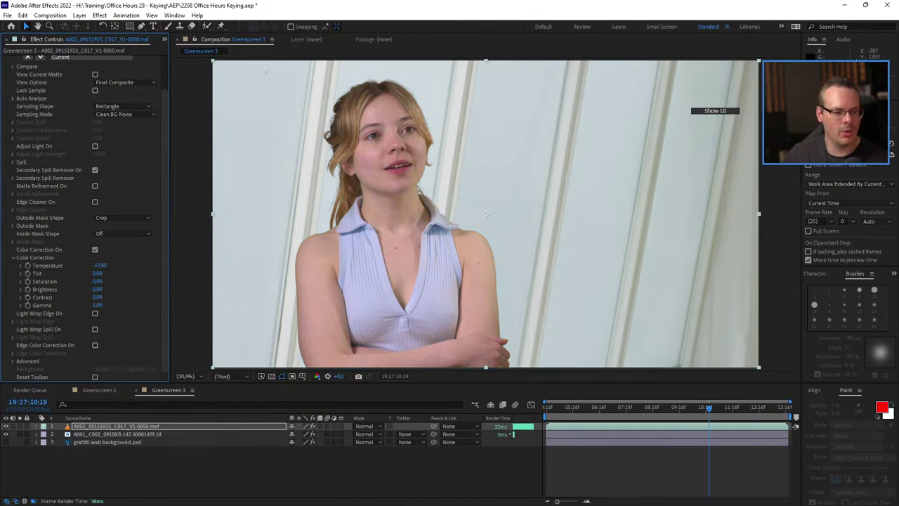
left_click_drag(97, 289, 99, 288)
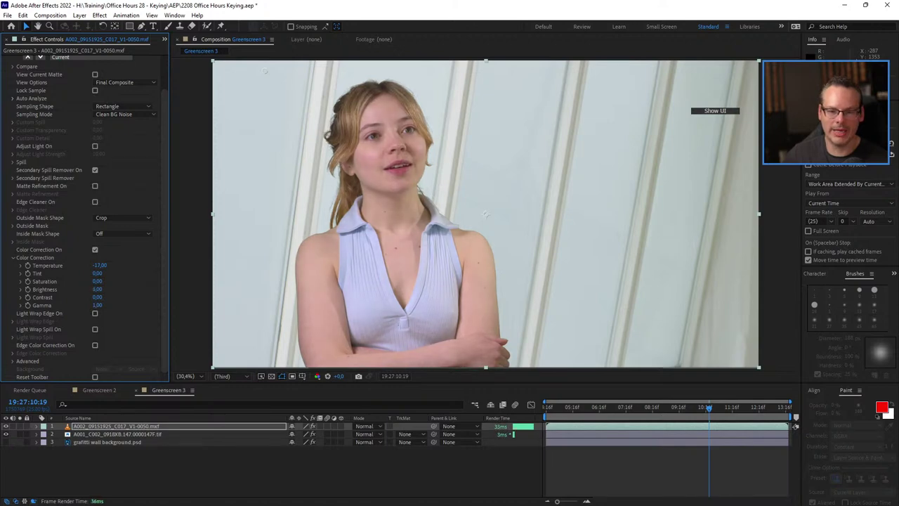
left_click_drag(96, 305, 100, 305)
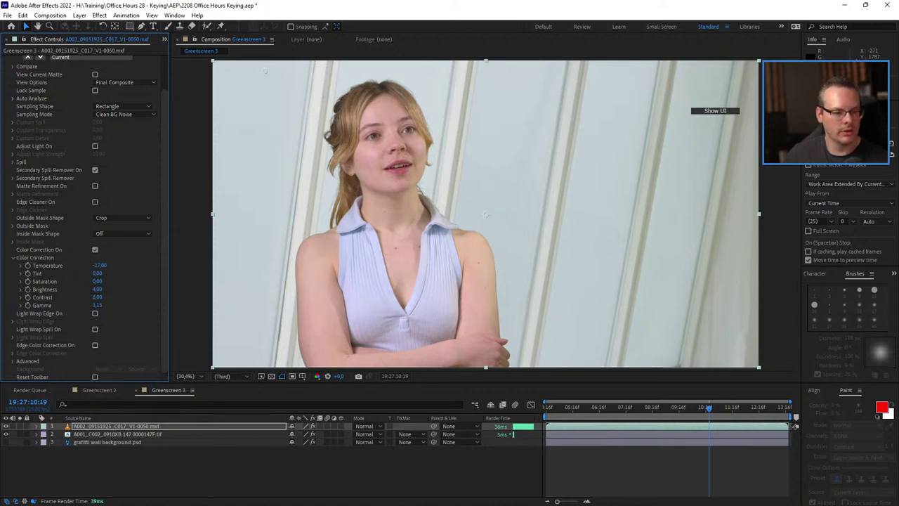
mouse_move(97, 281)
left_mouse_down()
mouse_move(89, 282)
mouse_move(100, 281)
left_mouse_up()
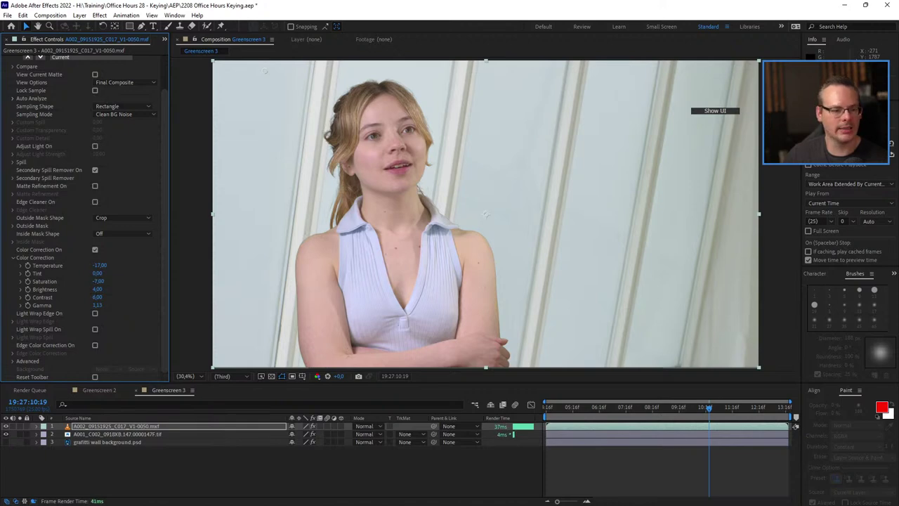
mouse_move(100, 264)
left_mouse_down()
mouse_move(91, 265)
mouse_move(110, 264)
left_mouse_up()
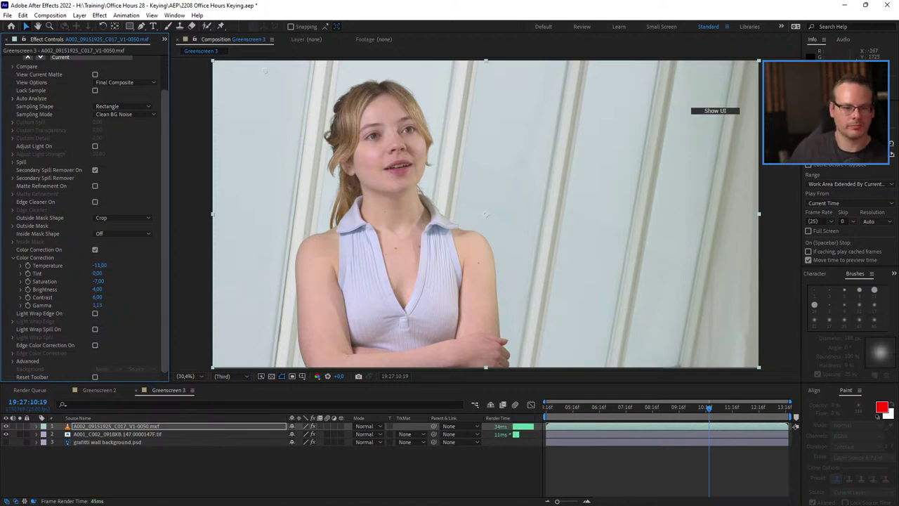
- Compare the foreground with Color Correction off and on, leaving it enabled
left_click(95, 249)
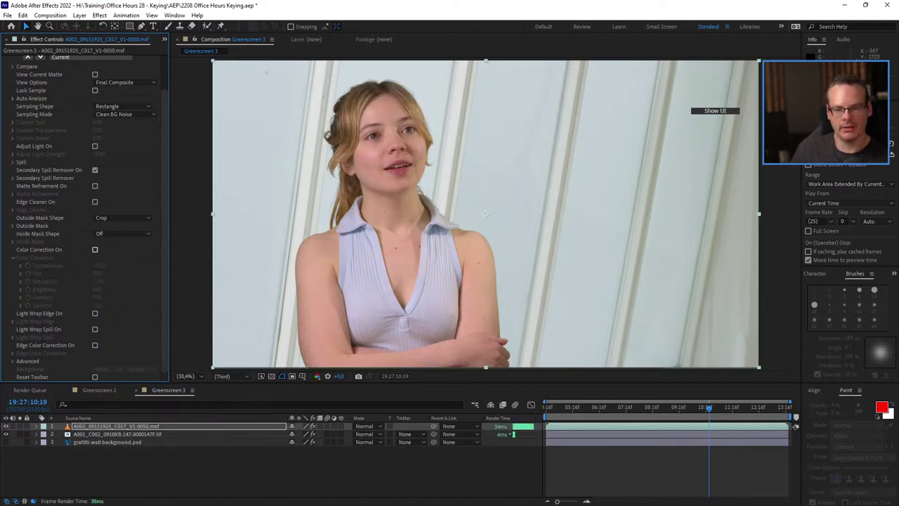
left_click(94, 249)
left_click(95, 249)
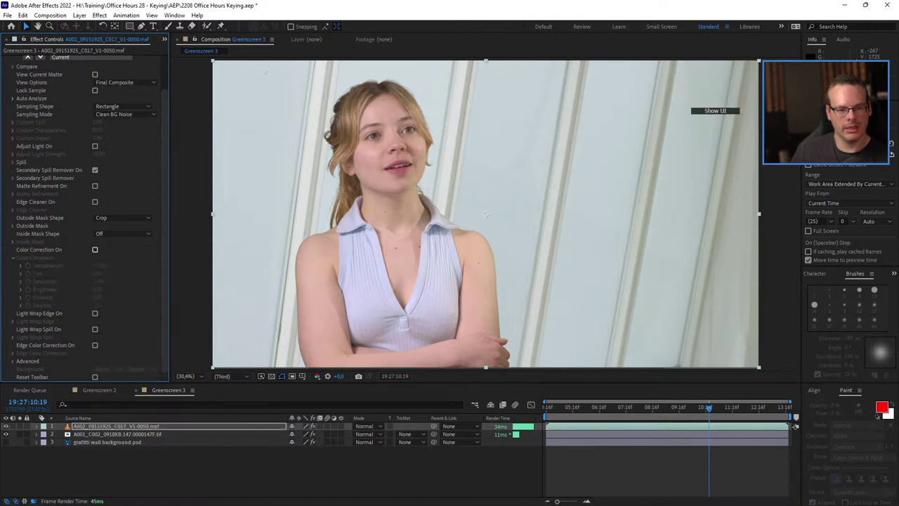
left_click(95, 250)
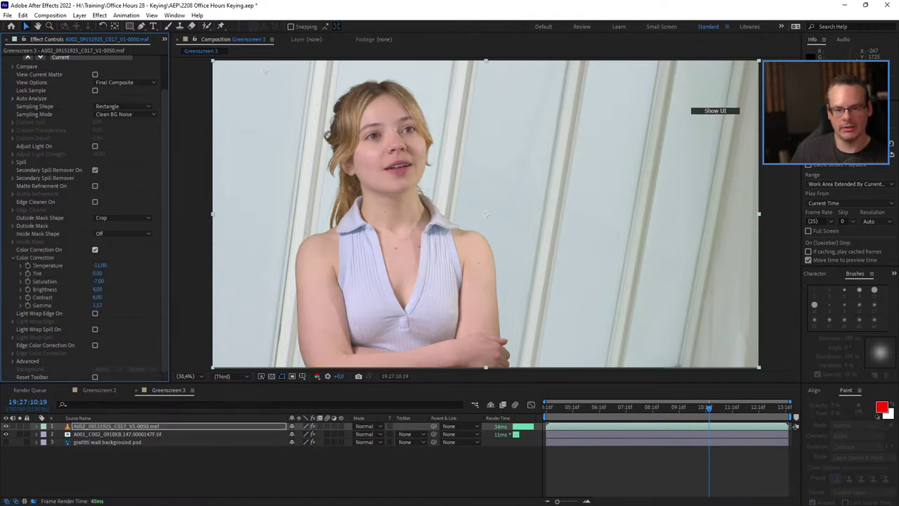
- Set the color correction Gamma to 1.33 and compare the foreground with the correction off and on
left_click_drag(97, 305, 110, 305)
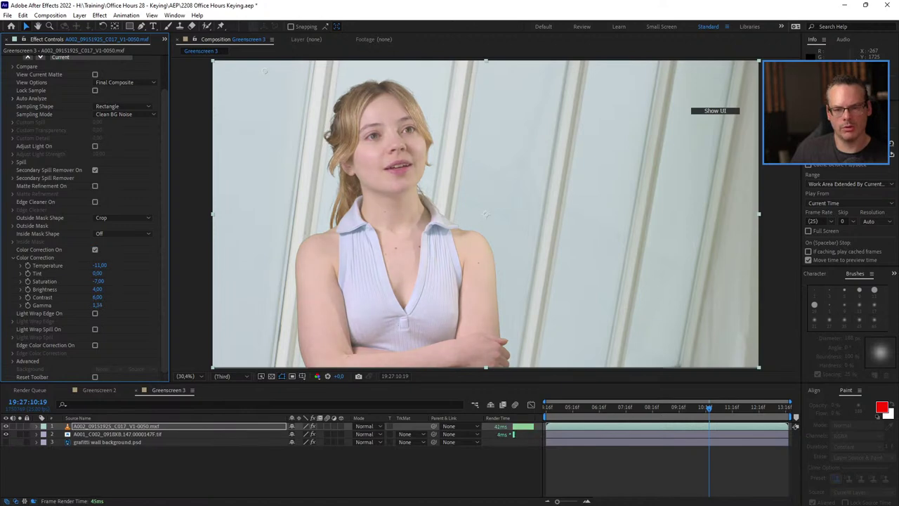
left_click(95, 249)
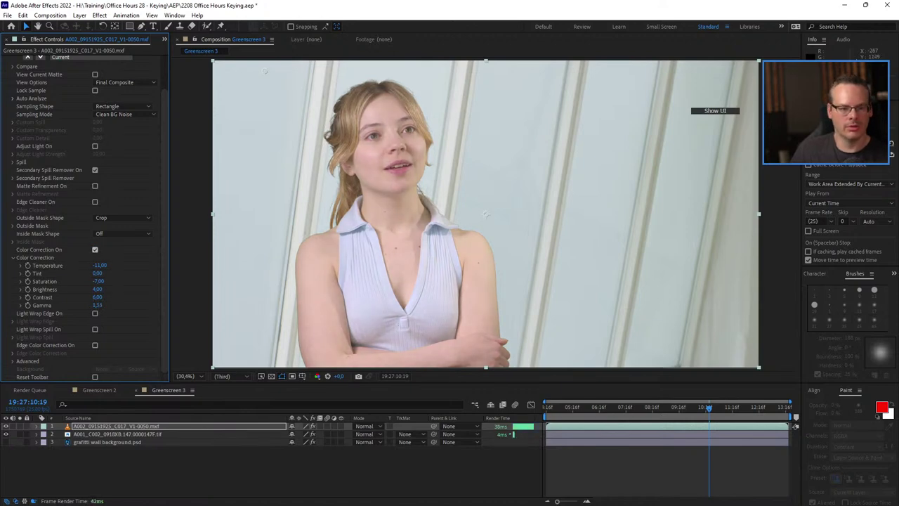
left_click(94, 249)
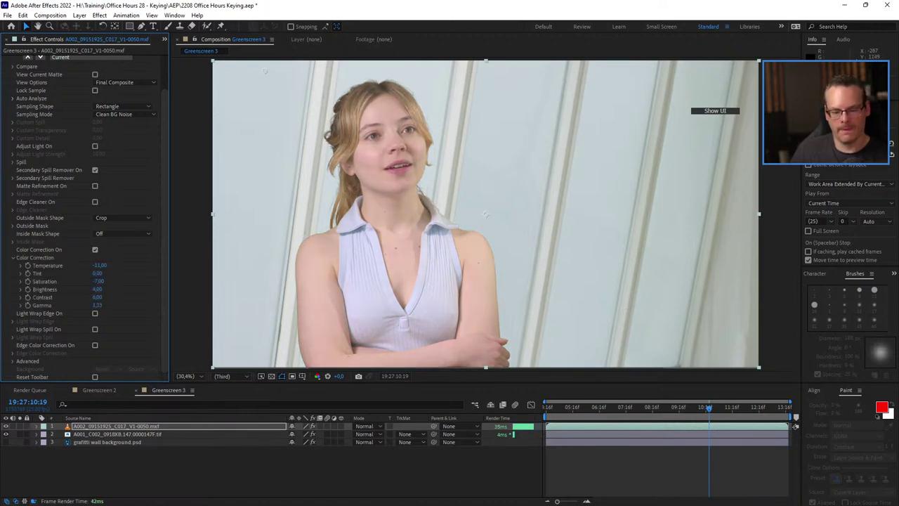
- Examine the composite's red, green and blue channels individually to compare foreground and background levels
key("alt+1")
key("alt+2")
key("alt+3")
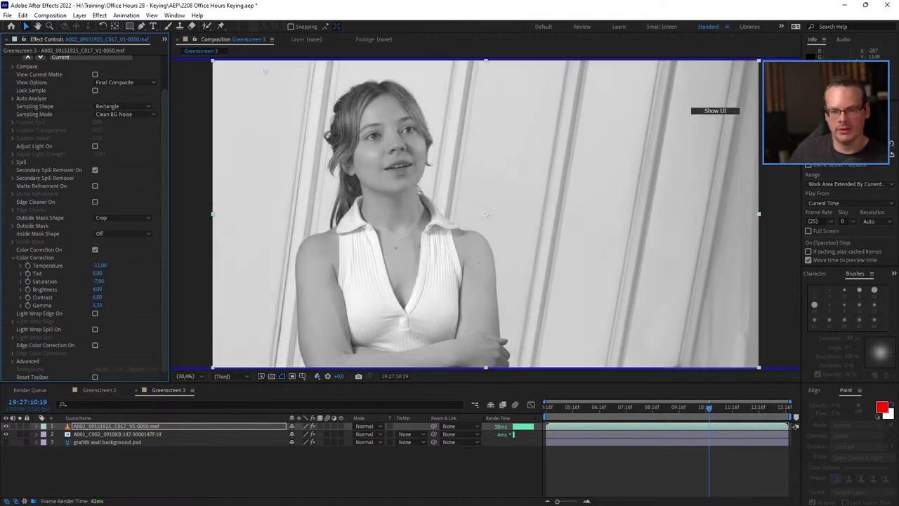
key("alt+1")
key("alt+3")
key("alt+1")
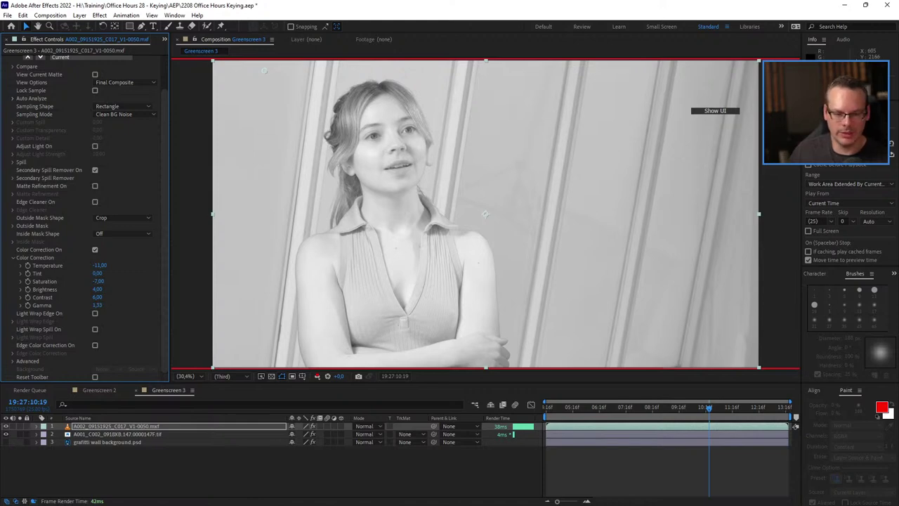
left_click(317, 376)
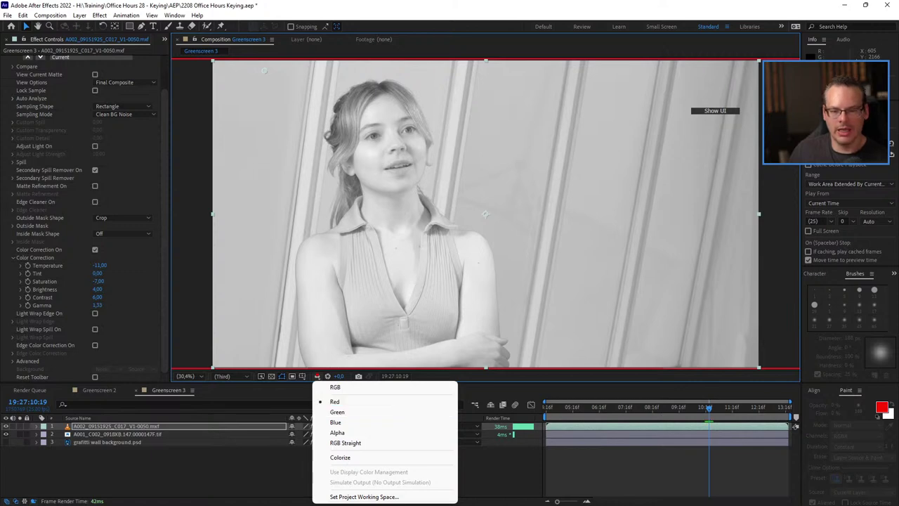
key("Escape")
key("alt+2")
key("alt+3")
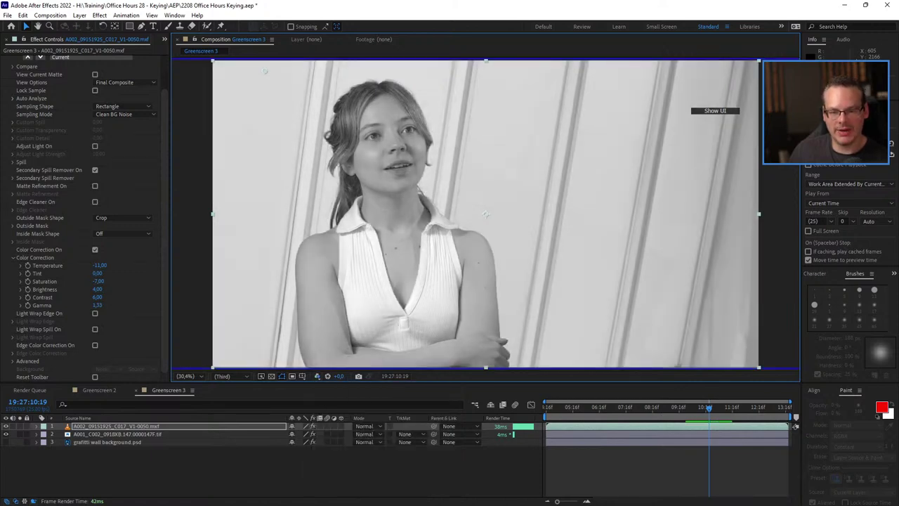
key("alt+1")
key("alt+2")
key("alt+3")
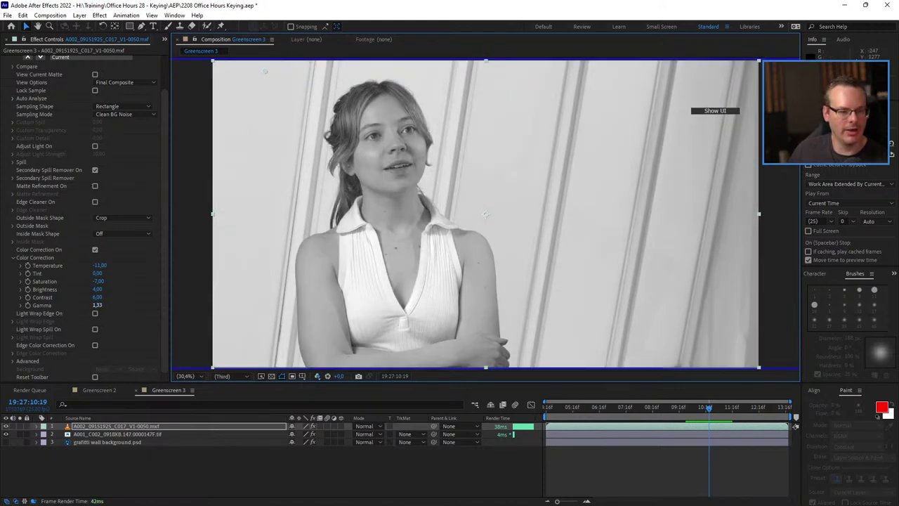
- Set the color correction Contrast to -2 and check the match in the green and red channels
left_click_drag(98, 297, 96, 297)
key("alt+2")
key("alt+1")
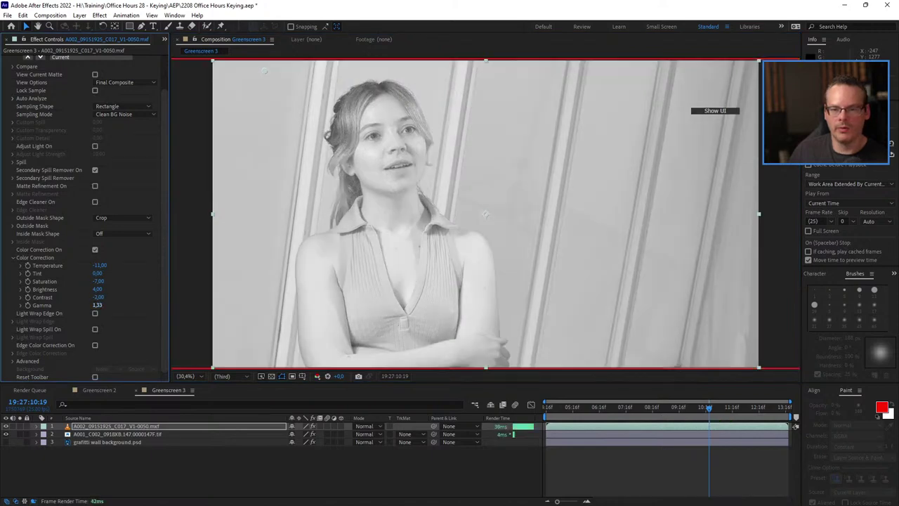
- Restore the full-colour view and set the foreground's color correction Brightness to 10 and Contrast to 15
key("alt+1")
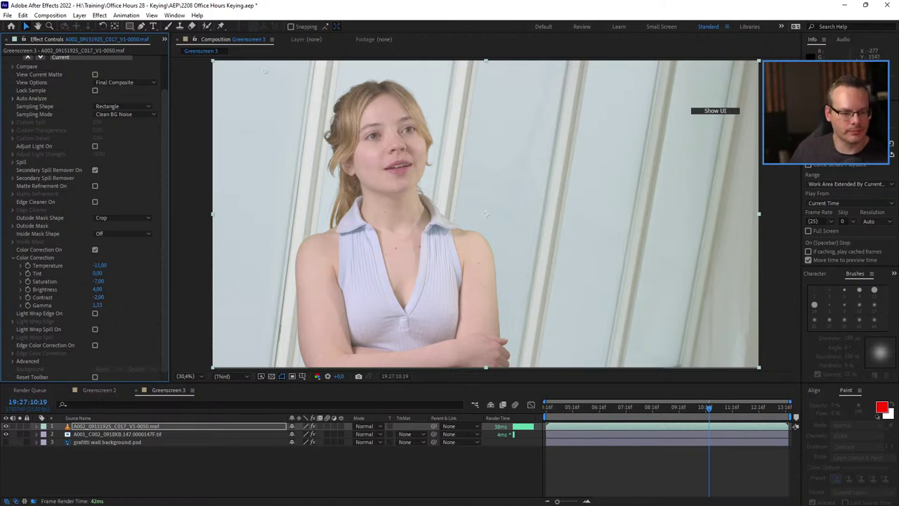
left_click_drag(97, 289, 110, 296)
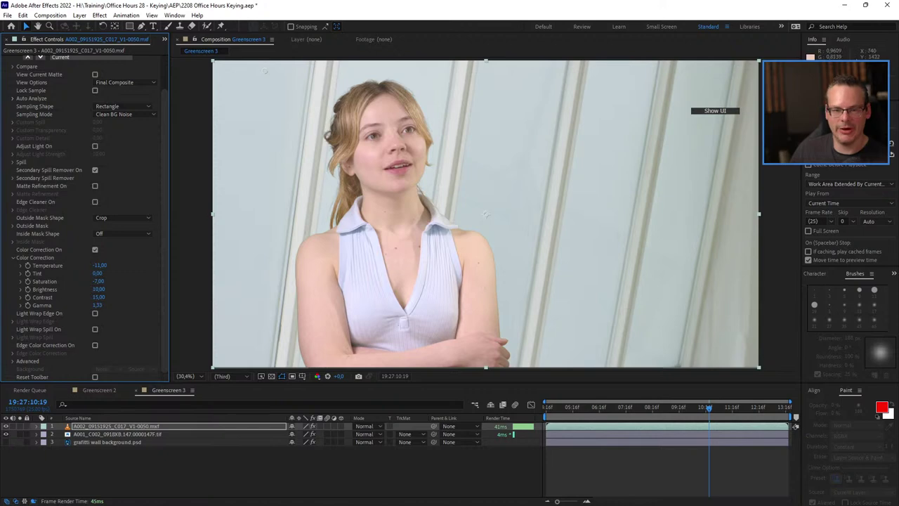
left_click_drag(98, 297, 99, 297)
key("Return")
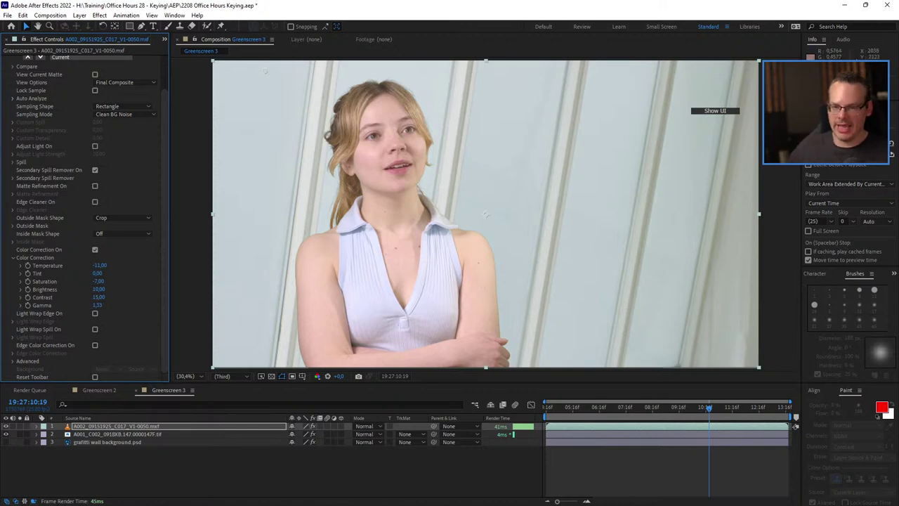
- Compare the foreground with Color Correction off and on at the new brightness and contrast, leaving it enabled
left_click(313, 426)
left_click(314, 426)
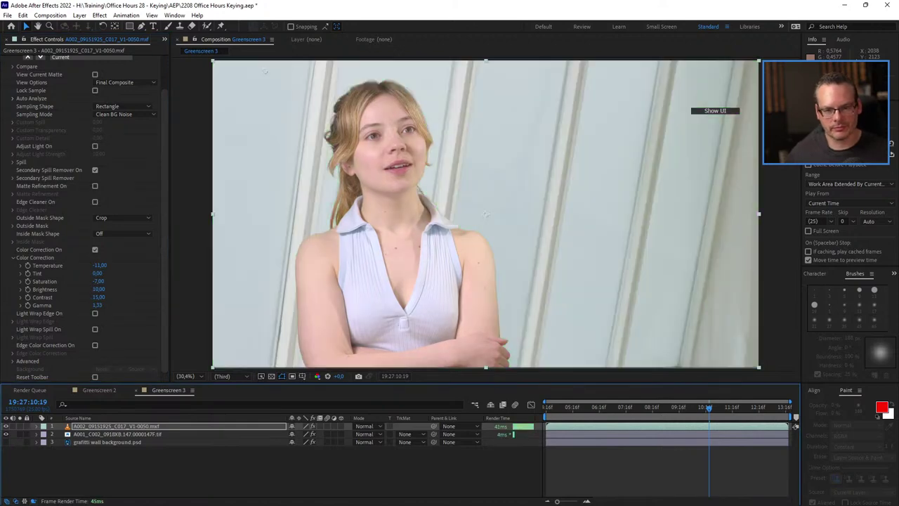
left_click(95, 249)
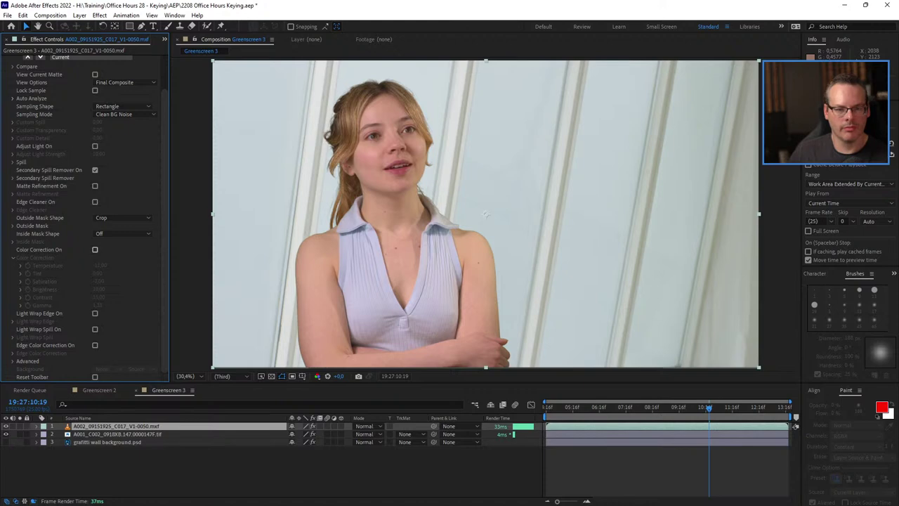
left_click(95, 249)
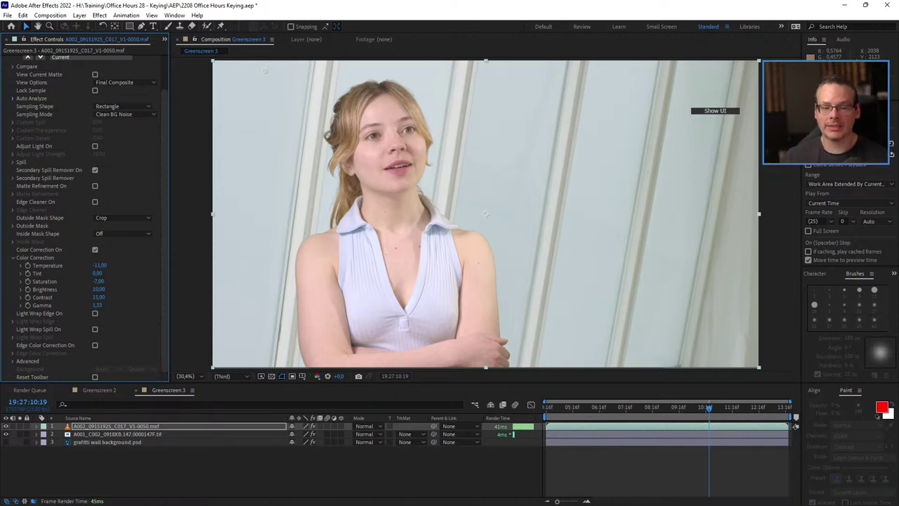
- Collapse the Color Correction settings and play back the colour-matched composite
left_click(12, 258)
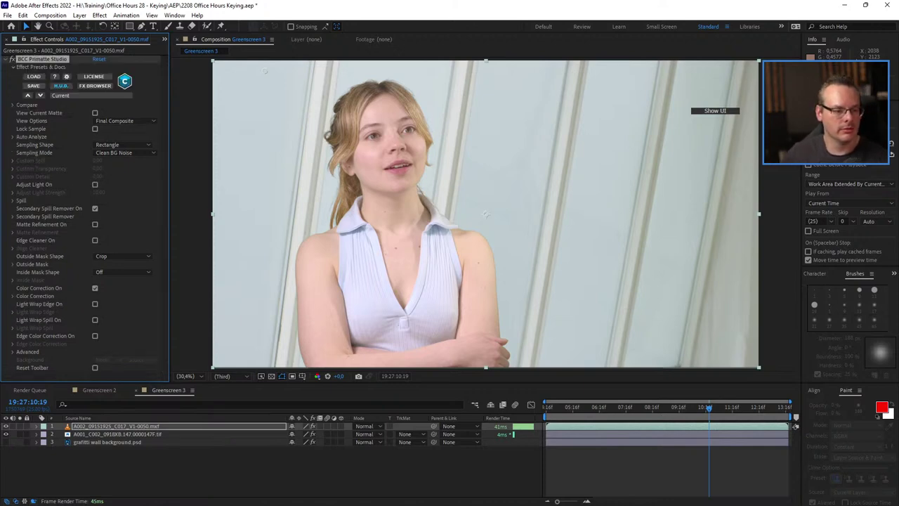
key("space")
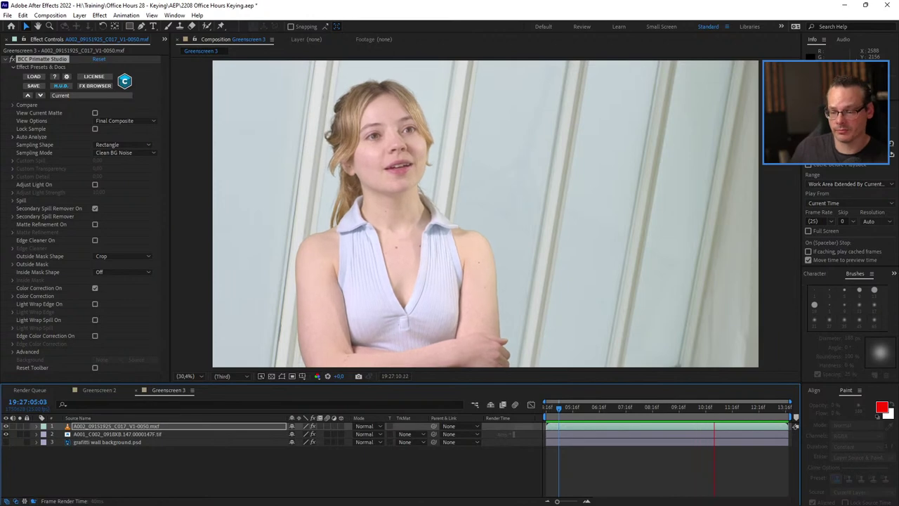
left_click(675, 408)
key("space")
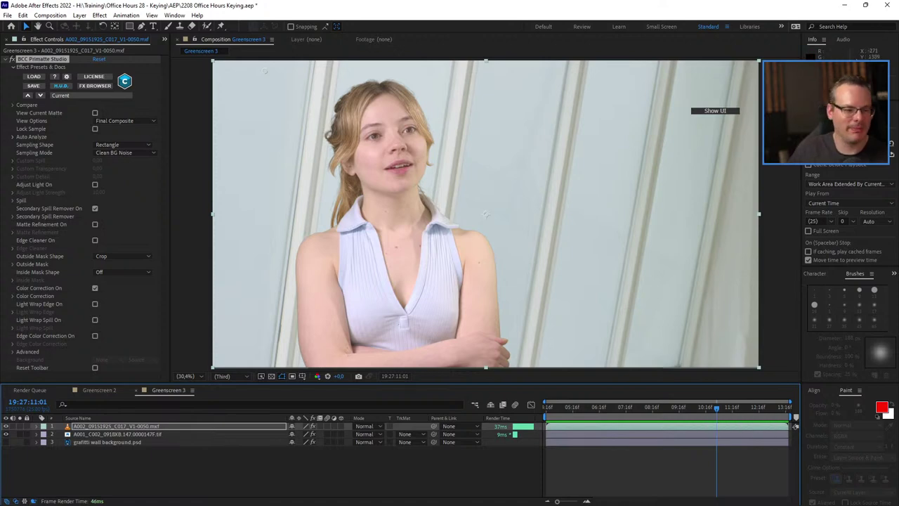
- Enable Light Wrap Edge with A001_C002_0918XB.147.0000147F.tif as the Background layer, using its Effects & Masks
left_click(95, 304)
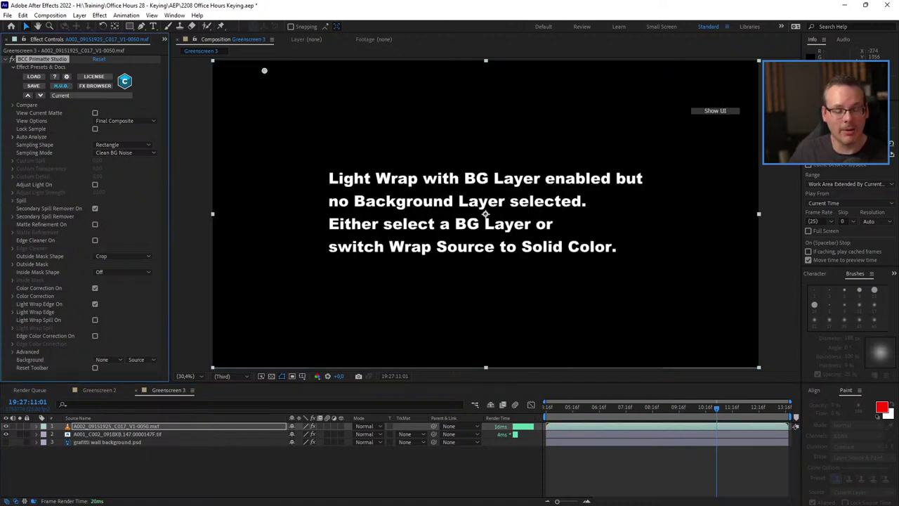
left_click(105, 359)
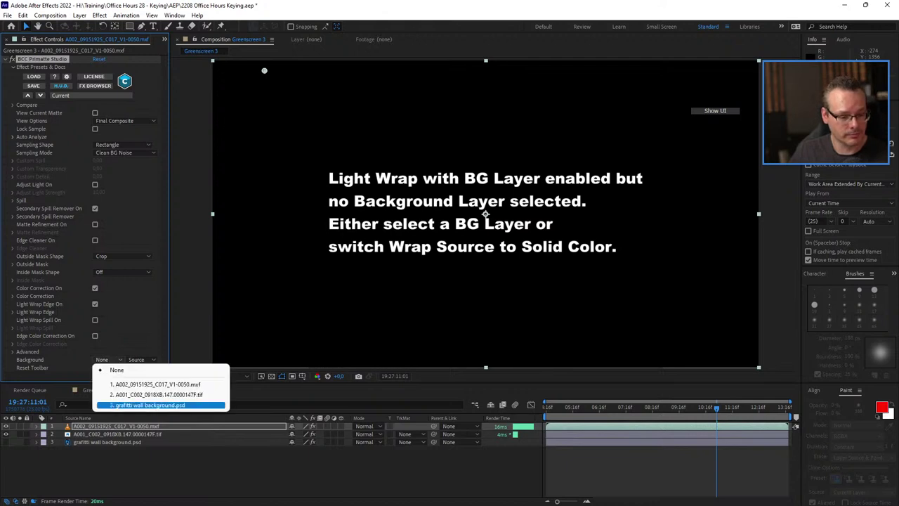
left_click(161, 394)
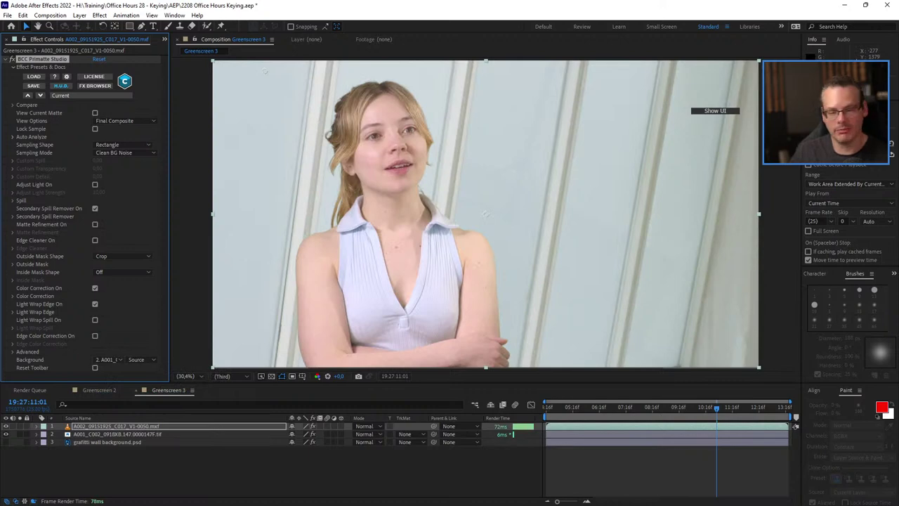
left_click(138, 359)
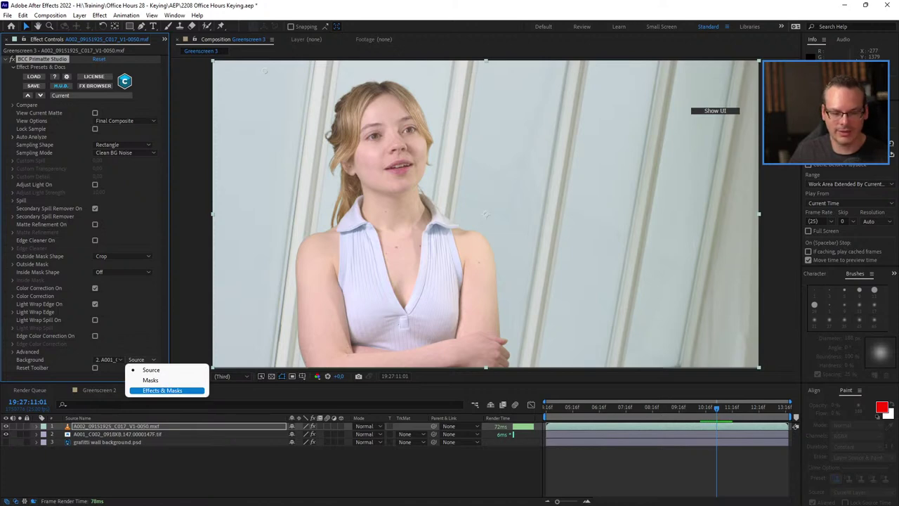
left_click(162, 390)
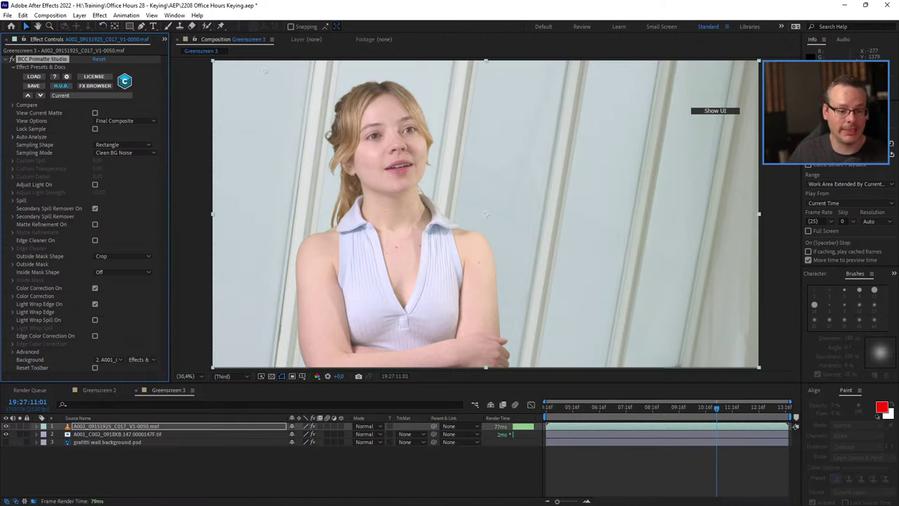
key("ctrl+Down")
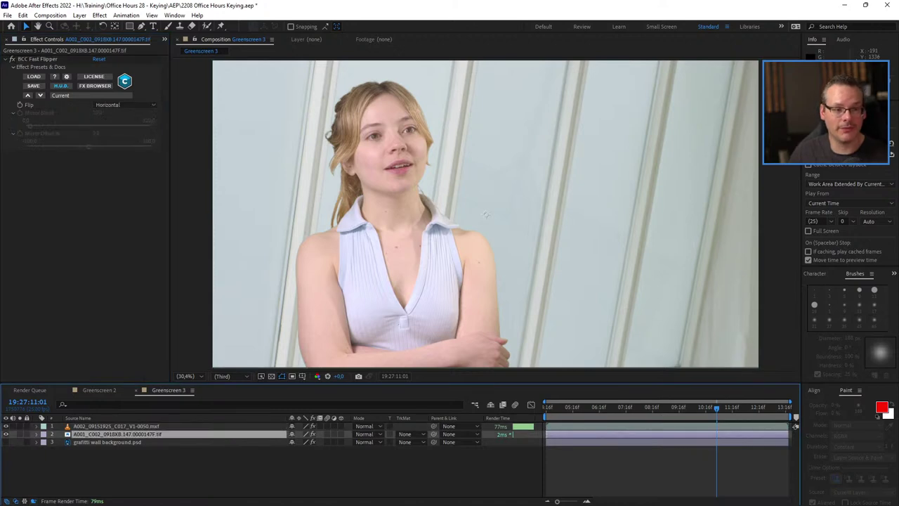
key("ctrl+Up")
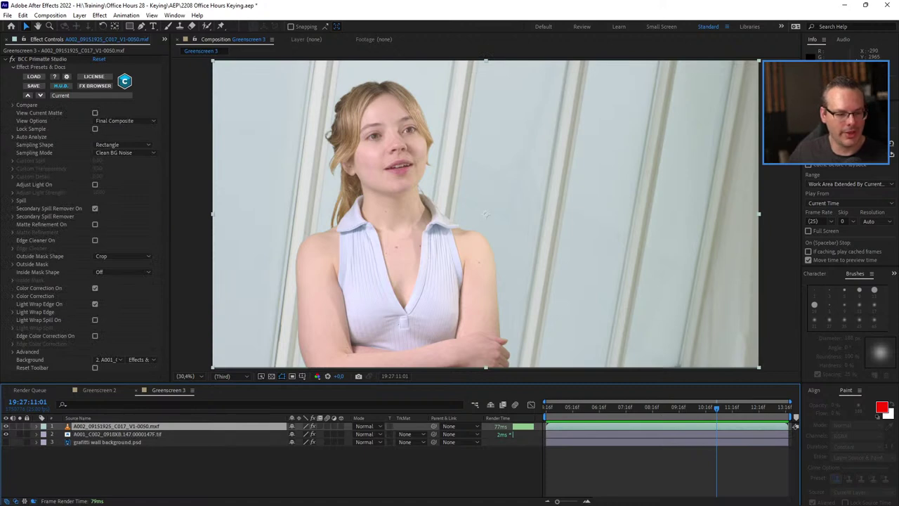
- Expand the Light Wrap Edge settings and show the Light Wrap Edge On Black view
left_click(13, 312)
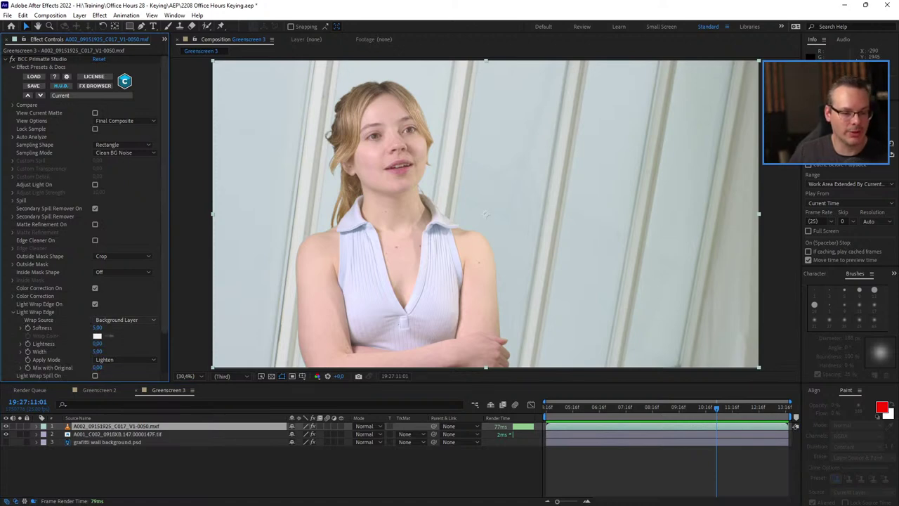
scroll(92, 211, "down", 2)
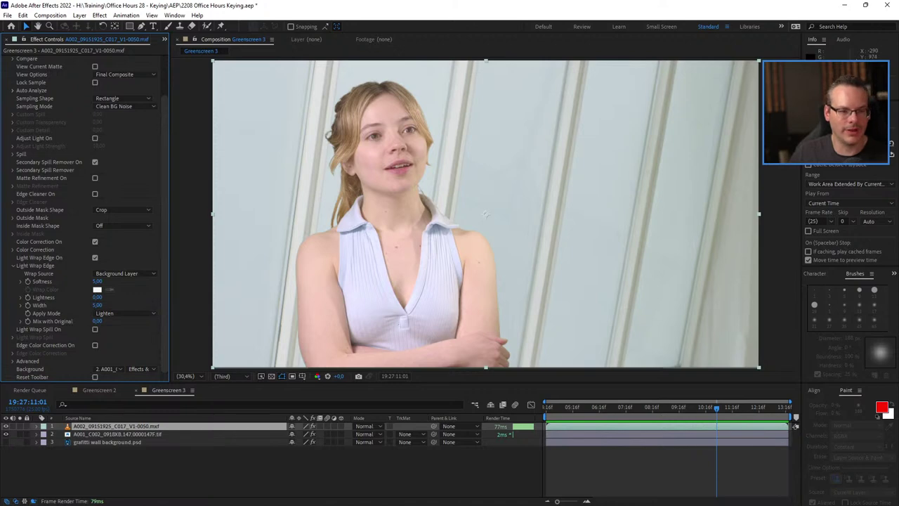
left_click(123, 74)
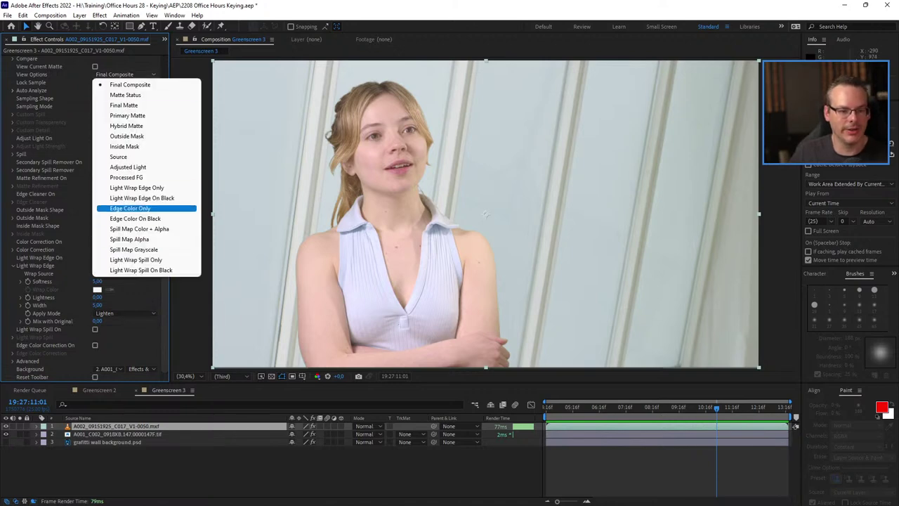
left_click(142, 197)
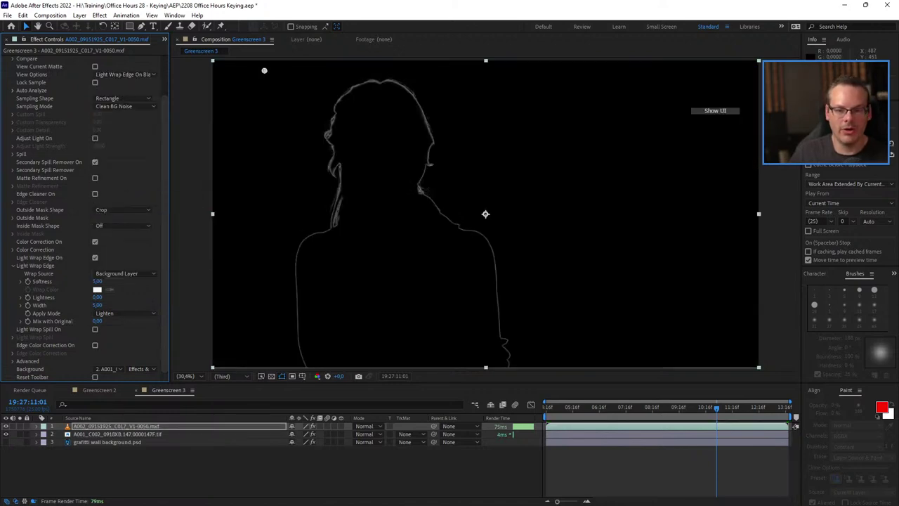
- Examine the light wrap outline around the subject's shoulder, hair and face at 100% magnification
key("KP_Add")
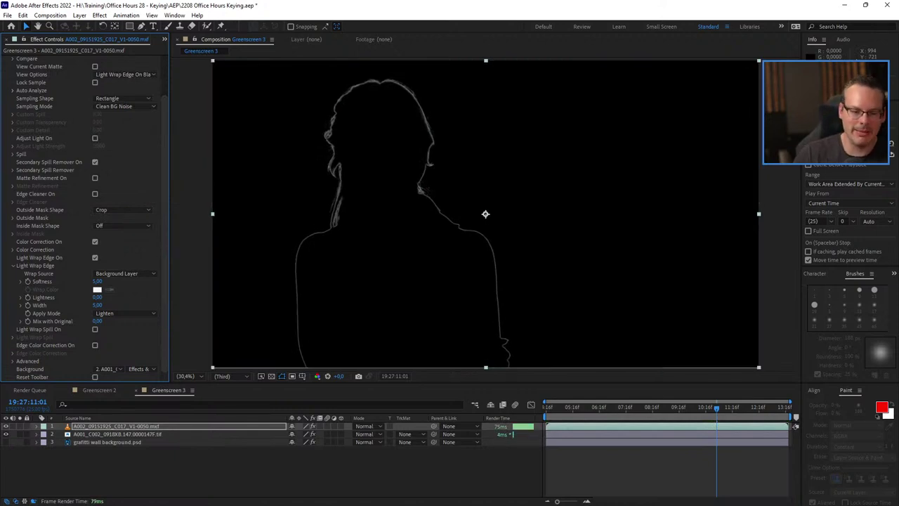
key("ctrl+Down")
scroll(485, 214, "up", 4)
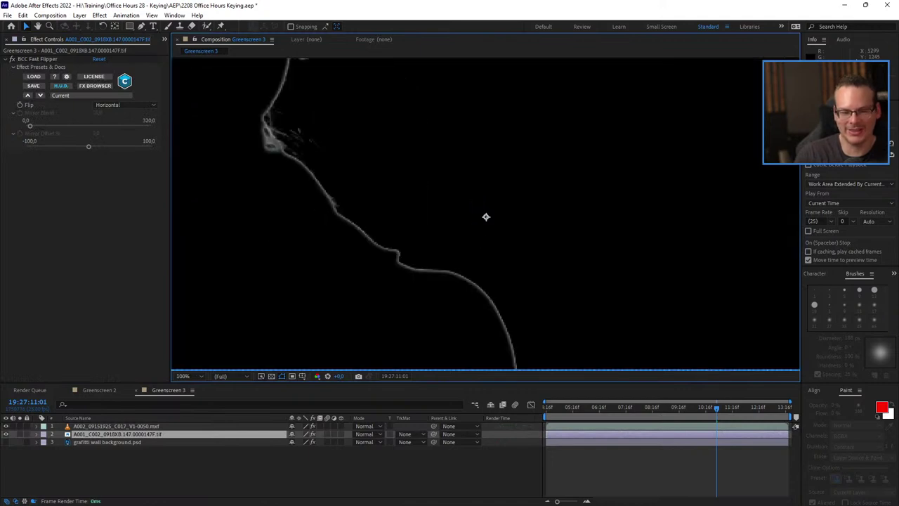
key("space")
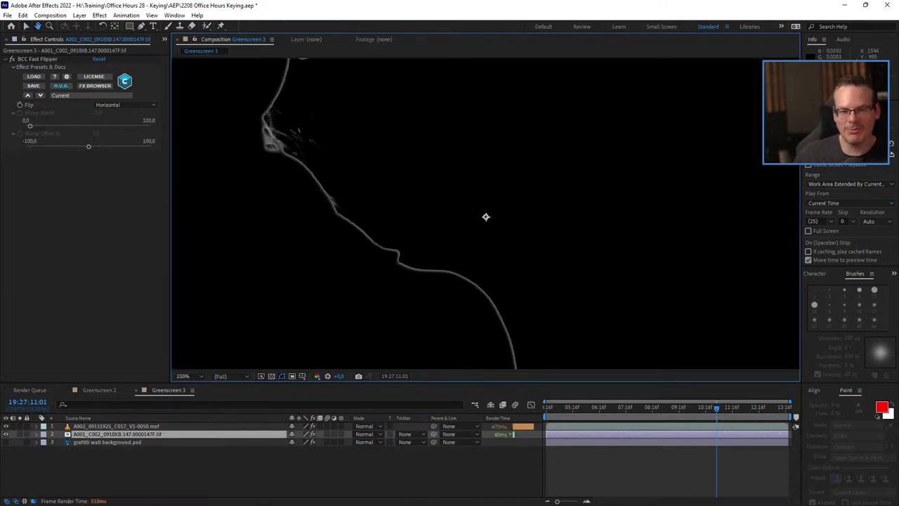
left_click_drag(421, 175, 654, 346)
left_click_drag(312, 158, 459, 272)
key("v")
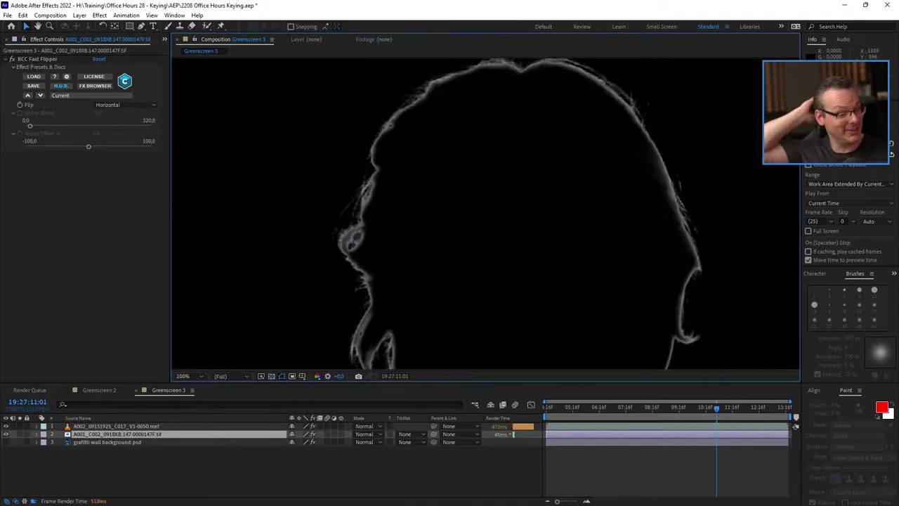
key("space")
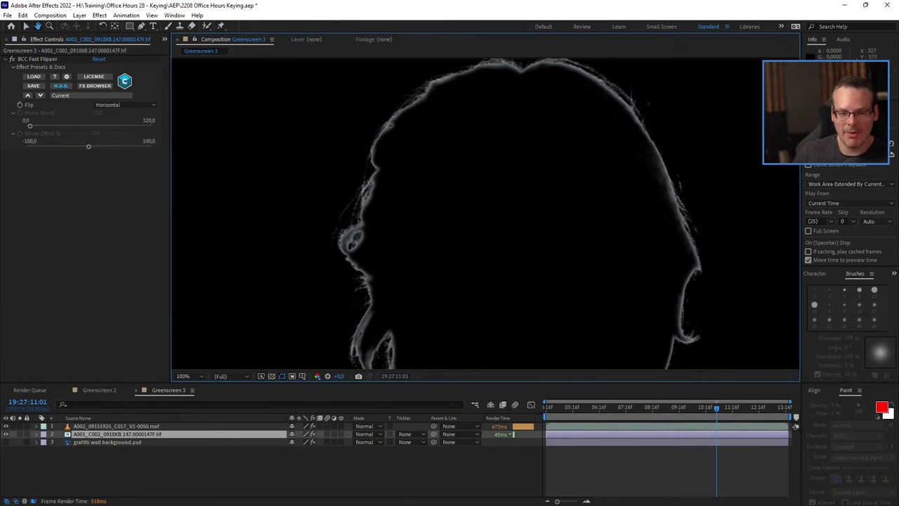
left_click_drag(460, 262, 422, 206)
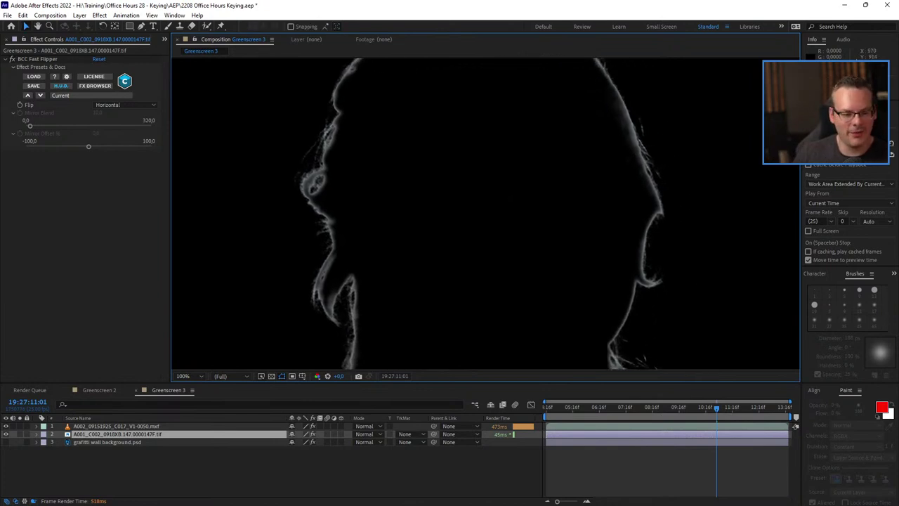
- Set the Light Wrap Edge Softness on the greenscreen clip to 14
left_click(117, 426)
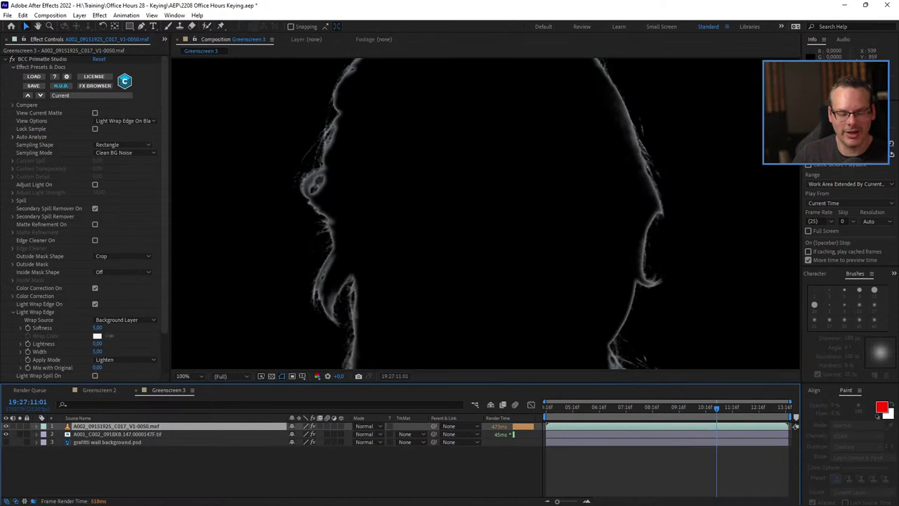
scroll(84, 210, "down", 3)
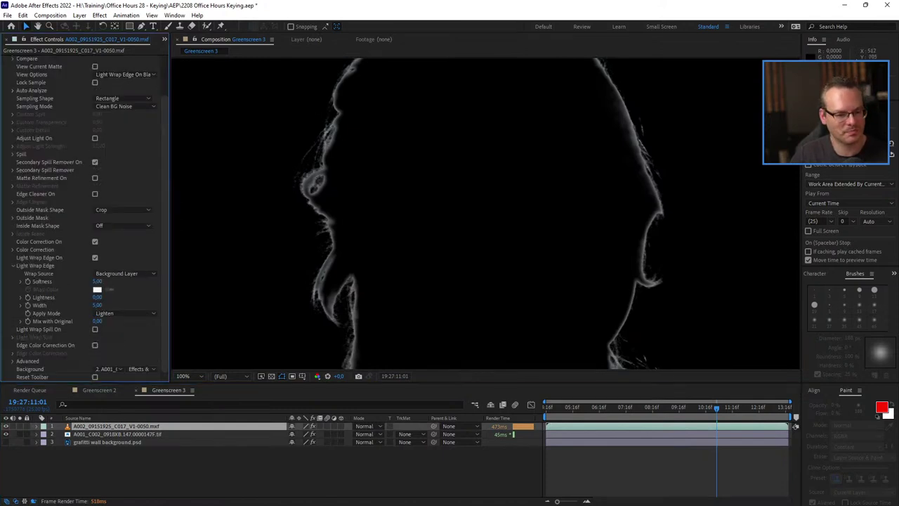
mouse_move(97, 282)
left_mouse_down()
mouse_move(120, 281)
mouse_move(94, 281)
left_mouse_up()
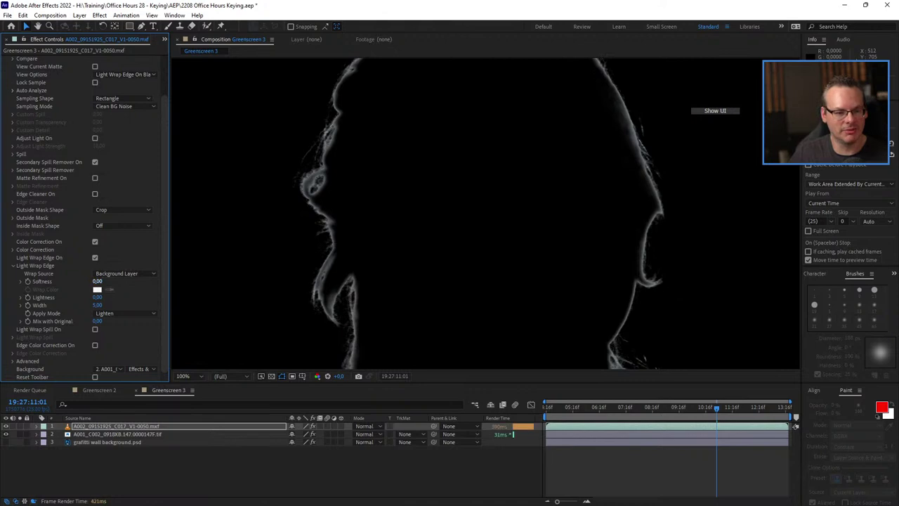
left_click_drag(96, 282, 102, 281)
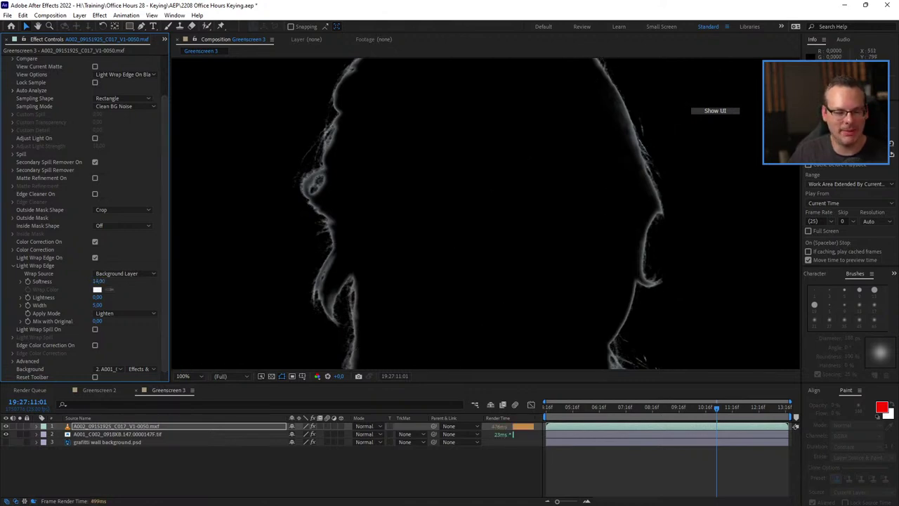
- Set the Light Wrap Edge Width to 29 and check the wrap along the subject's shoulder and arm
left_click_drag(96, 305, 107, 305)
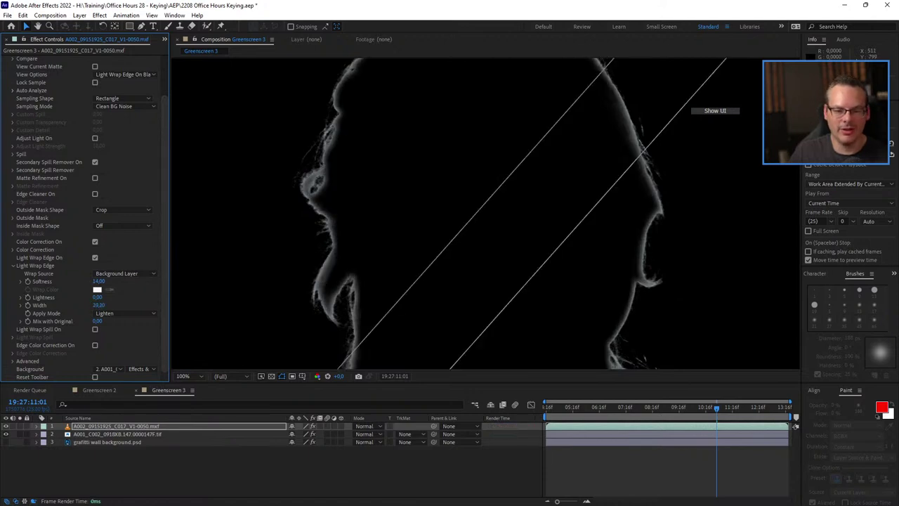
left_click_drag(185, 305, 209, 305)
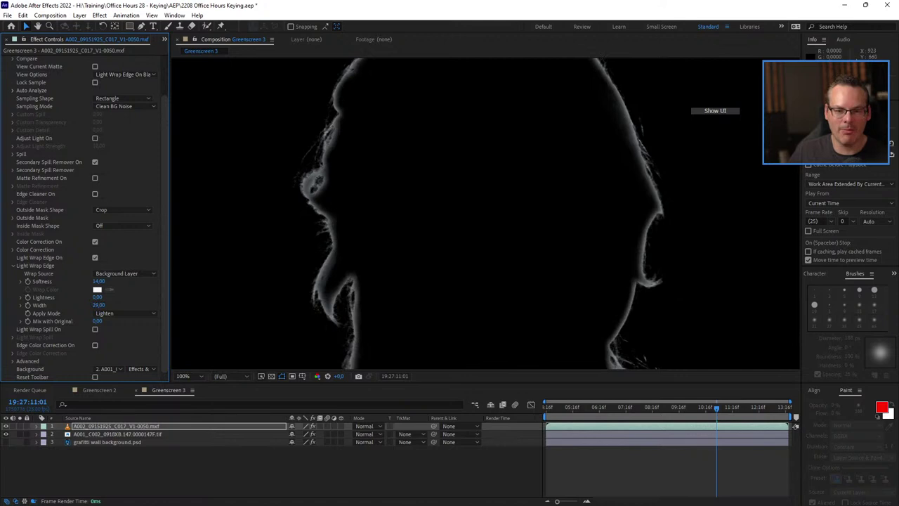
key("space")
left_click_drag(393, 337, 500, 74)
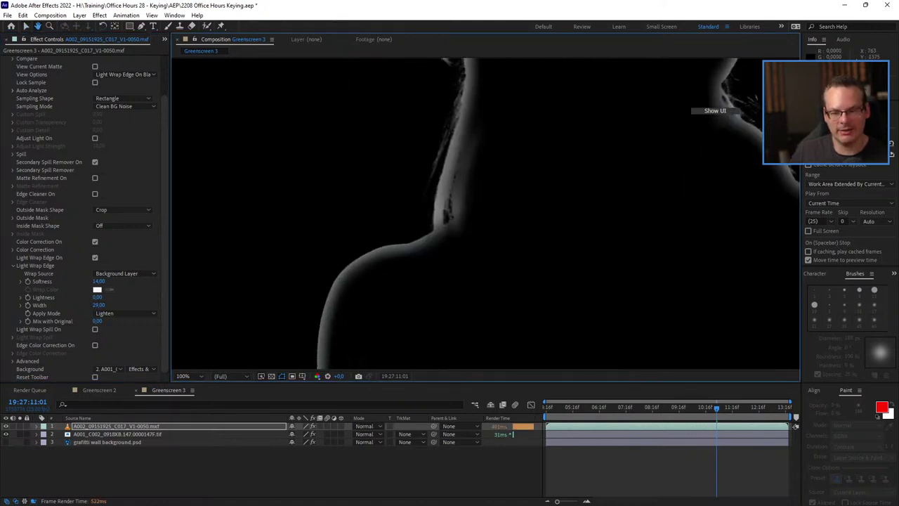
left_click_drag(461, 242, 518, 143)
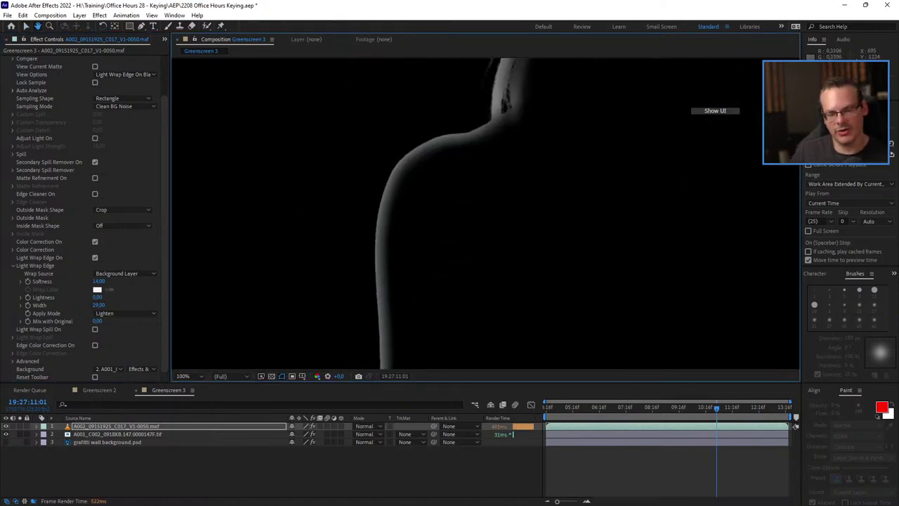
key("v")
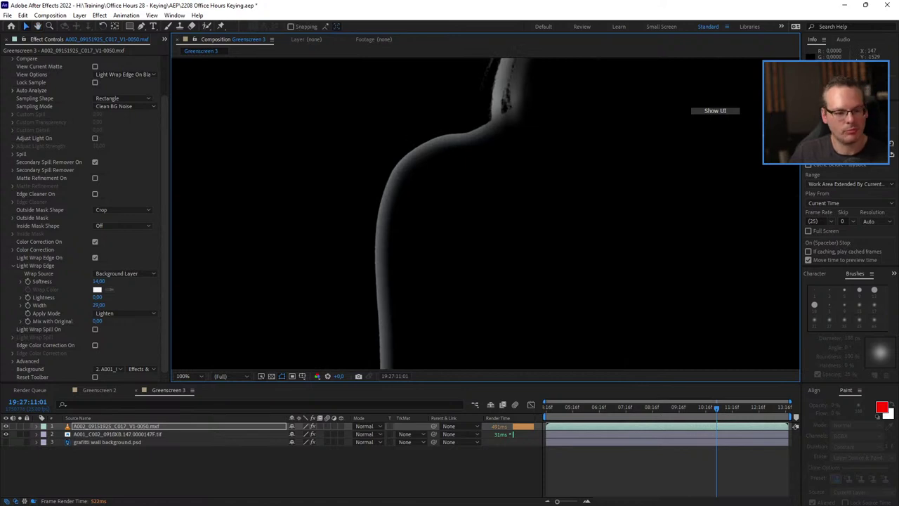
- Return the keyed clip's view to Final Composite and set the Light Wrap Edge Apply Mode to Screen
left_click(97, 297)
key("Return")
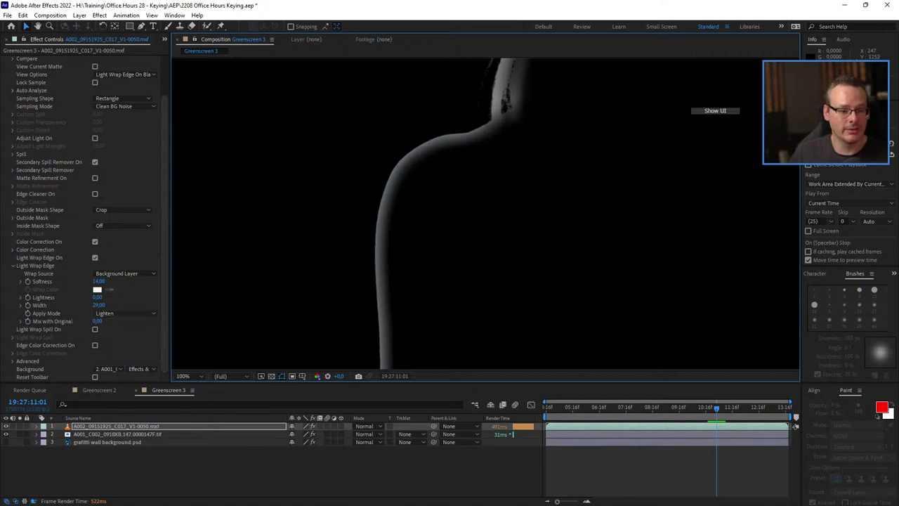
left_click(125, 74)
left_click(130, 85)
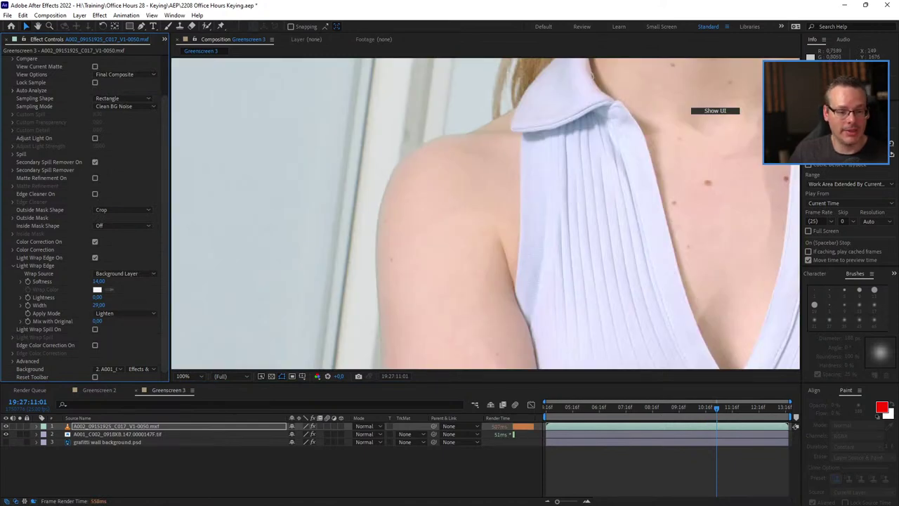
left_click(125, 313)
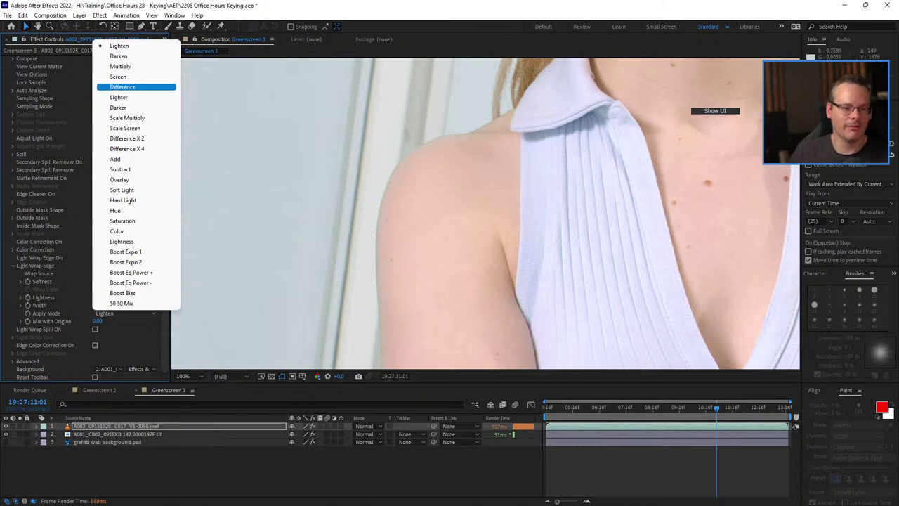
left_click(118, 76)
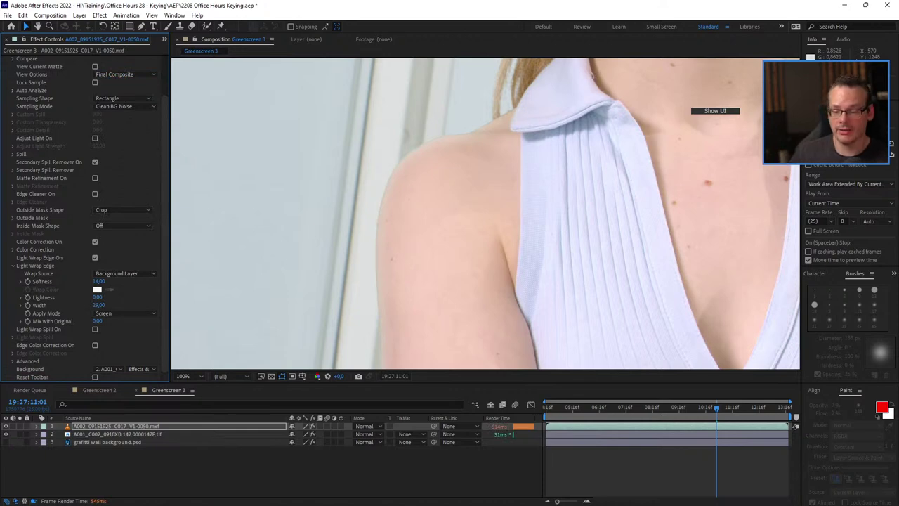
- Compare the whole composite with Light Wrap Edge switched off and on, leaving it on
left_click(323, 467)
scroll(610, 291, "down", 1)
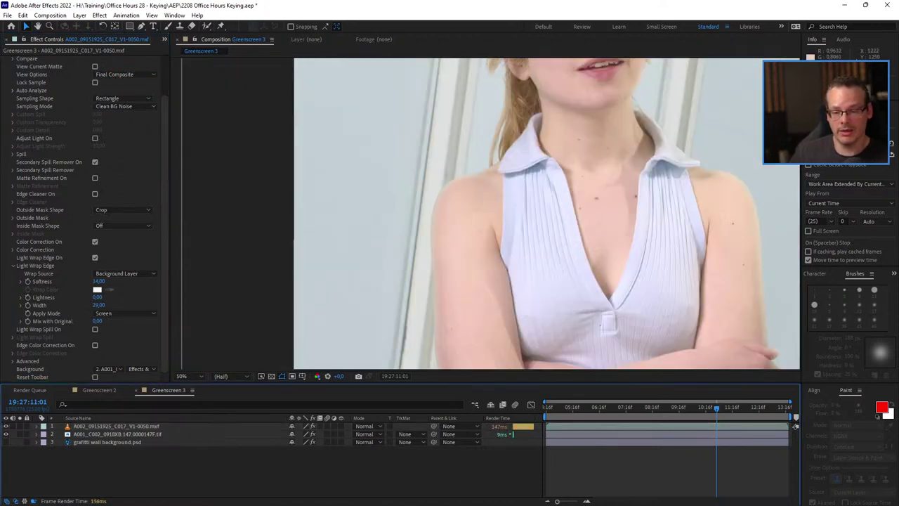
left_click_drag(661, 246, 487, 348)
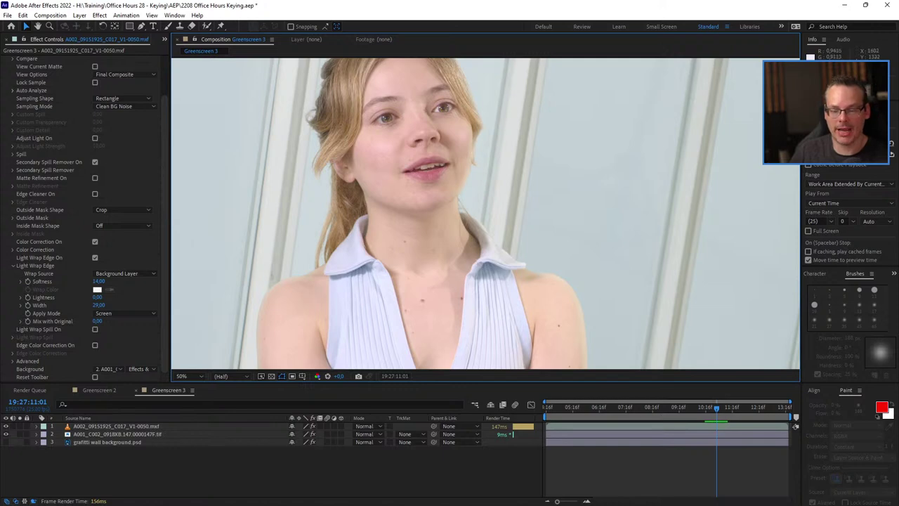
scroll(485, 281, "down", 2)
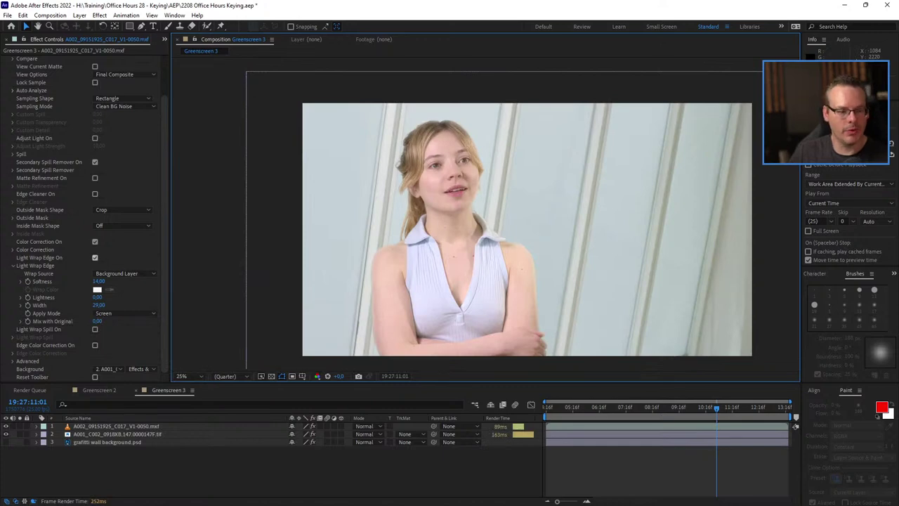
left_click(94, 258)
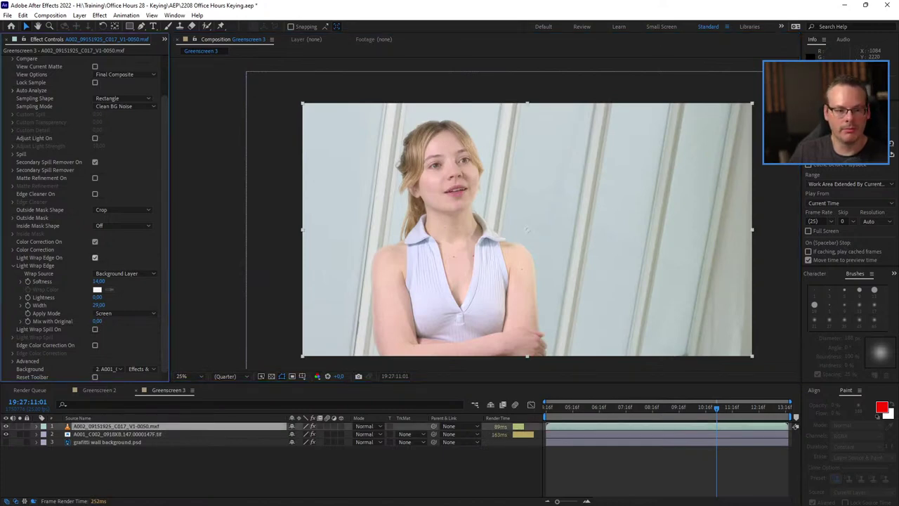
left_click(95, 257)
left_click(95, 257)
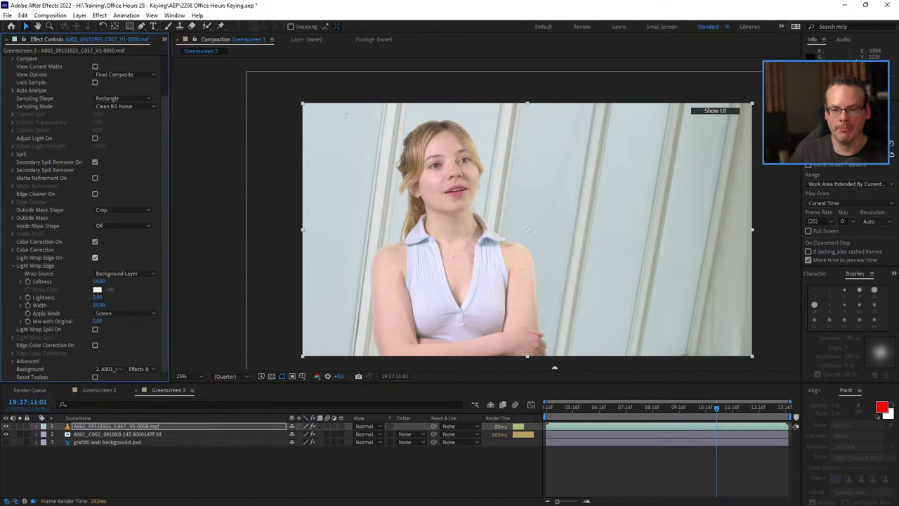
left_click(95, 257)
left_click(95, 257)
left_click(95, 257)
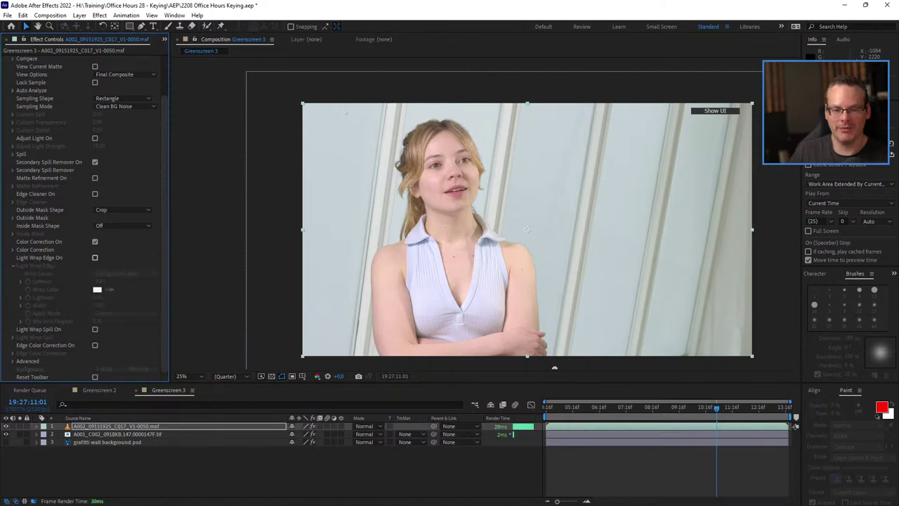
left_click(95, 257)
left_click(95, 257)
left_click(95, 257)
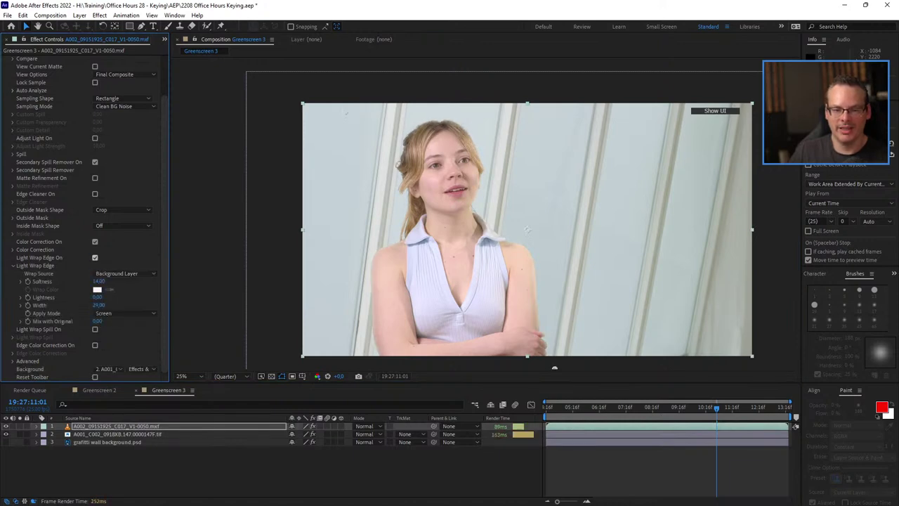
left_click(95, 257)
left_click(95, 257)
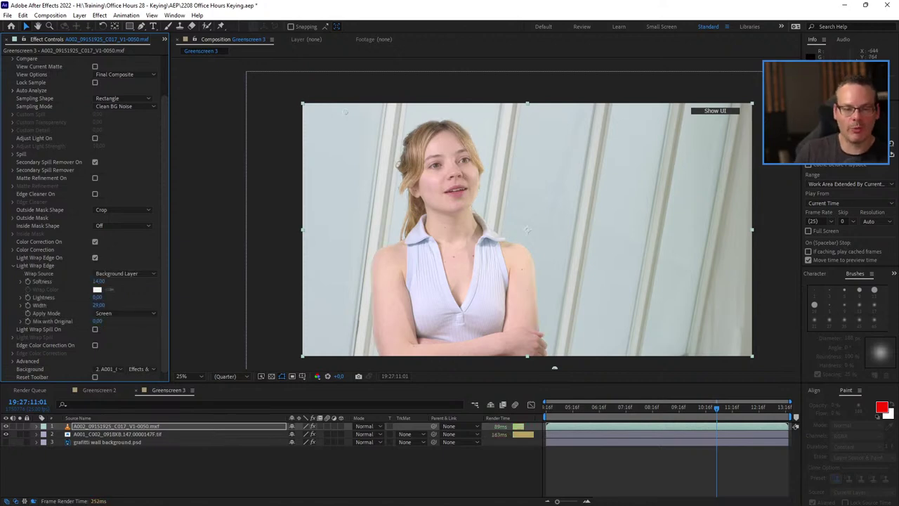
- Inspect the subject's hair and face edges at 100% magnification with Light Wrap Edge off and on, leaving it on
left_click(191, 238)
key("slash")
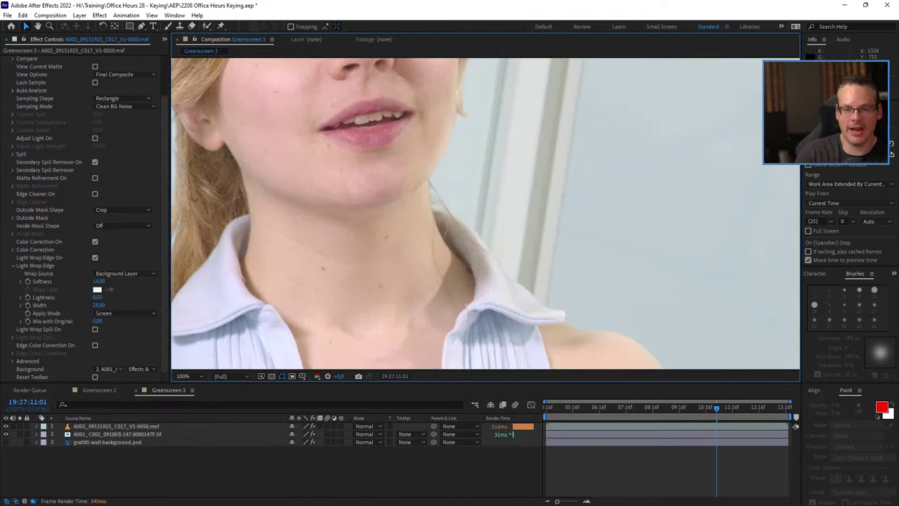
left_click_drag(276, 98, 533, 208)
left_click_drag(674, 308, 667, 295)
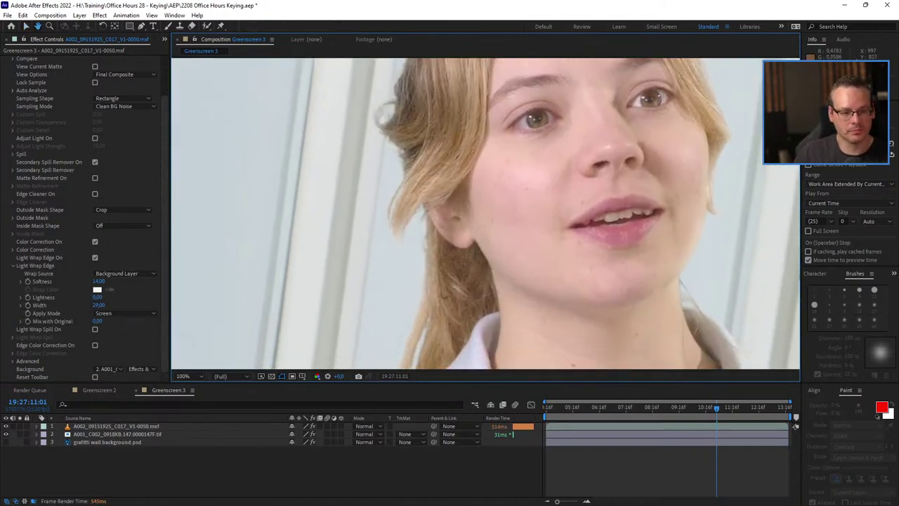
left_click(95, 258)
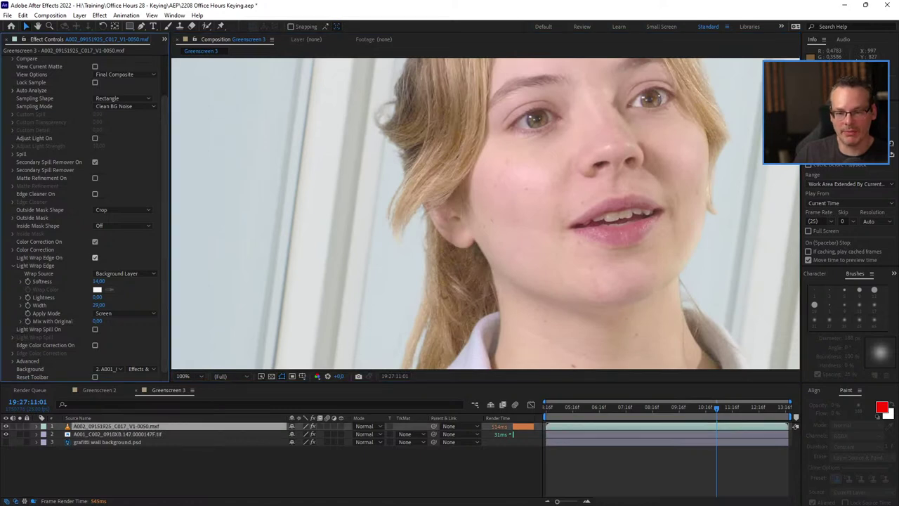
left_click(95, 258)
left_click(94, 258)
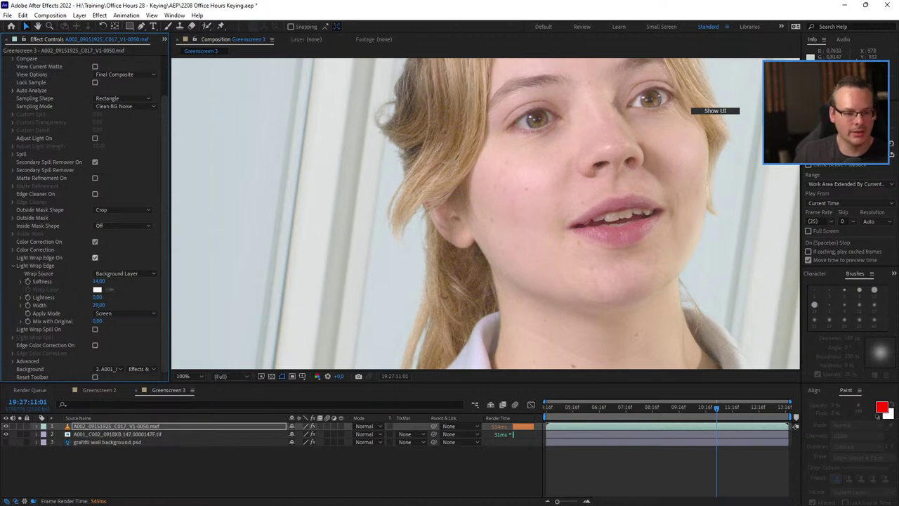
left_click(95, 257)
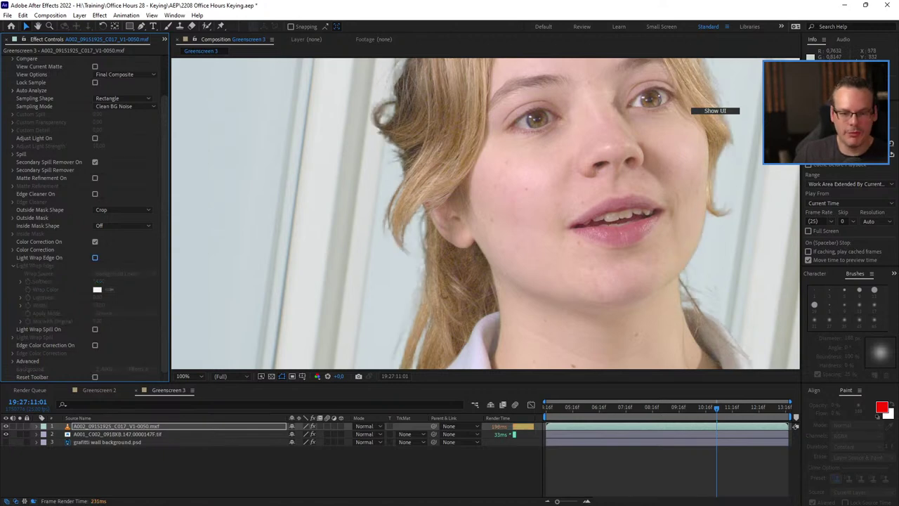
left_click(95, 258)
left_click(94, 257)
left_click(95, 257)
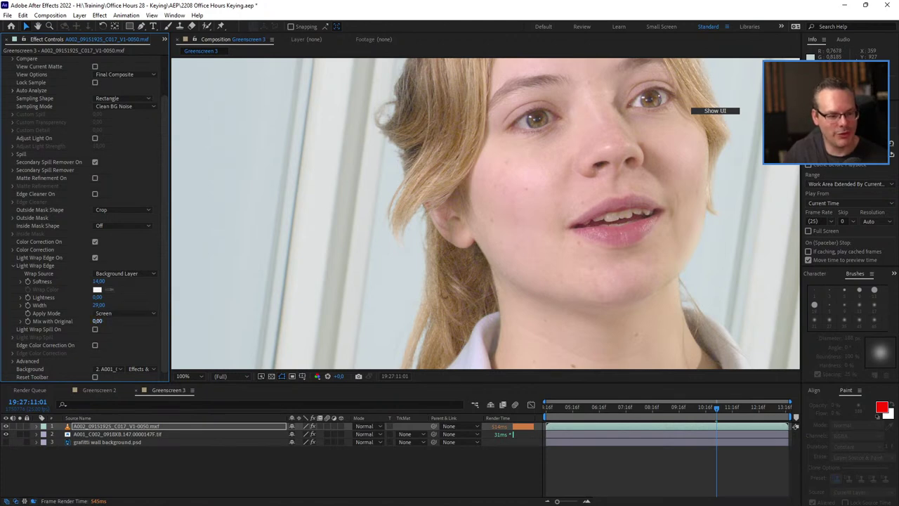
- Set the Light Wrap Edge Mix with Original to 29
type("50")
key("Return")
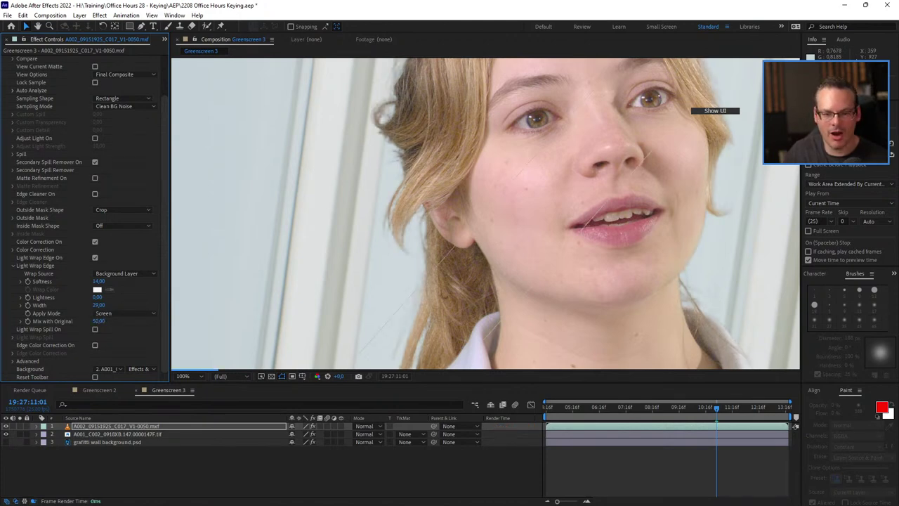
mouse_move(99, 321)
left_mouse_down()
mouse_move(81, 321)
mouse_move(92, 321)
left_mouse_up()
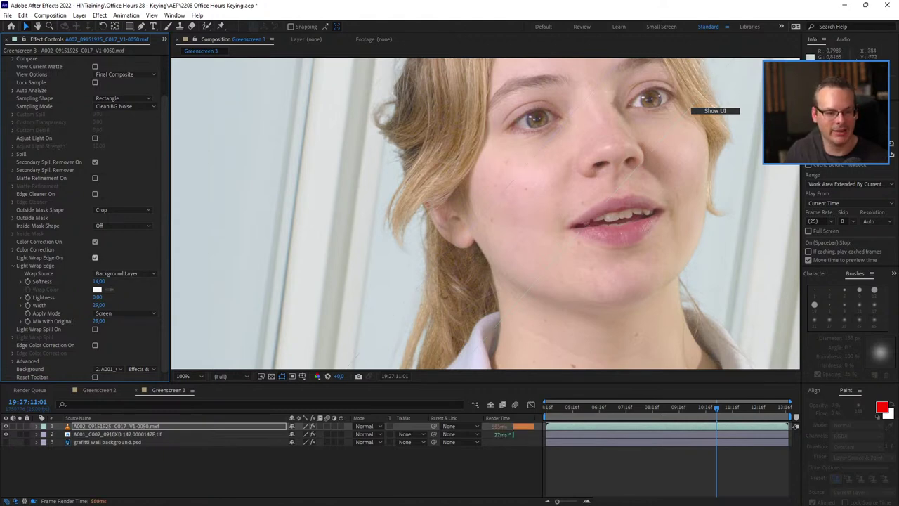
- Compare the hair and face close-up without the light wrap and with its reduced blend, leaving Light Wrap Edge on
left_click(94, 257)
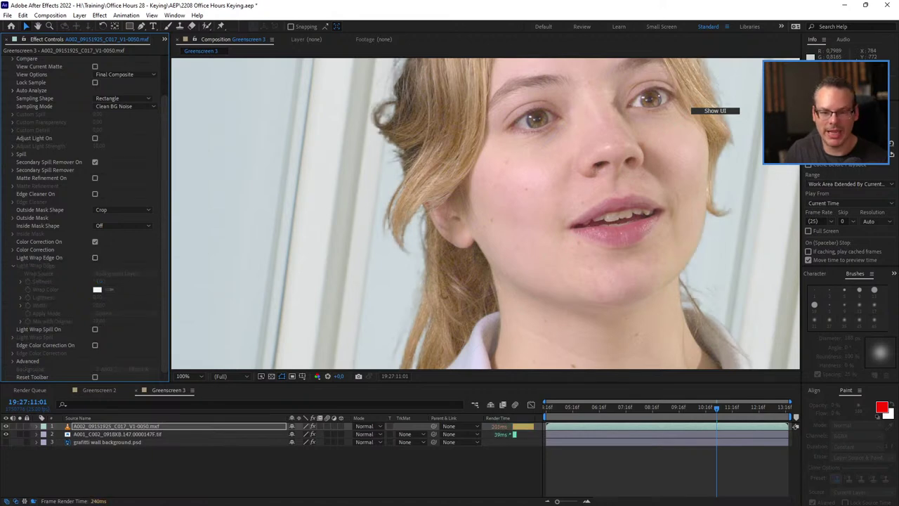
left_click(95, 257)
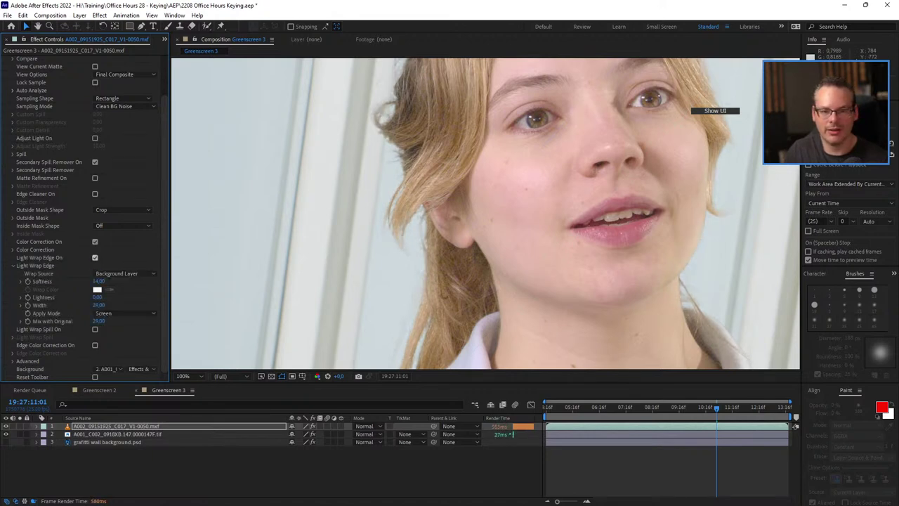
left_click(95, 257)
left_click(95, 257)
left_click(95, 257)
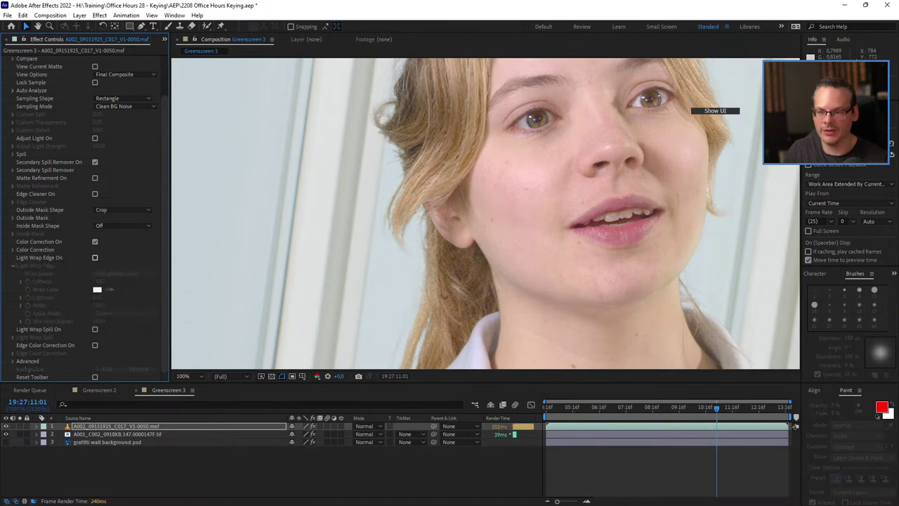
left_click(95, 257)
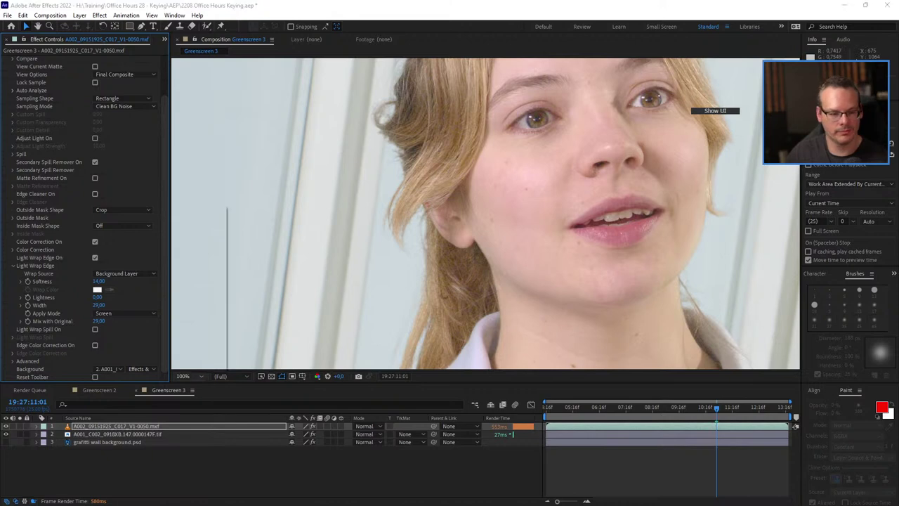
- Fit the full frame in the viewer and compare the blended light wrap off and on, leaving it on
left_click(184, 376)
left_click(190, 220)
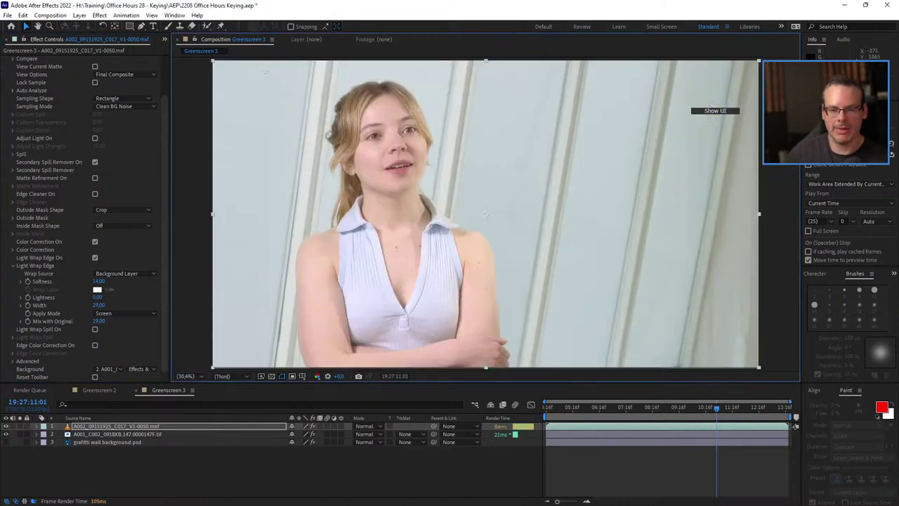
left_click(94, 257)
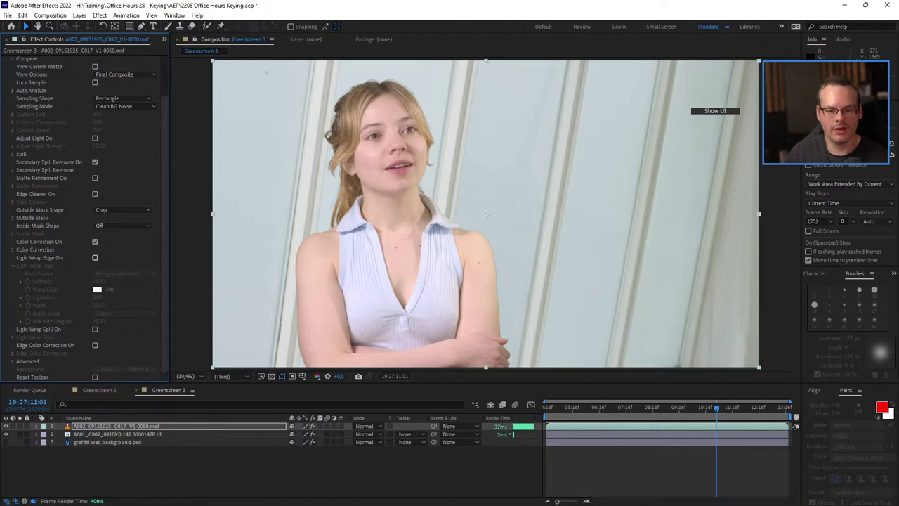
left_click(95, 257)
left_click(95, 257)
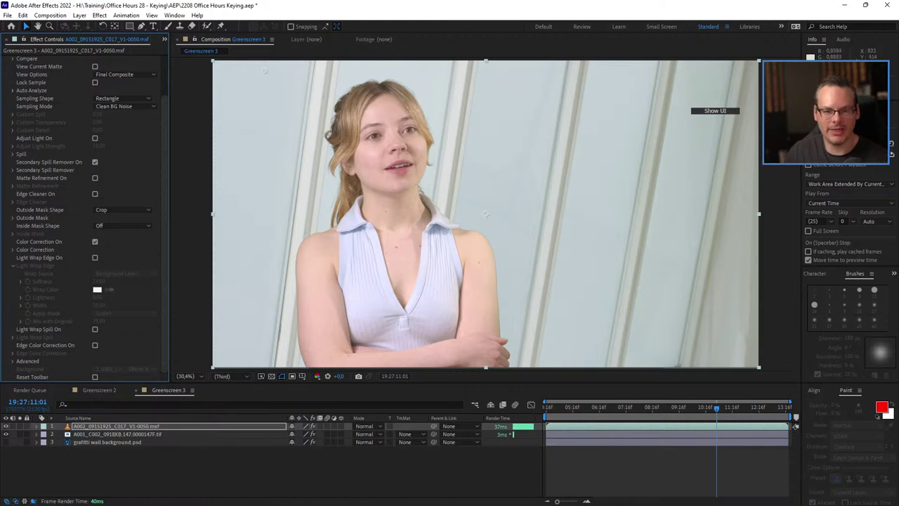
left_click(94, 257)
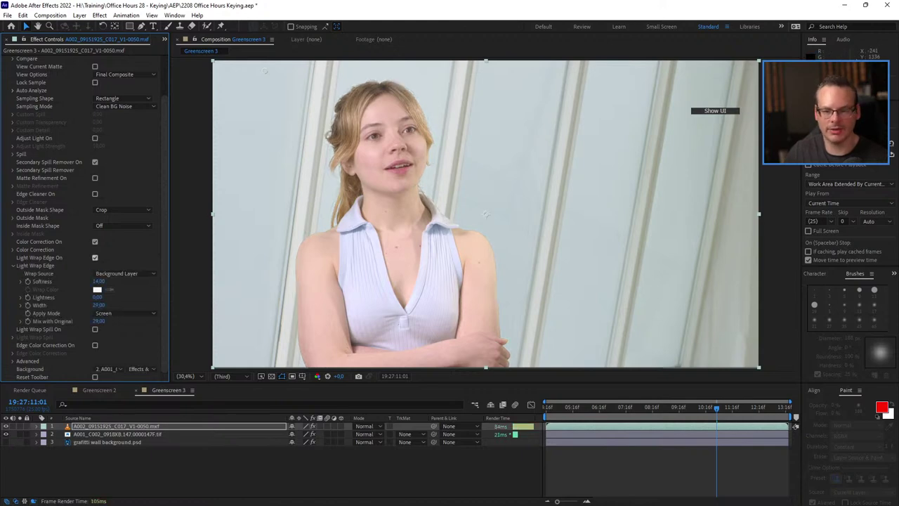
left_click(94, 257)
left_click(95, 257)
left_click(95, 257)
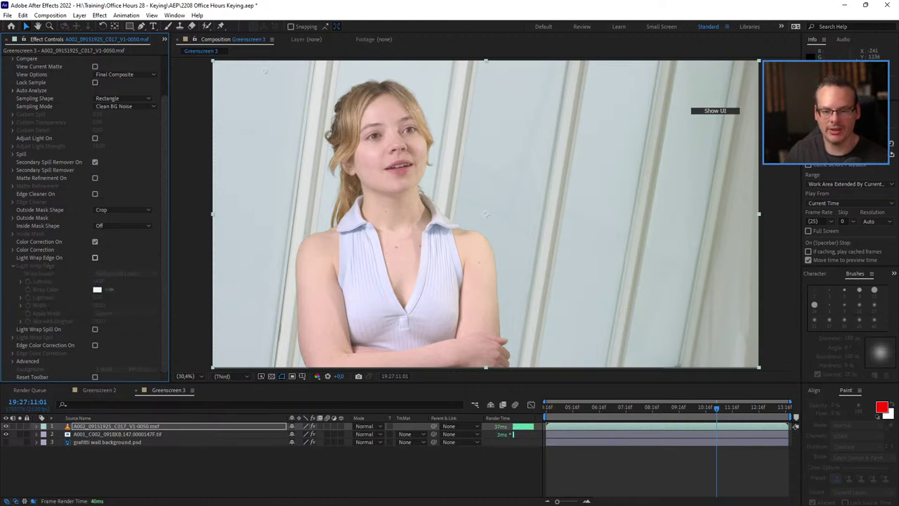
left_click(94, 257)
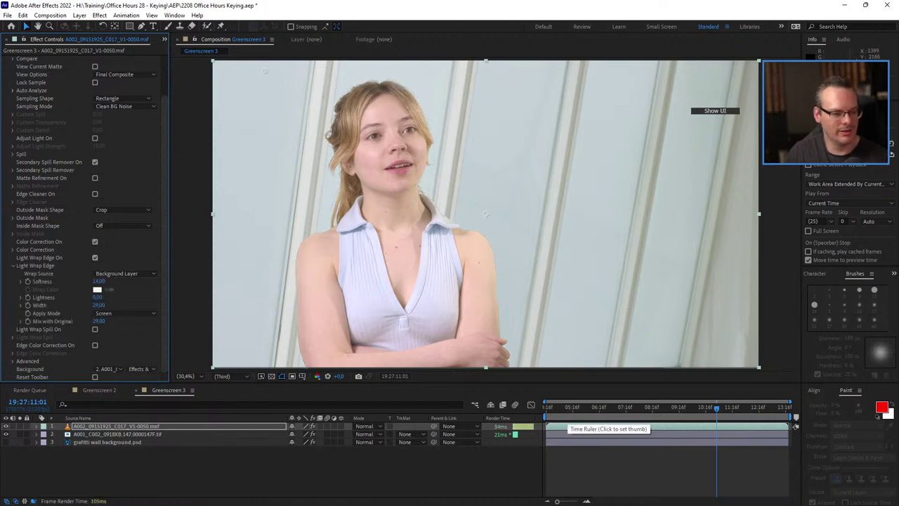
- Preview the finished composite from about 19:27:05:13 and again from 19:27:10:02
left_click(570, 407)
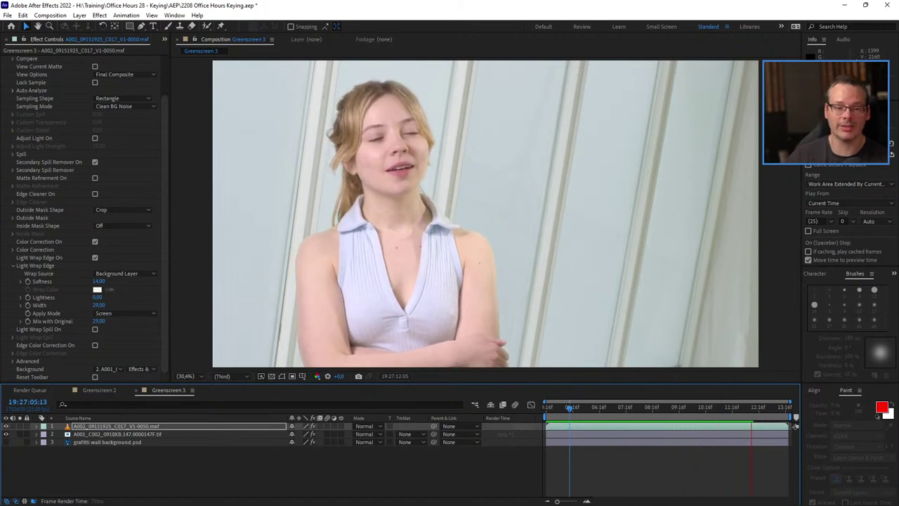
key("space")
left_click_drag(620, 407, 690, 407)
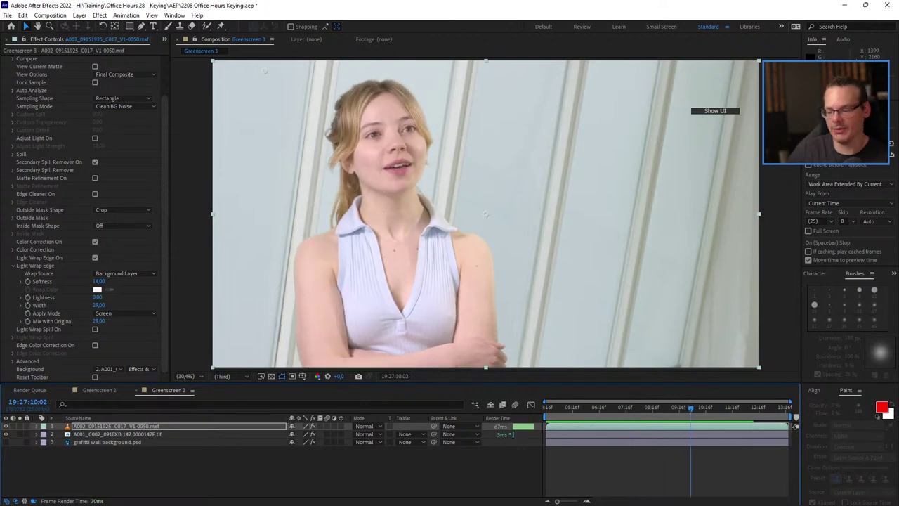
key("space")
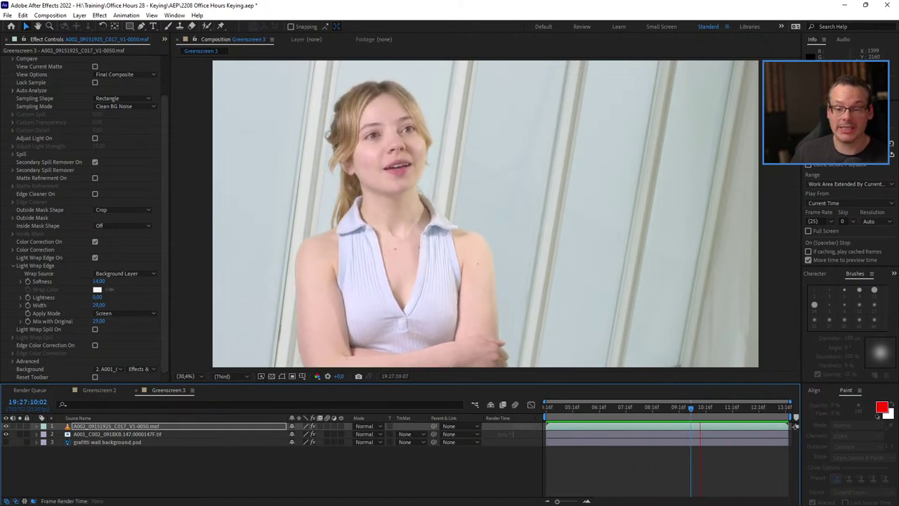
key("space")
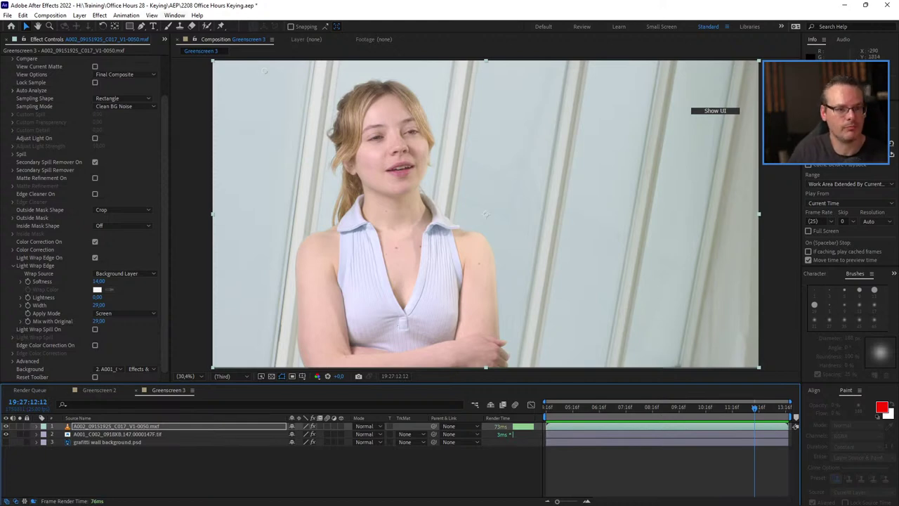
- Create a new composition from the greenscreen clip A001_C025_0101HU.mov in the Greenscreen folder, with the Backgrounds folder also expanded
left_click(165, 40)
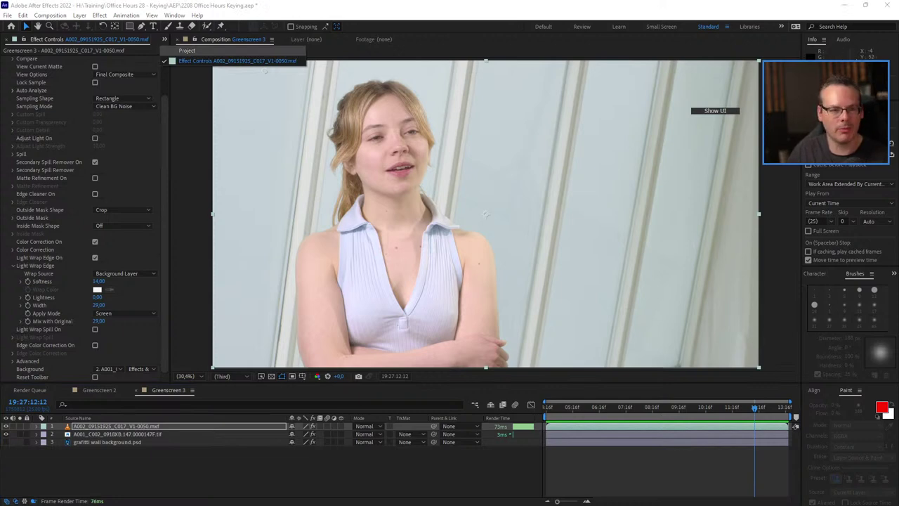
left_click(187, 51)
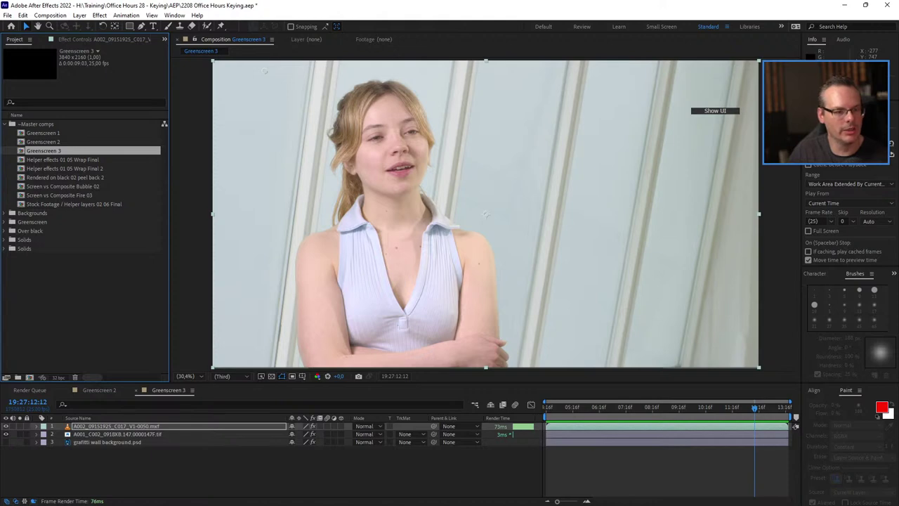
left_click(4, 213)
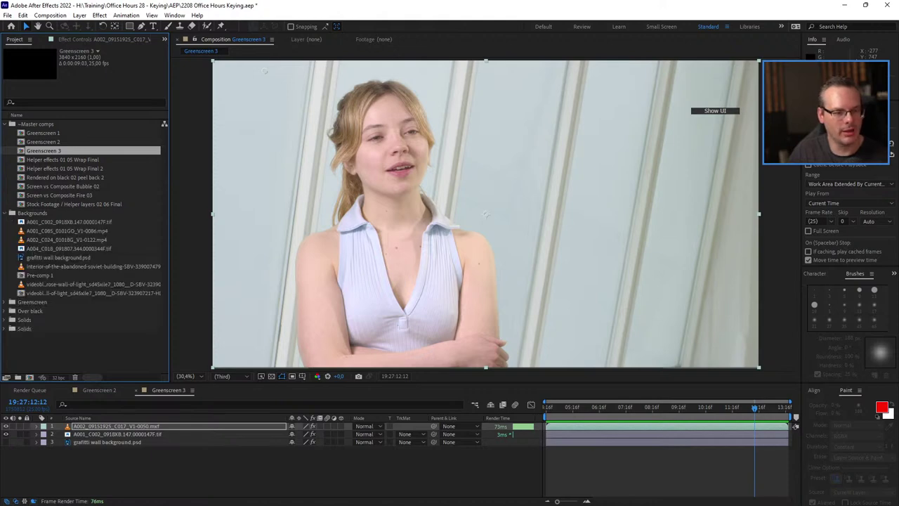
left_click(4, 302)
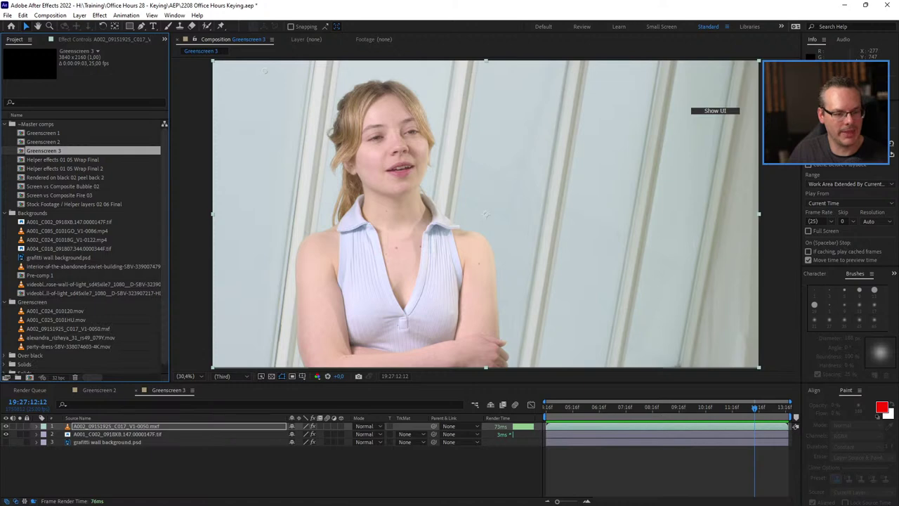
left_click(54, 310)
left_click(57, 319)
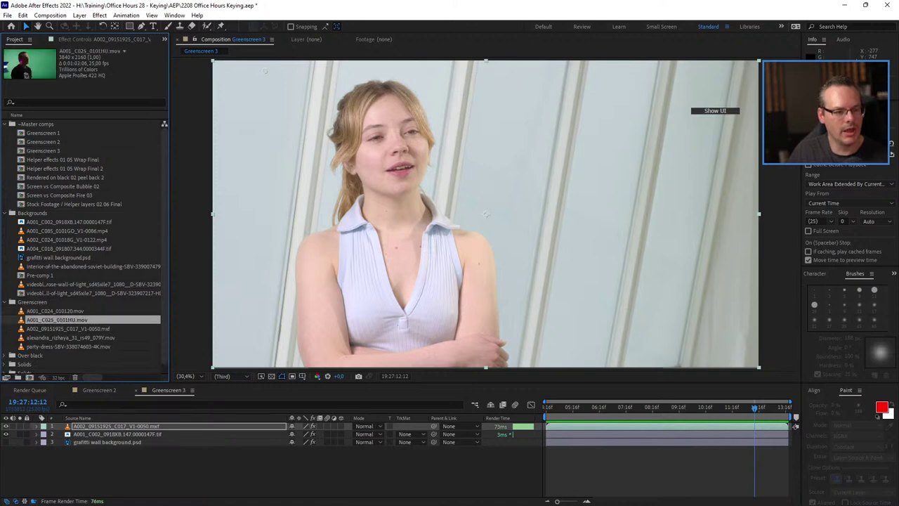
left_click_drag(56, 319, 30, 377)
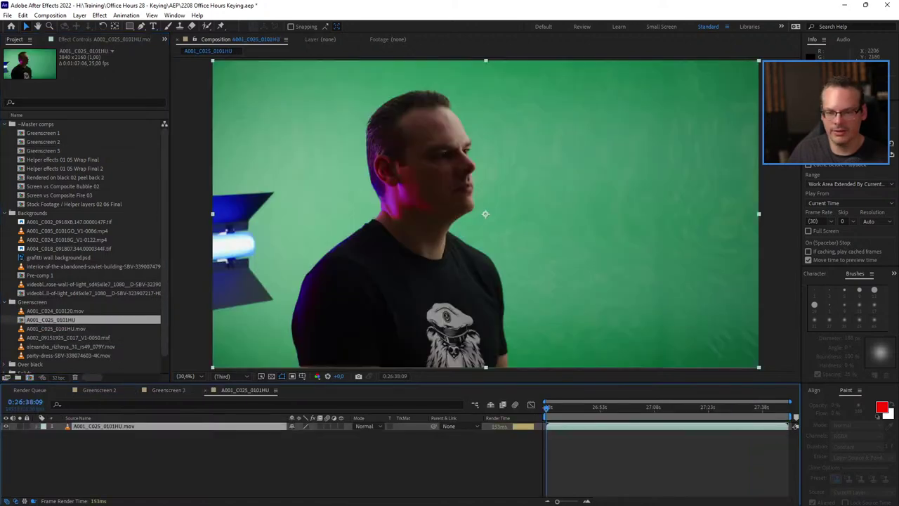
- Place the background image A001_C002_0918XB.147.0000147F.tif beneath the greenscreen clip, with the playhead at 0:27:24:01
left_click_drag(602, 407, 711, 407)
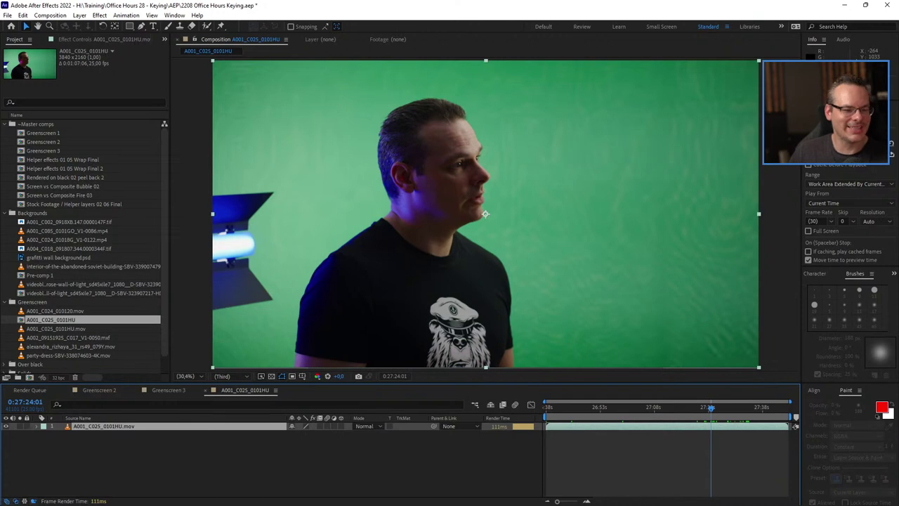
left_click(5, 302)
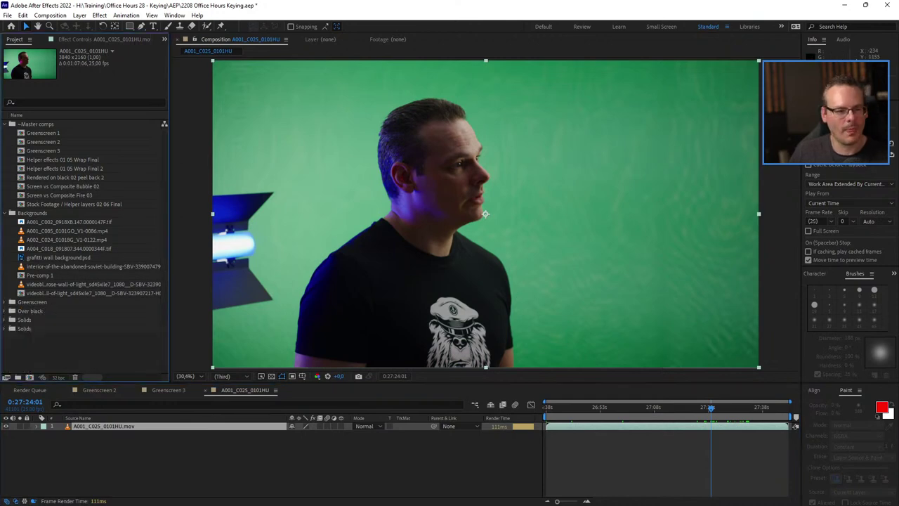
left_click(70, 222)
left_click_drag(70, 222, 109, 463)
left_click(106, 426)
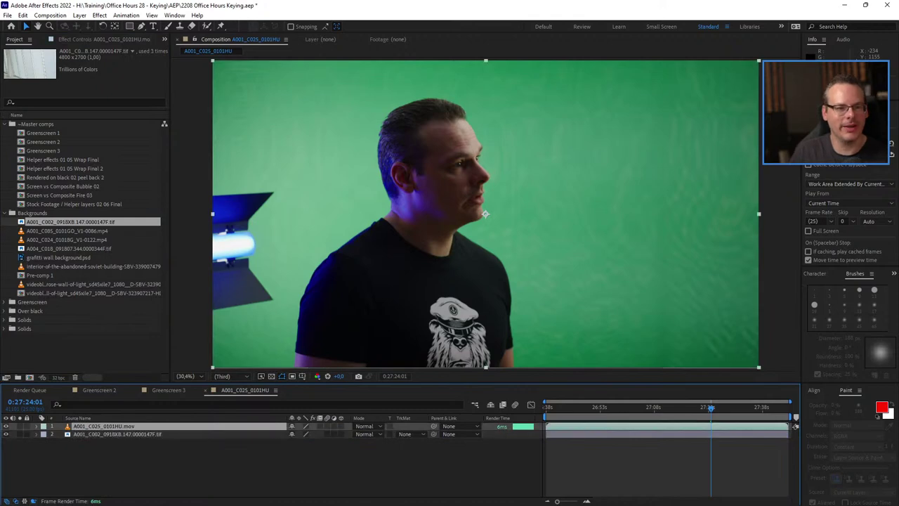
- Apply BCC Primatte Studio to the A001_C025_0101HU.mov layer and show its on-screen toolbar
left_click(100, 15)
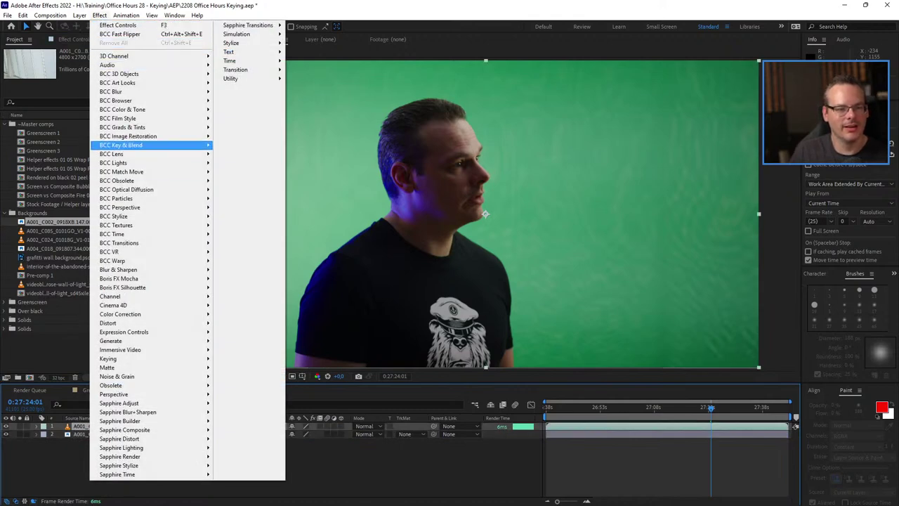
key("Right")
key("Down")
key("Down")
key("Down")
key("Down")
key("Down")
key("Down")
key("Down")
key("Down")
key("Down")
key("Down")
key("Down")
key("Down")
key("Down")
key("Down")
key("Down")
key("Down")
key("Down")
key("Down")
key("Down")
key("Down")
key("Return")
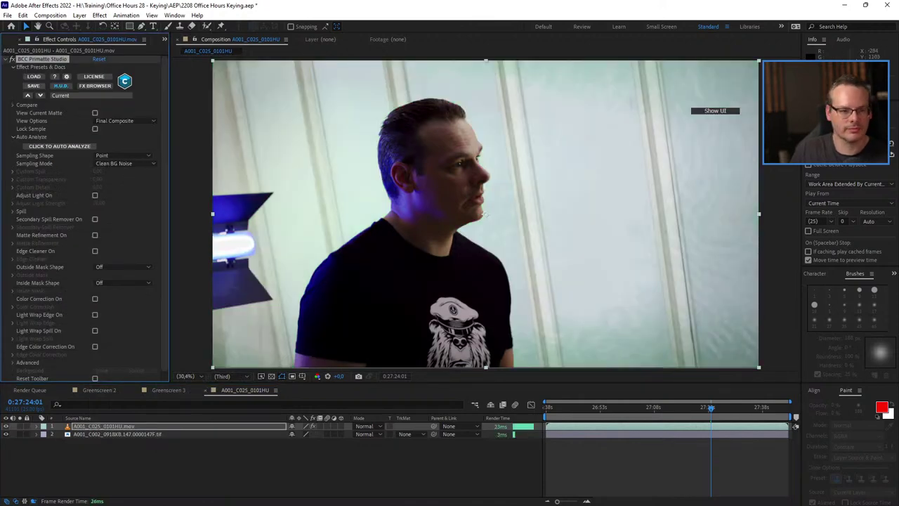
left_click(715, 110)
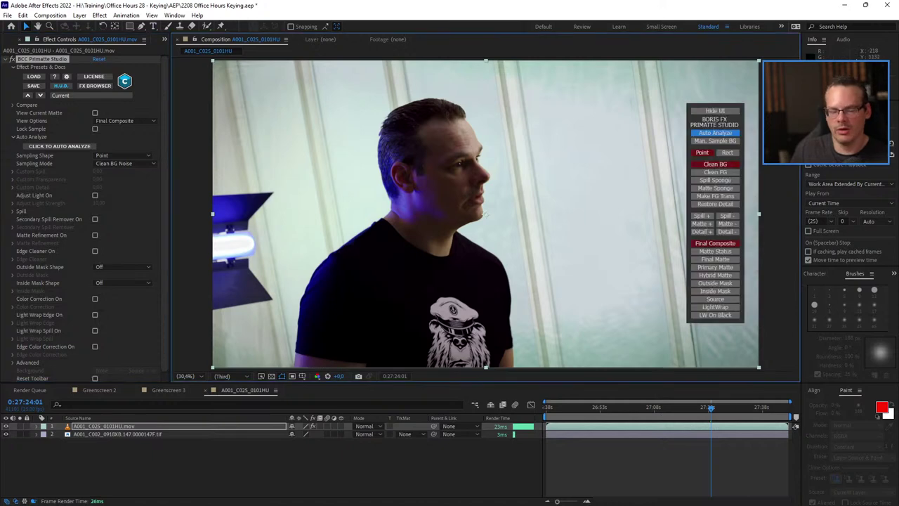
- Set the Outside Mask Shape to Mocha Mask and launch Mocha from the Outside Mask settings
left_click(123, 267)
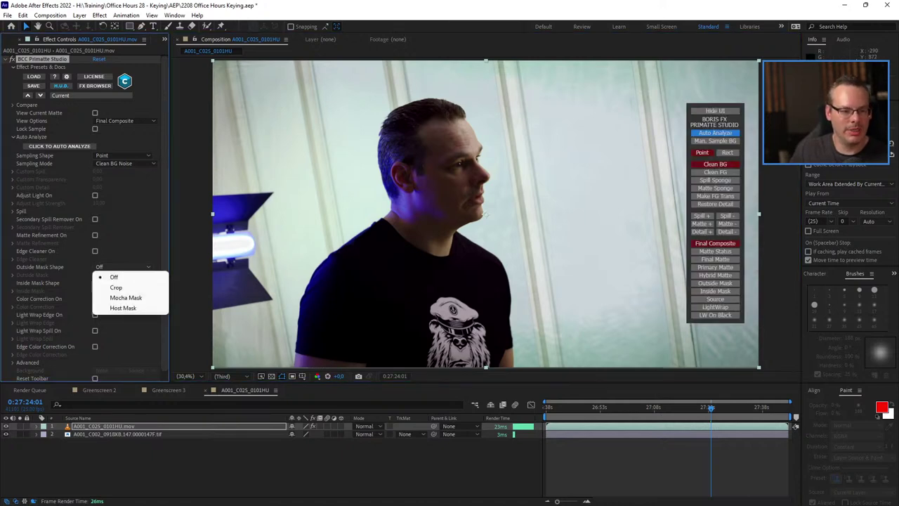
left_click(116, 295)
left_click(12, 275)
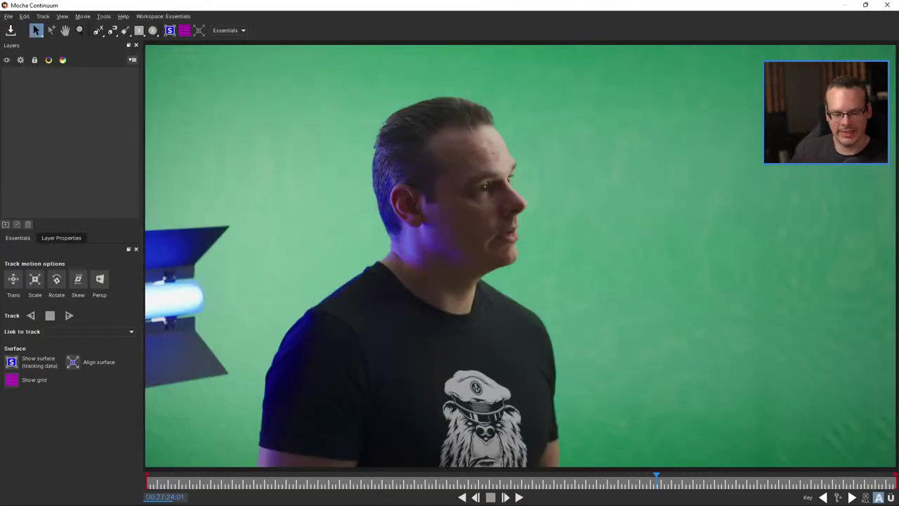
- Draw a loose closed X-spline around the man at 00:27:24:01, leaving the studio lamp outside and extending below the frame
key("z")
left_click_drag(476, 237, 477, 260)
left_click(97, 31)
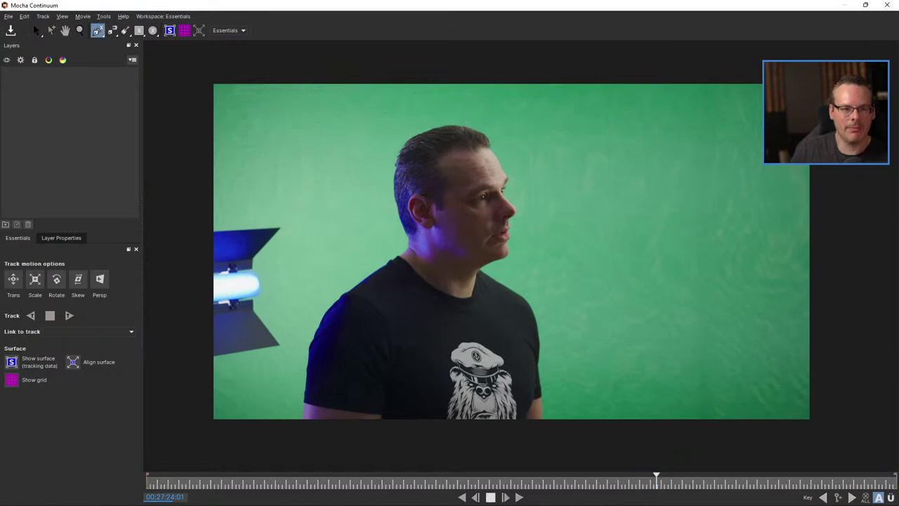
left_click(288, 453)
left_click(307, 304)
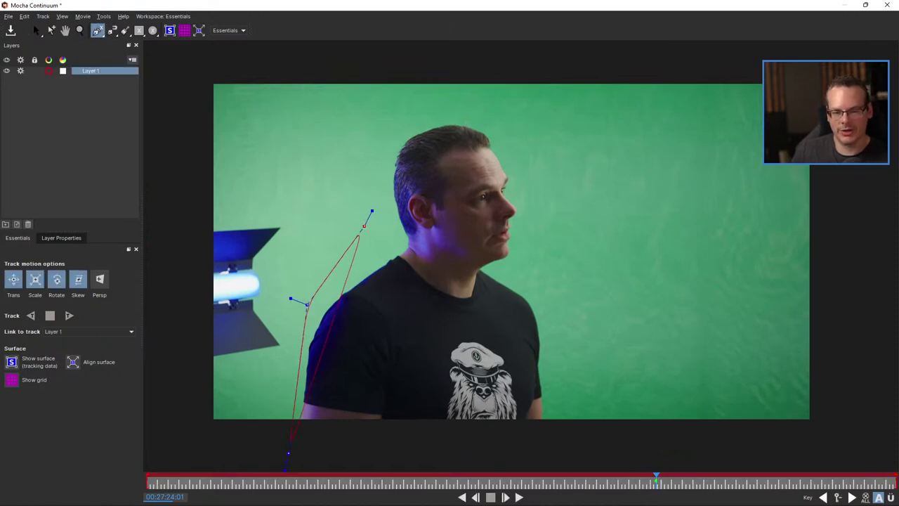
left_click(361, 218)
left_click(379, 104)
left_click(514, 88)
left_click(561, 281)
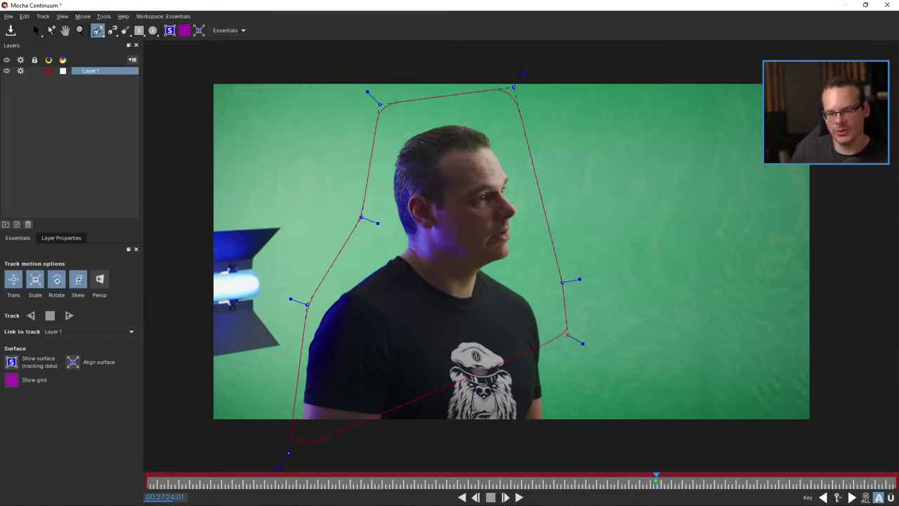
left_click(590, 467)
right_click(590, 467)
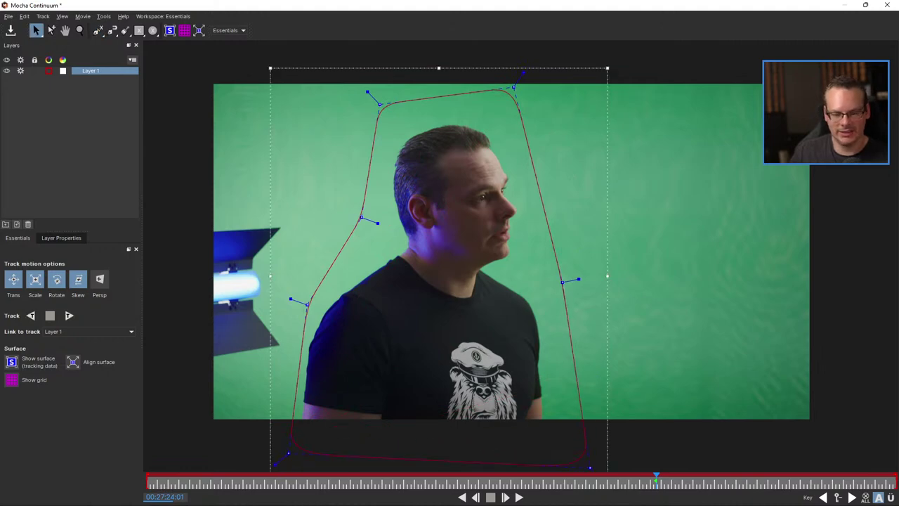
left_click_drag(288, 453, 280, 463)
- At 00:27:05:19, move the mask over the man and widen its right side around his shoulder and arm
left_click_drag(656, 477, 457, 477)
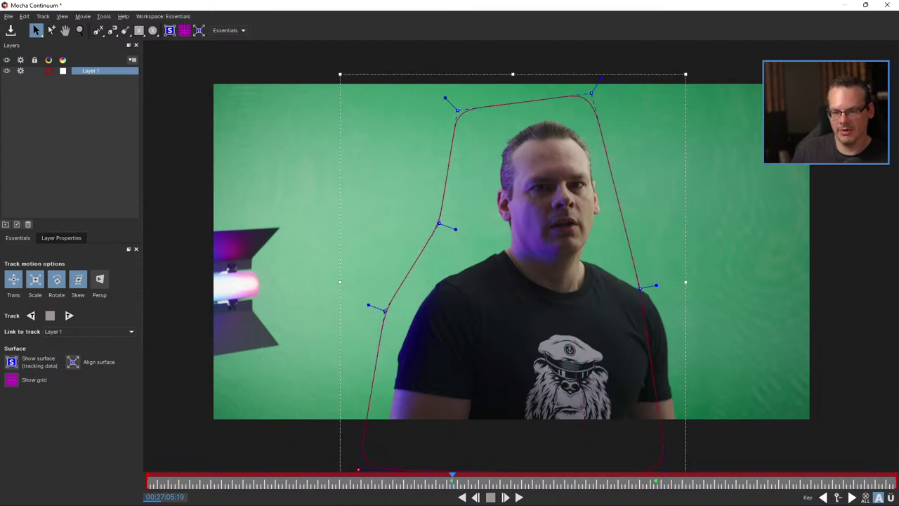
left_click_drag(640, 286, 674, 248)
key("x")
left_click_drag(646, 436, 672, 437)
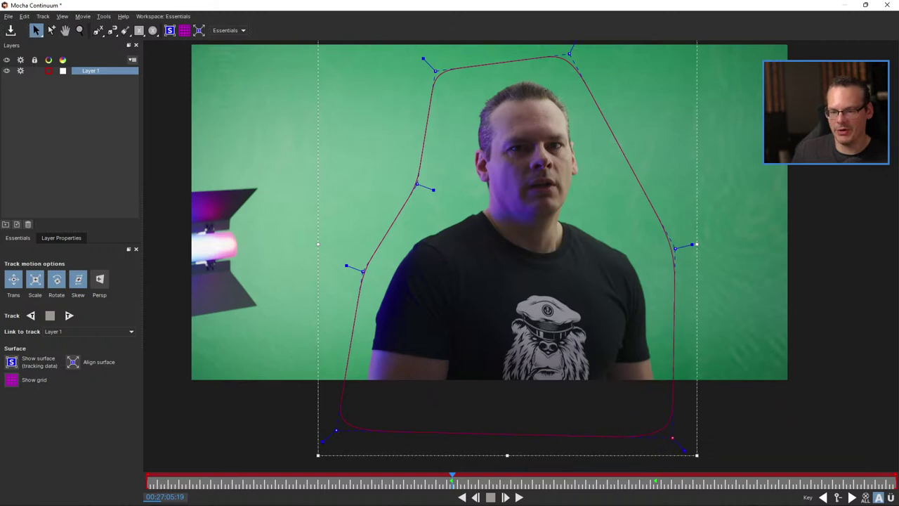
- Reposition the whole mask to follow the man at 00:26:51:19, 00:27:03:09 and 00:27:12:24
left_click_drag(452, 475, 278, 475)
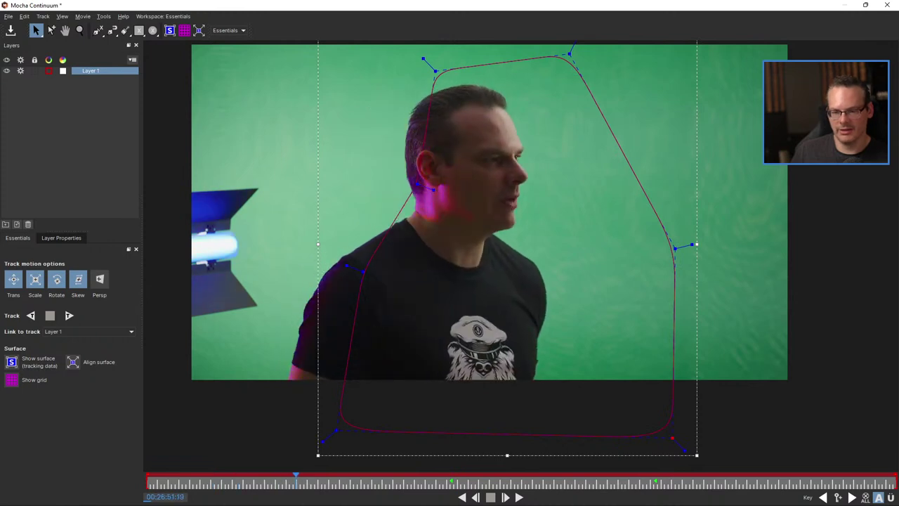
left_click_drag(507, 244, 439, 240)
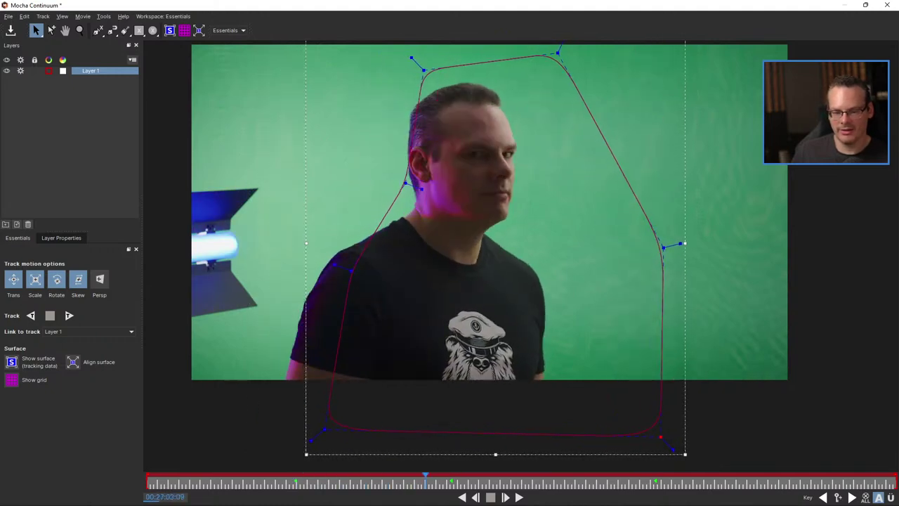
left_click_drag(660, 437, 598, 433)
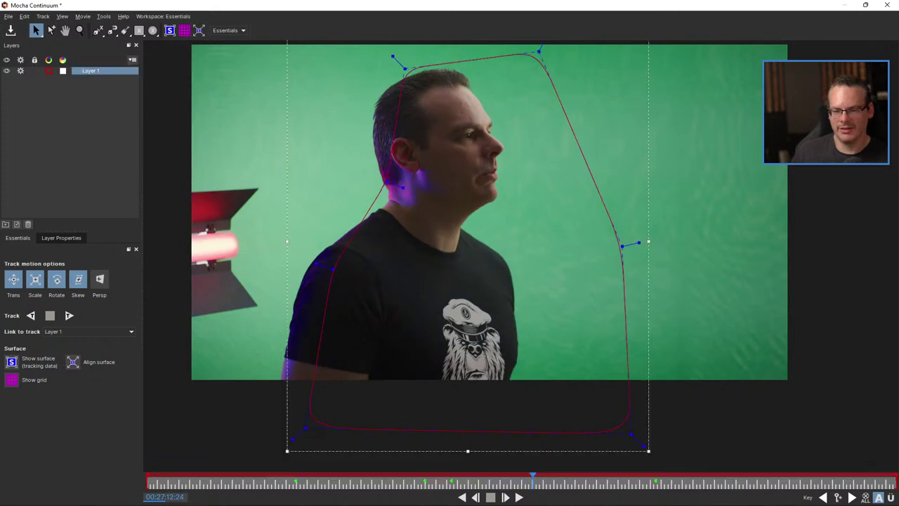
left_click_drag(622, 246, 571, 243)
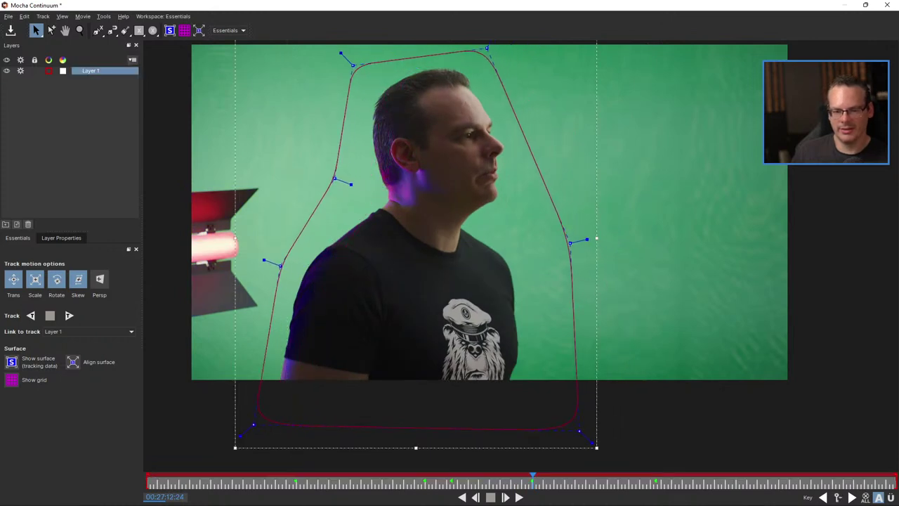
- At 00:27:35:08, turn on Überkey and widen the mask around the man's face, and save it back to After Effects
left_click_drag(532, 482, 782, 483)
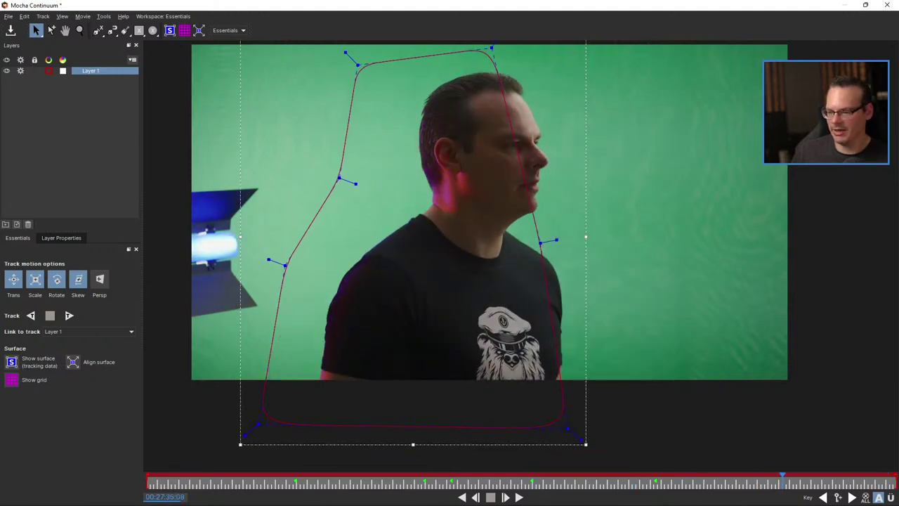
left_click(892, 498)
left_click_drag(540, 243, 596, 242)
left_click_drag(491, 48, 568, 55)
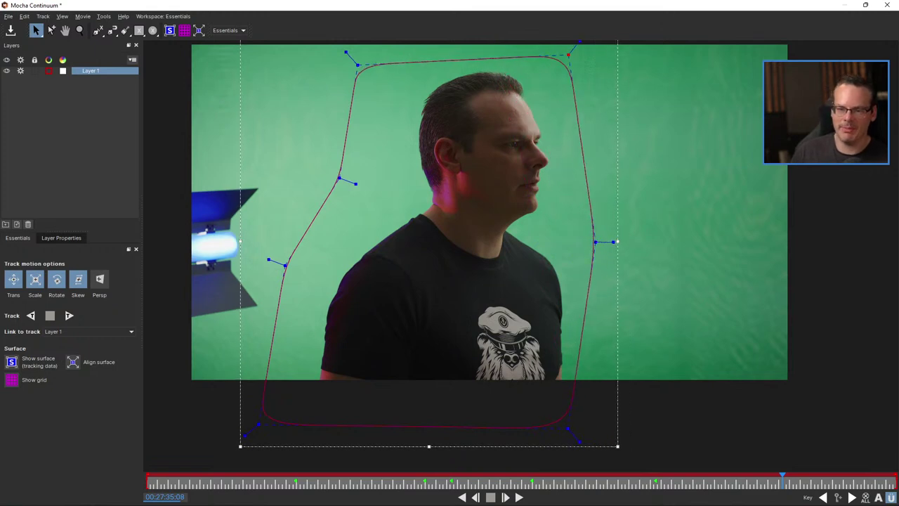
left_click_drag(782, 481, 896, 482)
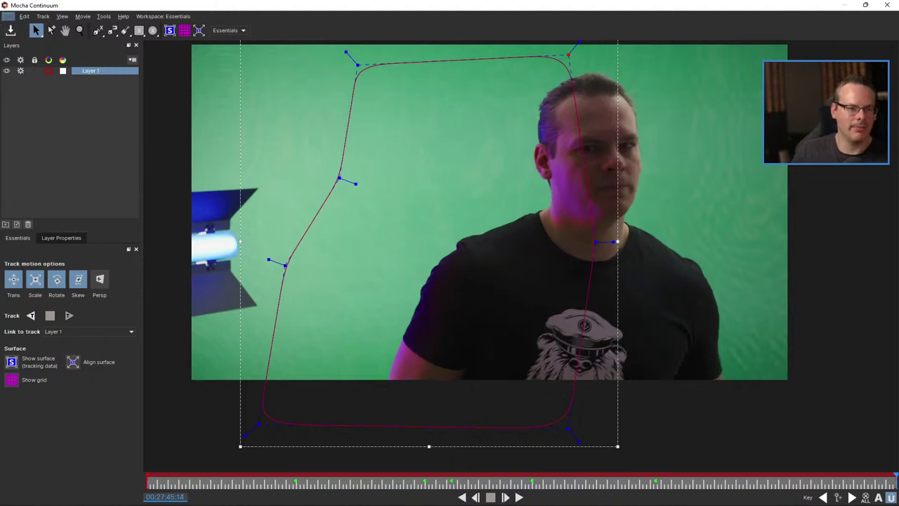
left_click(8, 17)
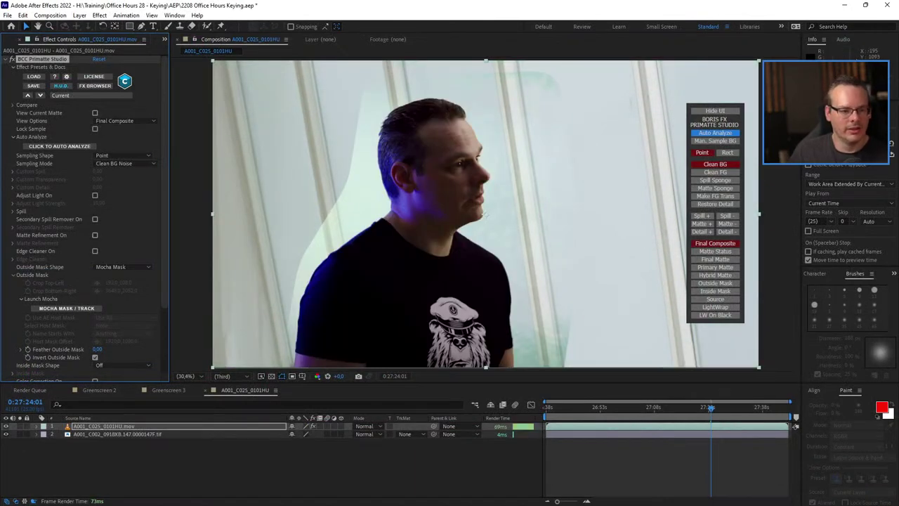
- Collapse the Outside Mask settings and clean the leftover background with a rectangular Clean BG sample behind the man's neck
left_click(13, 274)
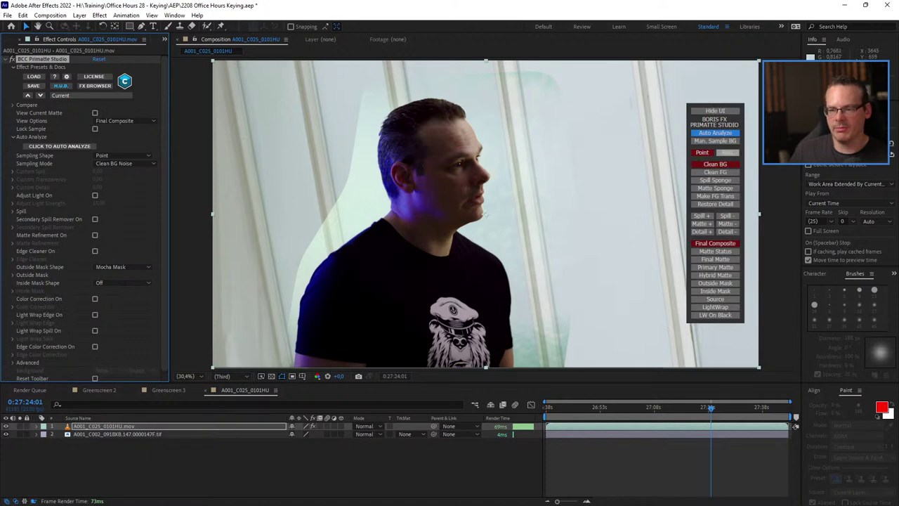
left_click(727, 153)
left_click_drag(345, 192, 361, 209)
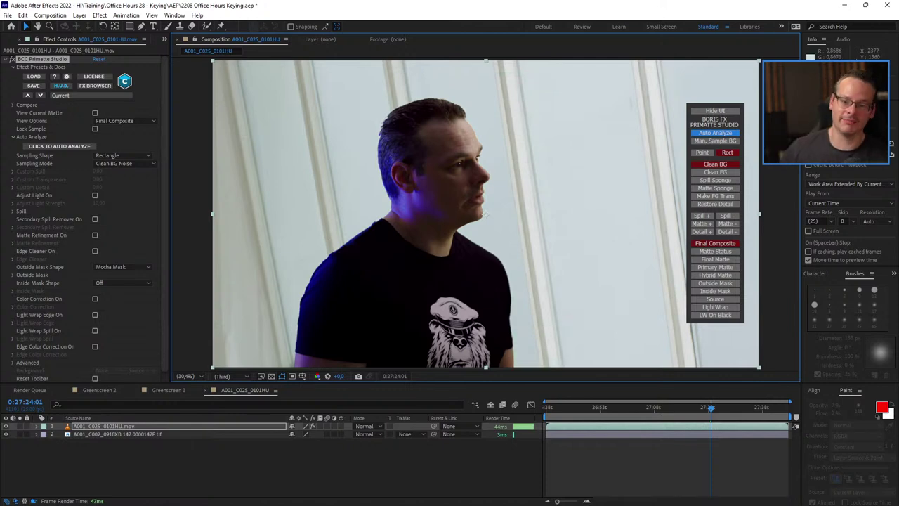
- Limit the work area to a short range ending at 0:27:24:21 and preview the keyed composite
left_click_drag(683, 407, 714, 407)
key("b")
key("n")
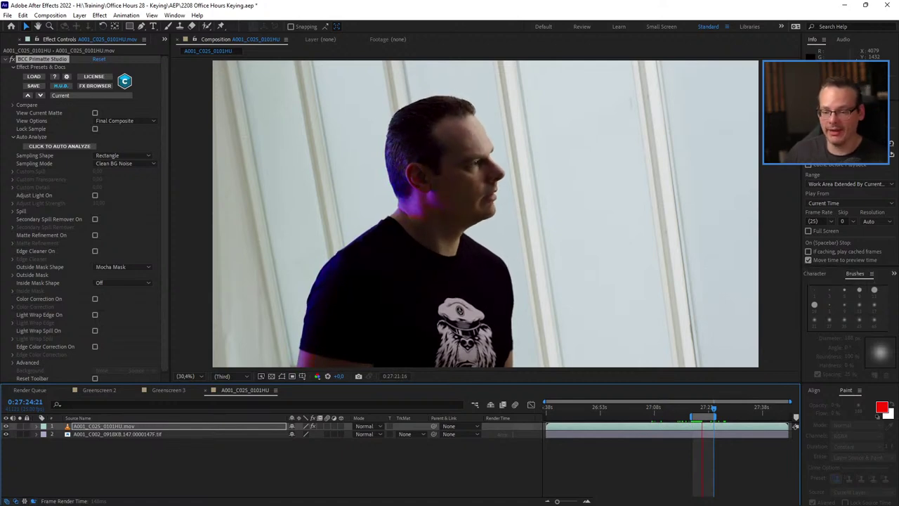
key("space")
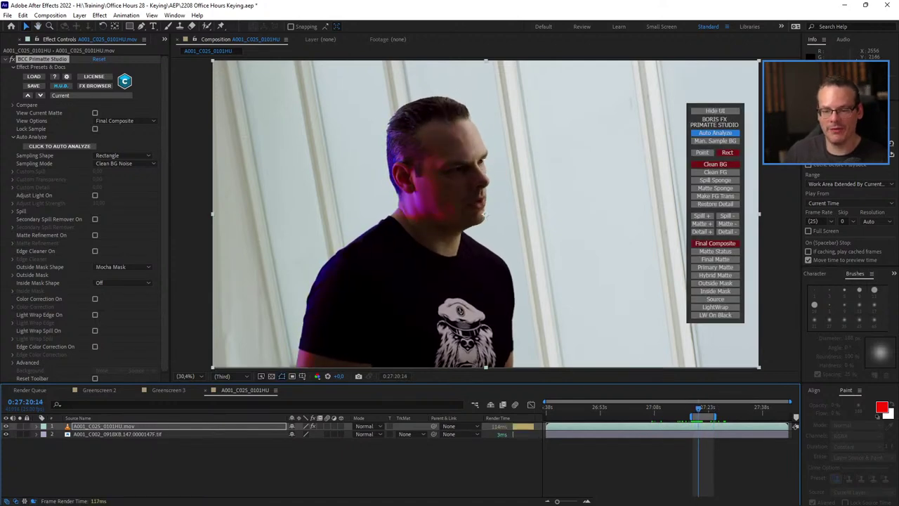
key("space")
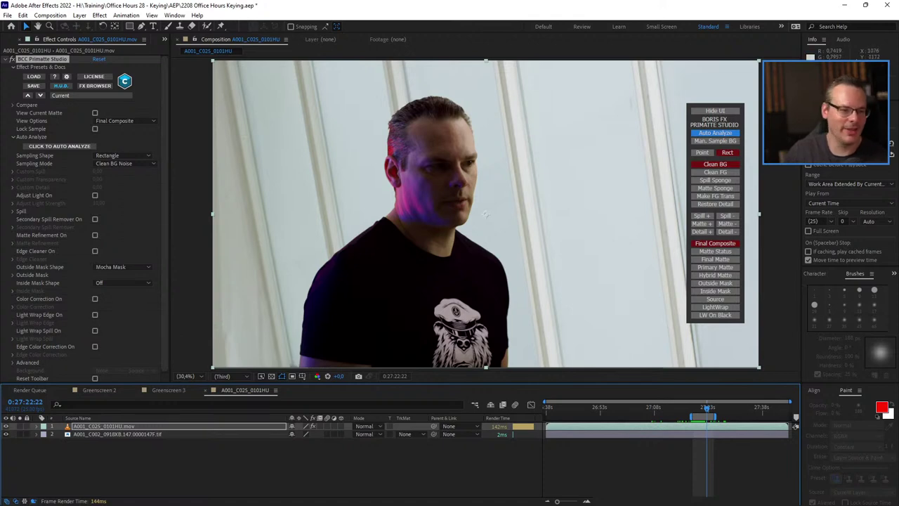
- Browse the project's backgrounds and add A001_C085_0101GO_V1-0086.mp4 to the composition beneath the keyed clip
left_click(165, 39)
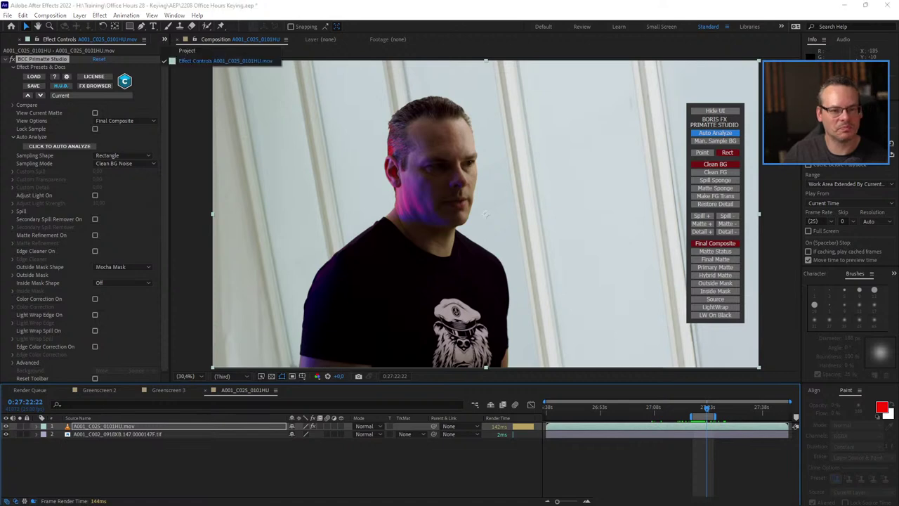
left_click(185, 52)
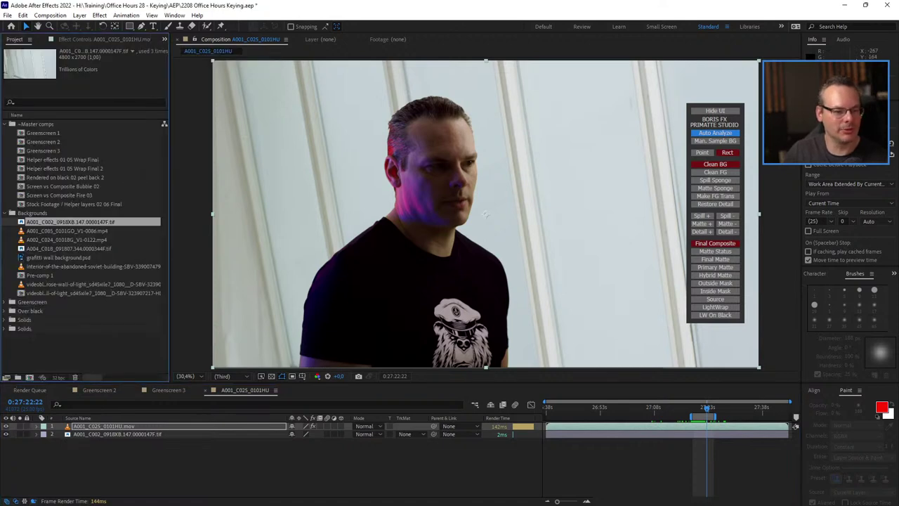
left_click(91, 267)
left_click(91, 285)
left_click(91, 293)
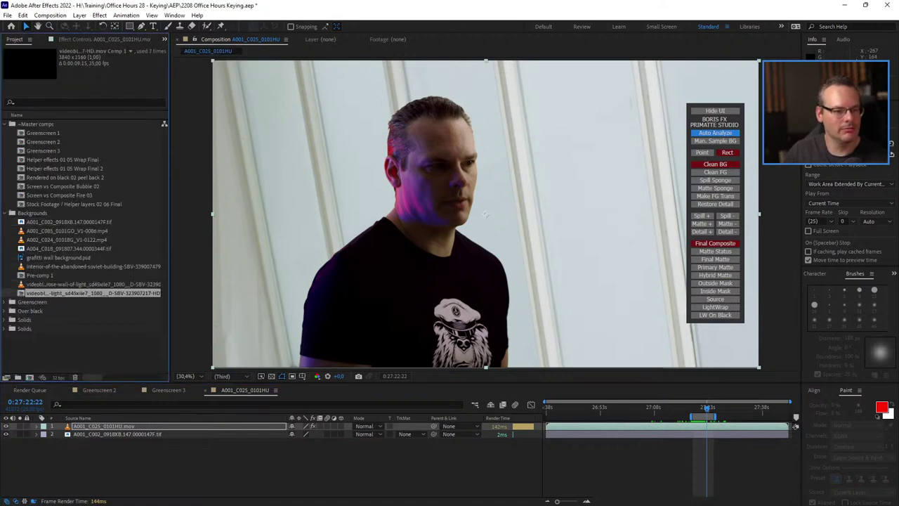
left_click(70, 249)
left_click(59, 258)
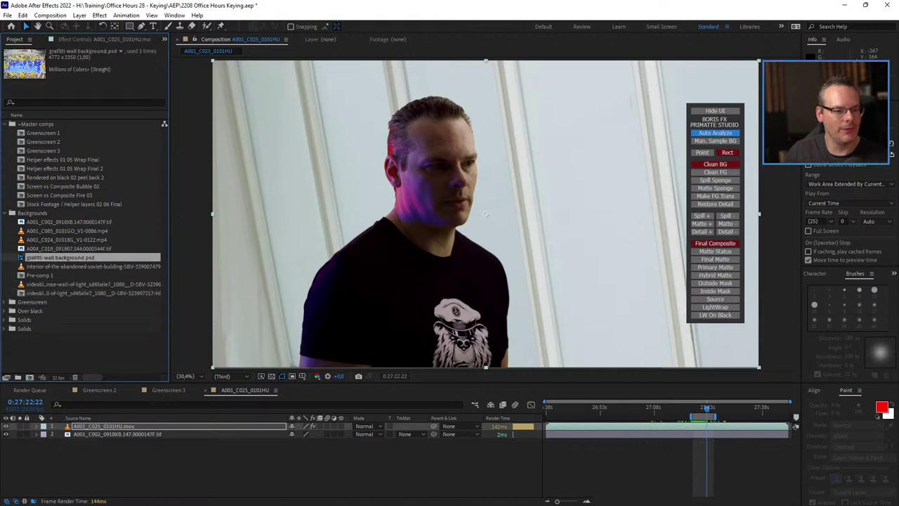
left_click(71, 222)
key("Down")
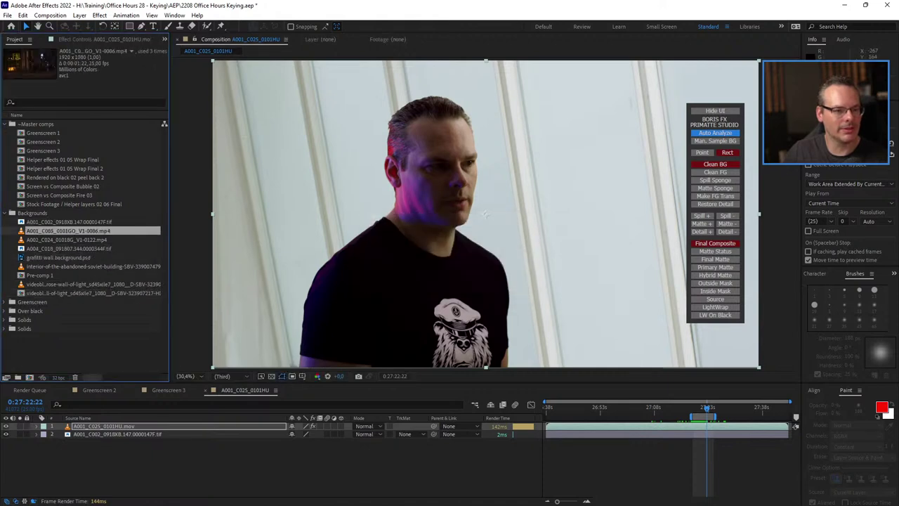
key("ctrl+slash")
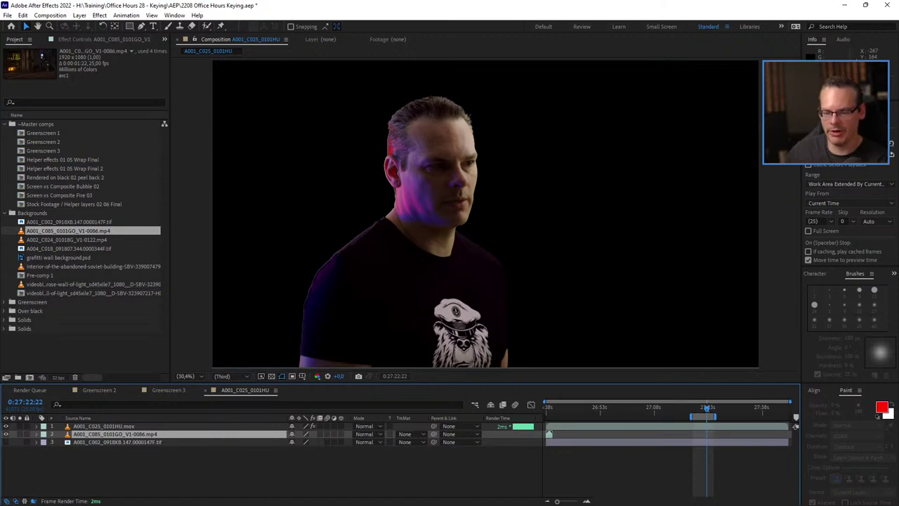
- Move the street background clip to around 0:27:22:19, fit it to the composition frame and preview it
left_click_drag(583, 433, 708, 433)
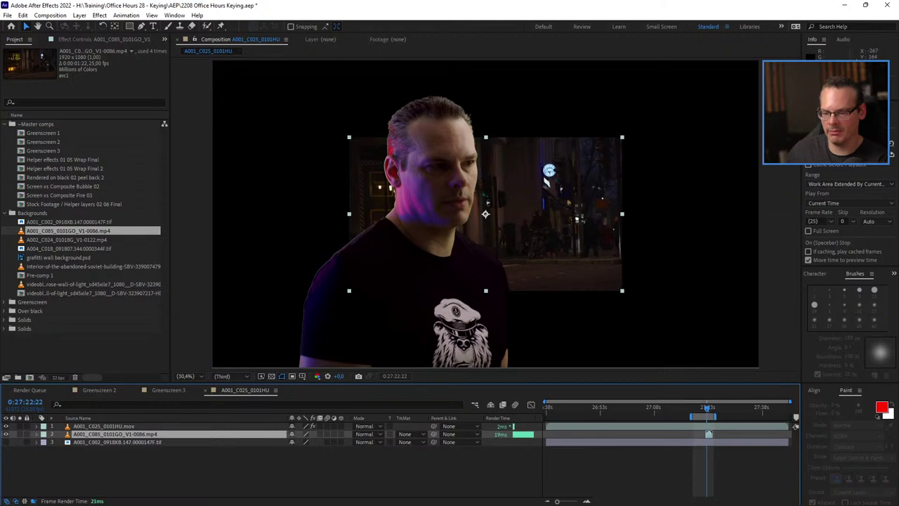
key("space")
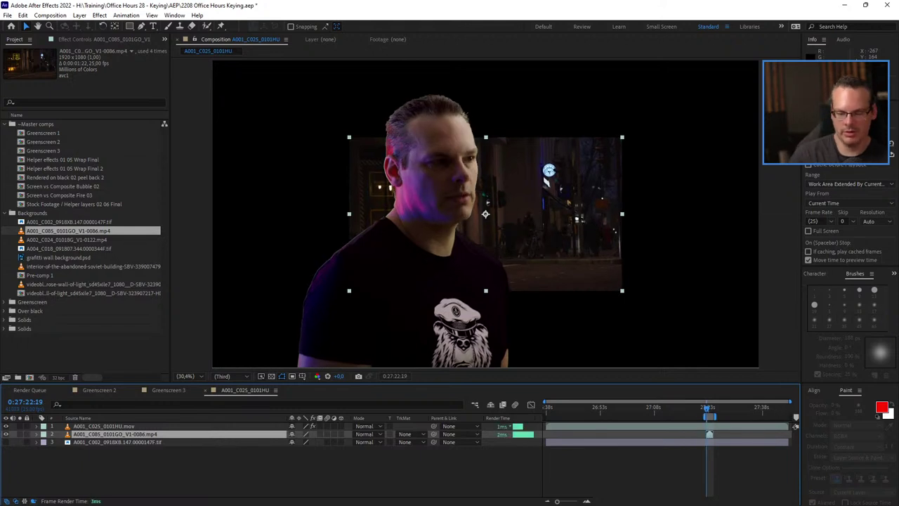
key("ctrl+alt+f")
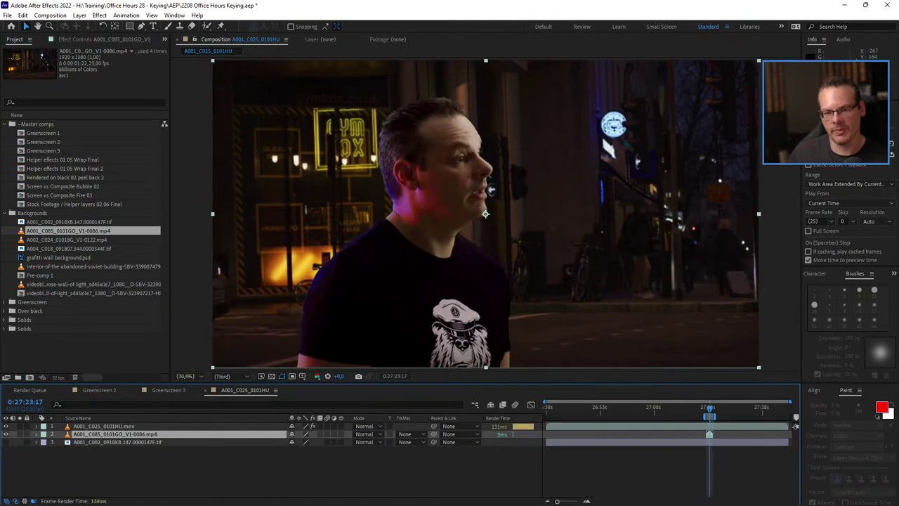
key("space")
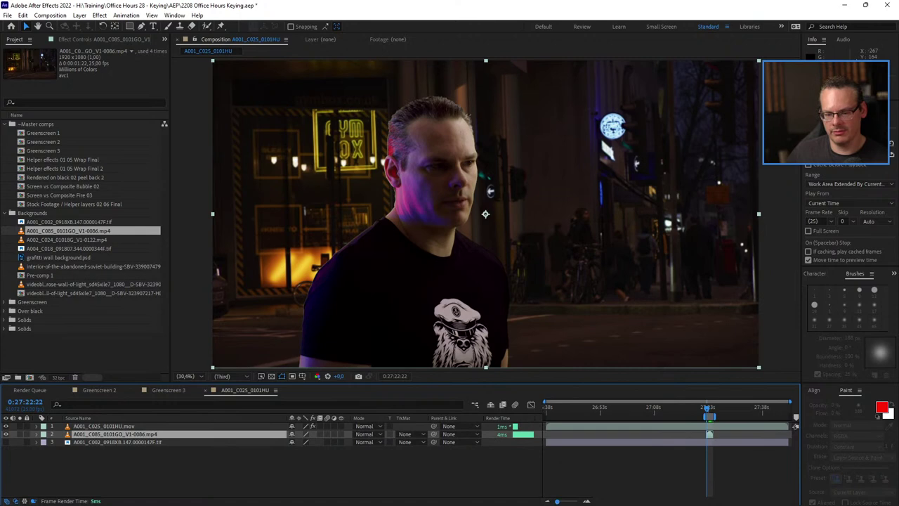
- Freeze the street background clip on its first frame at 0:27:22:19 and preview the composite
key("semicolon")
key("i")
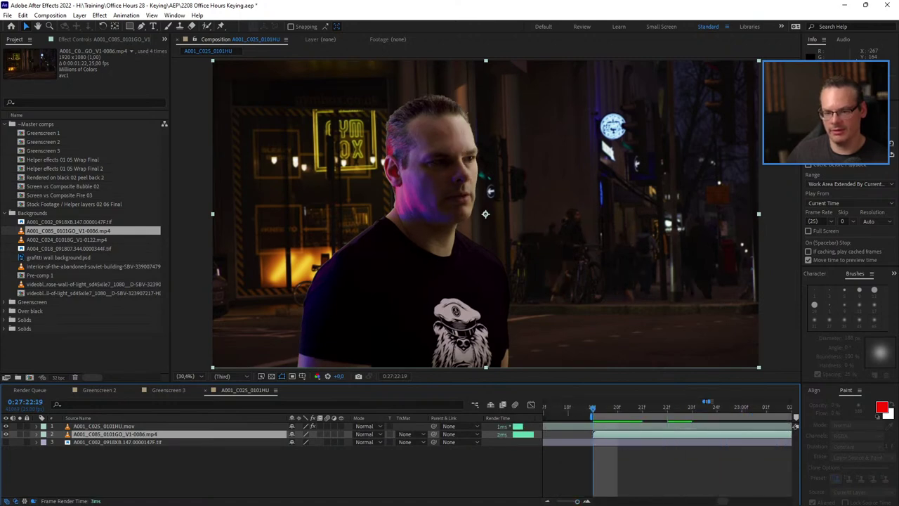
right_click(616, 149)
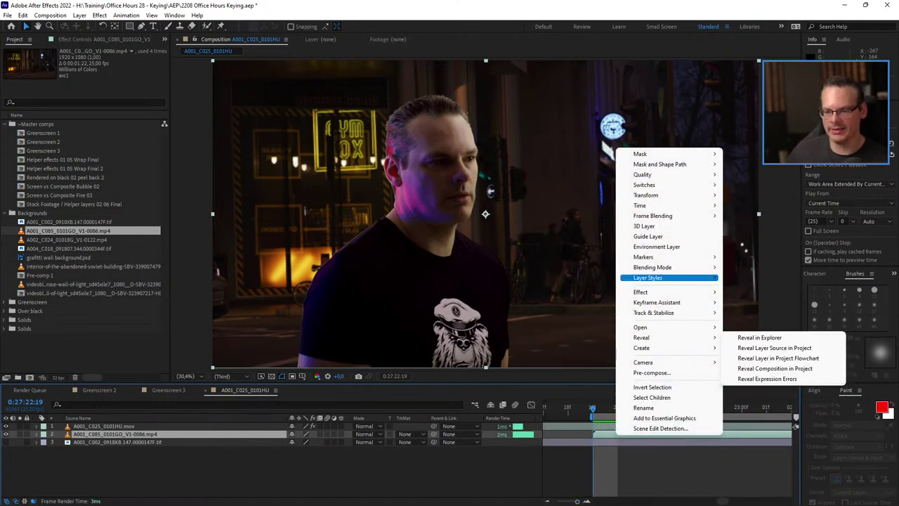
mouse_move(667, 205)
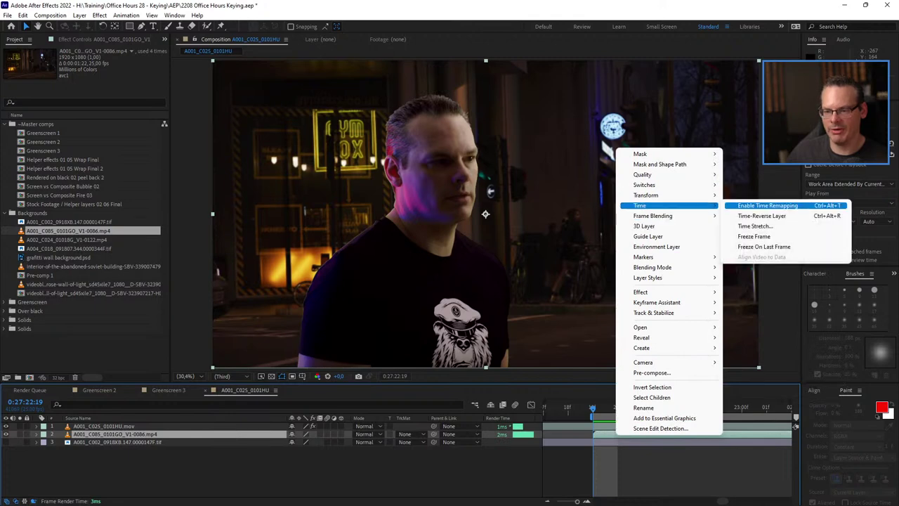
left_click(767, 206)
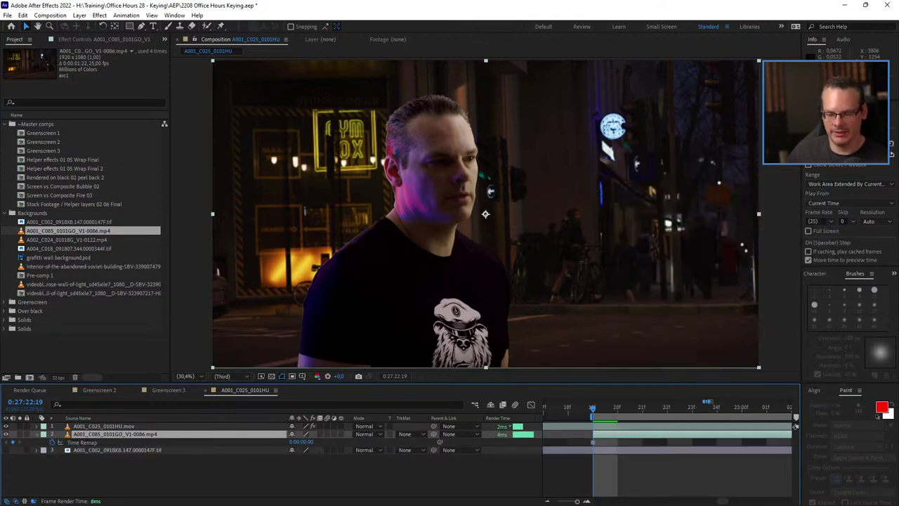
key("space")
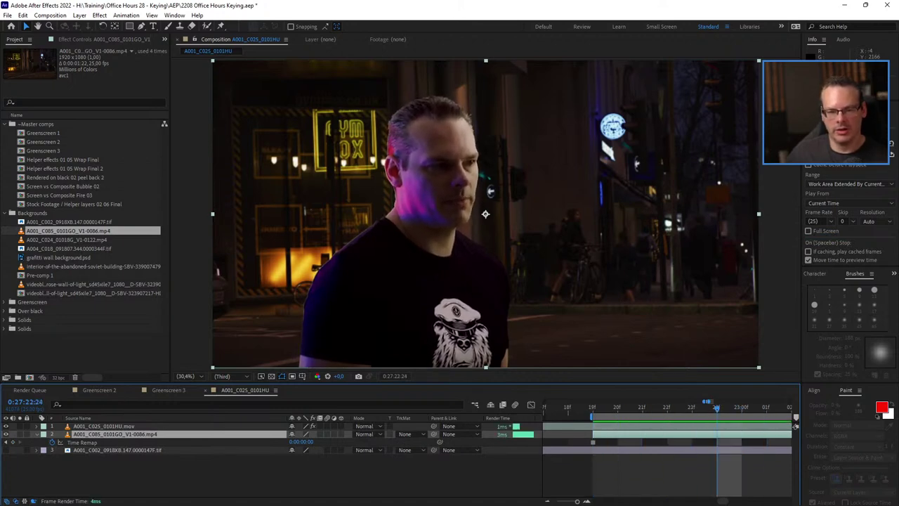
- Turn on the keyed clip's Primatte Color Correction with Temperature -20, Saturation -30, Brightness -11, Contrast 5 and Gamma 1.20
left_click(134, 426)
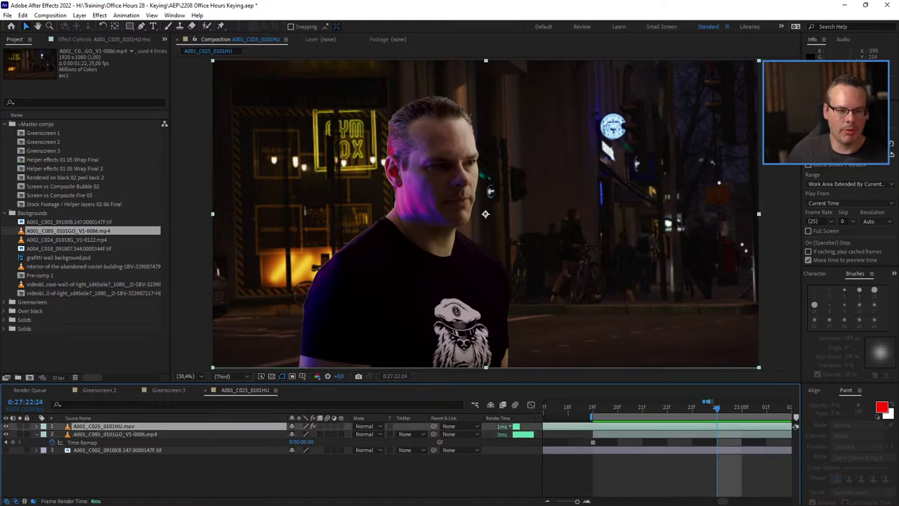
key("F3")
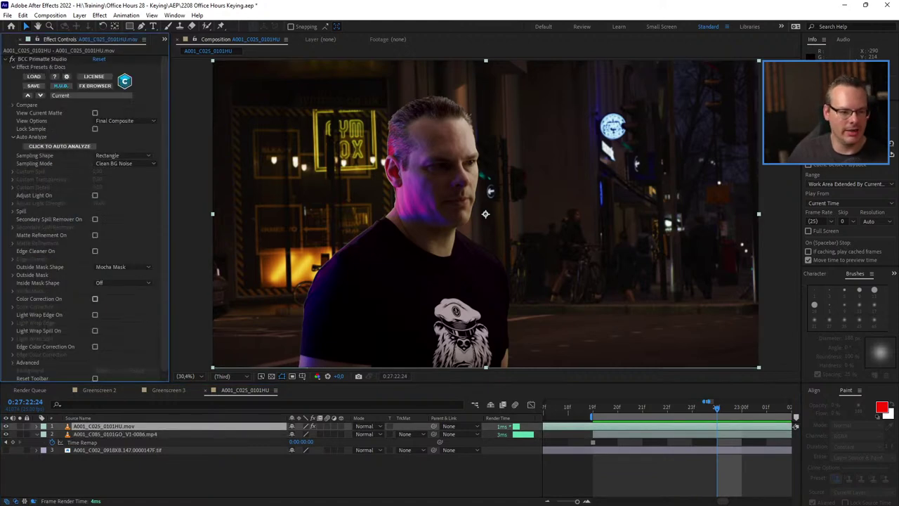
left_click(95, 300)
left_click(12, 307)
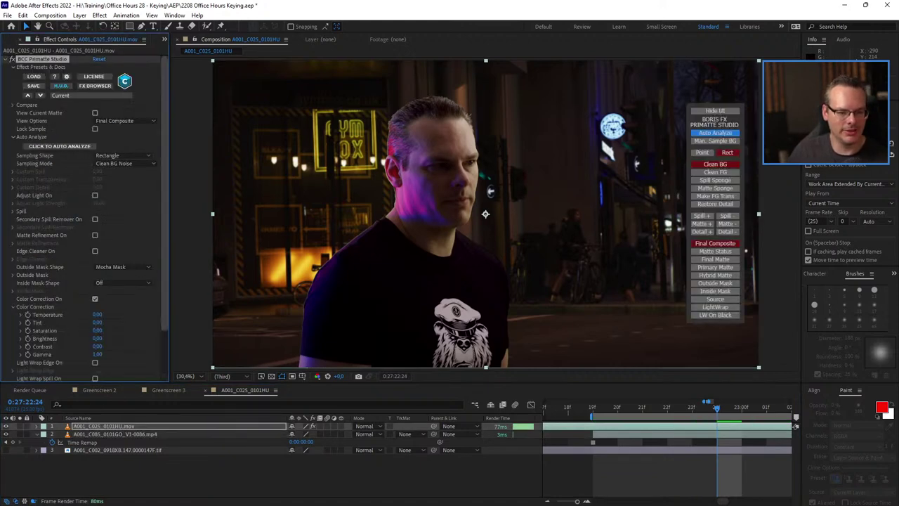
scroll(97, 281, "down", 2)
left_click_drag(97, 271, 83, 271)
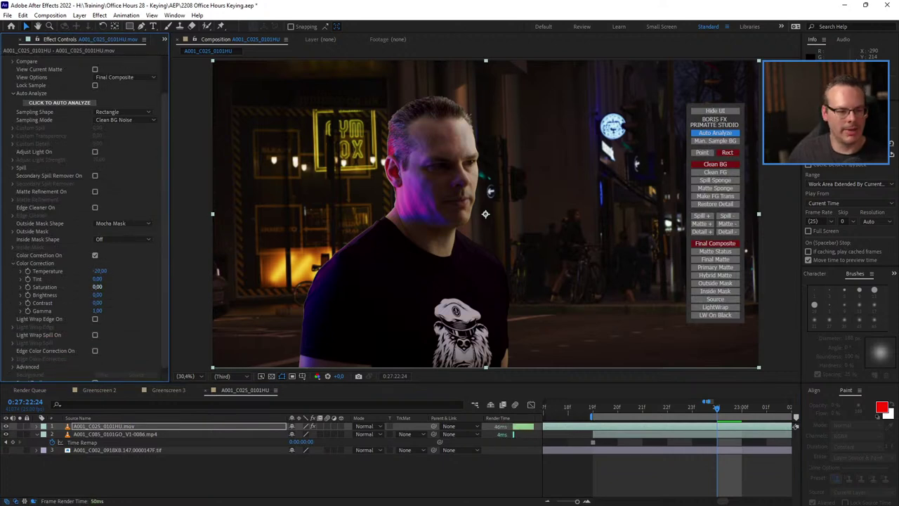
left_click_drag(97, 311, 90, 287)
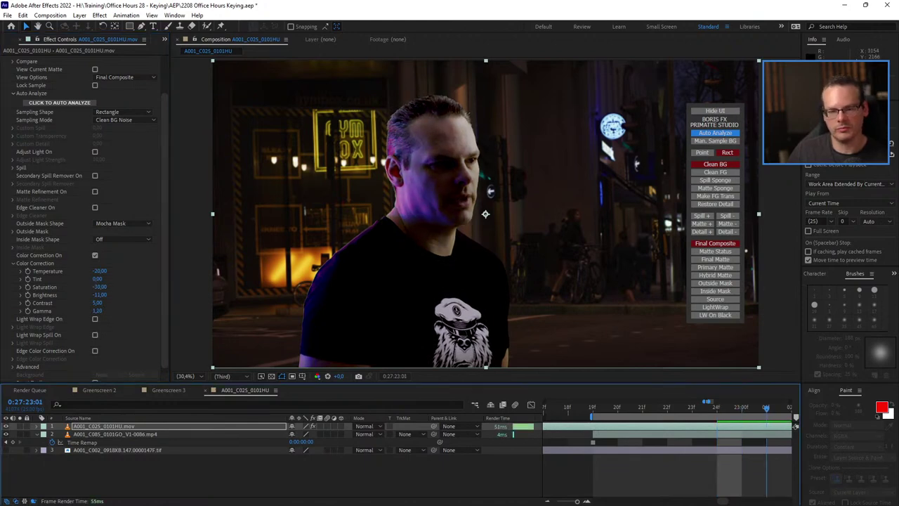
- Apply BCC+Blur to the street background layer and set its Blur to 13
key("Page_Down")
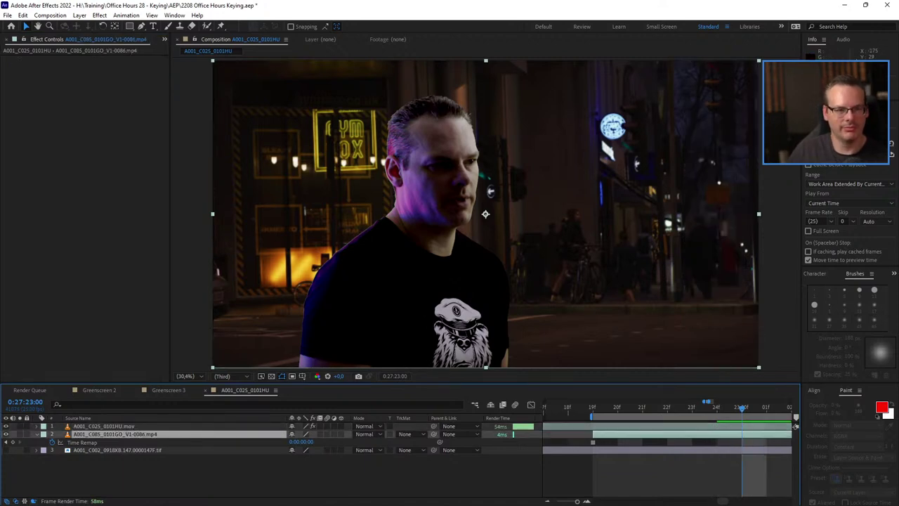
left_click(100, 15)
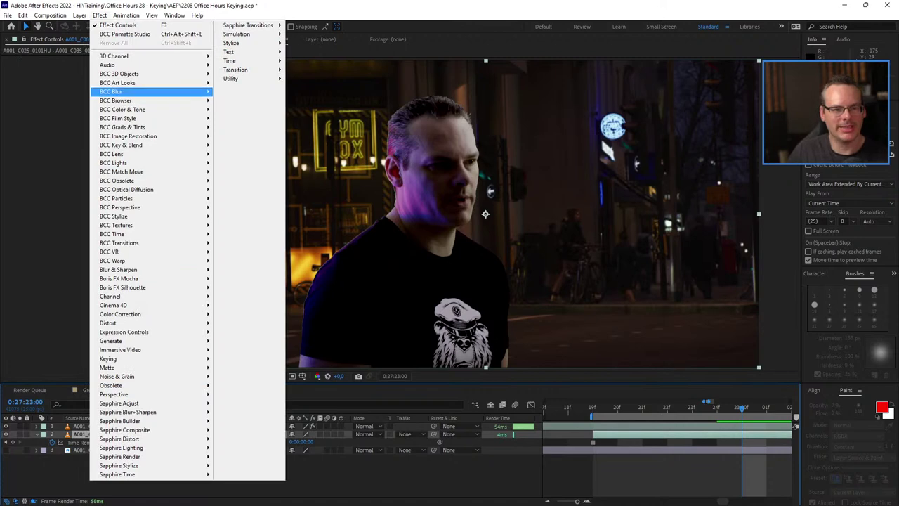
mouse_move(111, 92)
left_click(246, 92)
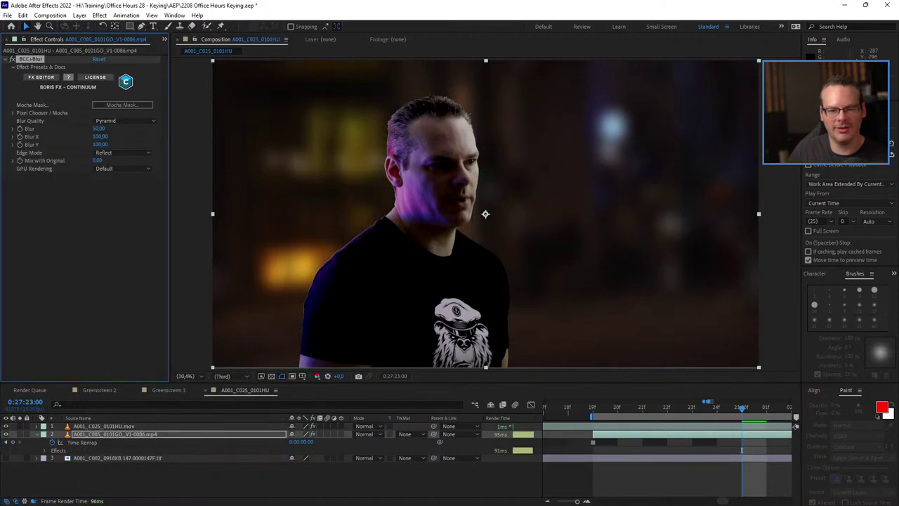
left_click_drag(99, 128, 81, 129)
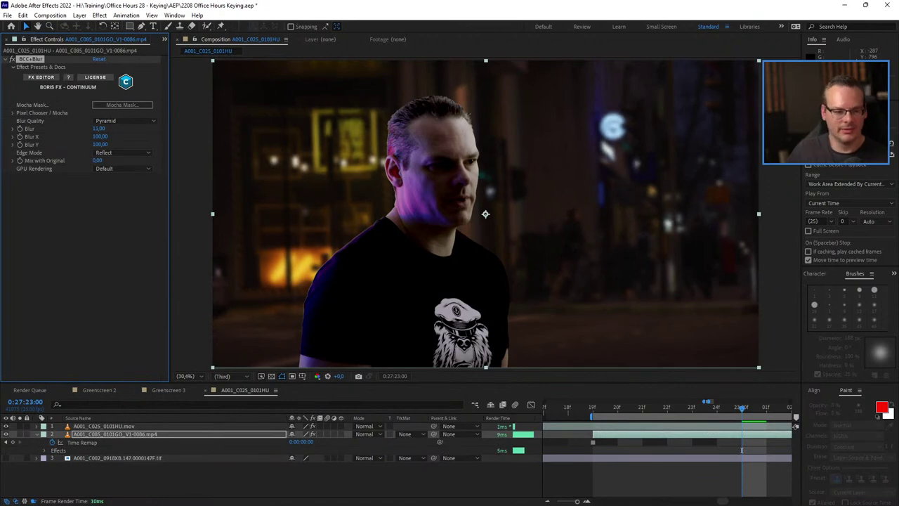
- Turn on Light Wrap Spill for the keyed clip and use the street layer with Effects & Masks as its Background
left_click(104, 427)
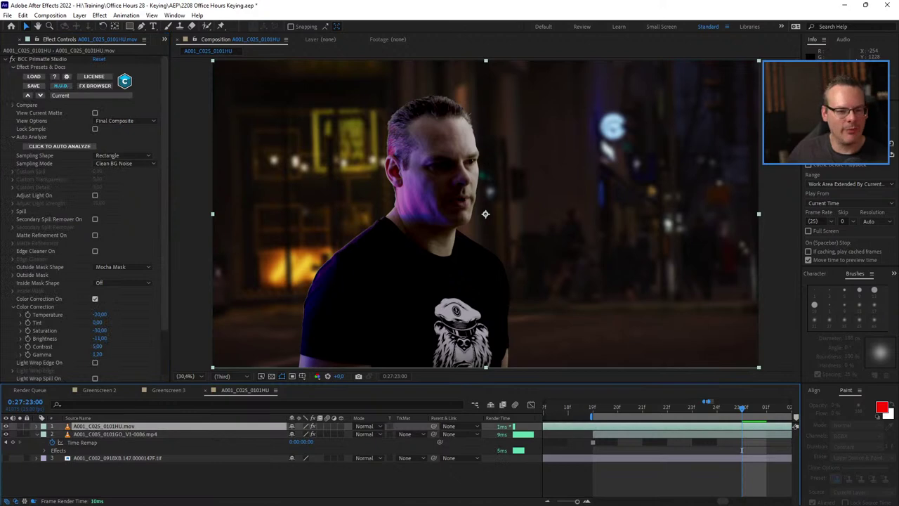
scroll(95, 298, "down", 3)
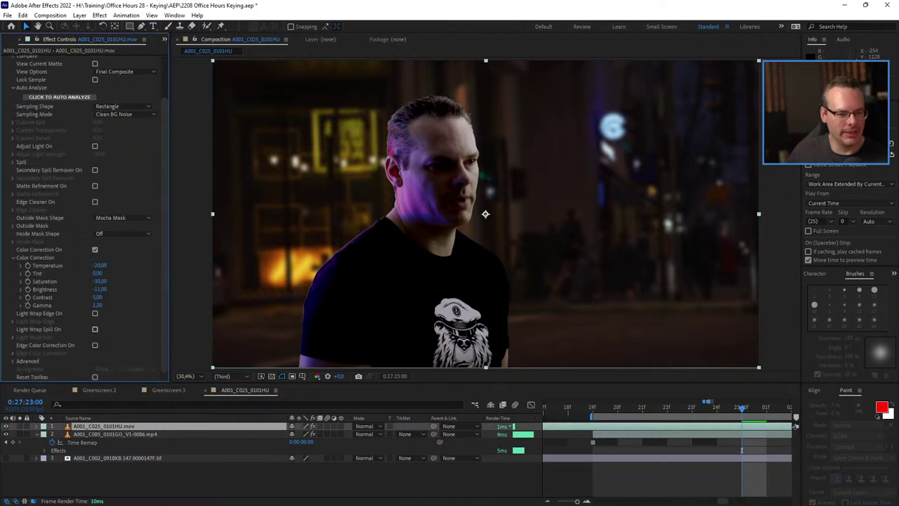
left_click(95, 329)
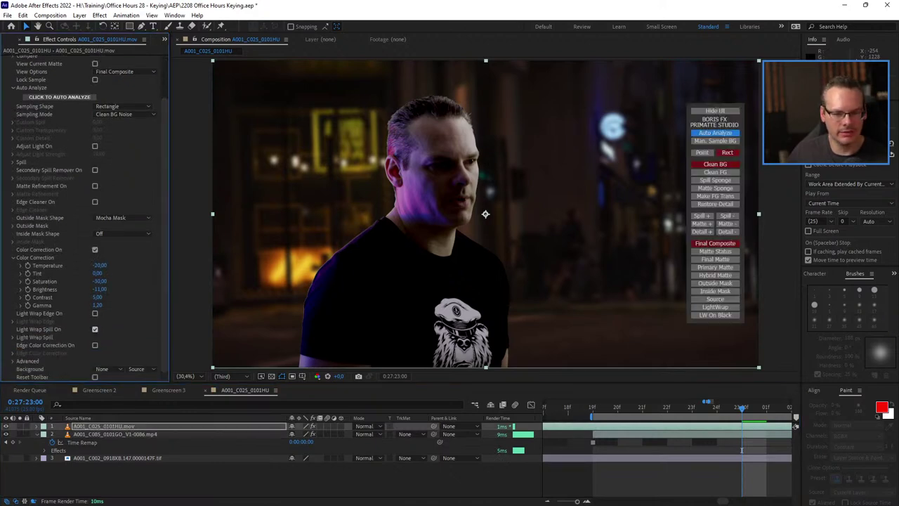
left_click(112, 369)
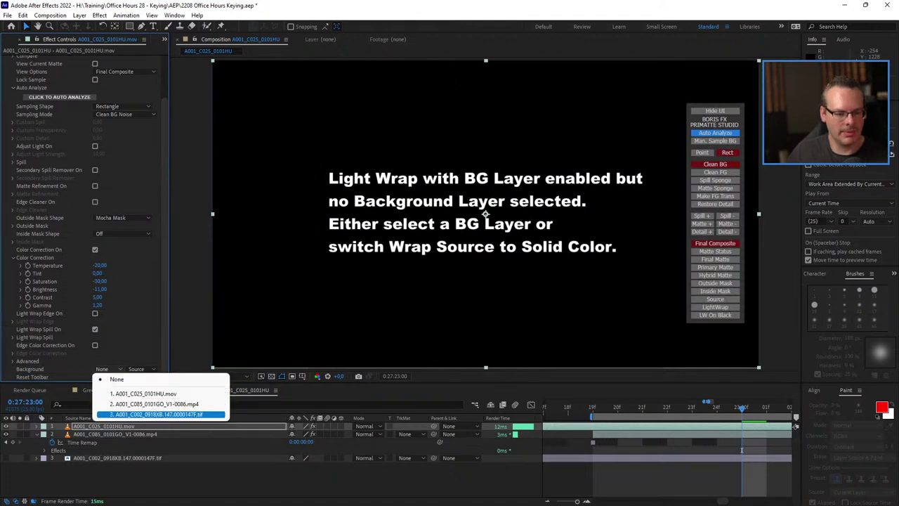
left_click(156, 403)
left_click(137, 369)
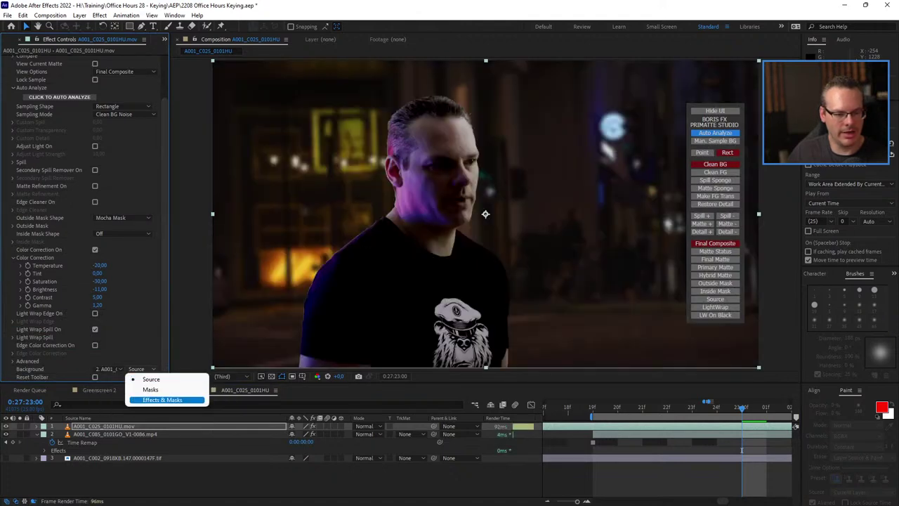
left_click(166, 398)
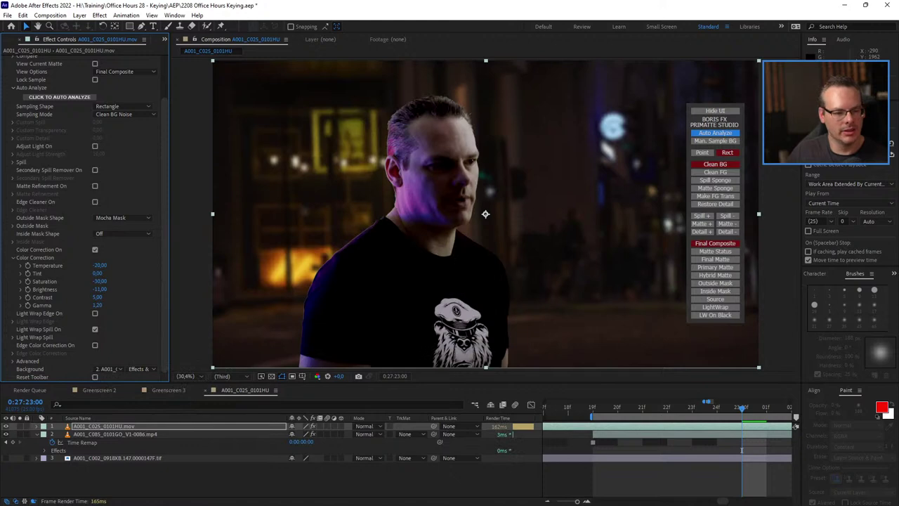
- Expand the Light Wrap Spill settings, keep Background Layer as wrap source and set Lightness Spill to -13
left_click(12, 338)
left_click(127, 337)
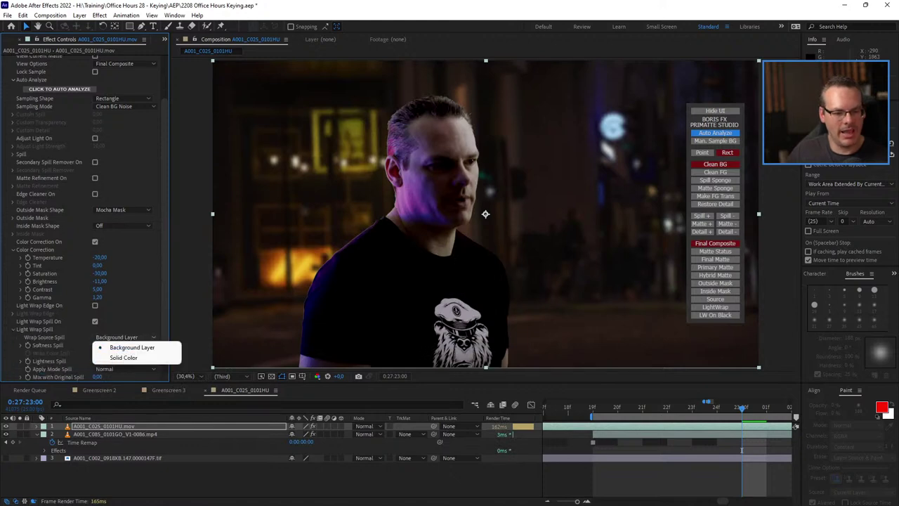
left_click(132, 348)
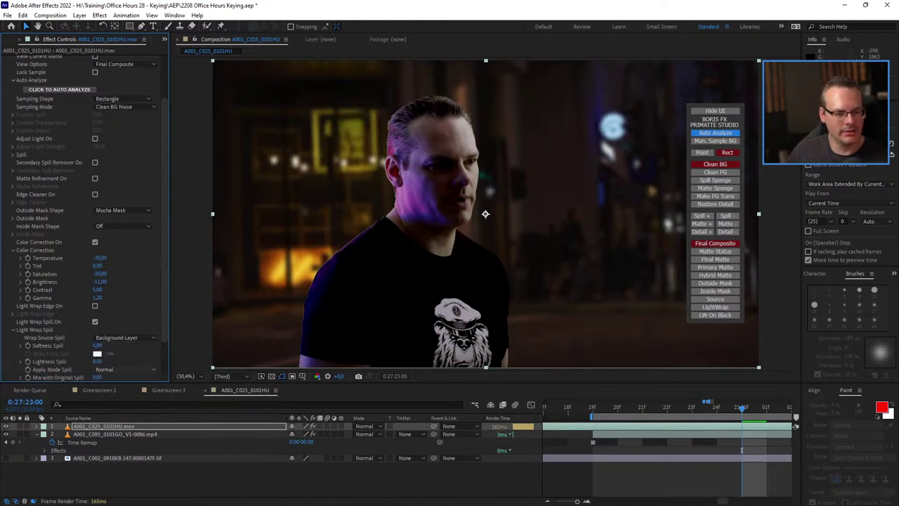
type("26")
key("Return")
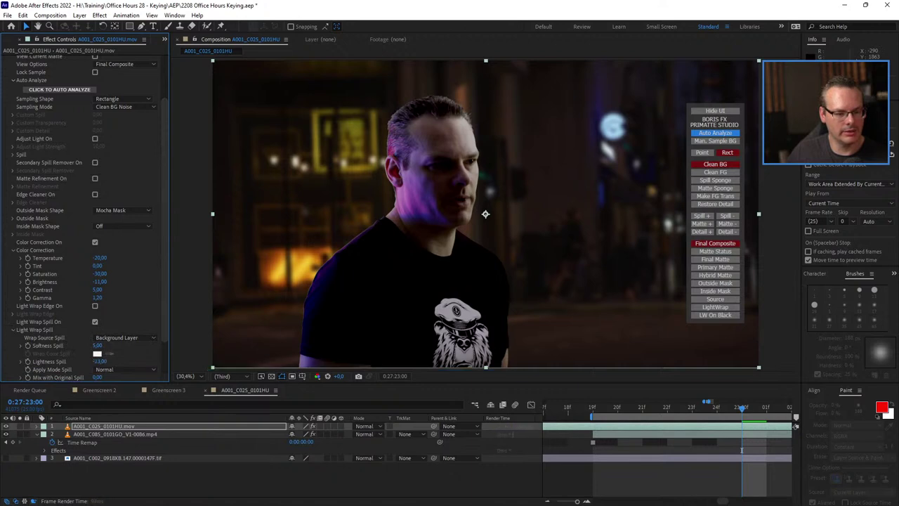
- Turn off Light Wrap Spill, turn on Light Wrap Edge instead and expand its settings
left_click(95, 322)
left_click(94, 306)
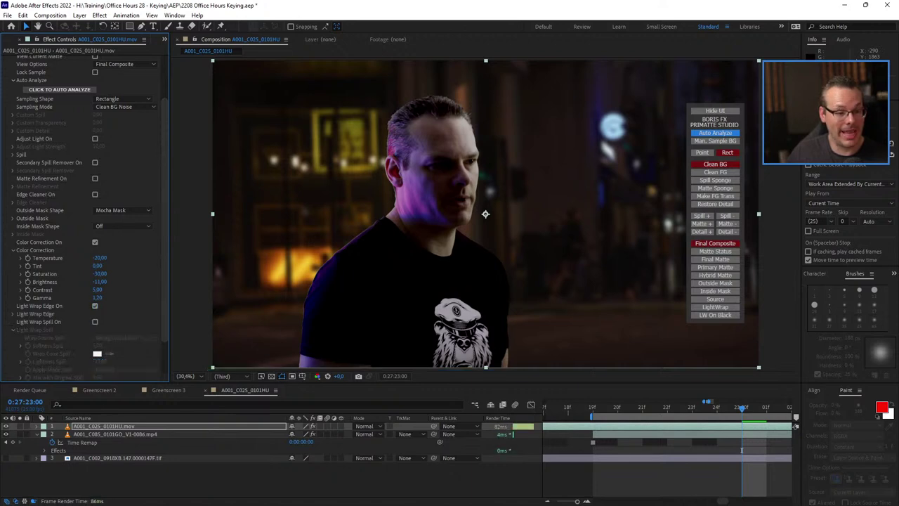
left_click(12, 314)
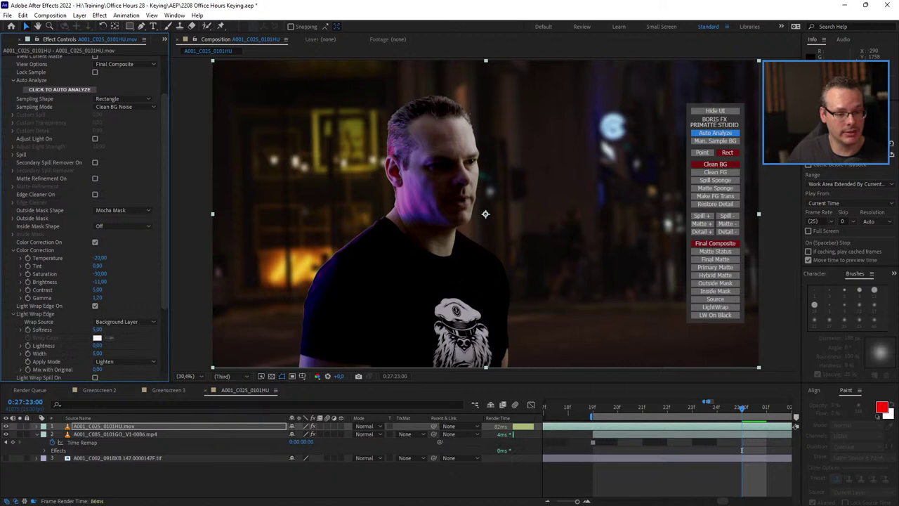
- Set the Light Wrap Edge Width to 15.20 and inspect the edges of the man's hair and face up close
scroll(84, 211, "down", 3)
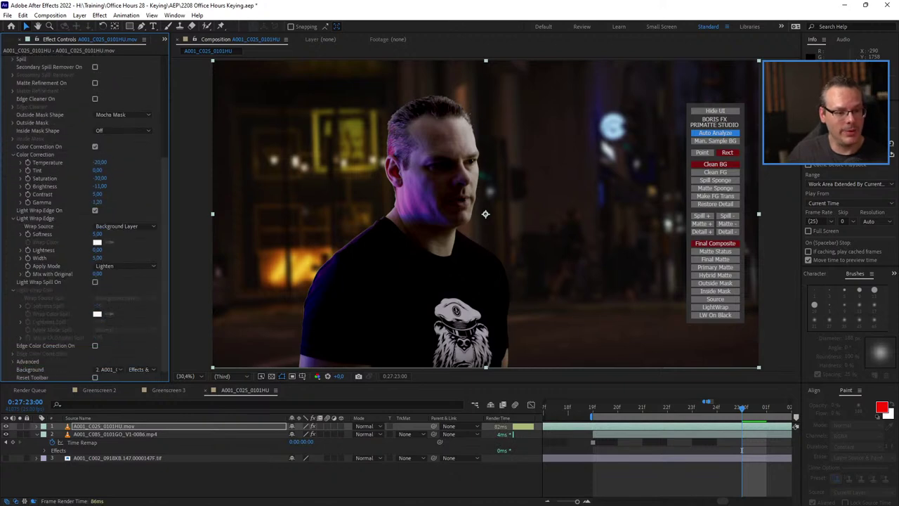
left_click_drag(101, 258, 113, 258)
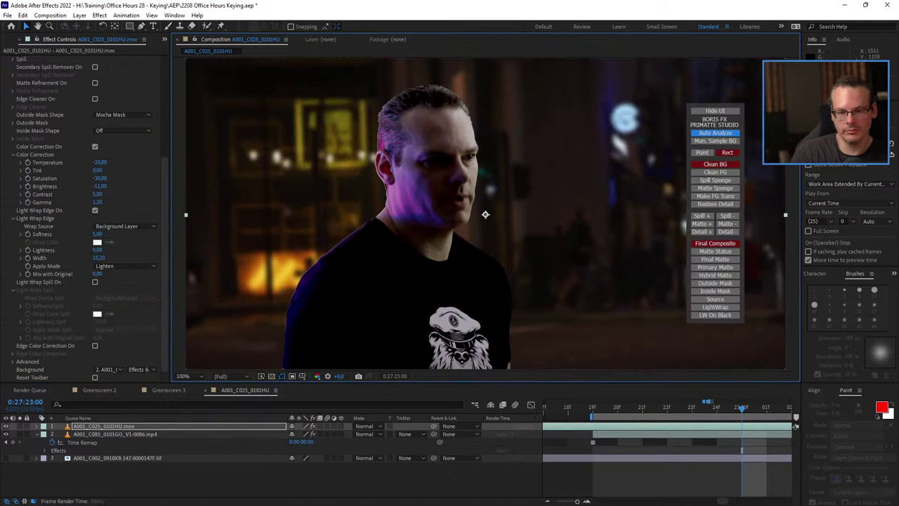
scroll(485, 213, "up", 4)
left_click_drag(719, 184, 702, 347)
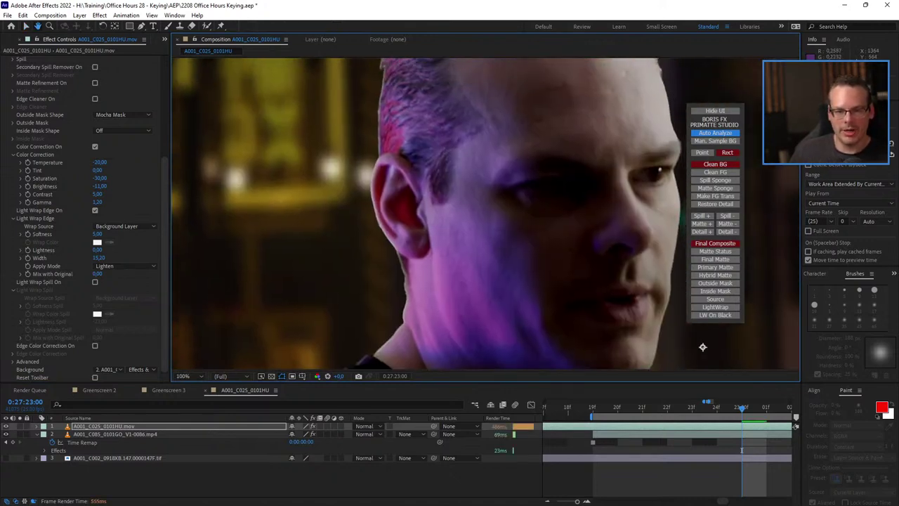
left_click_drag(442, 105, 438, 235)
left_click_drag(491, 95, 413, 169)
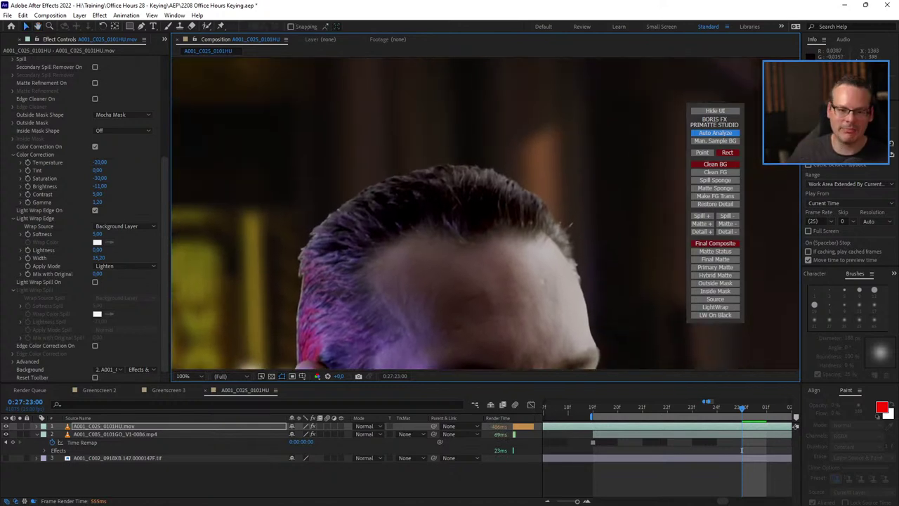
left_click_drag(415, 331, 464, 252)
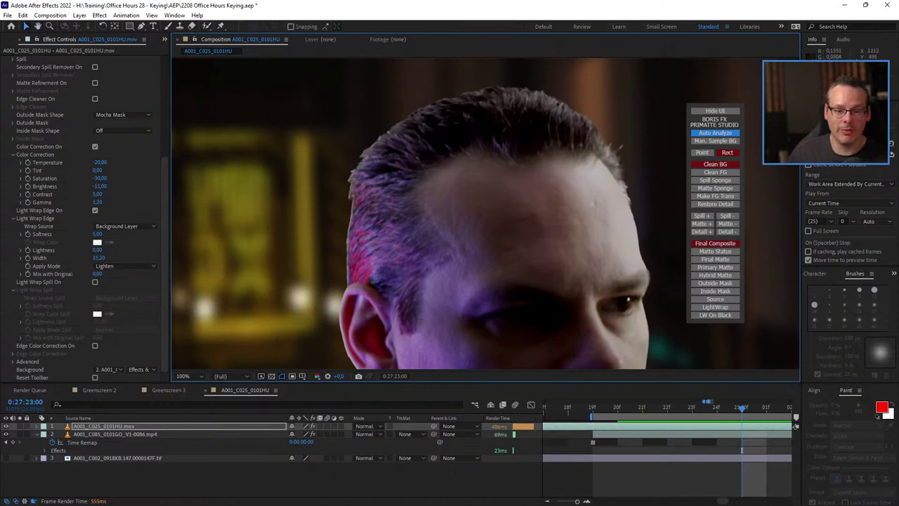
- Try Darken as the Light Wrap Edge Apply Mode, and settle on Multiply
left_click(125, 266)
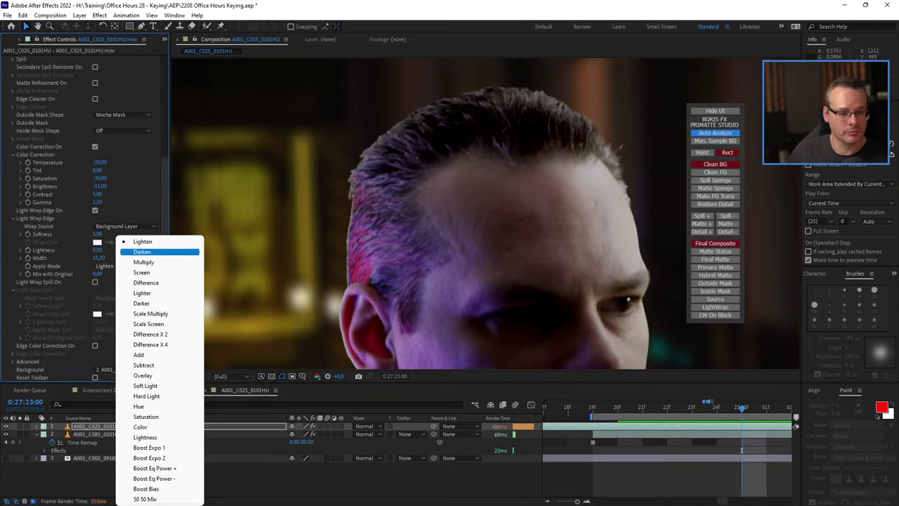
left_click(141, 252)
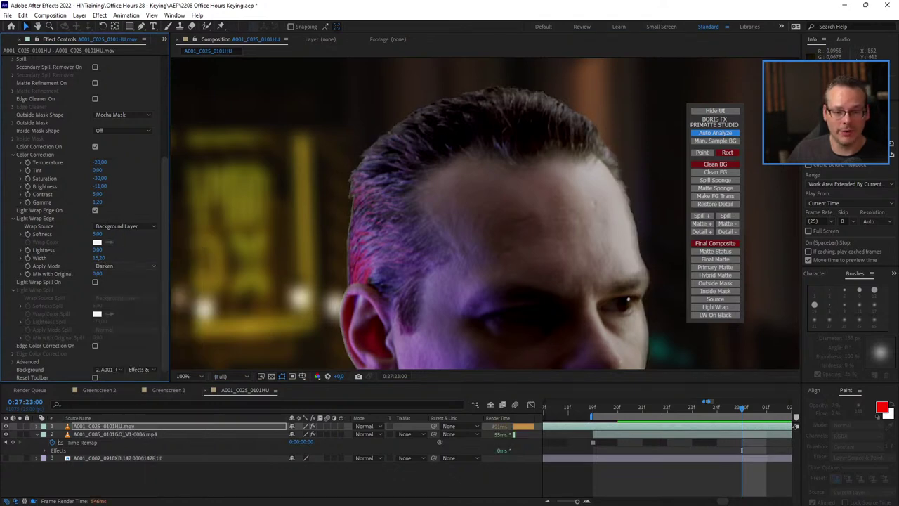
left_click(125, 265)
left_click(141, 272)
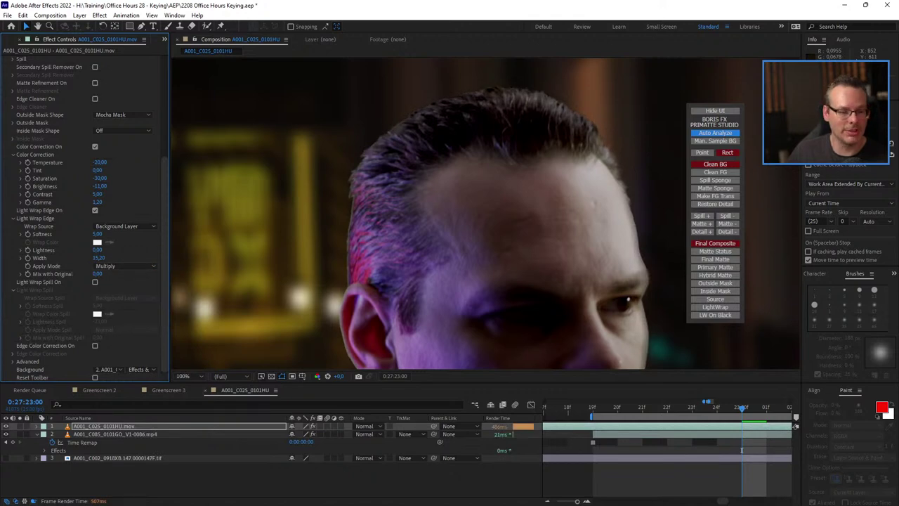
- Set the Light Wrap Edge Lightness to -0.92 and Mix with Original to 17
left_click_drag(97, 250, 89, 250)
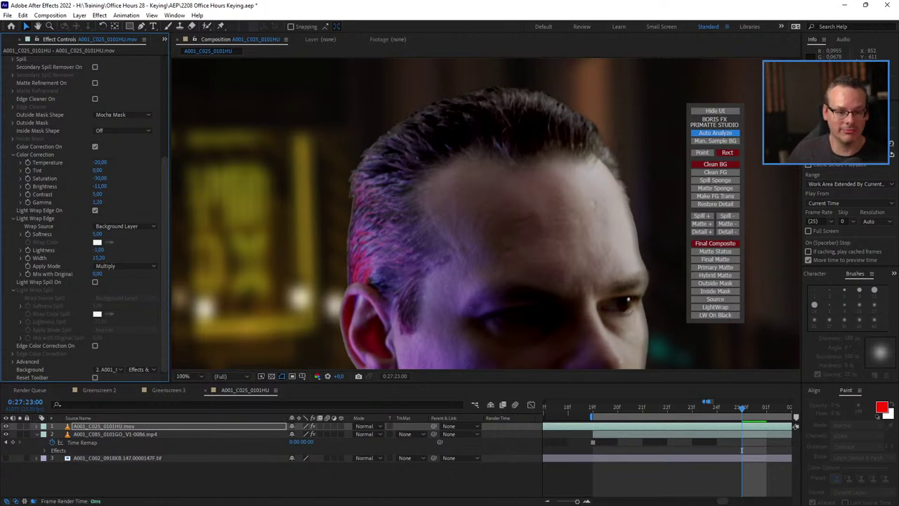
left_click_drag(98, 250, 112, 250)
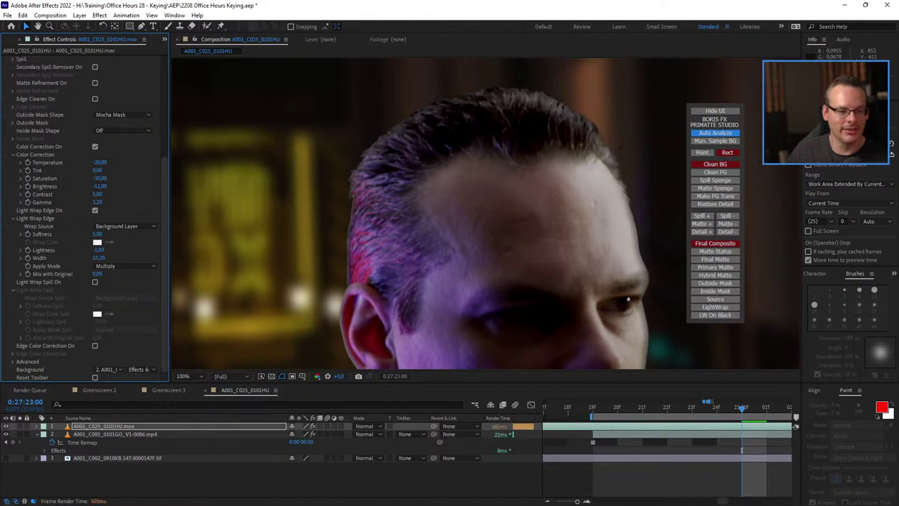
left_click_drag(98, 250, 104, 274)
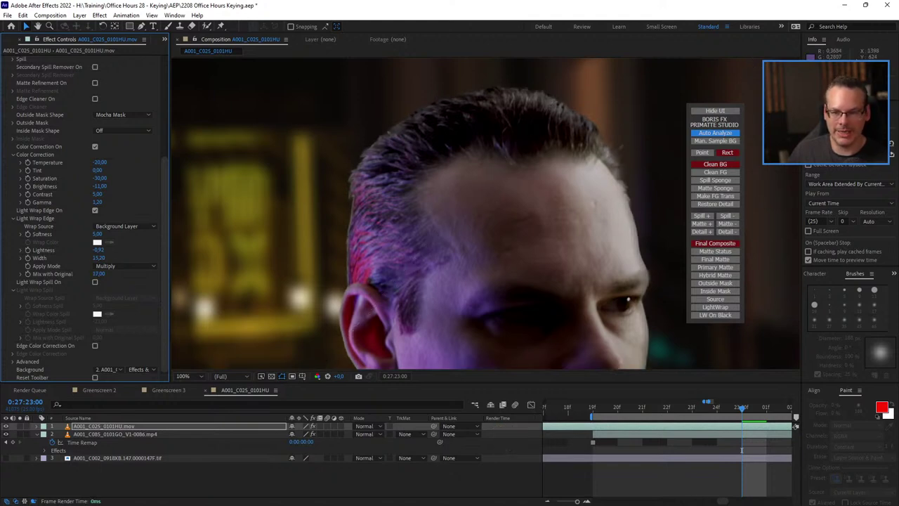
- Compare the whole composite with Light Wrap Edge switched off and on, leaving it on
scroll(578, 345, "down", 2)
scroll(458, 269, "down", 1)
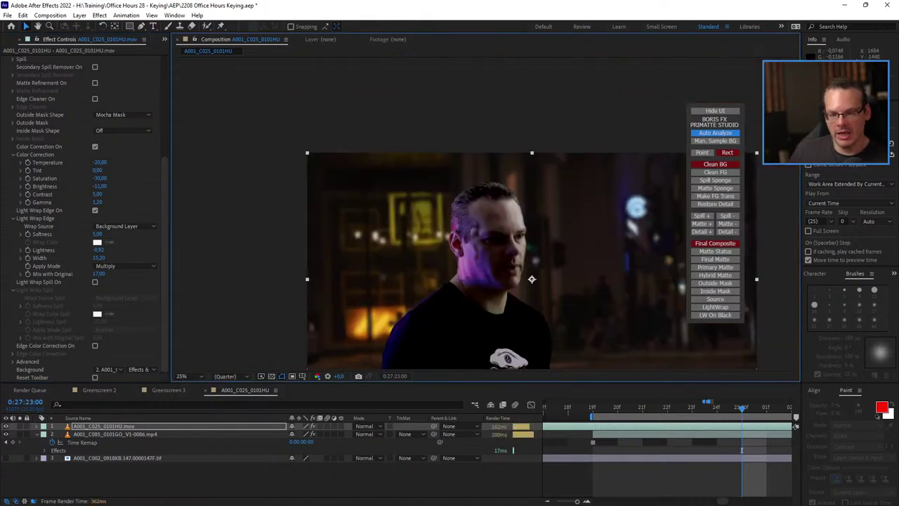
left_click_drag(465, 334, 402, 251)
key("v")
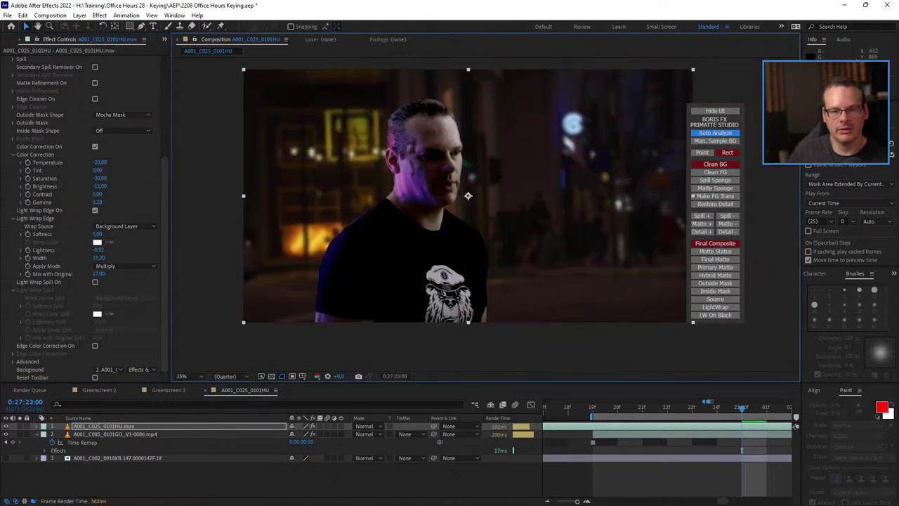
left_click(95, 210)
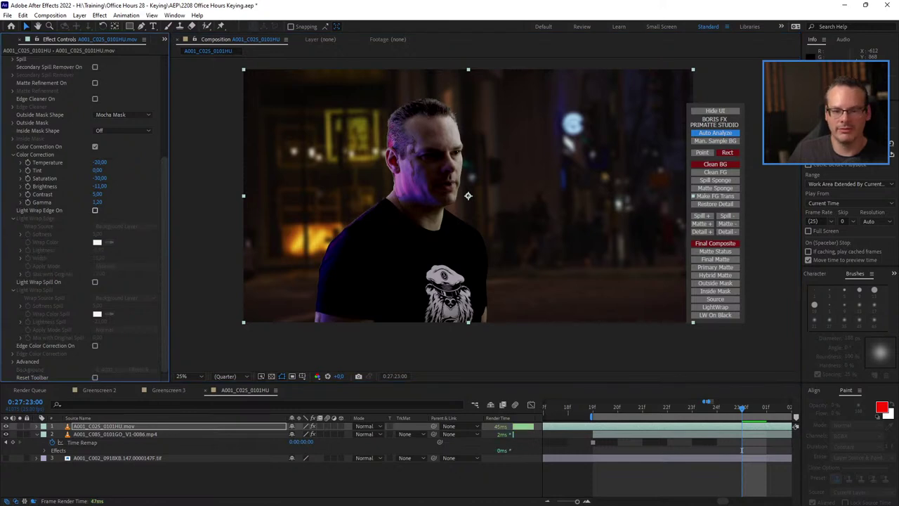
left_click(95, 210)
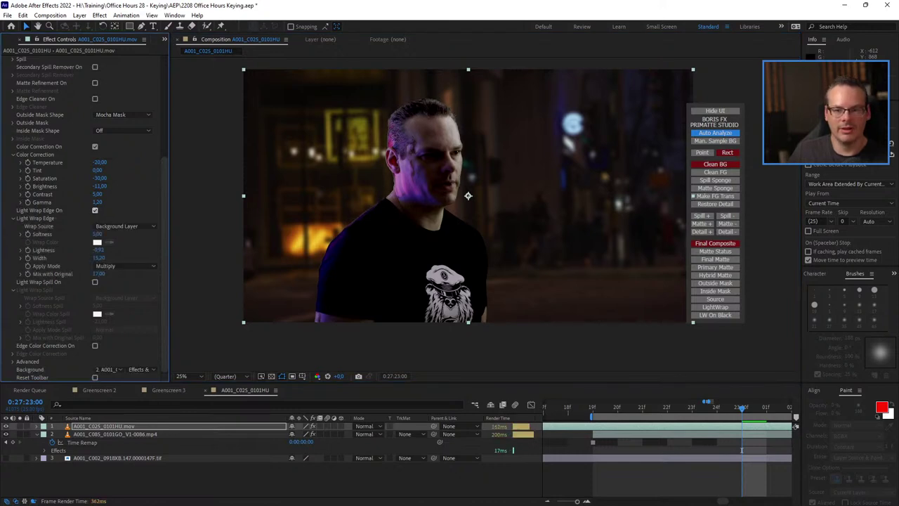
left_click(95, 210)
left_click(95, 210)
left_click(94, 210)
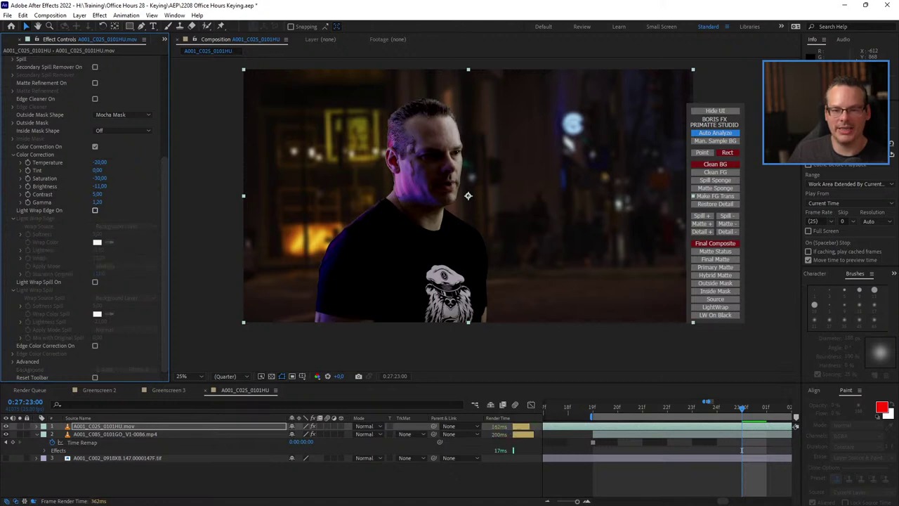
left_click(95, 210)
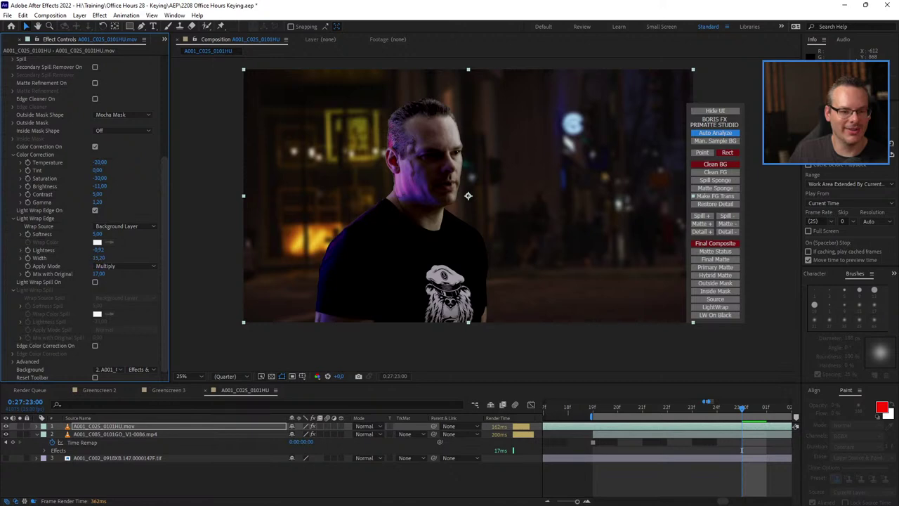
- Set the Light Wrap Edge Lightness to -0.65 and Width to 14.40
left_click_drag(505, 199, 505, 224)
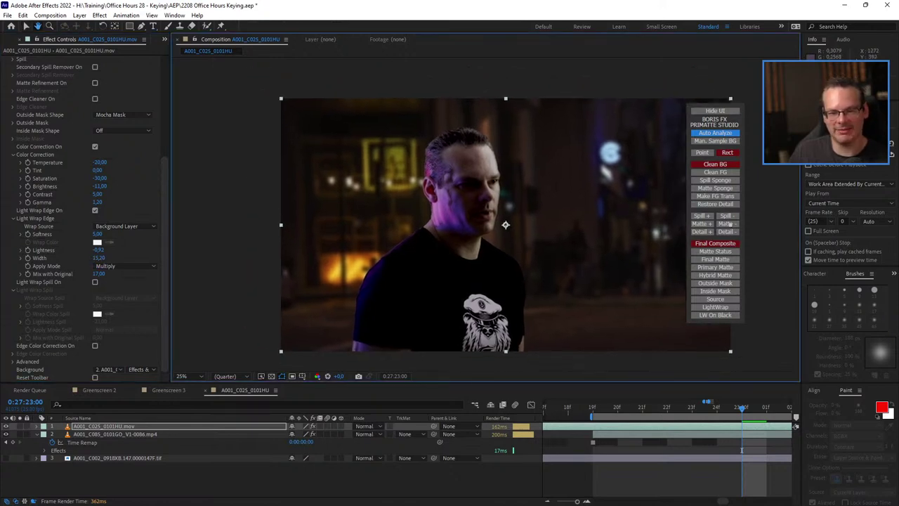
key("v")
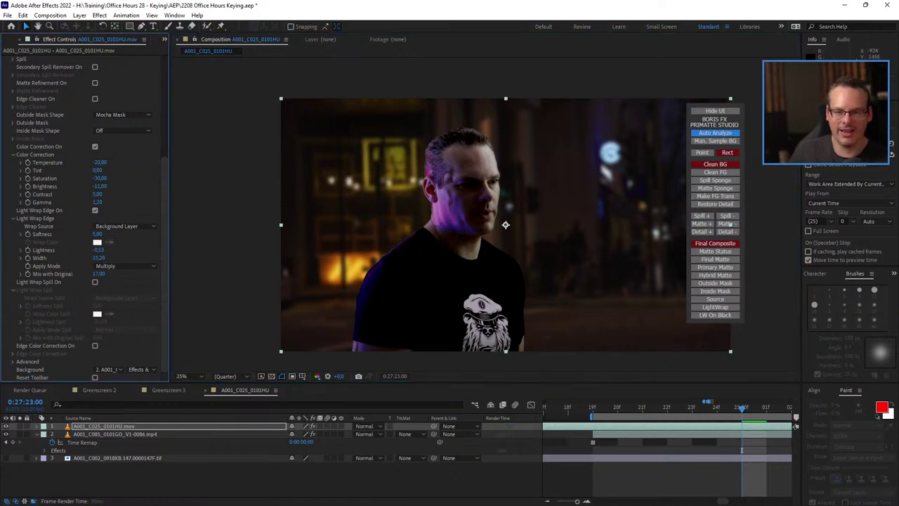
left_click_drag(98, 250, 98, 250)
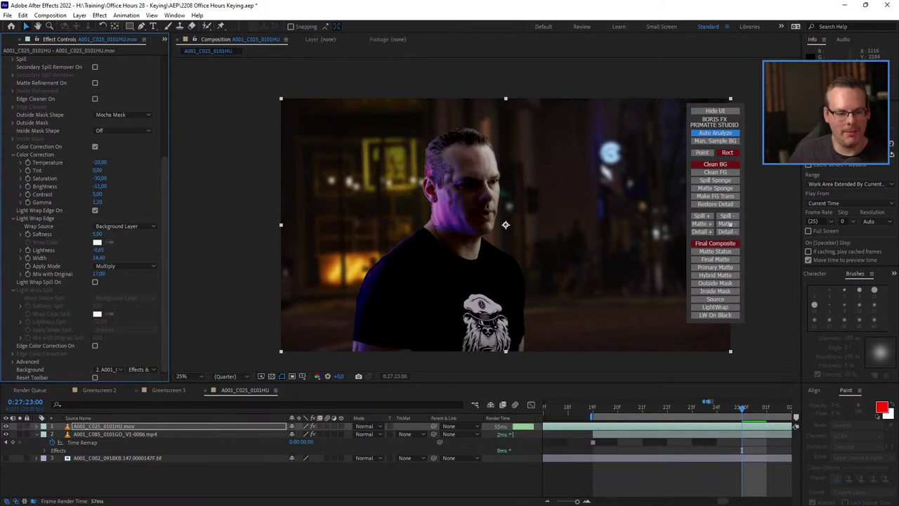
- Switch to the Greenscreen 3 composition, collapse its Light Wrap Edge settings and go to 19:27:10:03
left_click(169, 389)
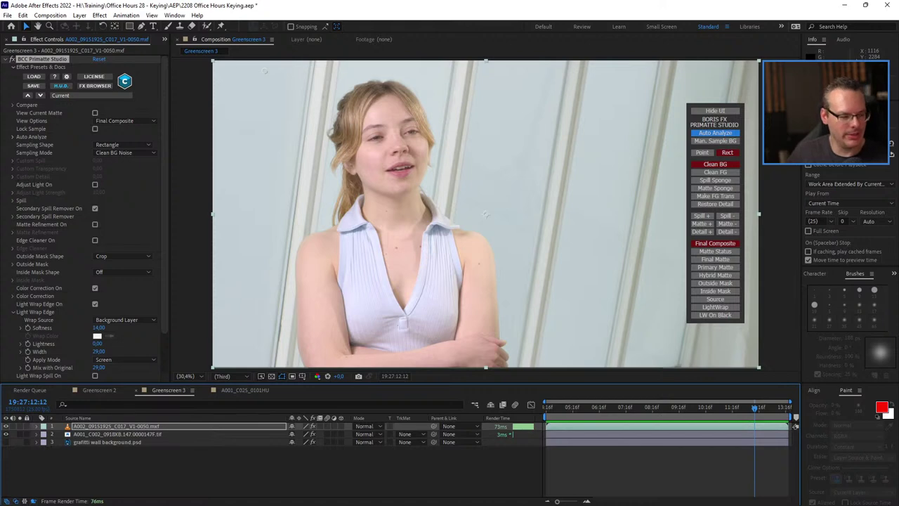
left_click_drag(754, 407, 701, 408)
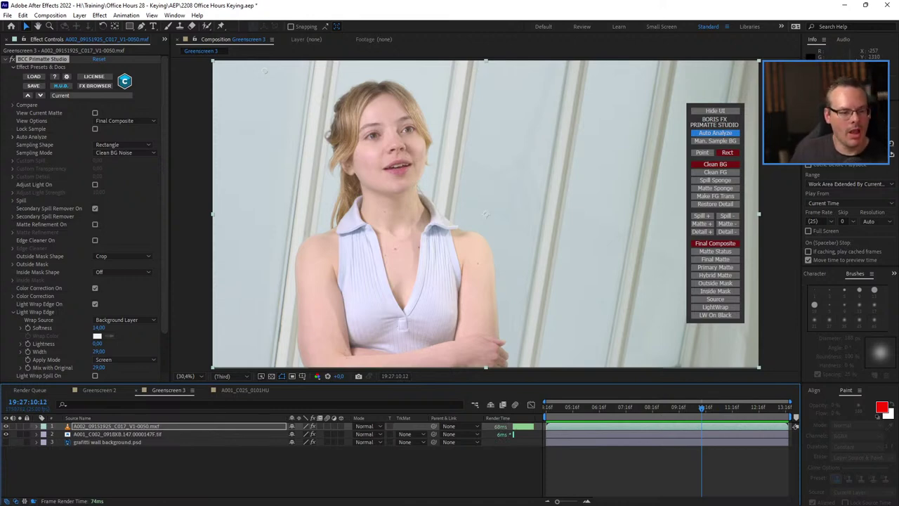
left_click(13, 312)
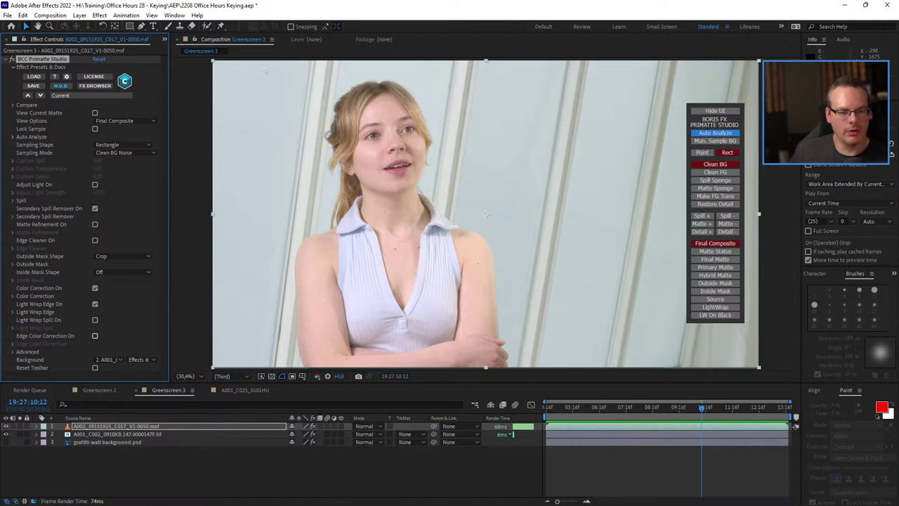
left_click_drag(702, 408, 662, 408)
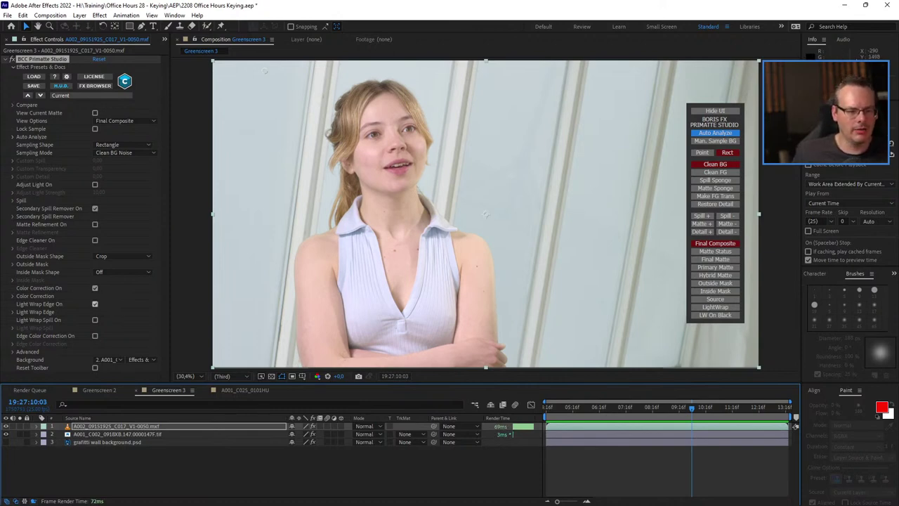
- Turn off Light Wrap Edge and Color Correction for the woman's clip, and toggle Secondary Spill Remover off and on
left_click(95, 304)
left_click(95, 288)
left_click(95, 208)
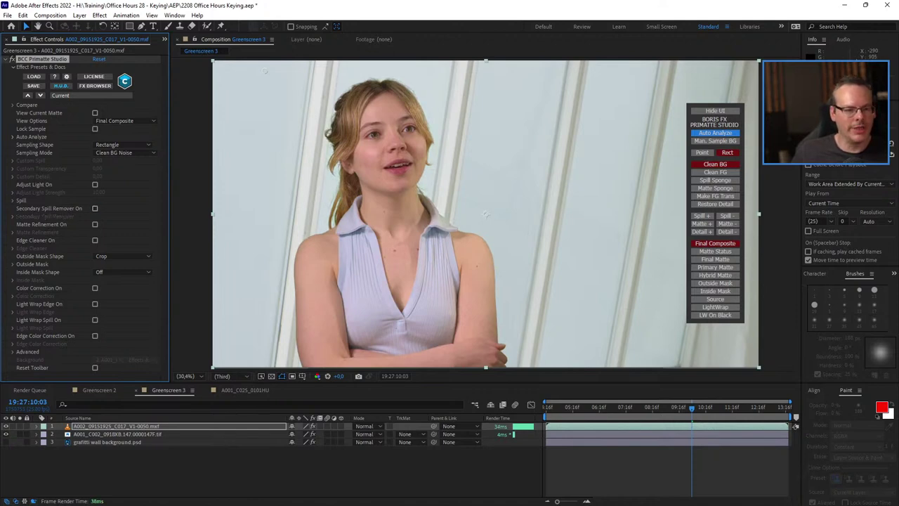
left_click(95, 208)
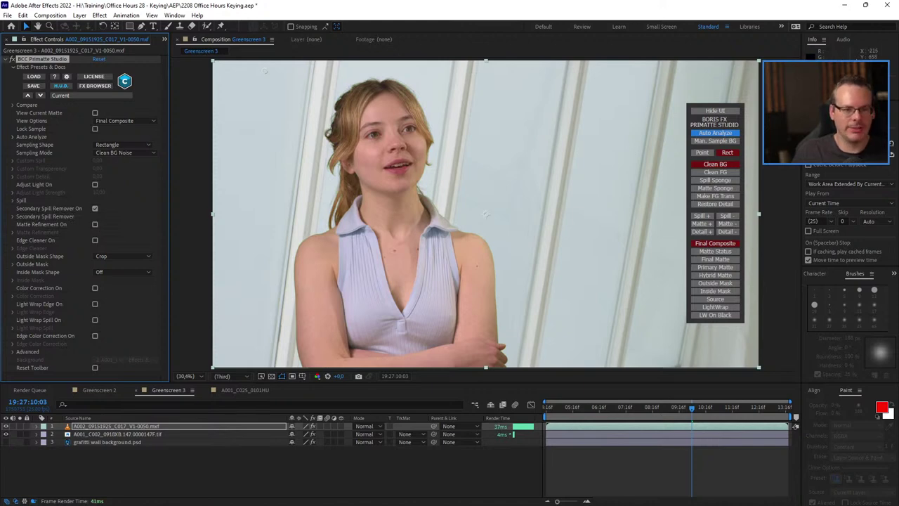
- Look up the standalone BCC Spill Remover among the BCC Key & Blend effects without applying it
left_click(99, 15)
mouse_move(141, 145)
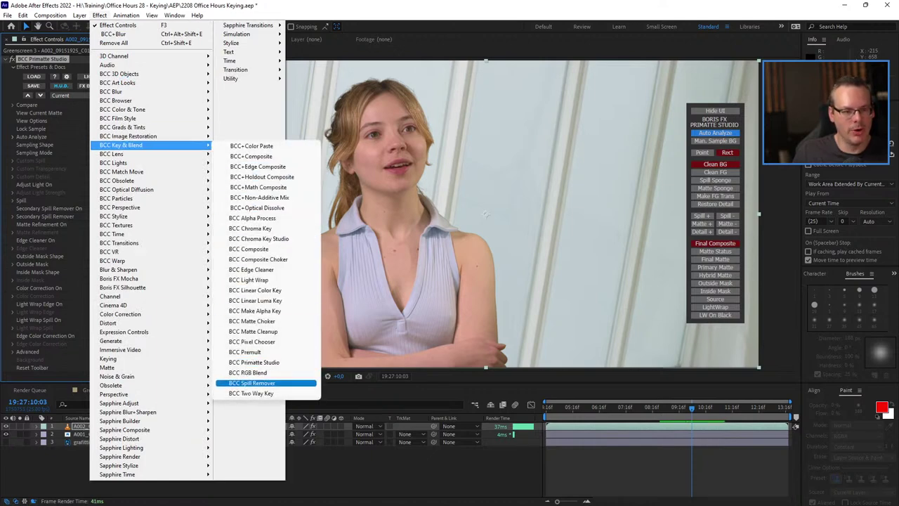
key("Escape")
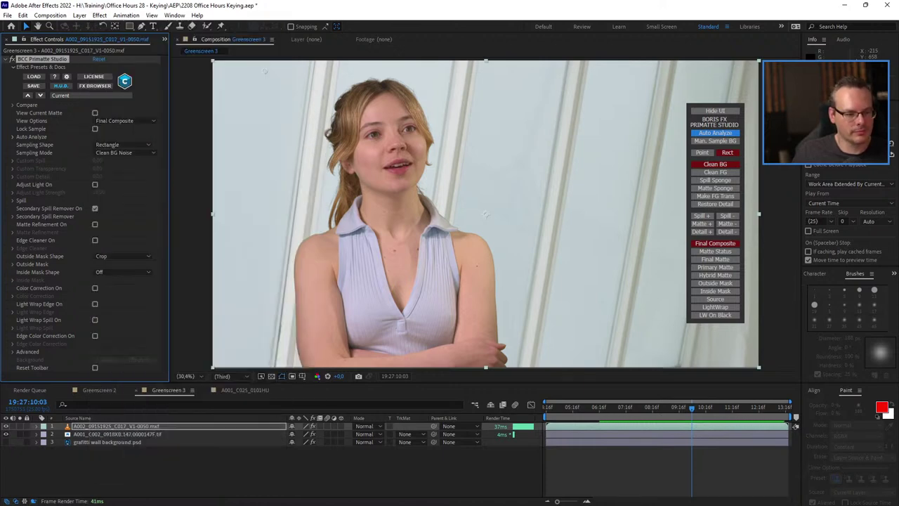
- Turn Color Correction and Light Wrap Edge back on for the woman's clip
left_click(95, 287)
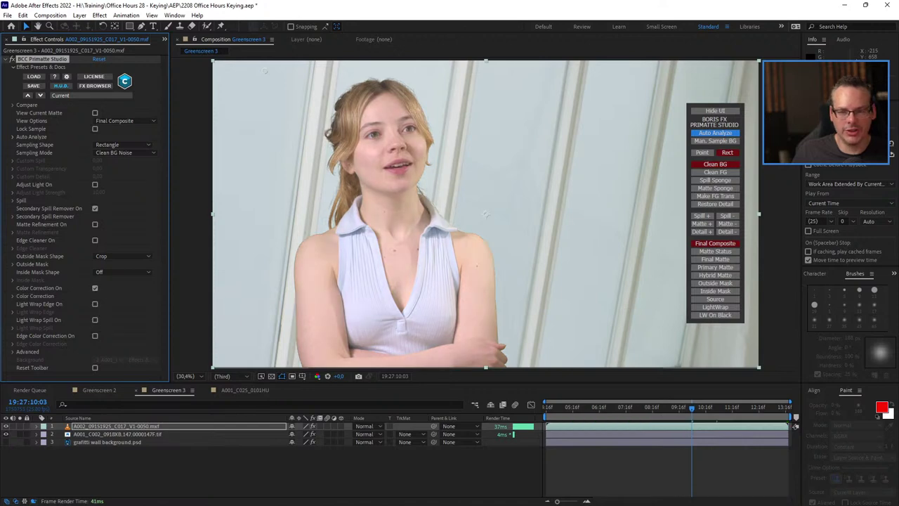
left_click(94, 303)
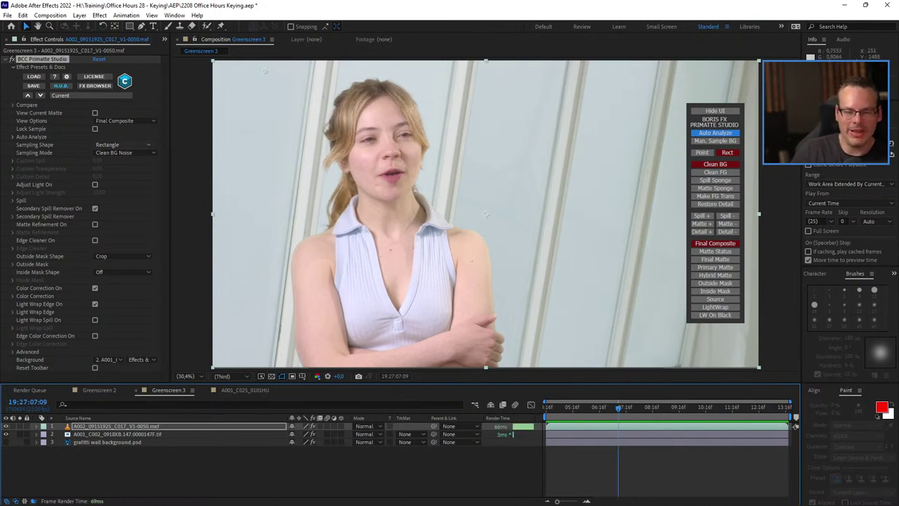
- Show the Primary Matte of the woman's clip close up around her hair and turn on Edge Cleaner
left_click(486, 215)
scroll(485, 214, "up", 4)
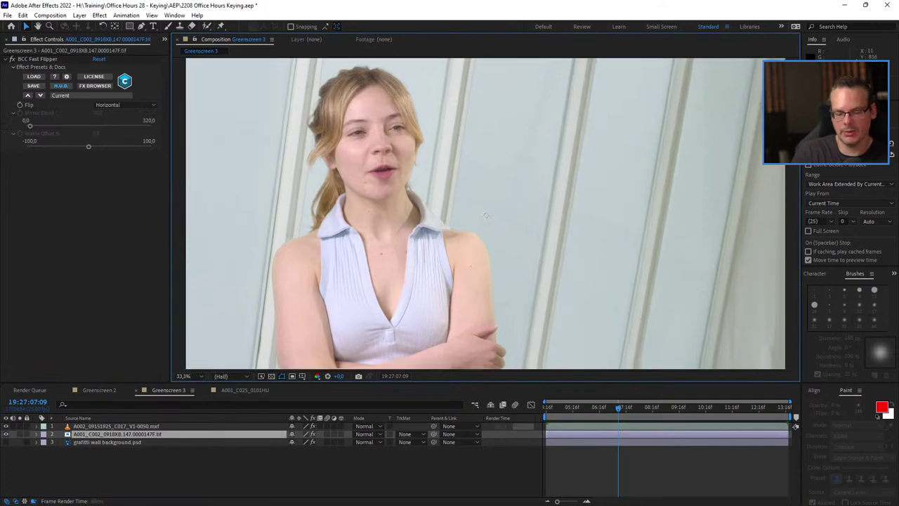
left_click_drag(177, 152, 526, 274)
left_click(117, 426)
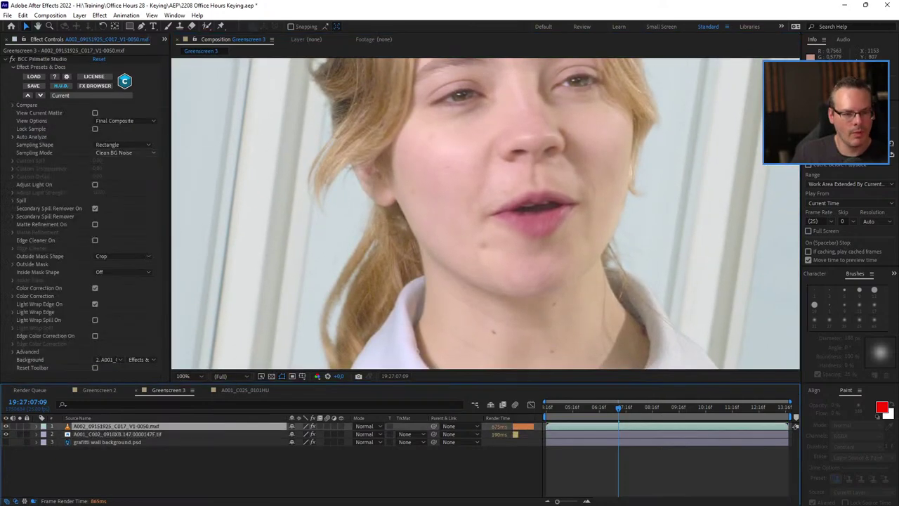
left_click(124, 121)
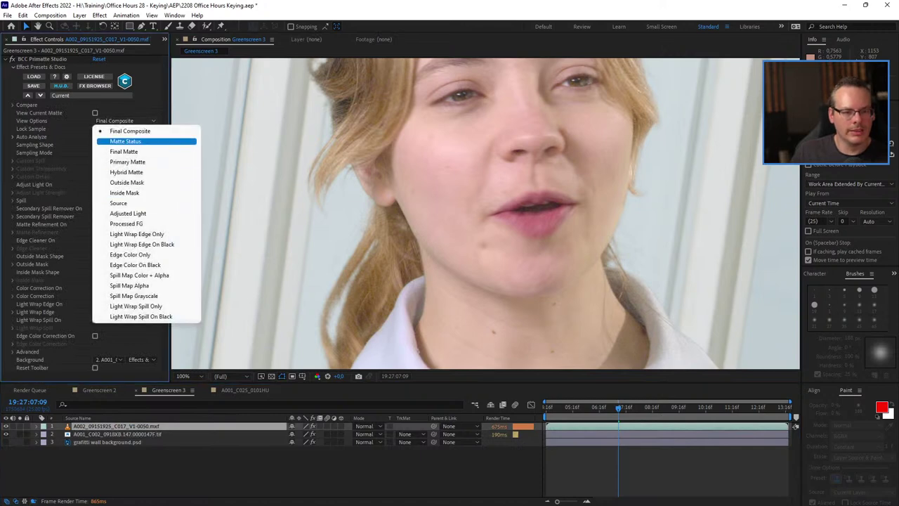
left_click(128, 162)
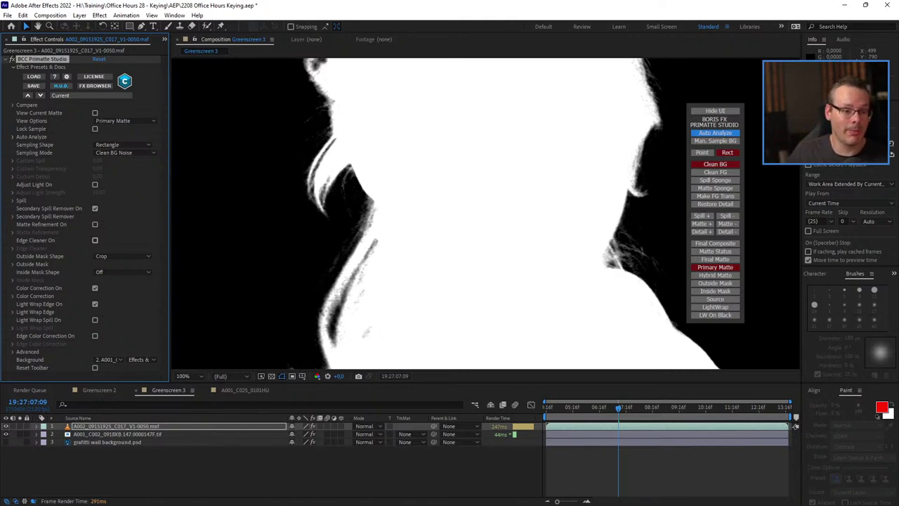
left_click(95, 240)
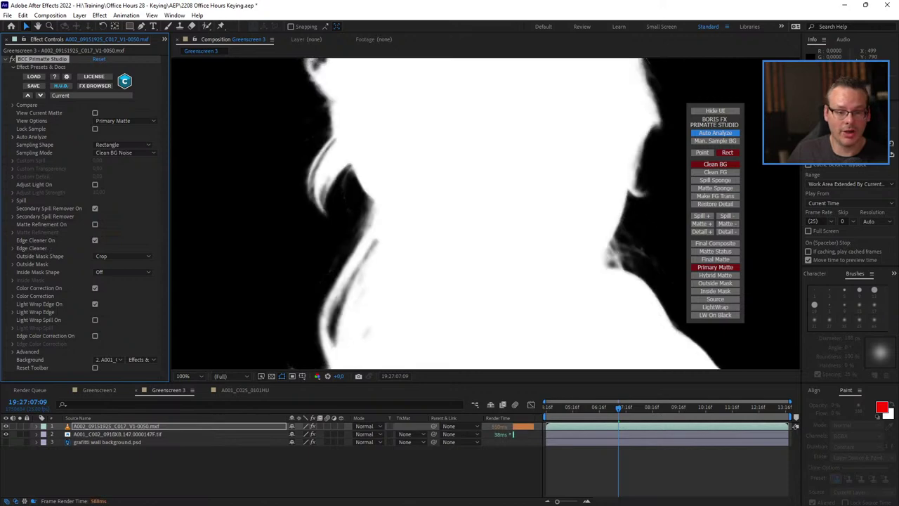
- Set the Edge Cleaner of the woman's clip to a Cleaning Radius of 38 and an Alpha Contrast of 40
left_click(12, 248)
left_click(98, 256)
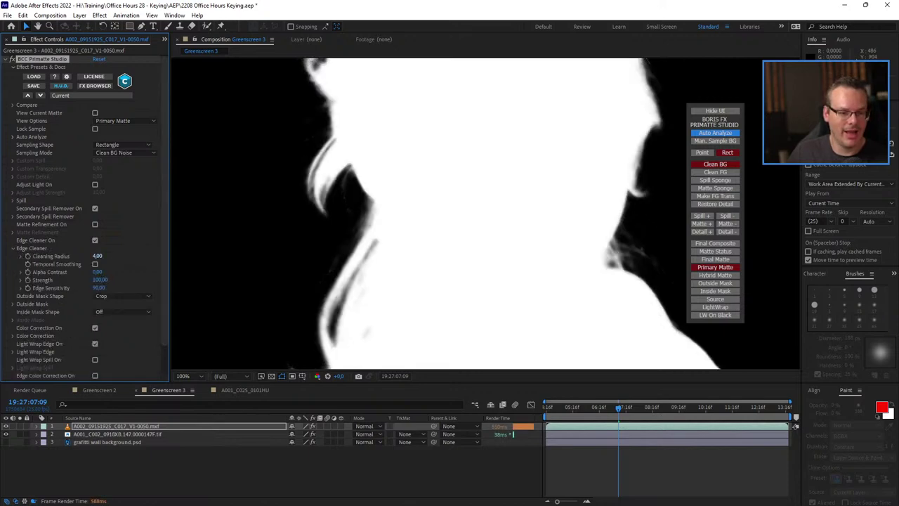
type("50")
key("Return")
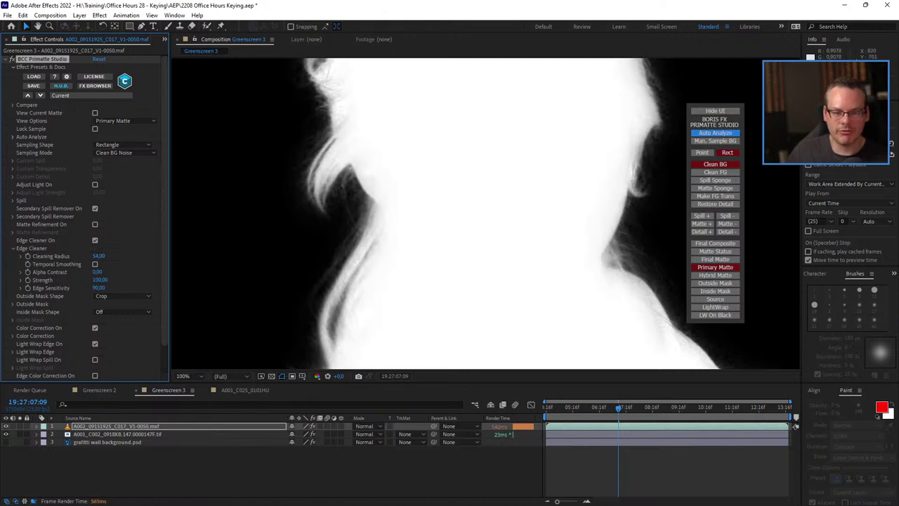
left_click_drag(99, 256, 87, 256)
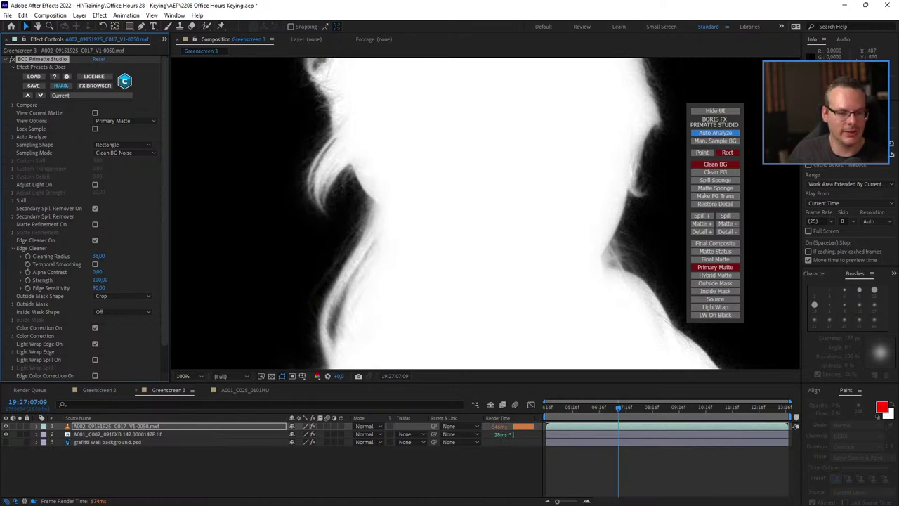
left_click_drag(97, 271, 125, 272)
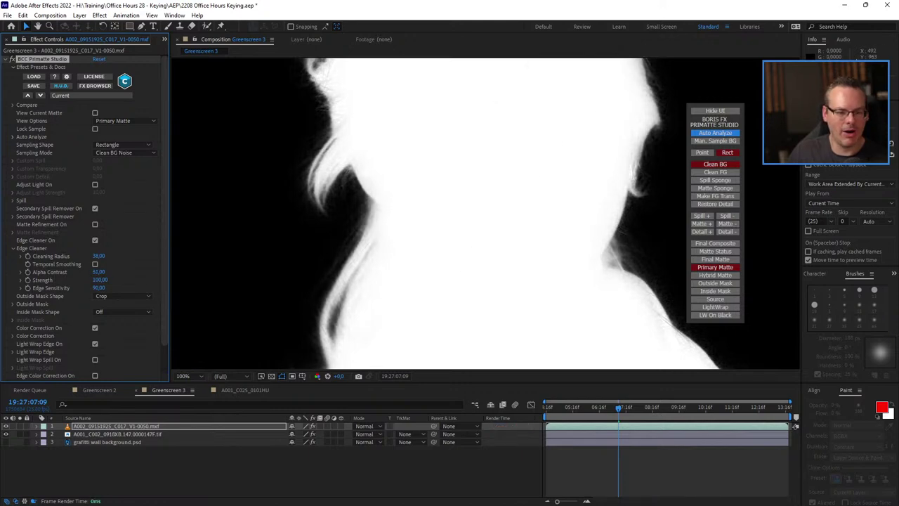
type("40")
key("Return")
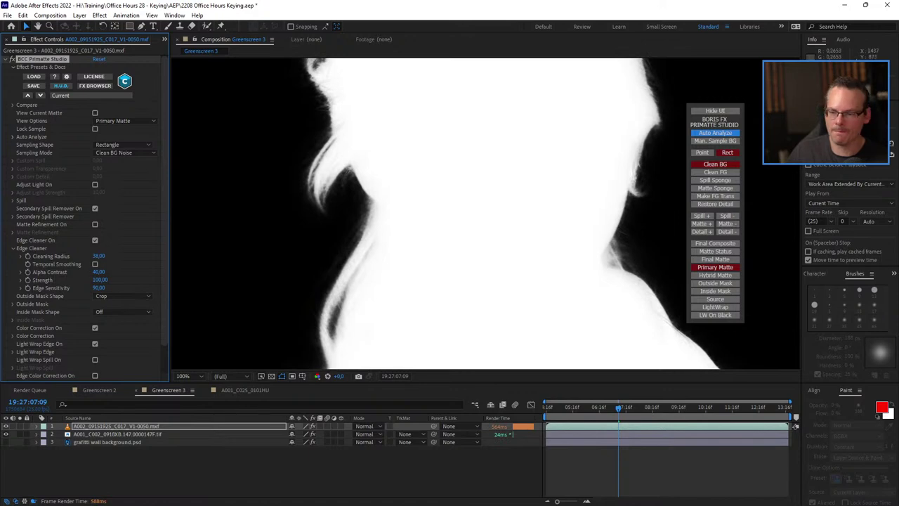
- Inspect the woman's matte along the shoulder and hair, and compare its edges with Edge Cleaner off and on
left_click_drag(701, 353, 504, 195)
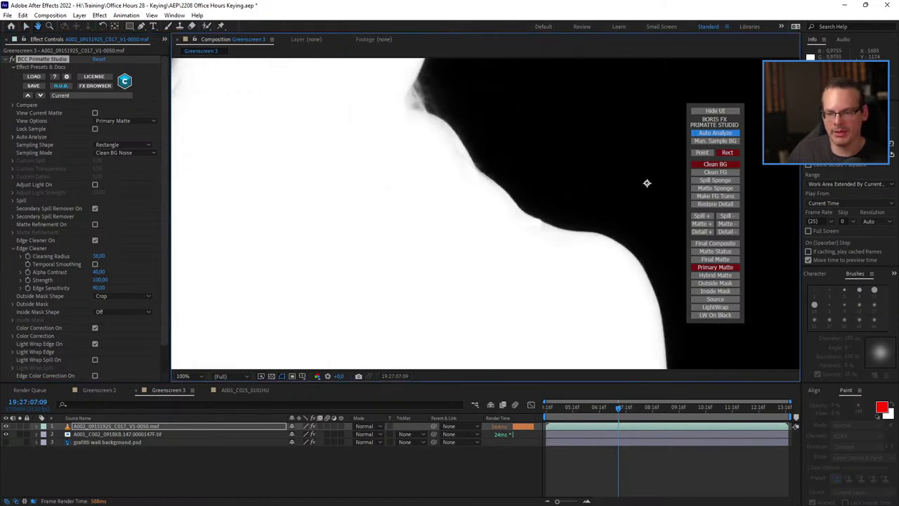
key("v")
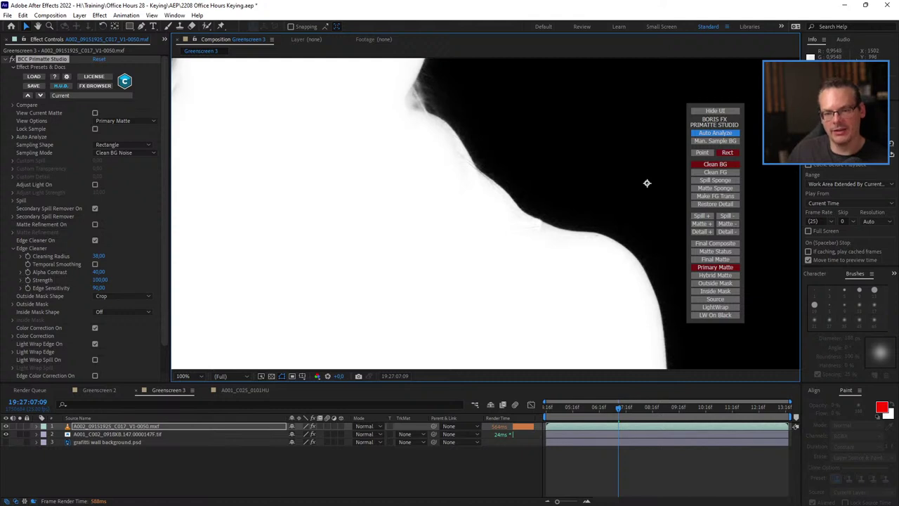
key("h")
left_click_drag(647, 184, 773, 420)
key("v")
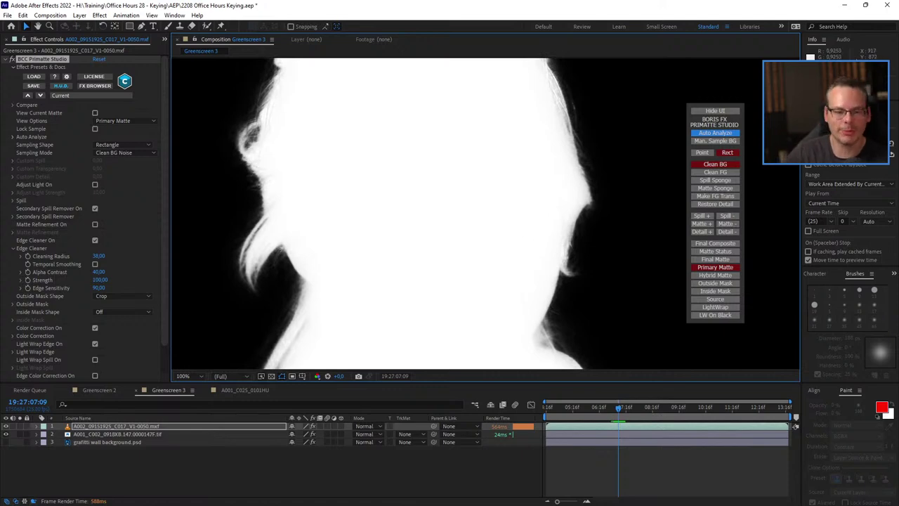
left_click_drag(435, 281, 465, 223)
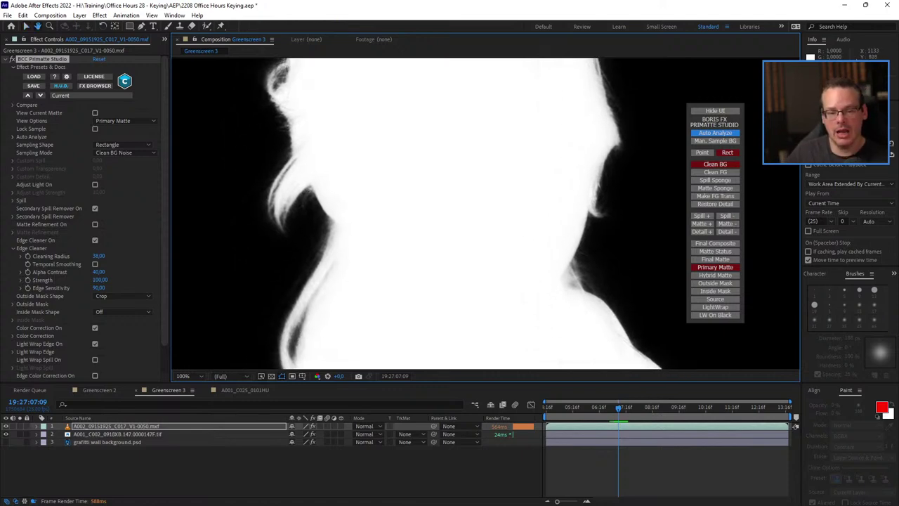
key("v")
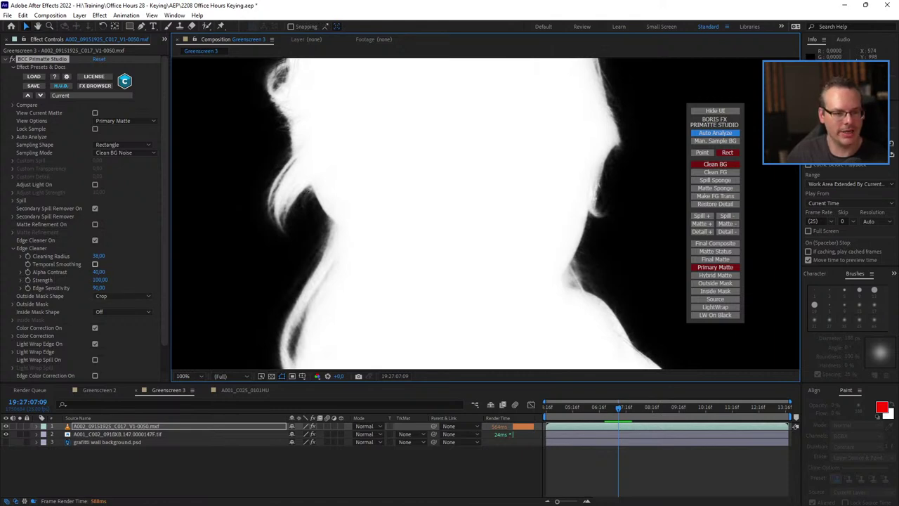
left_click(95, 241)
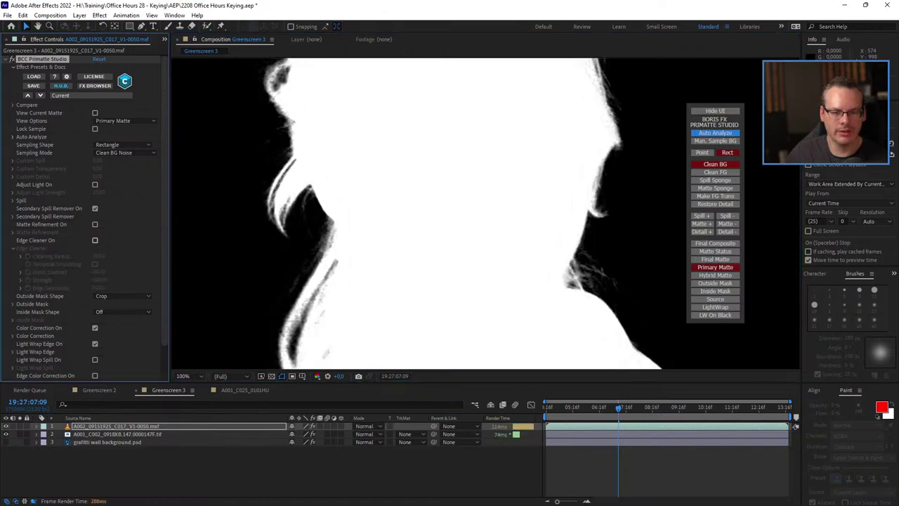
left_click(94, 240)
left_click(95, 240)
left_click(95, 240)
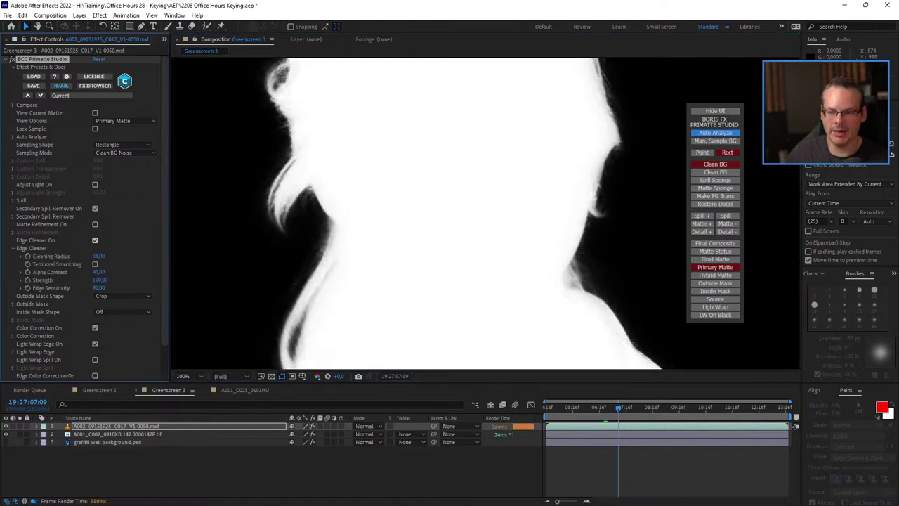
- Turn on Temporal Smoothing for the Edge Cleaner and set the view back to Final Composite
left_click(95, 264)
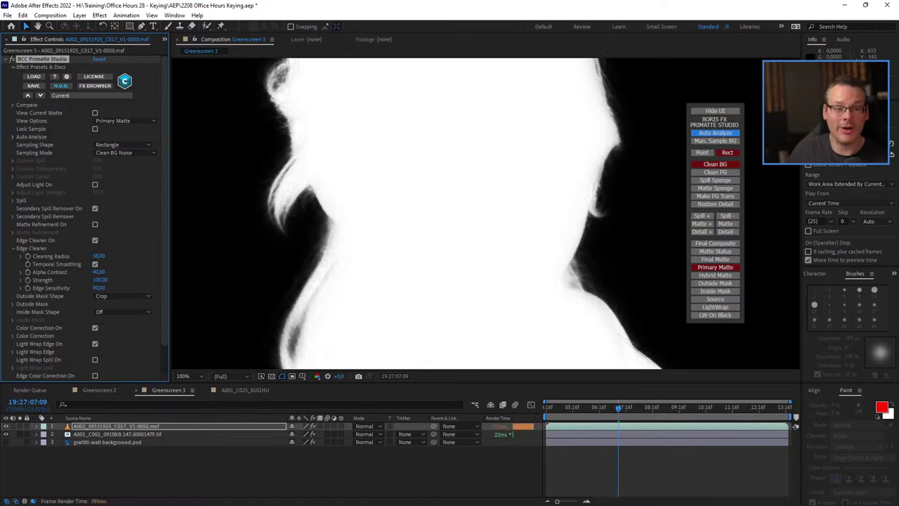
left_click(125, 120)
left_click(120, 128)
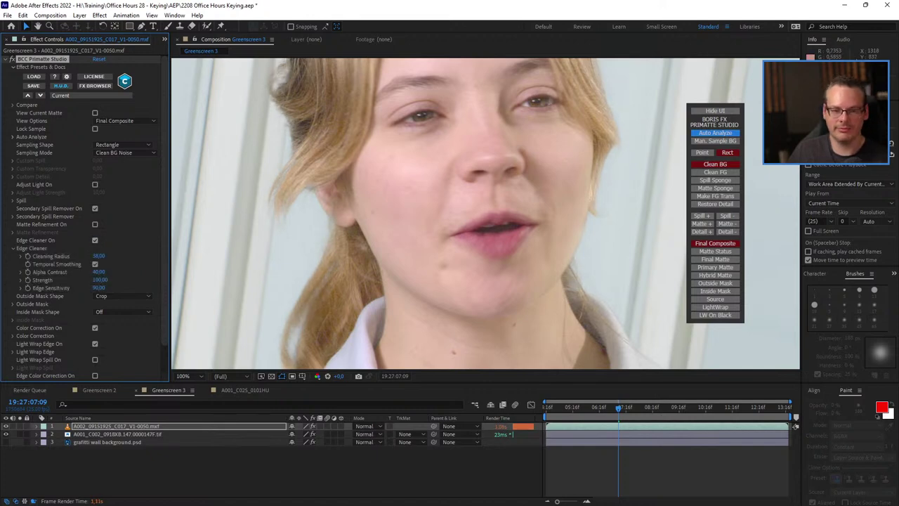
- Hide the Primatte on-screen controls, deselect the woman's clip and scrub through the full composite to check the key
scroll(468, 236, "down", 2)
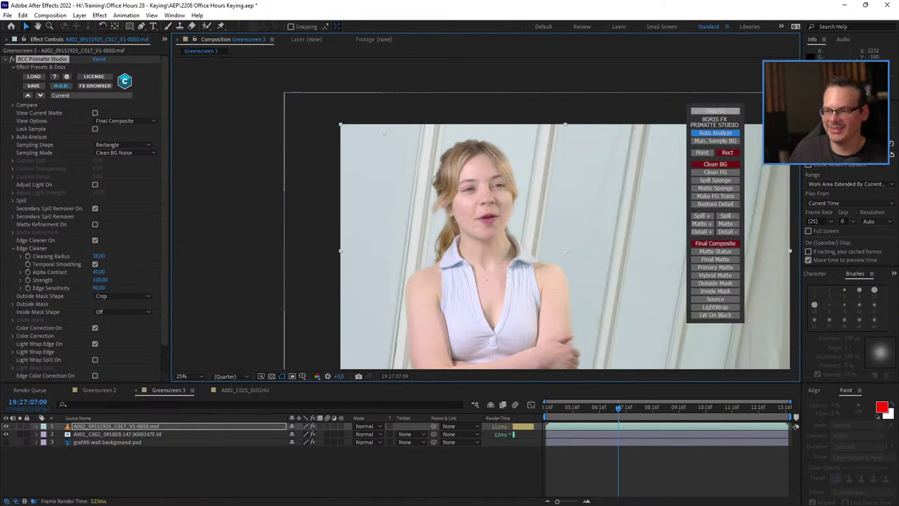
left_click(715, 111)
left_click_drag(570, 320, 493, 361)
left_click(379, 468)
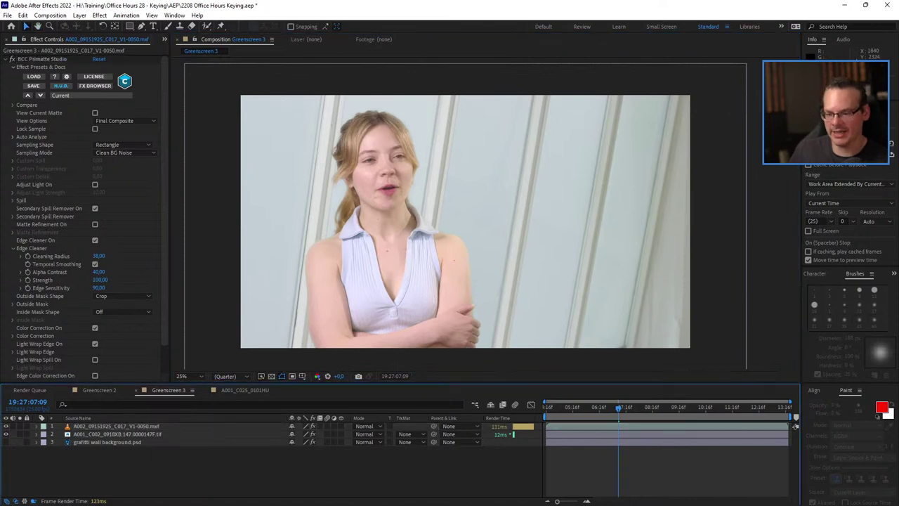
left_click_drag(619, 408, 705, 408)
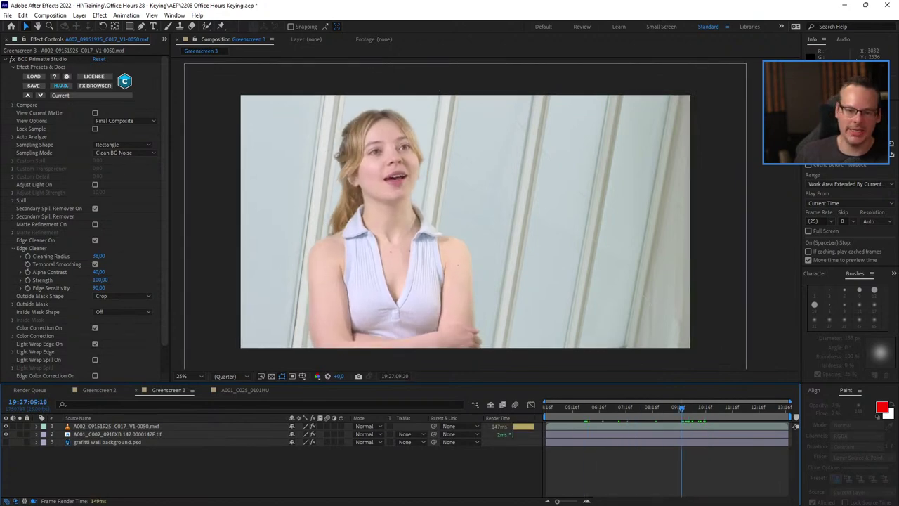
scroll(84, 210, "down", 2)
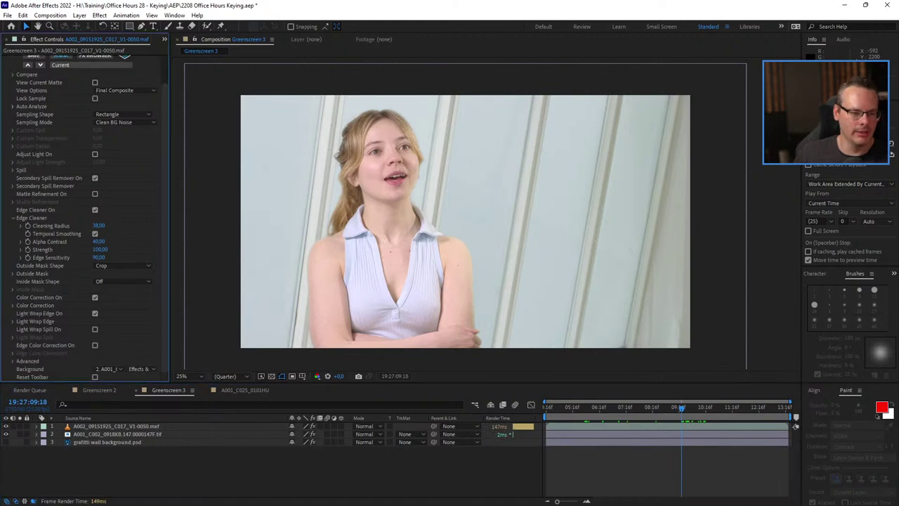
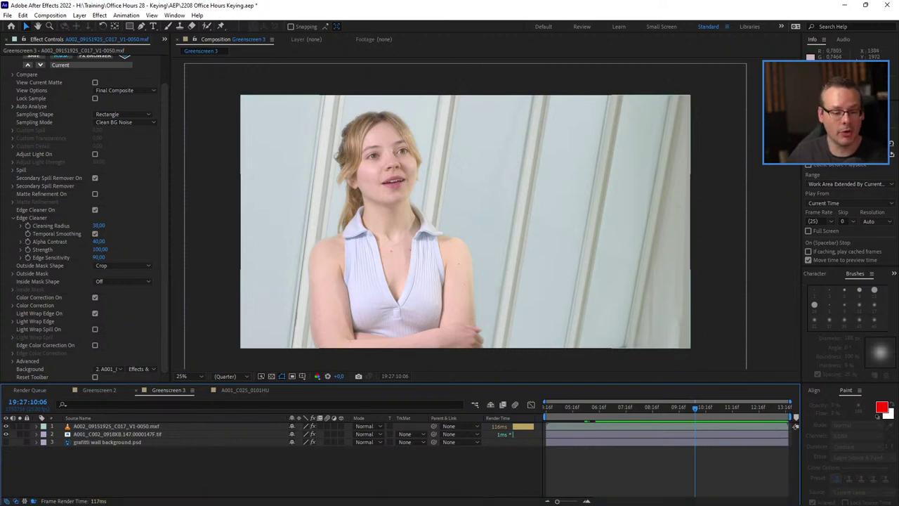
- Add an adjustment layer with BCC Spotlight and aim its beam from beyond the frame's upper-left corner toward the woman's shoulder
key("ctrl+alt+y")
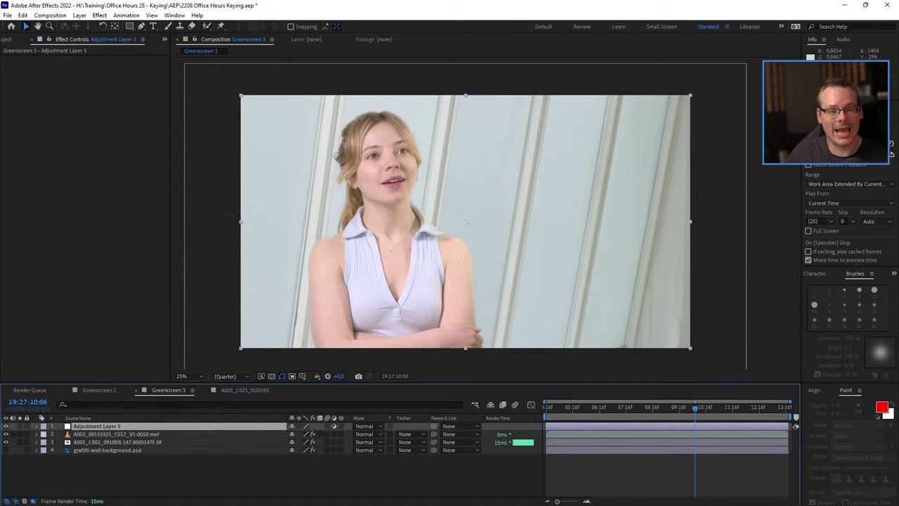
left_click(99, 14)
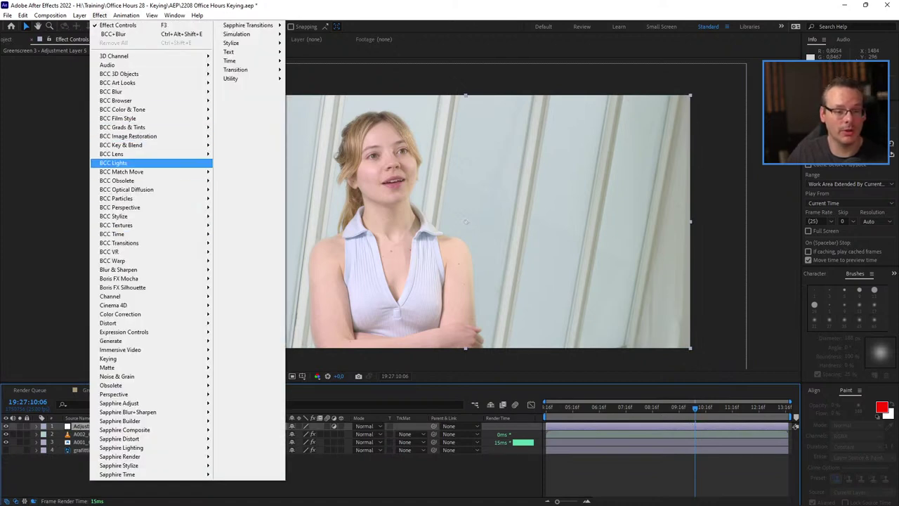
mouse_move(141, 162)
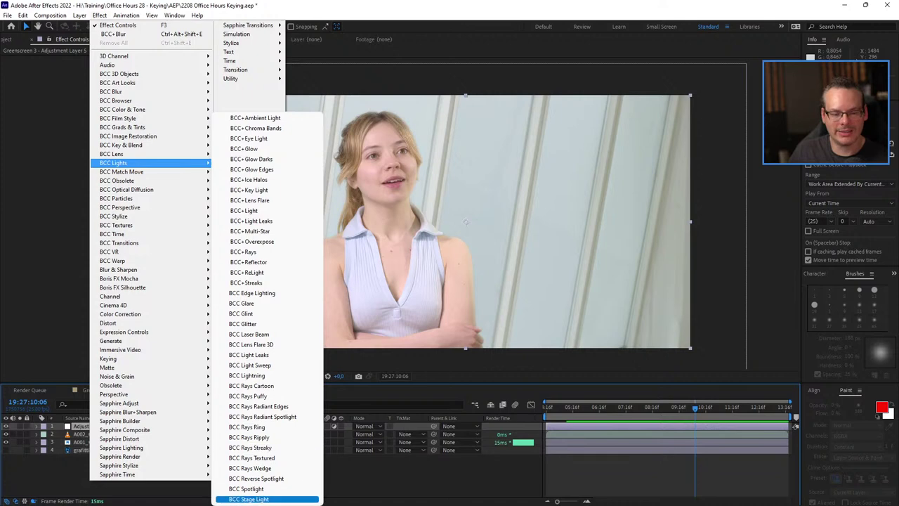
left_click(249, 488)
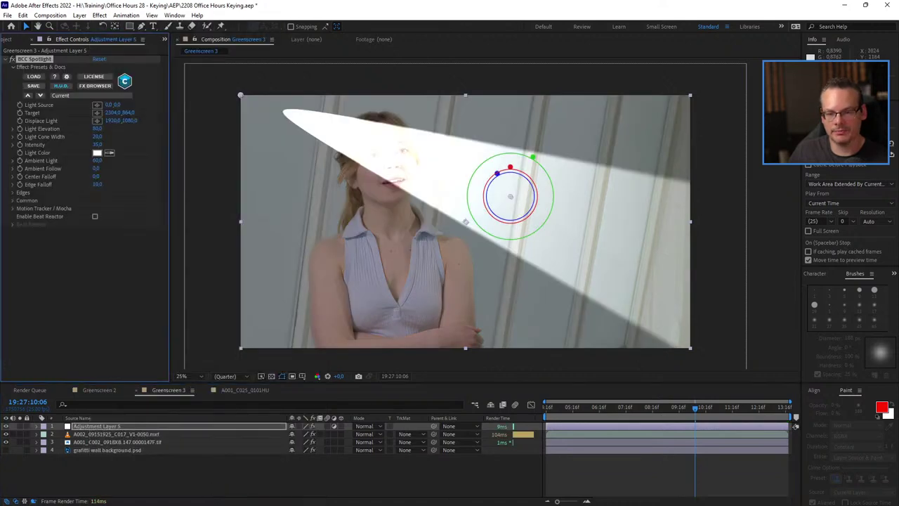
left_click_drag(510, 197, 452, 251)
left_click_drag(234, 89, 72, 3)
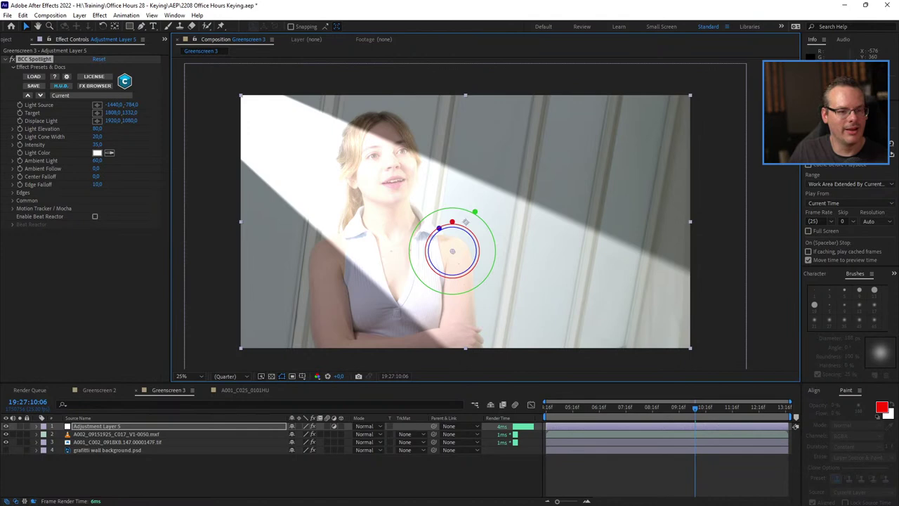
- Soften the spotlight with an Intensity of 3, Ambient Light of 96 and Ambient Follow of 34
left_click_drag(96, 169, 176, 168)
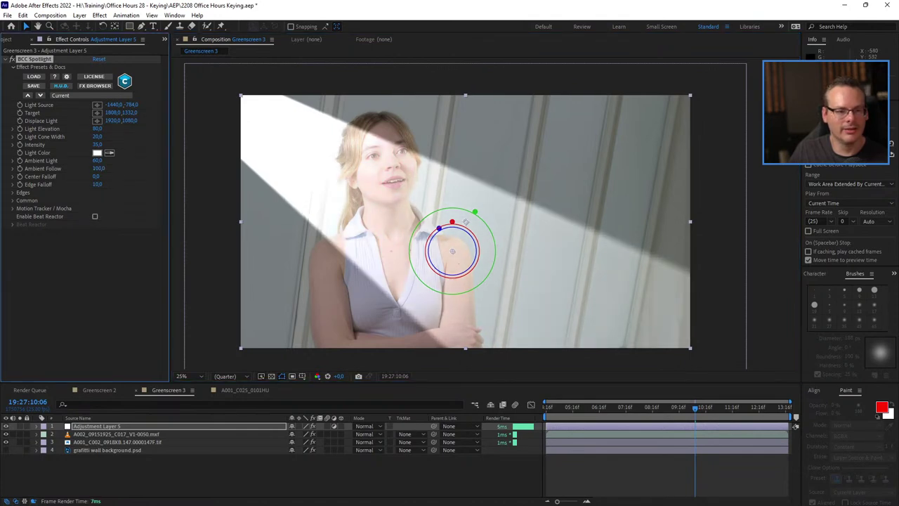
left_click_drag(98, 168, 87, 168)
left_click(96, 144)
type("5")
key("Return")
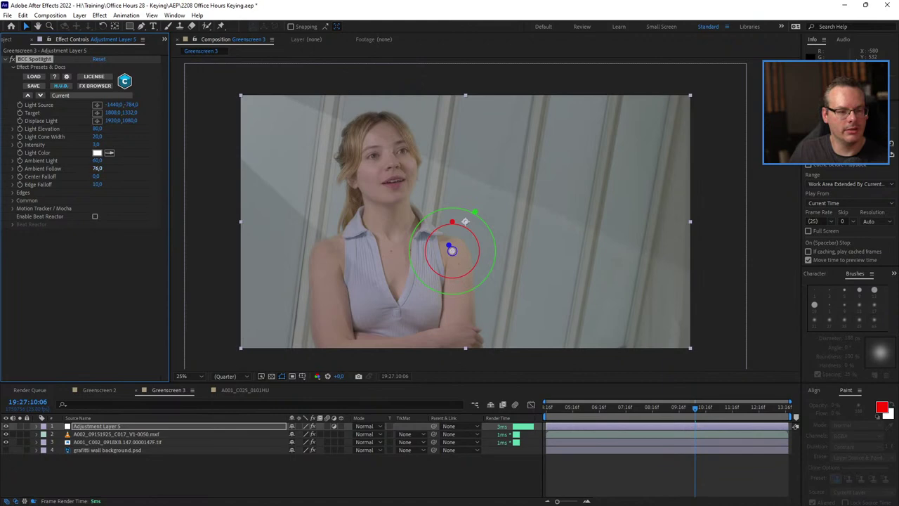
mouse_move(98, 168)
left_mouse_down()
mouse_move(78, 169)
mouse_move(114, 161)
left_mouse_up()
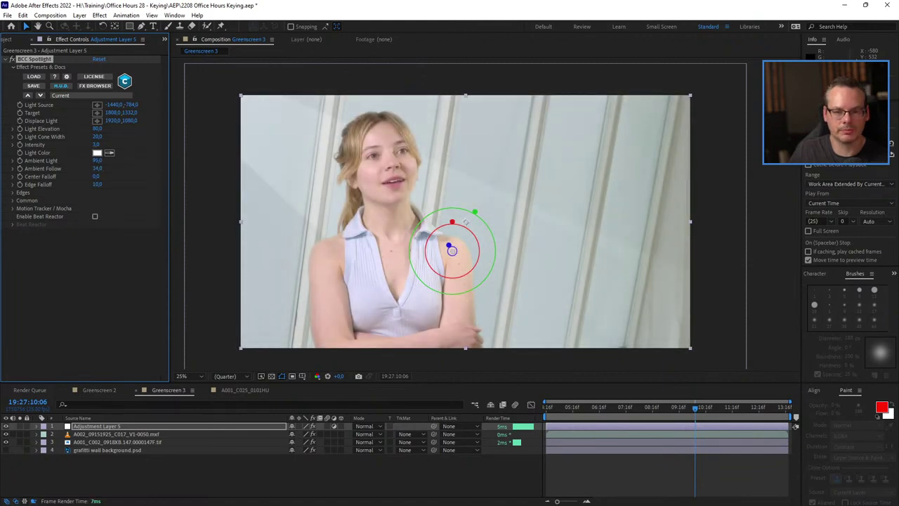
- Set the spotlight's Light Elevation to 103, Intensity to 7 and Edge Falloff to 96
left_click_drag(98, 129, 108, 128)
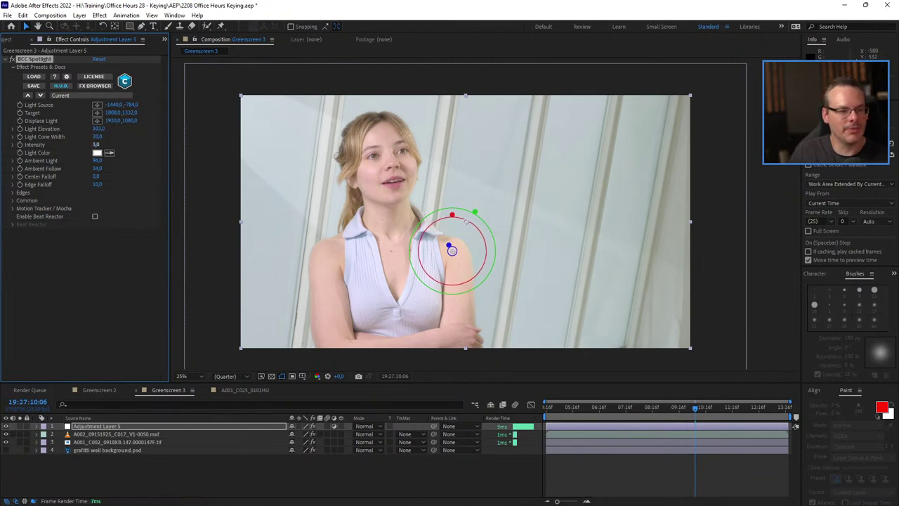
left_click_drag(96, 145, 99, 145)
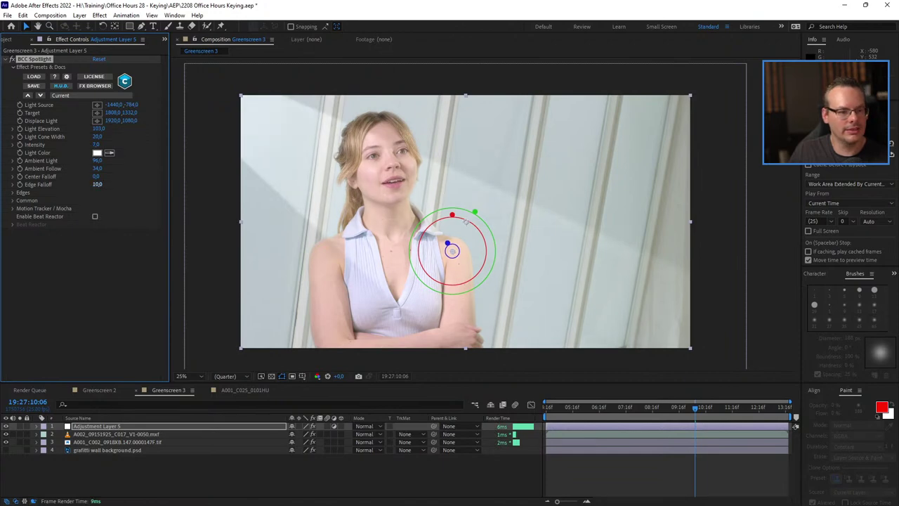
left_click_drag(97, 185, 139, 184)
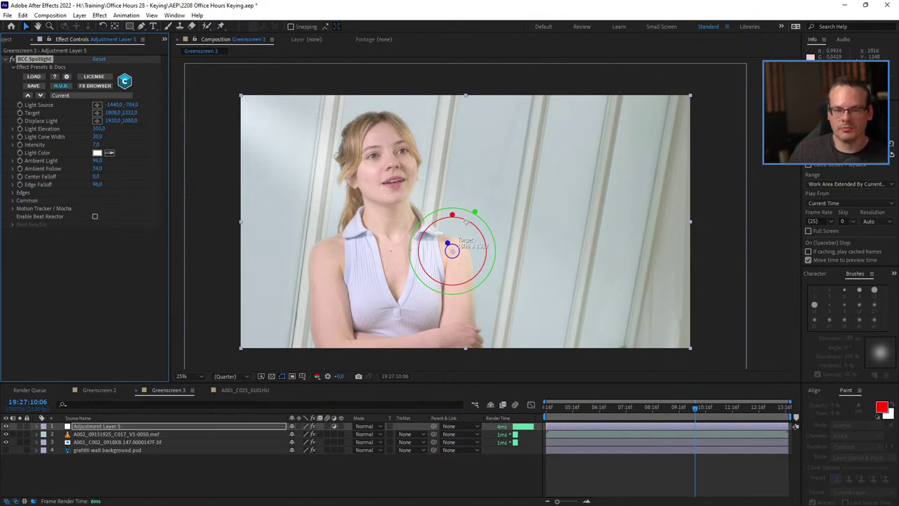
- Move the spotlight's Target below the woman's arms to 1988, 2272 and its Light Source to -984, -500
left_click_drag(452, 251, 472, 360)
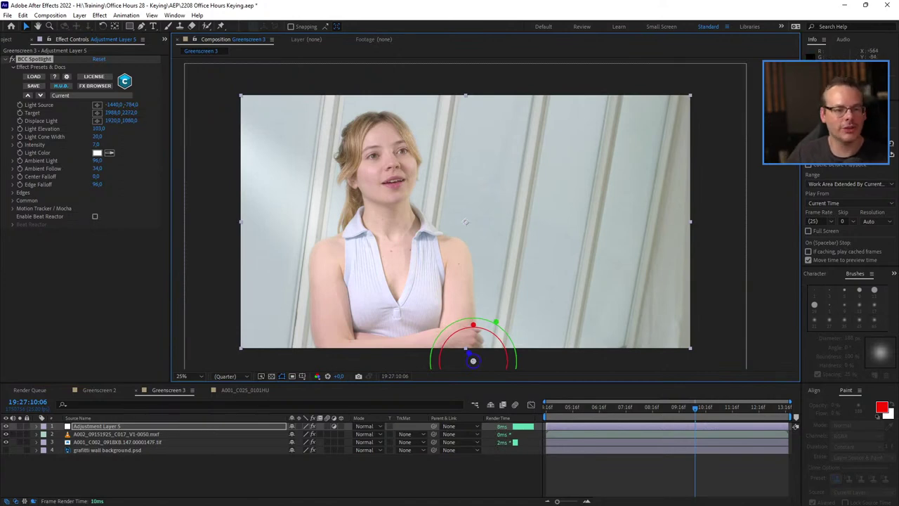
left_click(97, 104)
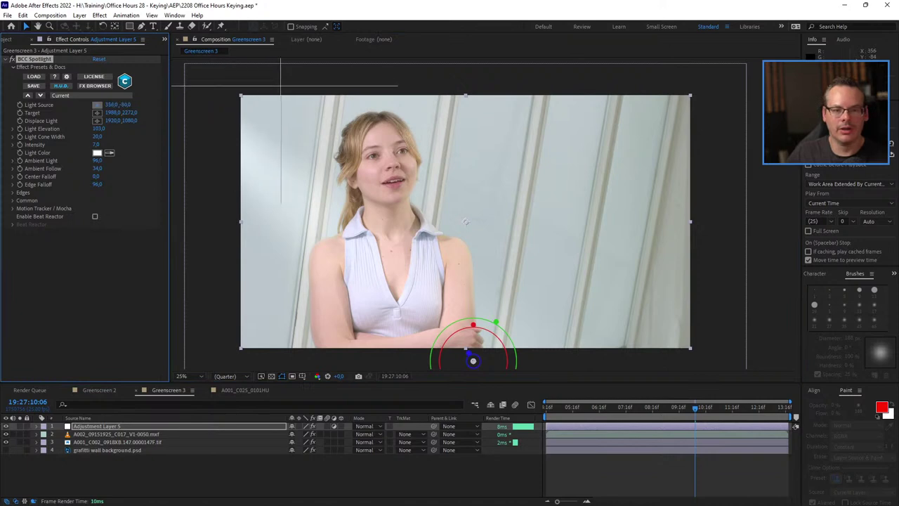
left_click(282, 84)
left_click_drag(283, 85, 126, 36)
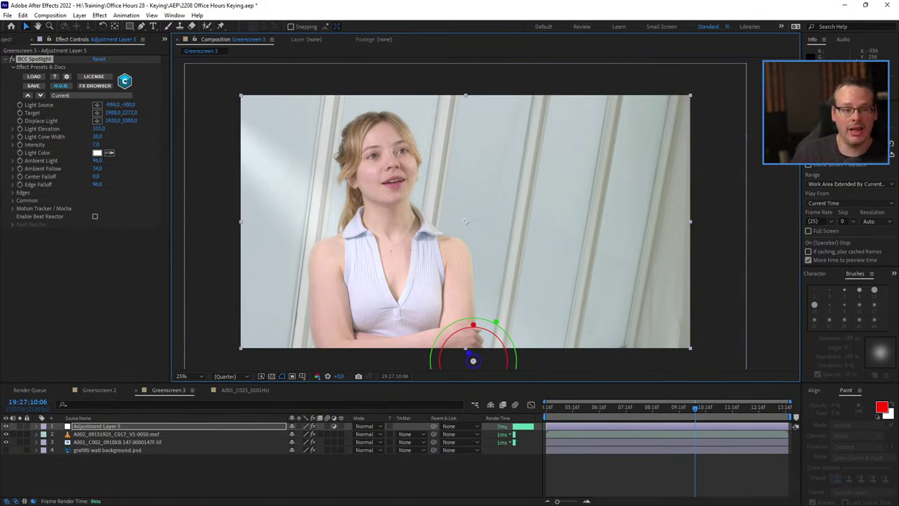
- Turn off BCC Spotlight on the adjustment layer and collapse its settings
left_click(12, 59)
left_click(73, 281)
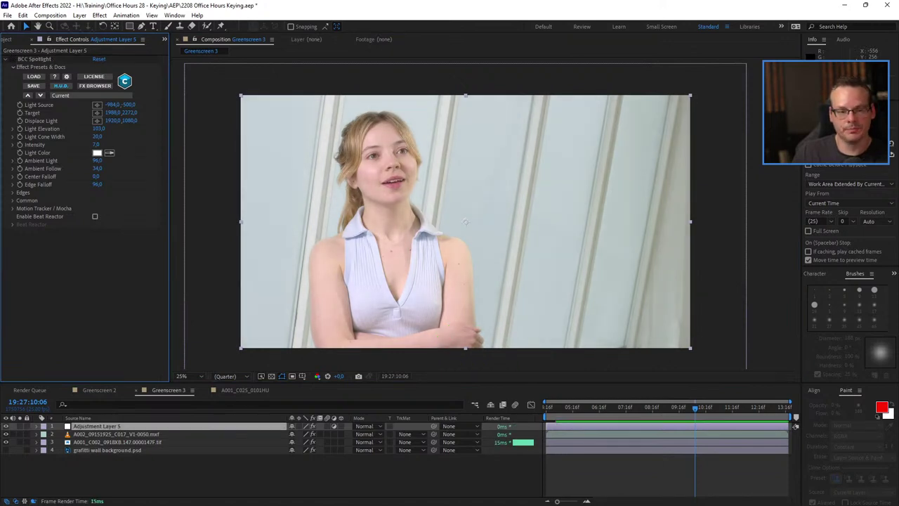
left_click(5, 59)
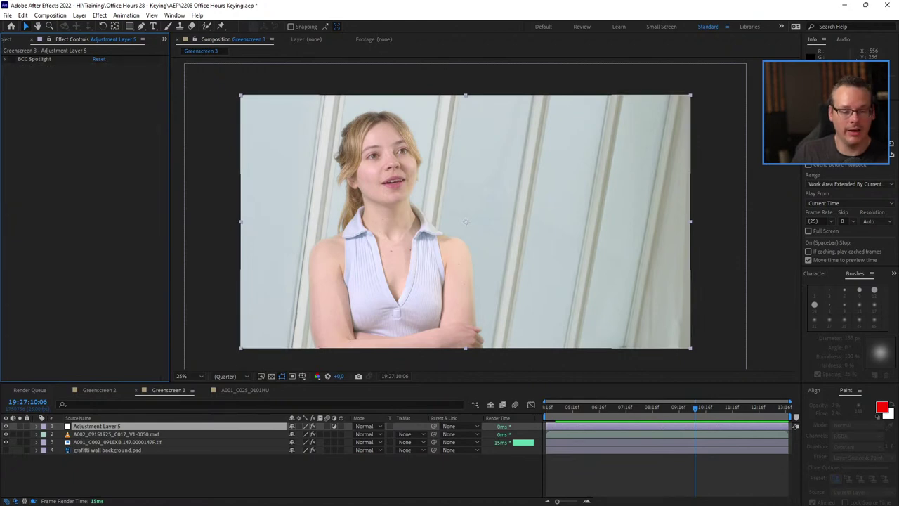
- Apply the Sapphire Stylize effect S_ColorFuse to the adjustment layer and open its preset browser
left_click(99, 14)
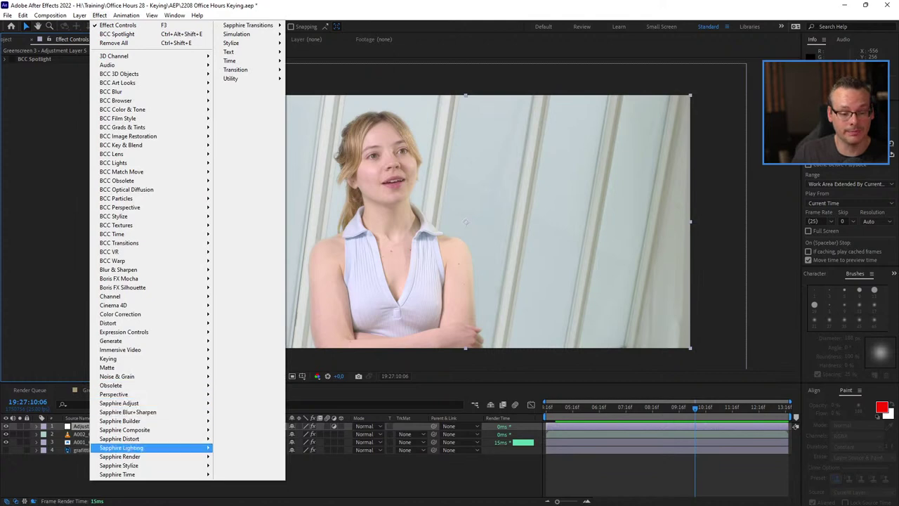
mouse_move(140, 465)
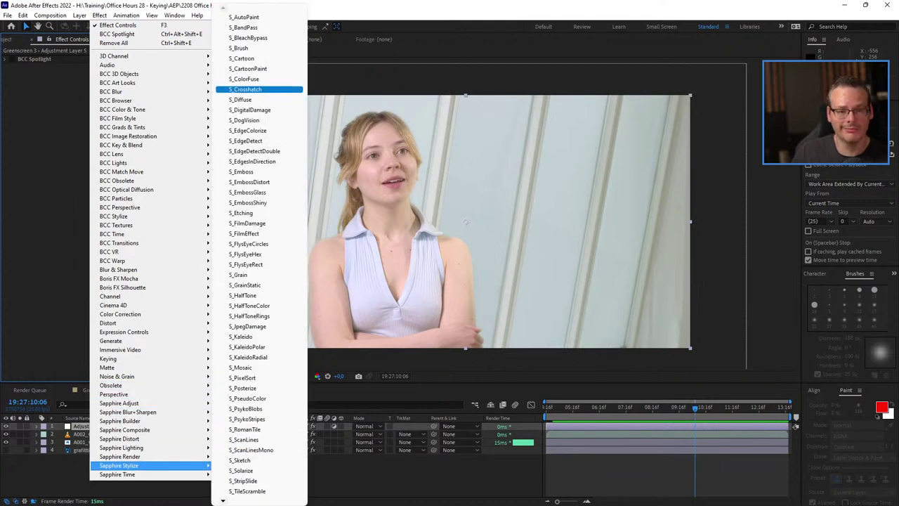
key("Return")
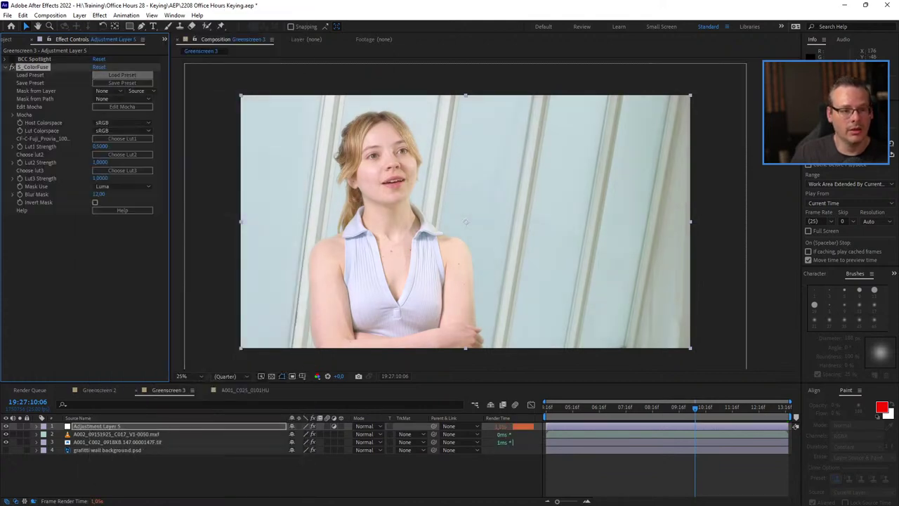
left_click(122, 74)
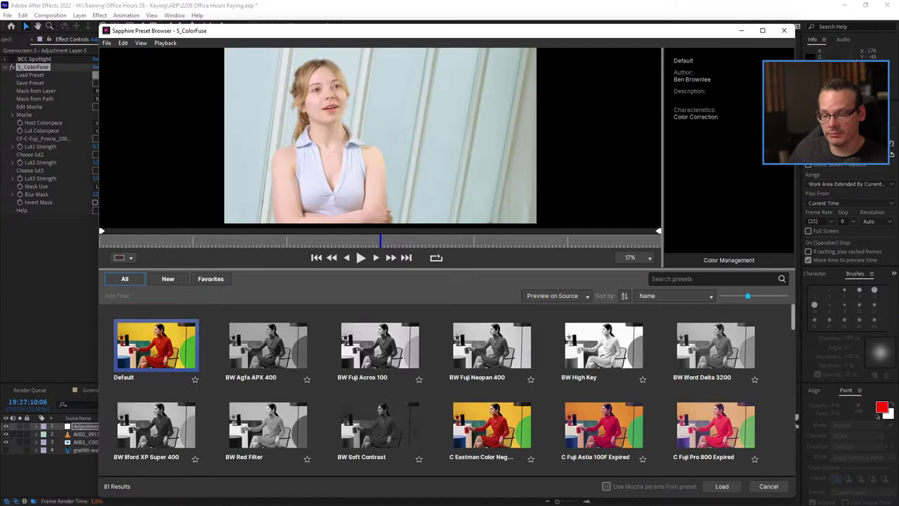
left_click_drag(796, 281, 793, 281)
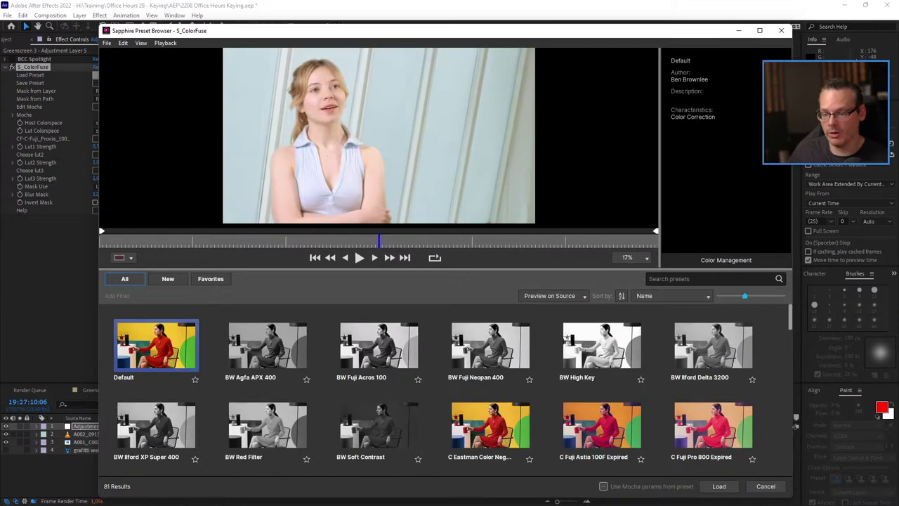
- Preview ColorFuse presets such as M Color Pop, M 70s Vintage Summer and M Cool Gritty Cops on the composite
scroll(453, 391, "down", 3)
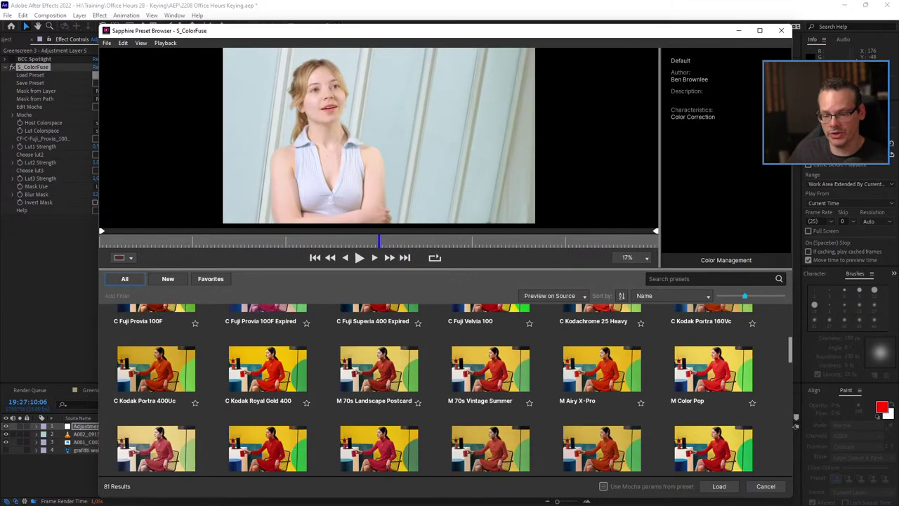
left_click(713, 368)
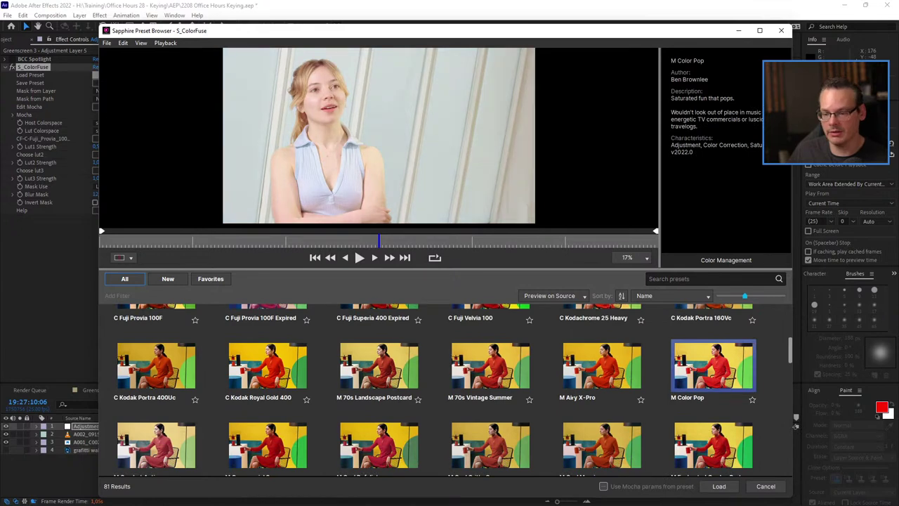
left_click(602, 366)
left_click(490, 366)
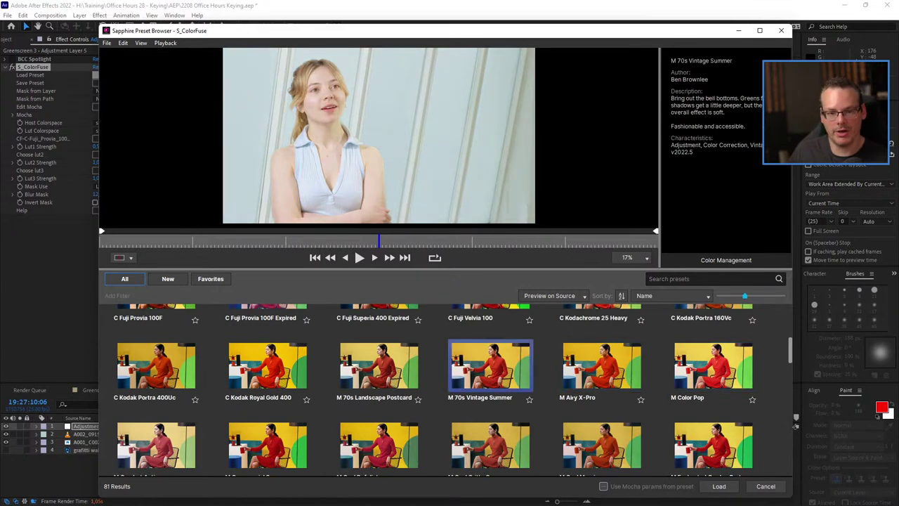
left_click(490, 445)
scroll(449, 389, "down", 2)
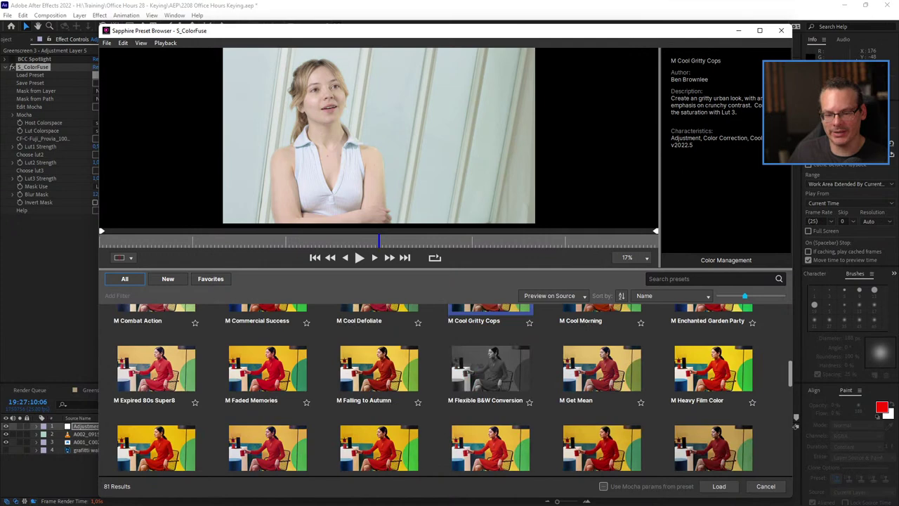
scroll(449, 389, "down", 1)
scroll(435, 390, "down", 1)
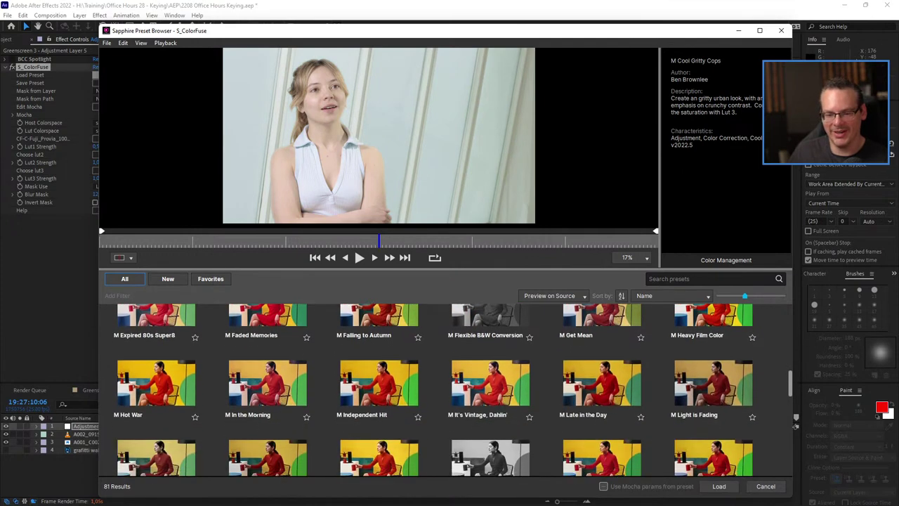
- Compare M It's Vintage, Dahlin' with its neighbouring presets and load M Independent Hit
left_click(602, 383)
left_click(490, 383)
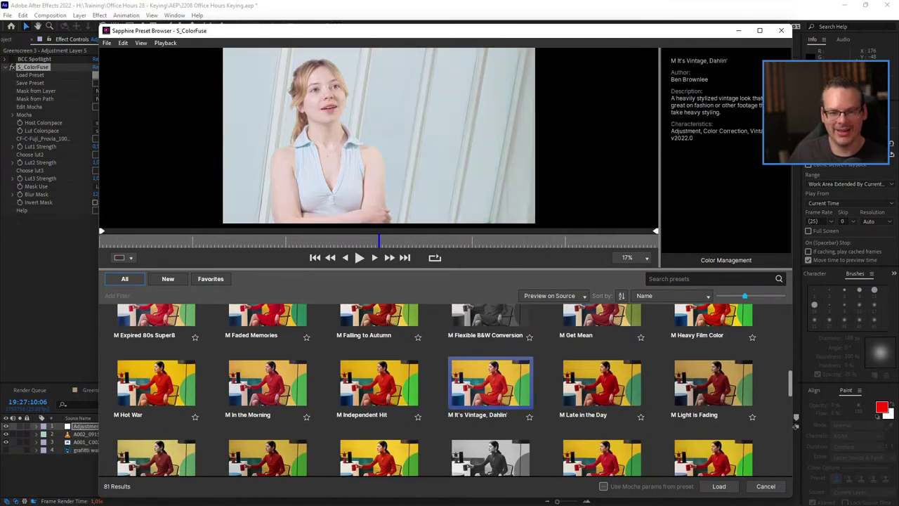
left_click(379, 383)
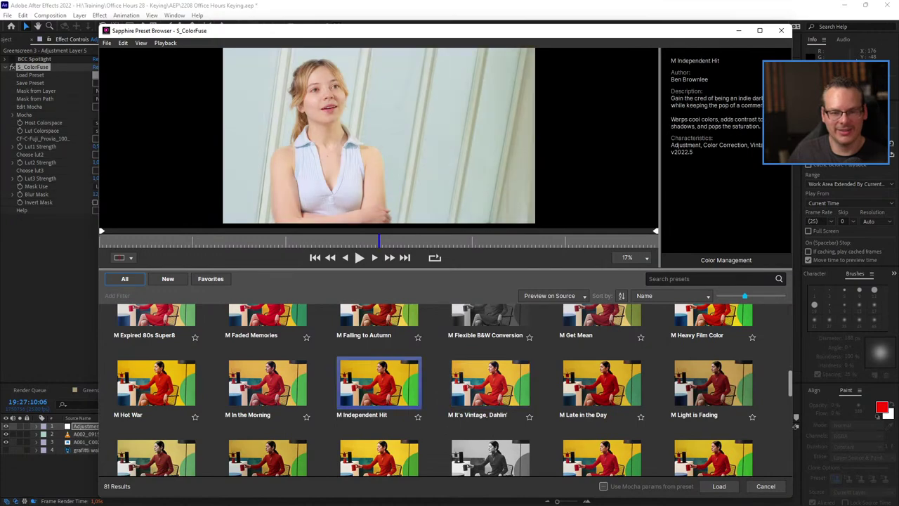
left_click(719, 486)
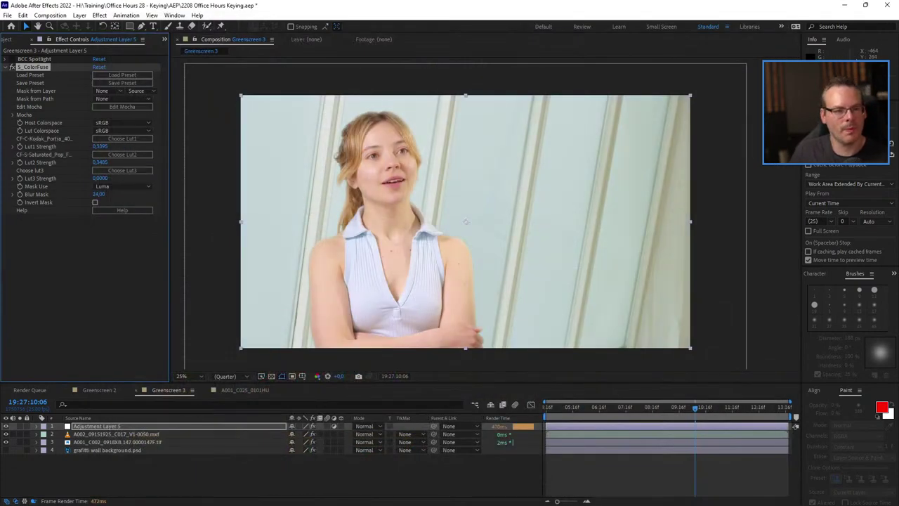
- Reduce ColorFuse's Lut1 Strength to 0 and load CF-S-Color_Contrast_Smack.cube as the third LUT
left_click_drag(101, 147, 84, 147)
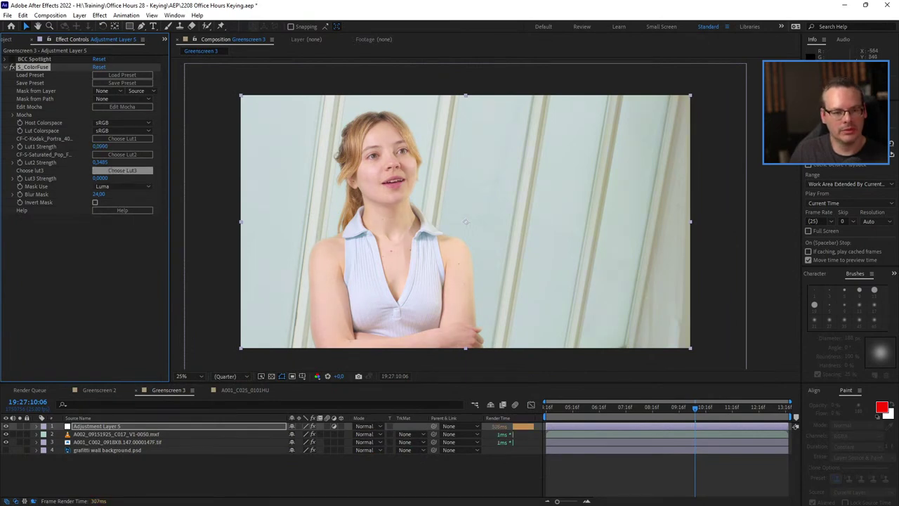
left_click(122, 170)
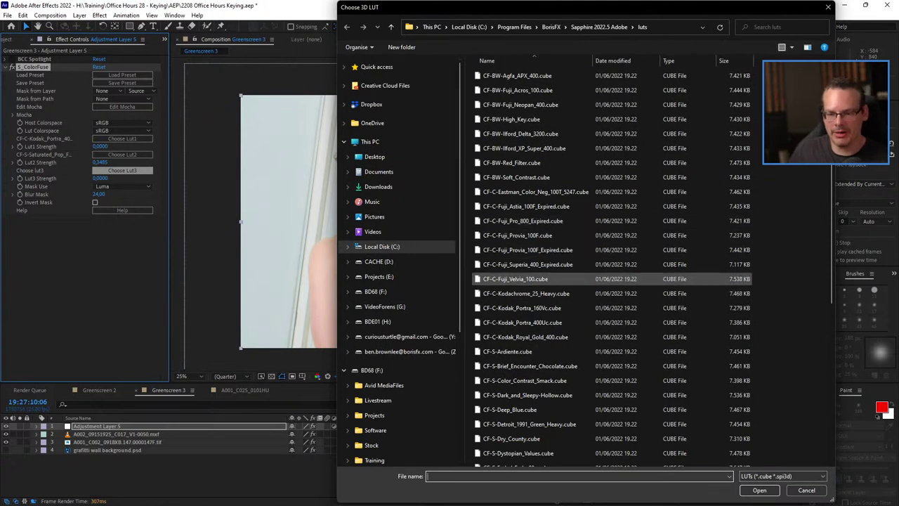
scroll(618, 267, "down", 5)
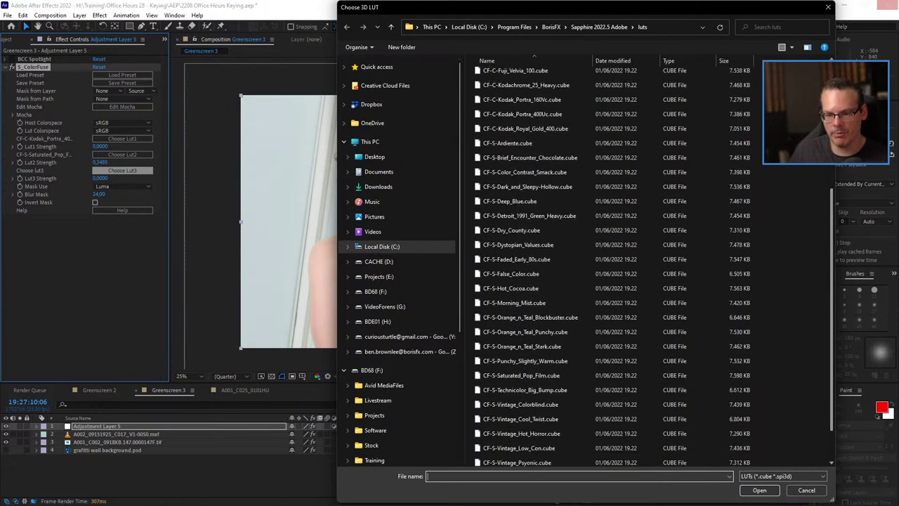
scroll(618, 267, "down", 1)
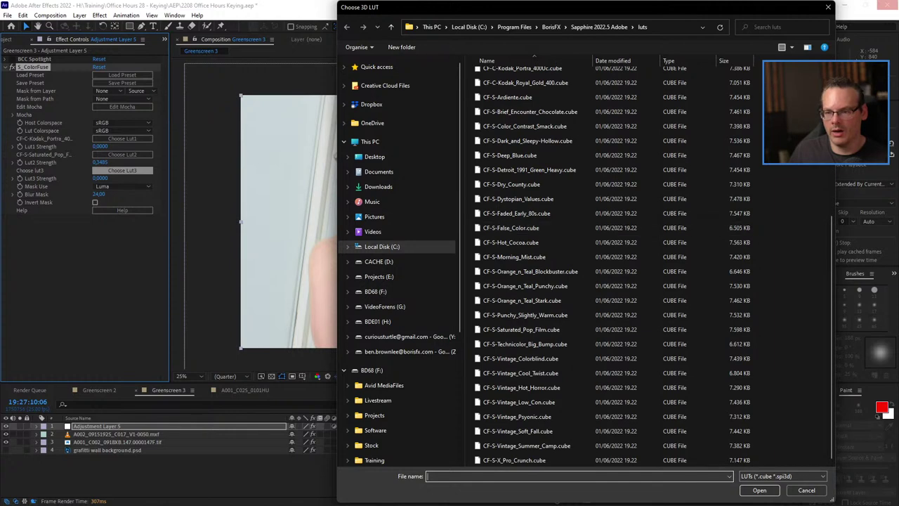
scroll(534, 174, "up", 1)
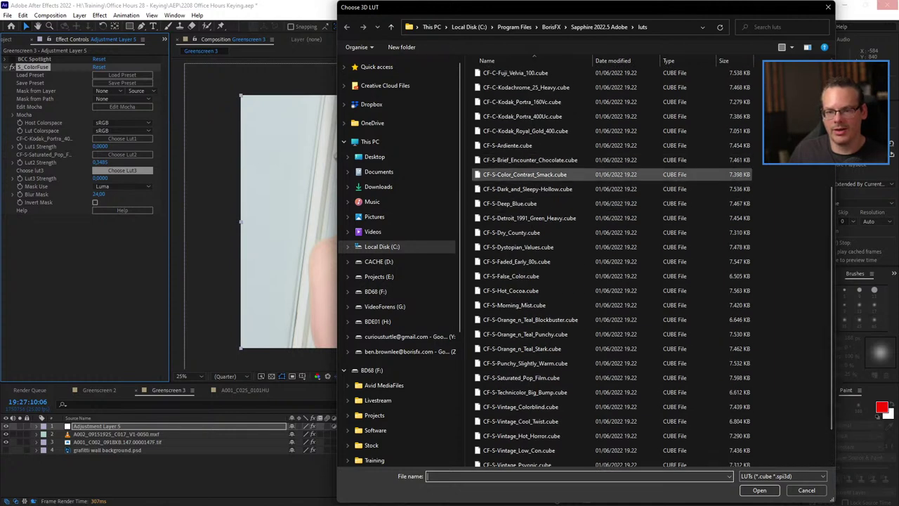
double_click(523, 174)
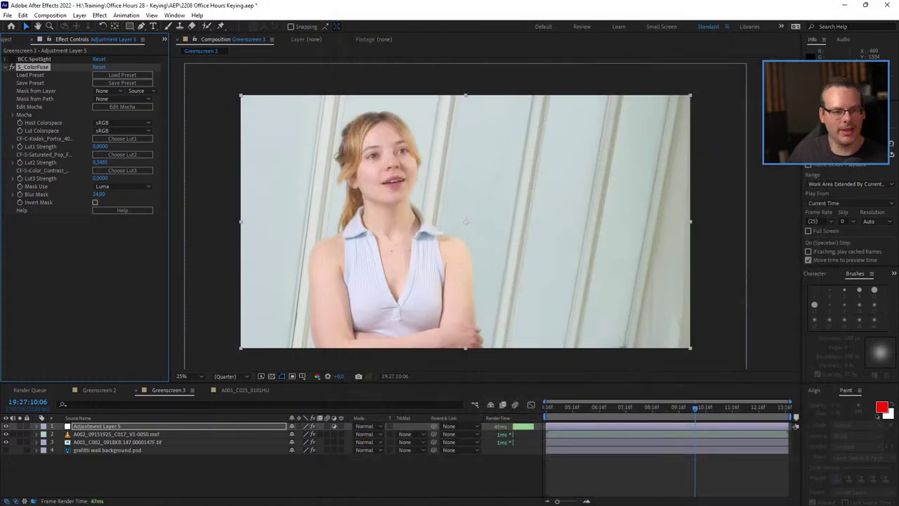
- Set Lut3 Strength to 0.12 and Lut1 Strength to 0.16, comparing the grade with ColorFuse off and on
mouse_move(100, 178)
left_mouse_down()
mouse_move(123, 178)
mouse_move(105, 179)
left_mouse_up()
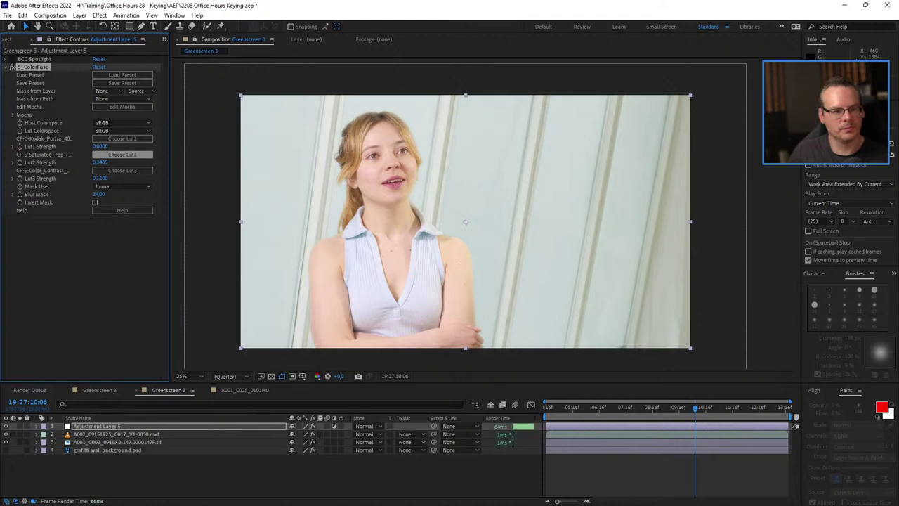
mouse_move(101, 147)
left_mouse_down()
mouse_move(133, 146)
mouse_move(106, 146)
left_mouse_up()
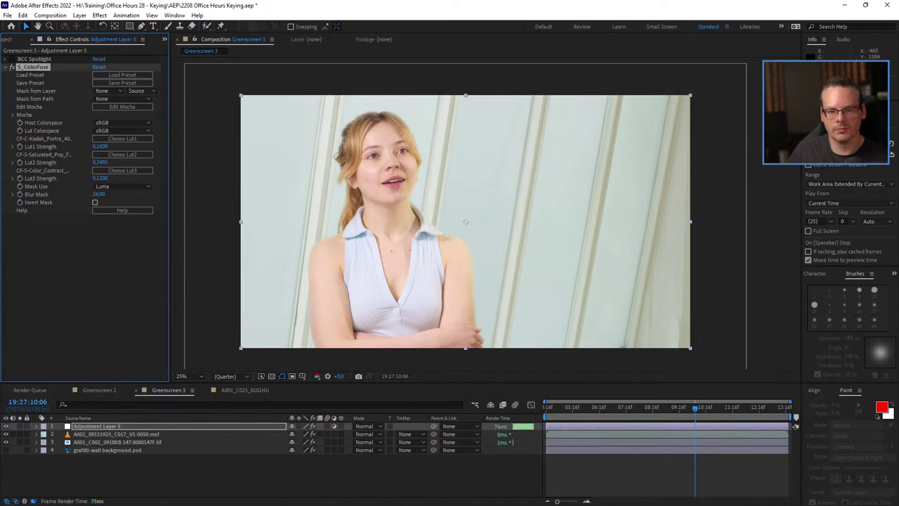
left_click(11, 67)
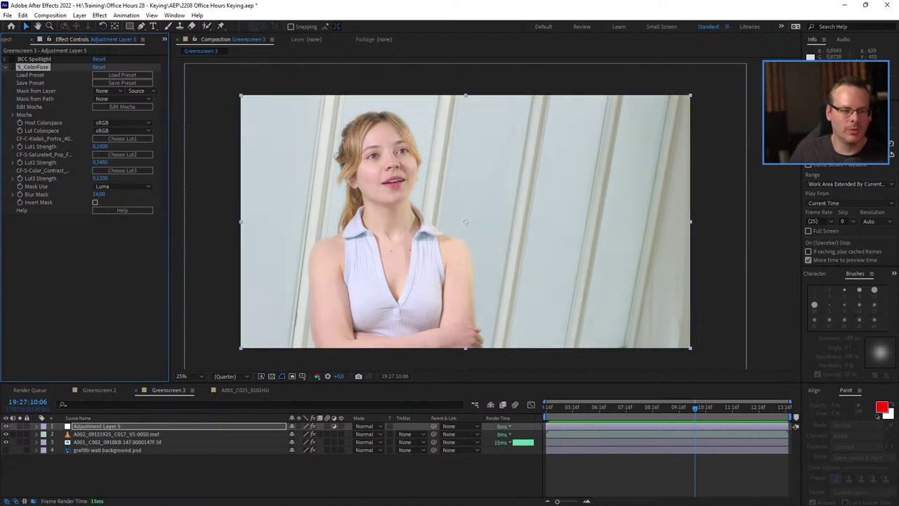
left_click(11, 67)
left_click(11, 67)
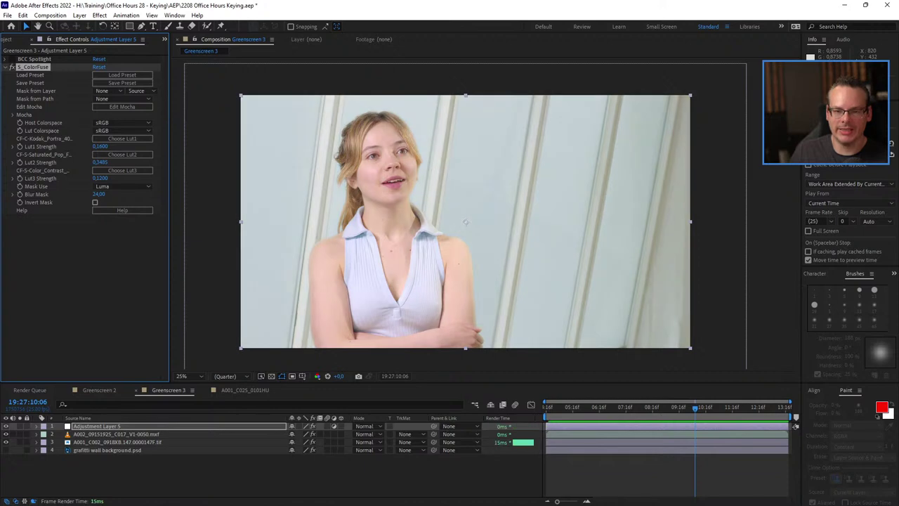
left_click(11, 67)
left_click(11, 67)
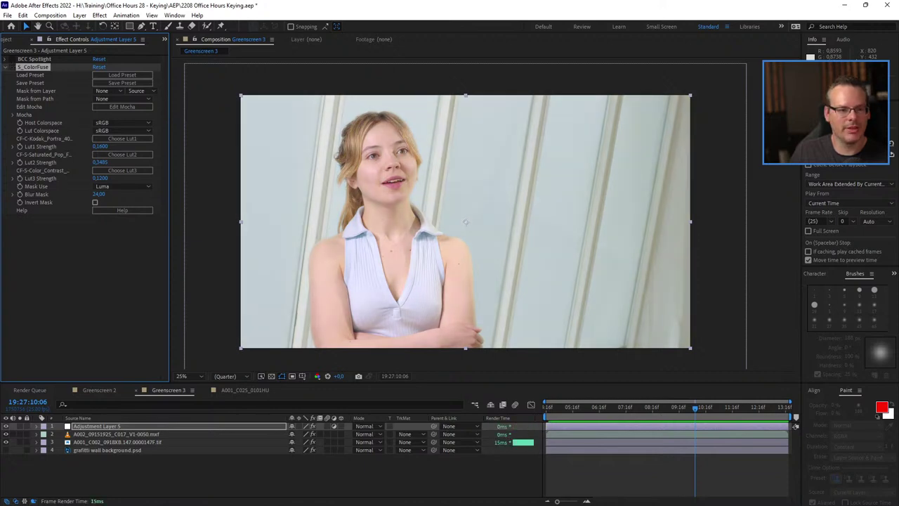
left_click(11, 67)
- Lower Lut2 Strength to 0.1 and compare the composite with ColorFuse off and on
left_click_drag(100, 163, 67, 162)
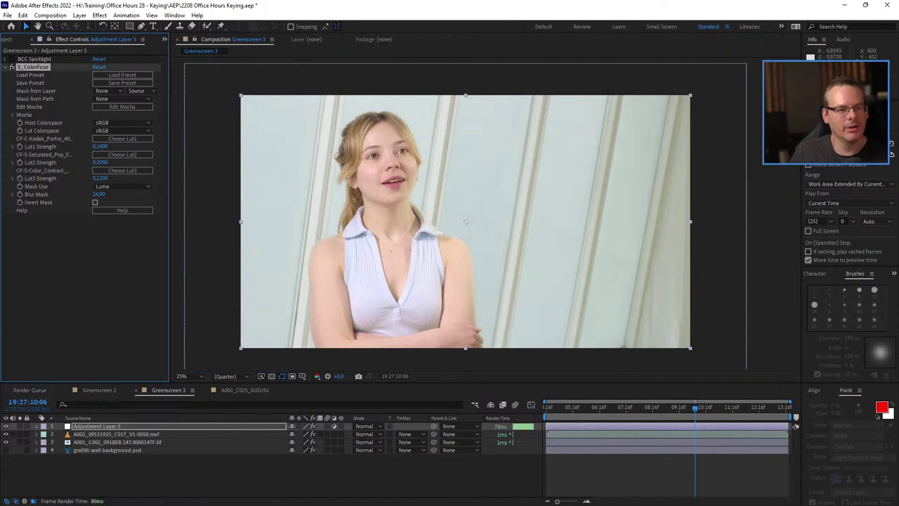
left_click(11, 67)
left_click(11, 67)
left_click(70, 274)
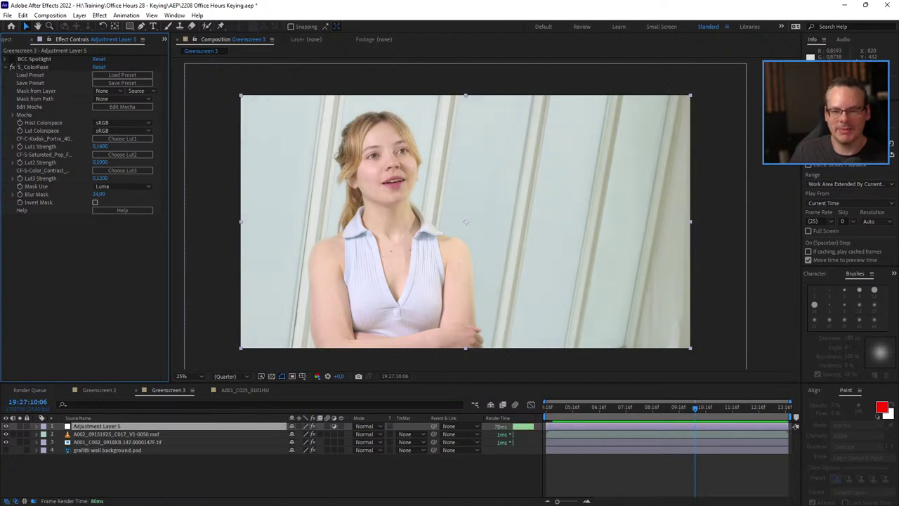
- Play back and scrub through the graded Greenscreen 3 composite to check the key and colour during the woman's movements
key("space")
key("space")
key("space")
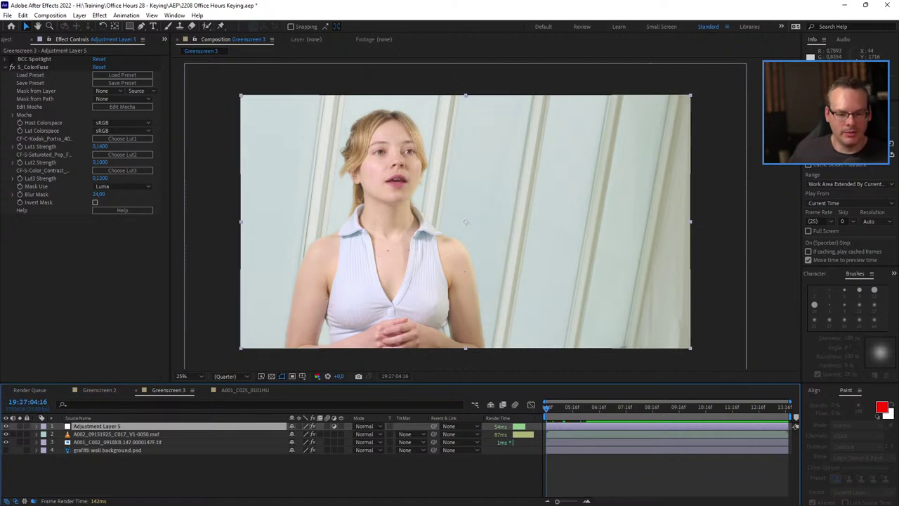
left_click_drag(313, 426, 313, 434)
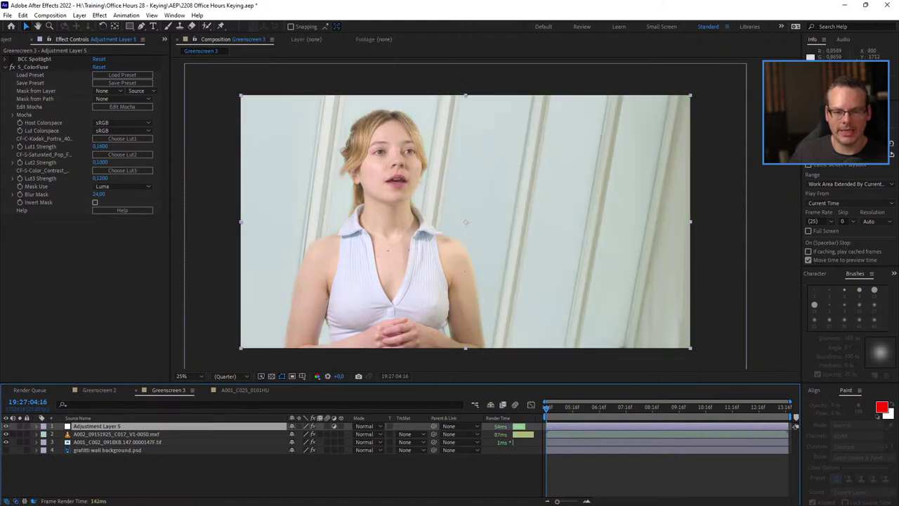
left_click(601, 407)
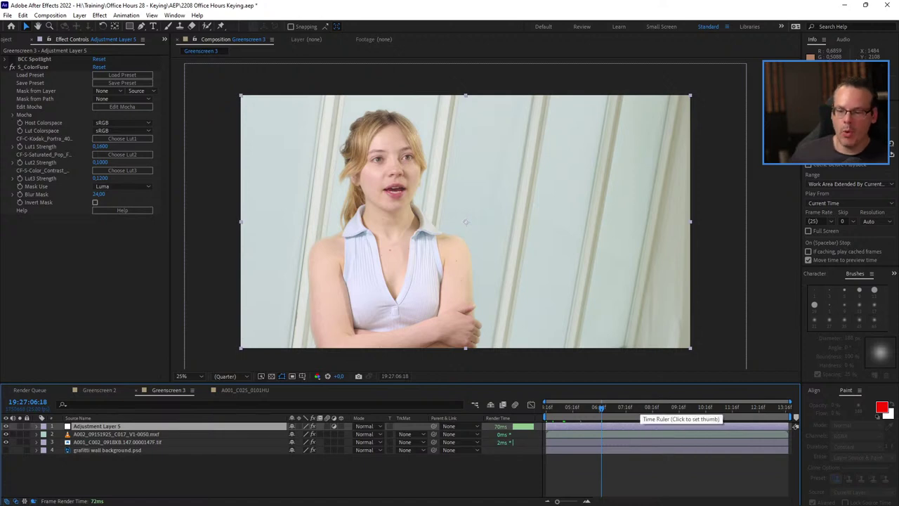
left_click(655, 408)
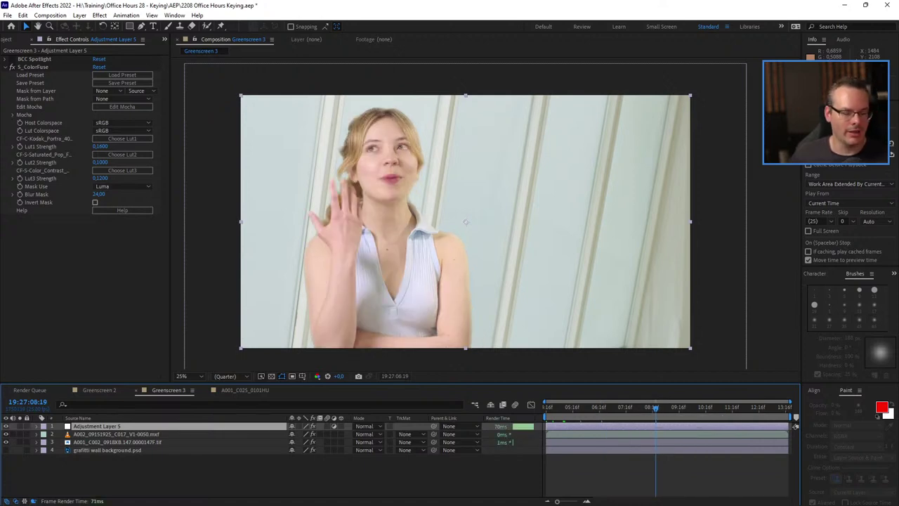
key("space")
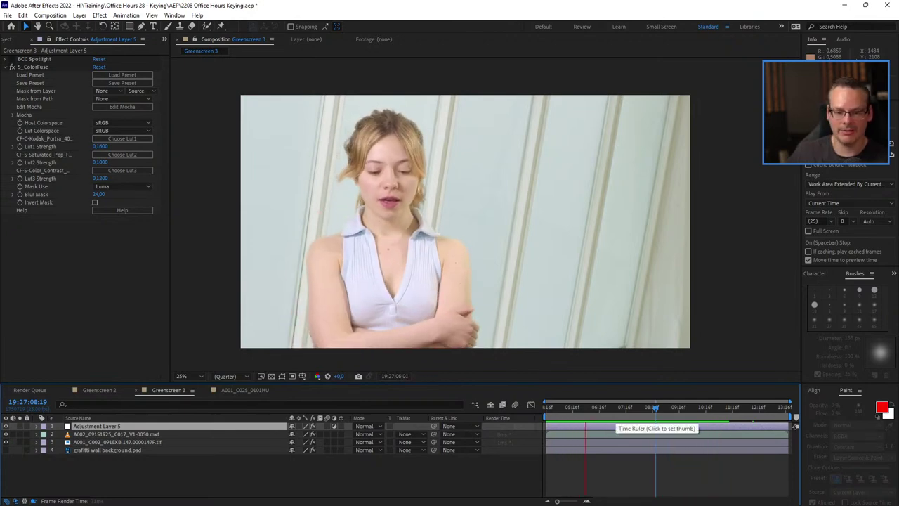
key("space")
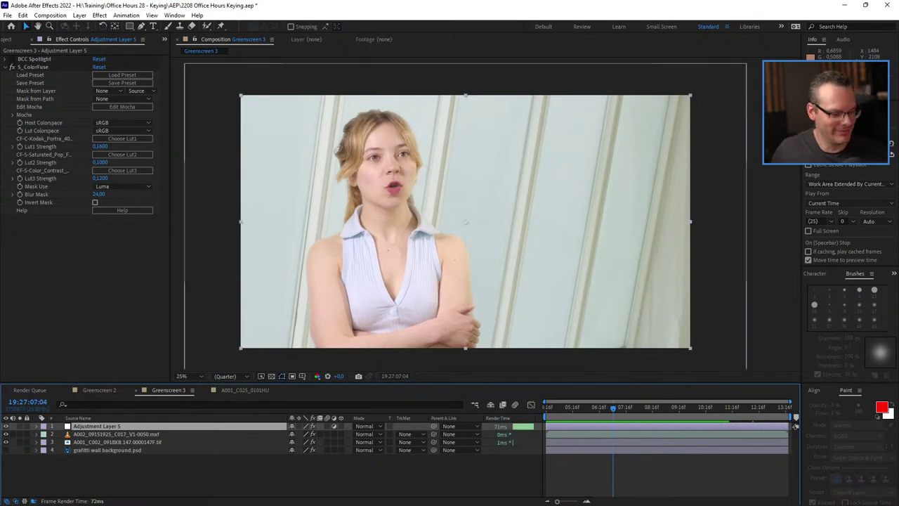
mouse_move(613, 408)
left_mouse_down()
mouse_move(564, 408)
mouse_move(608, 408)
left_mouse_up()
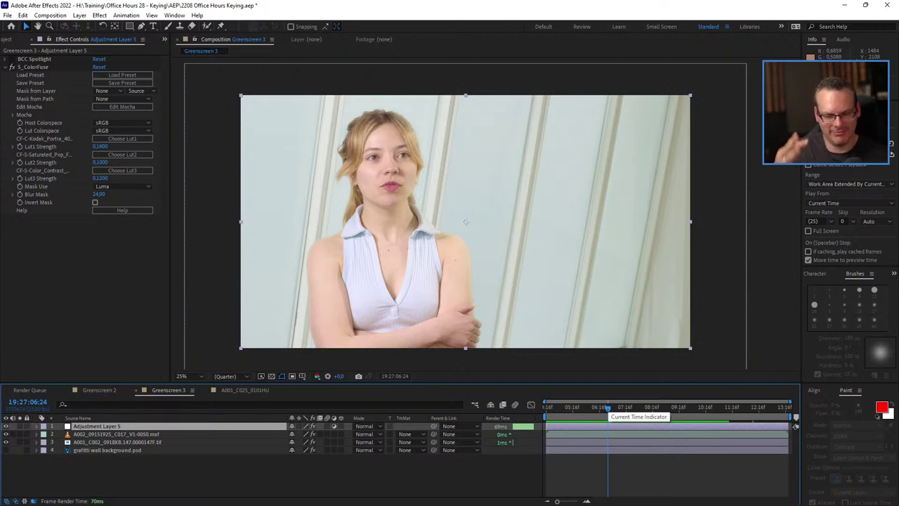
key("space")
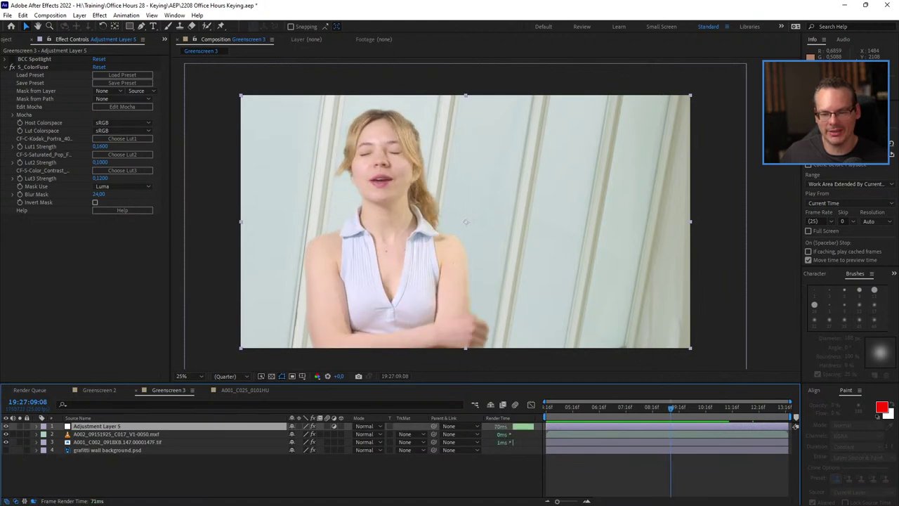
left_click_drag(671, 408, 634, 409)
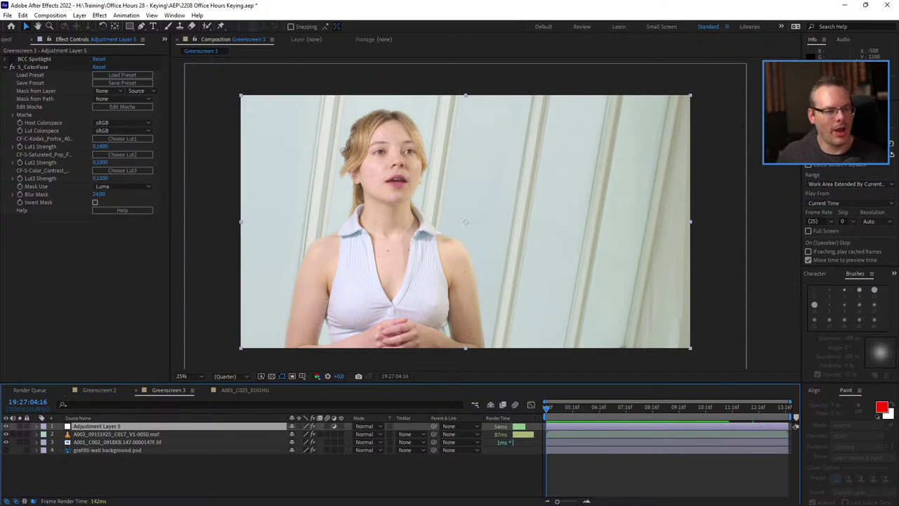
- Open the Greenscreen 1 composition and scrub through it to review the woman keyed over the graffiti wall
left_click(7, 39)
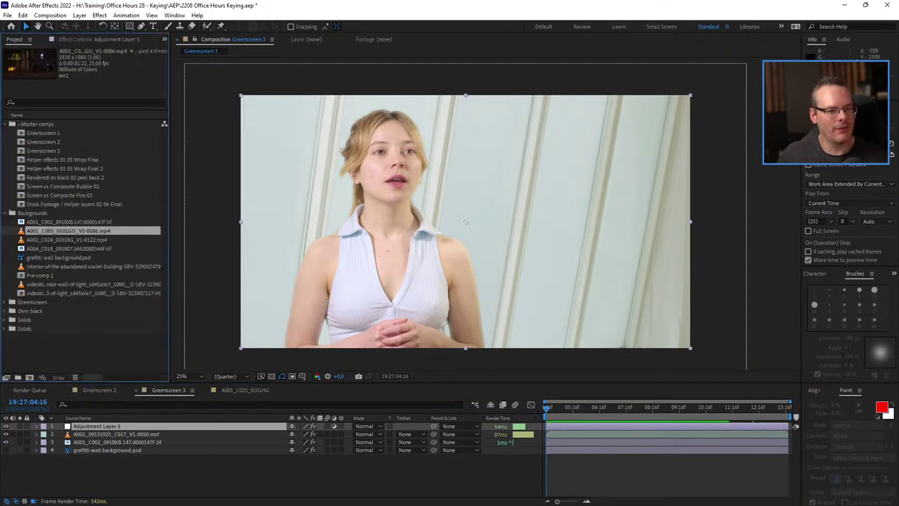
left_click(45, 133)
double_click(43, 133)
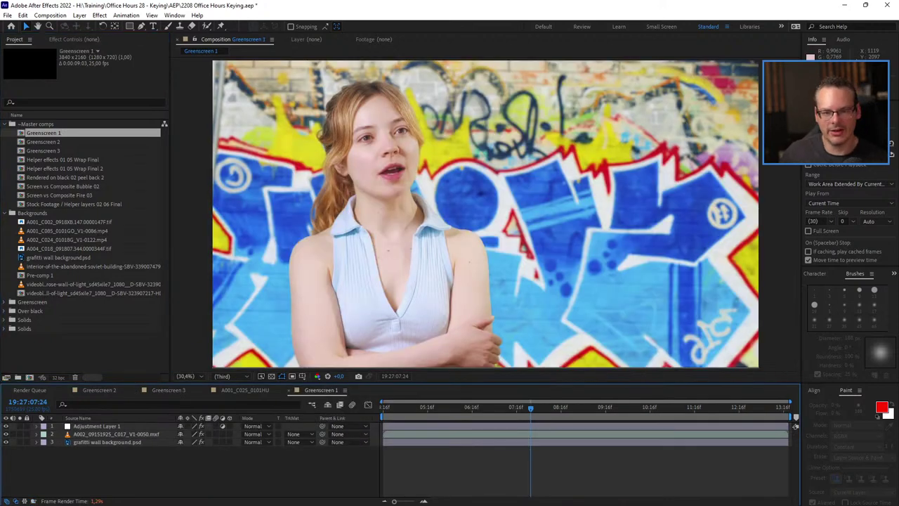
left_click_drag(530, 408, 467, 408)
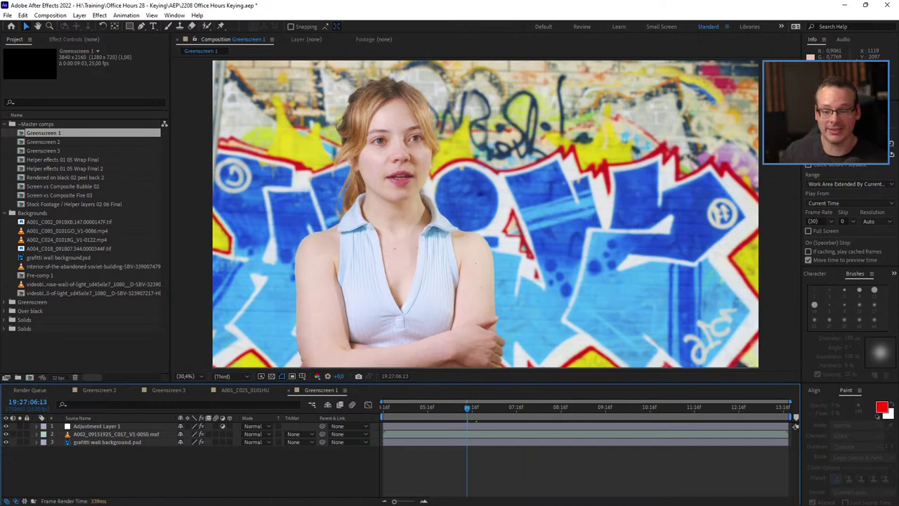
left_click_drag(468, 407, 620, 408)
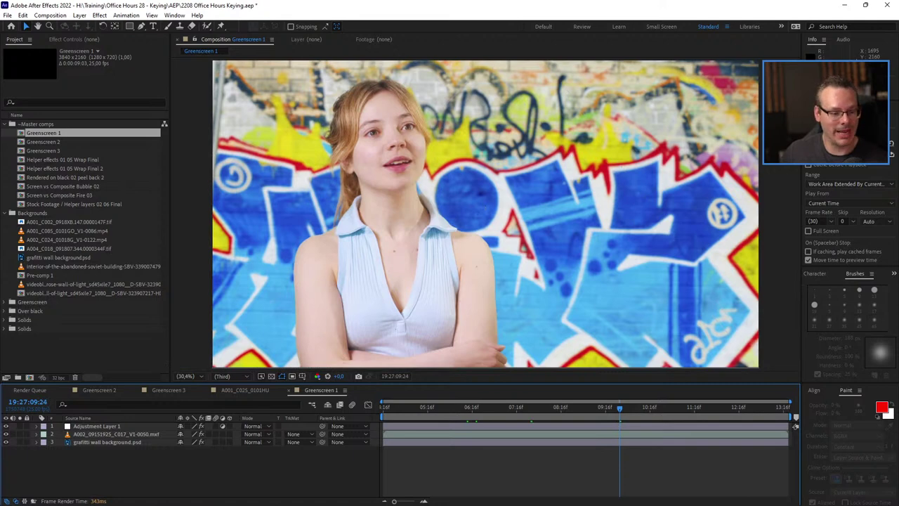
- Line up Greenscreen 1 with Greenscreen 3 at 19:27:04:16 and set Greenscreen 3's magnification to Fit up to 100%
left_click(169, 390)
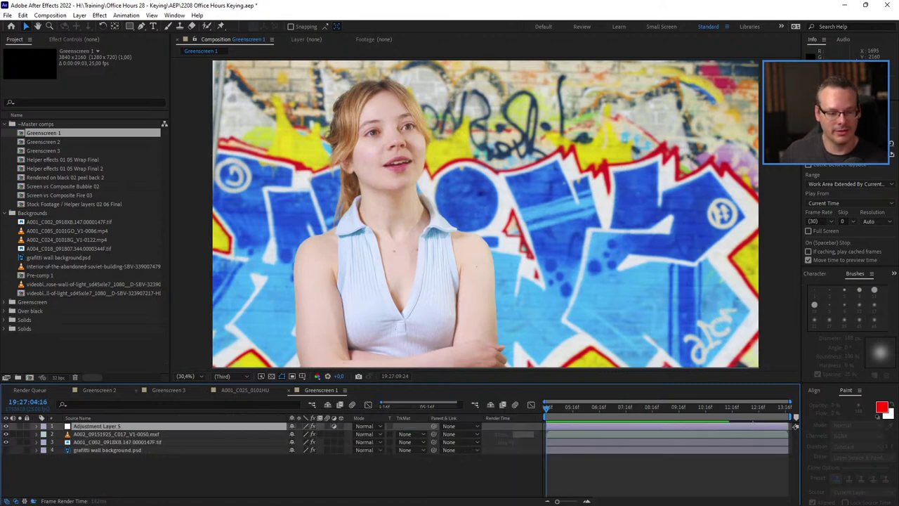
mouse_move(546, 408)
left_mouse_down()
mouse_move(614, 407)
mouse_move(547, 408)
left_mouse_up()
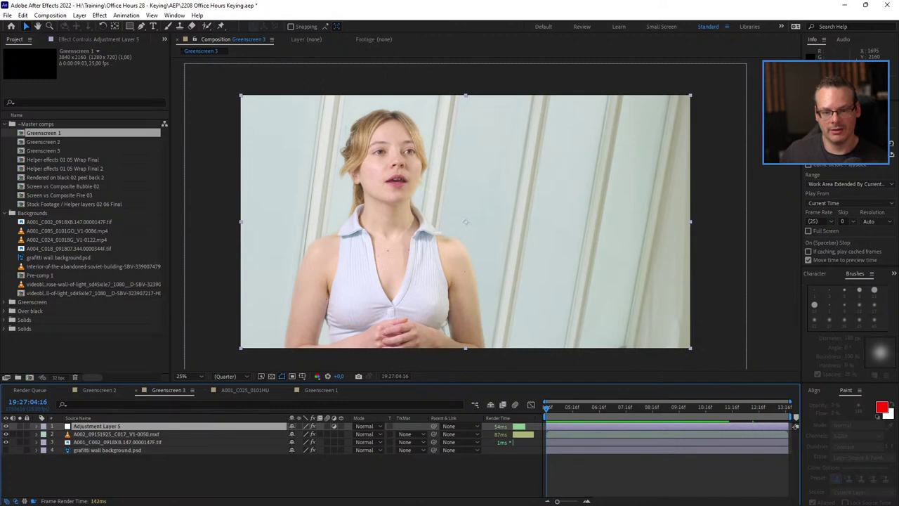
left_click(321, 390)
left_click_drag(439, 408, 383, 407)
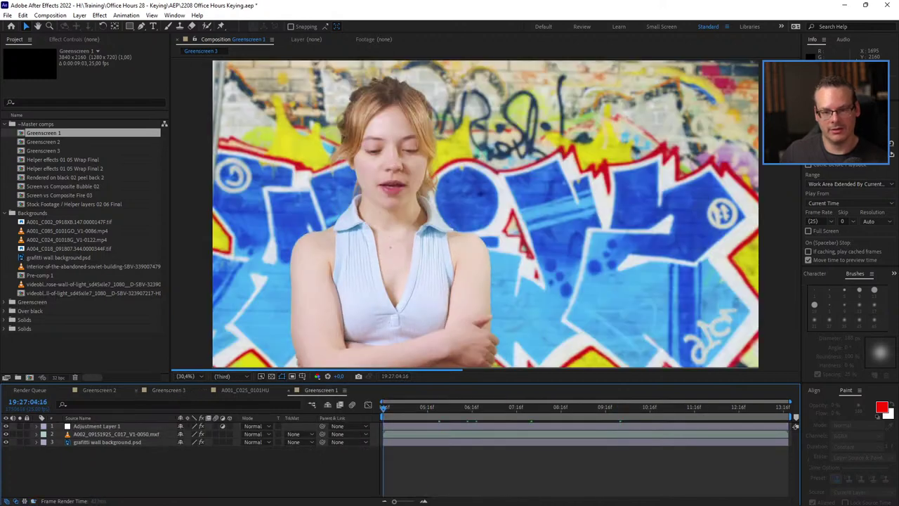
left_click(168, 390)
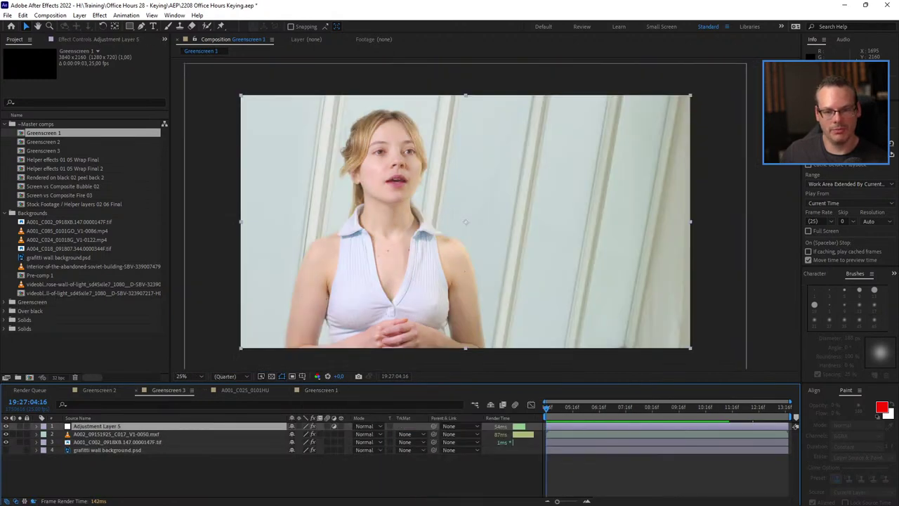
left_click(321, 390)
left_click(168, 390)
left_click(189, 377)
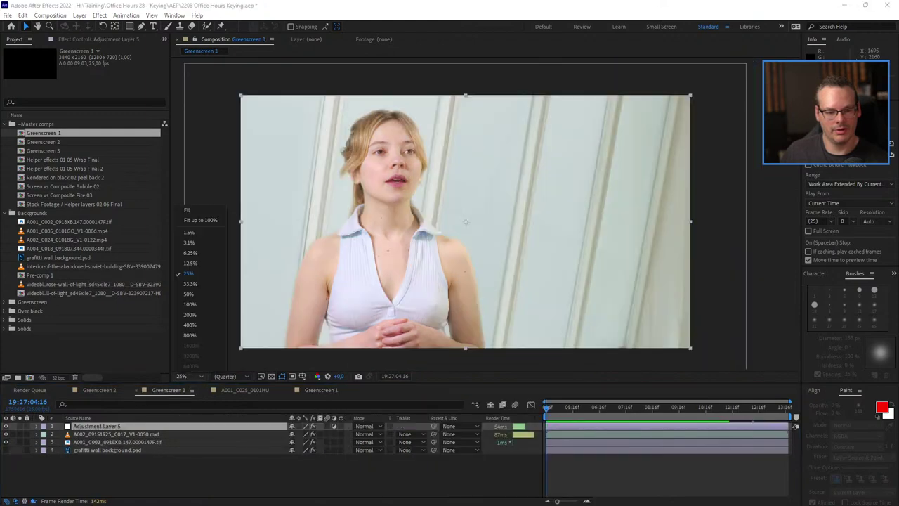
left_click(200, 220)
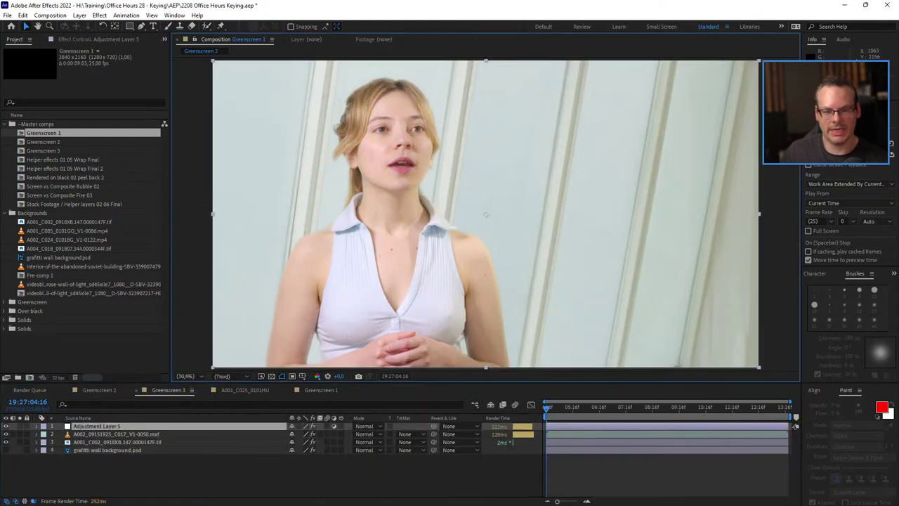
- Switch repeatedly between Greenscreen 1 and Greenscreen 3 to compare the woman's grade against the two backgrounds
left_click(321, 390)
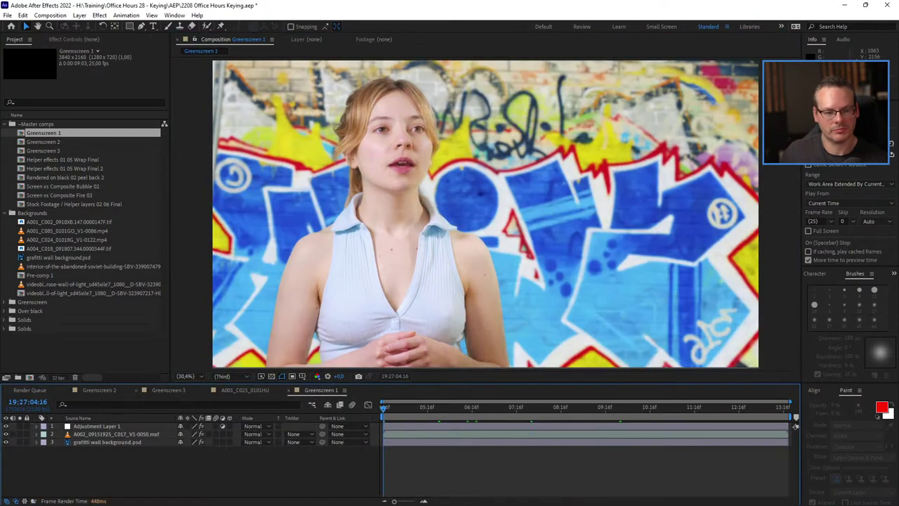
left_click(168, 390)
left_click(321, 390)
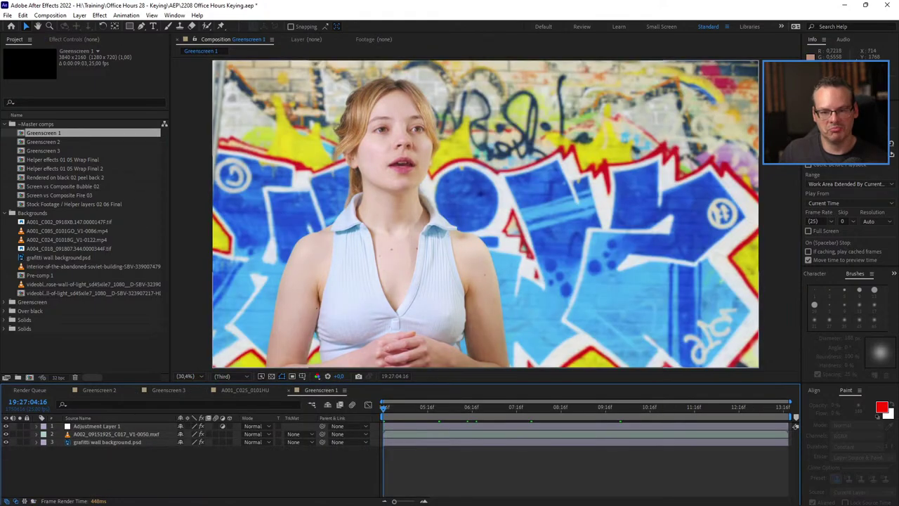
left_click(169, 390)
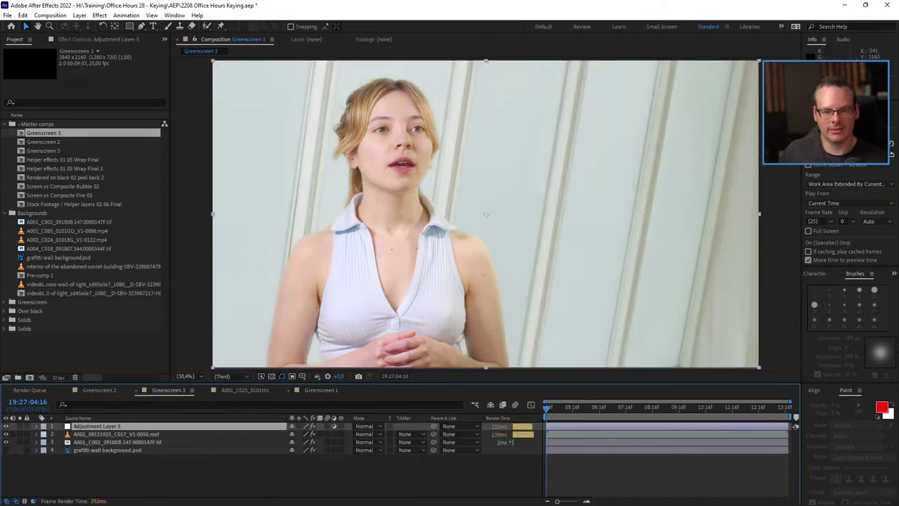
left_click(321, 390)
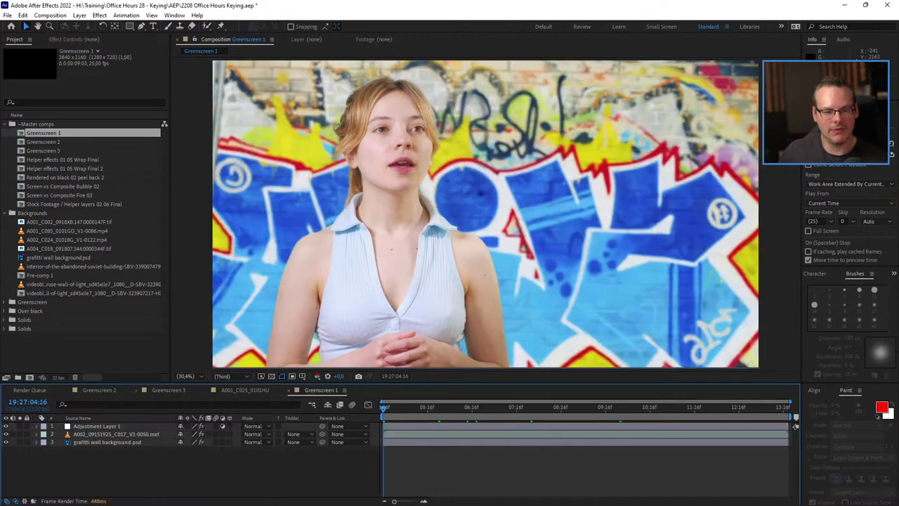
left_click(169, 389)
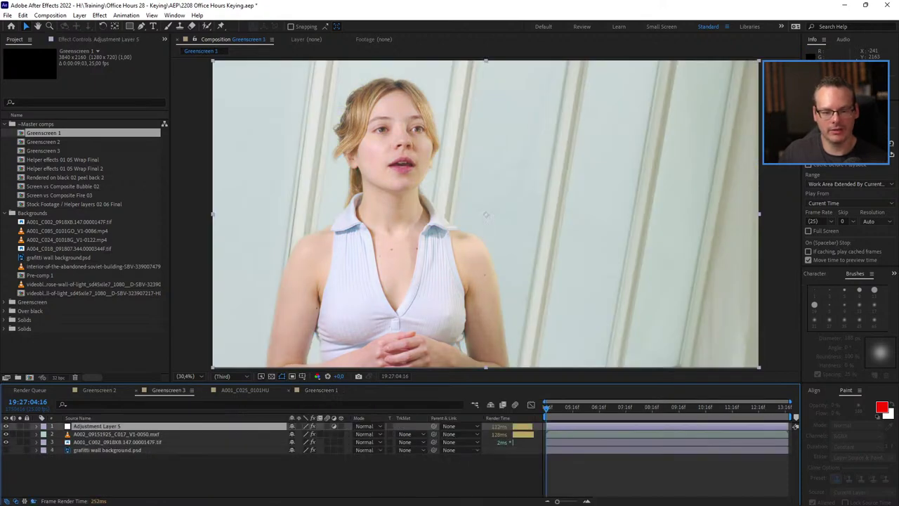
left_click(321, 390)
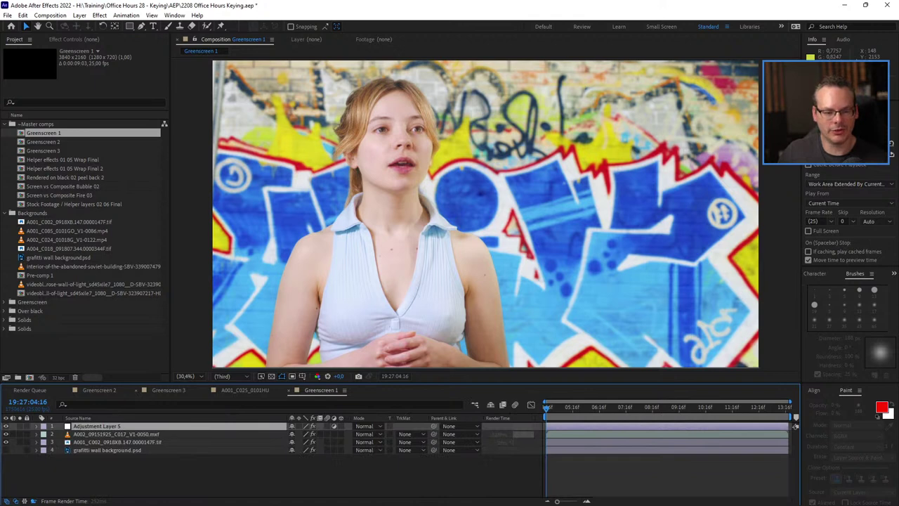
left_click(169, 389)
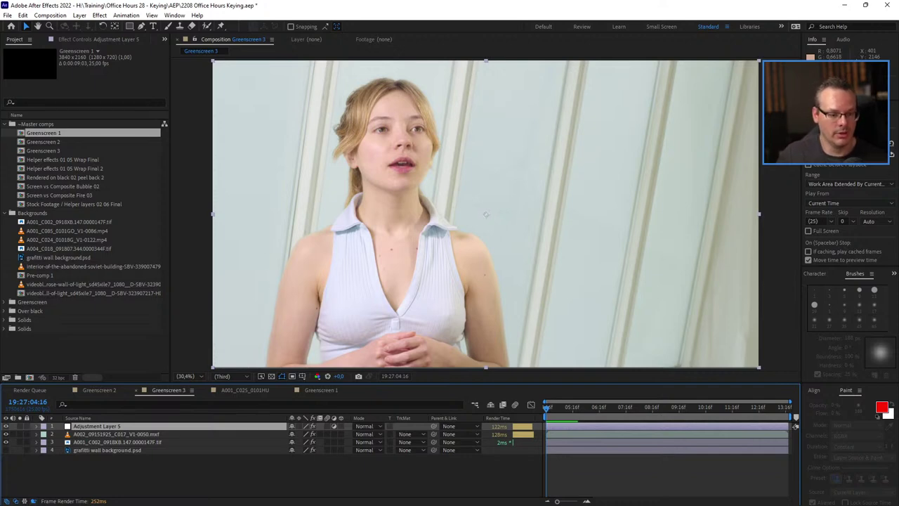
- Revisit the A001_C025_0101HU, peel back and Bubble comps, and scrub through Screen vs Composite Fire 03 to compare its two fire versions
left_click(245, 390)
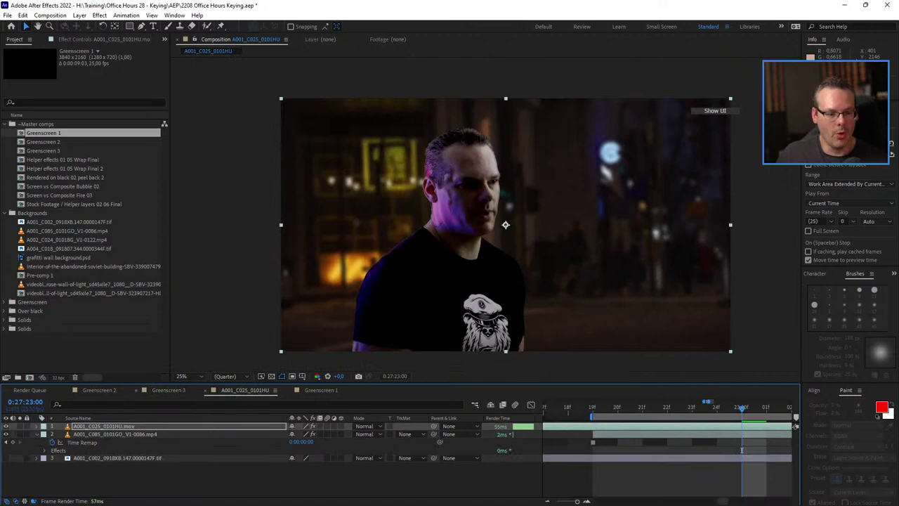
left_click(169, 390)
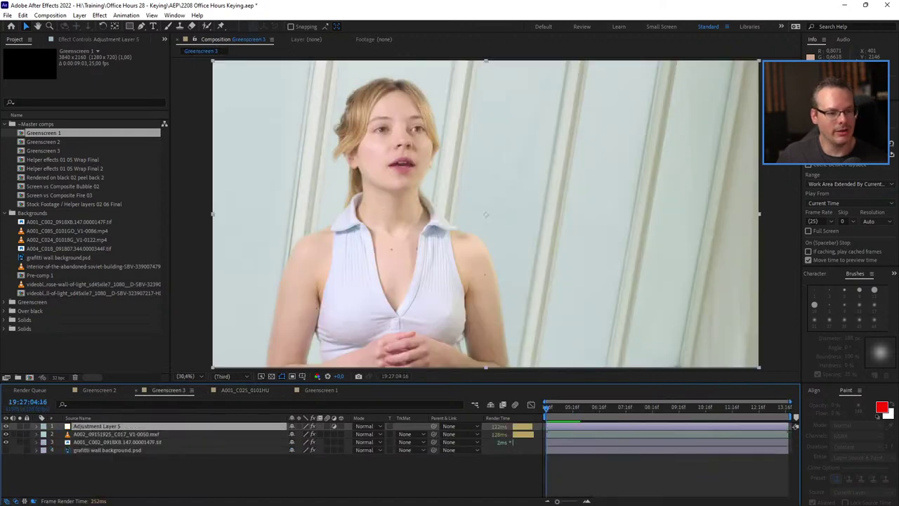
double_click(66, 177)
double_click(63, 186)
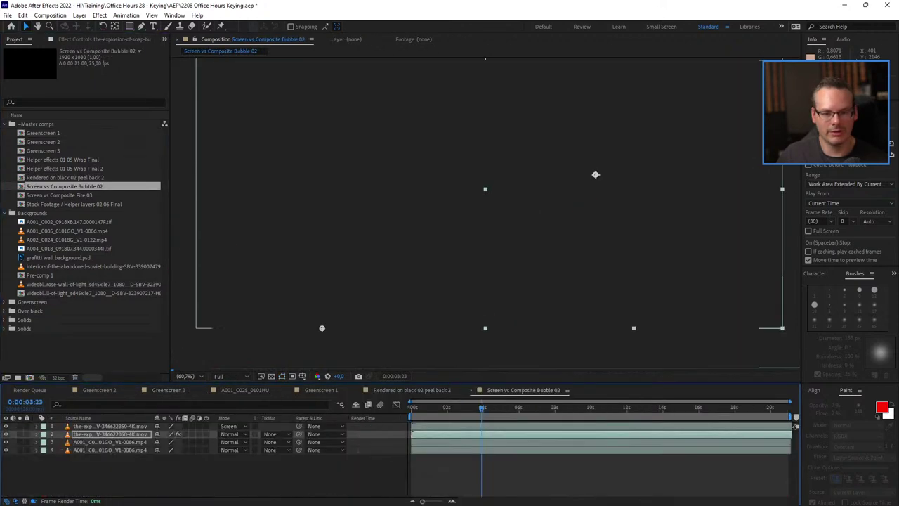
double_click(60, 195)
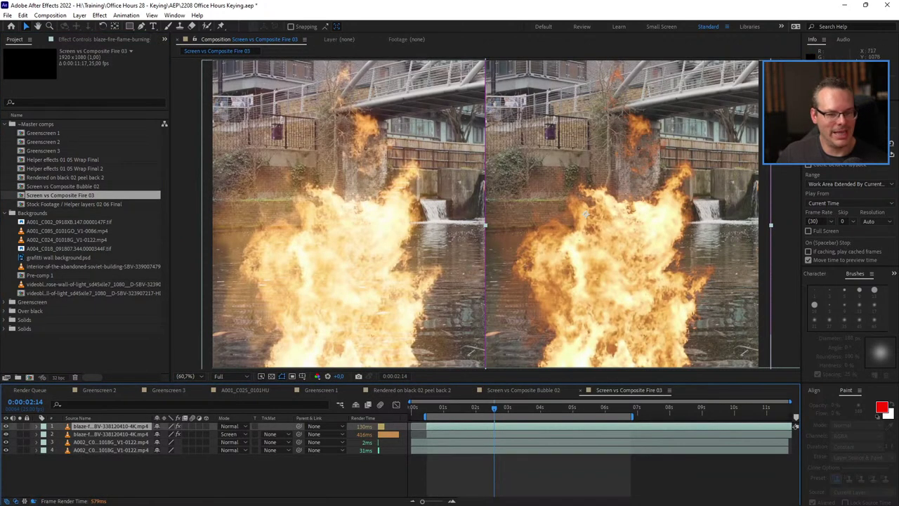
left_click_drag(494, 408, 466, 408)
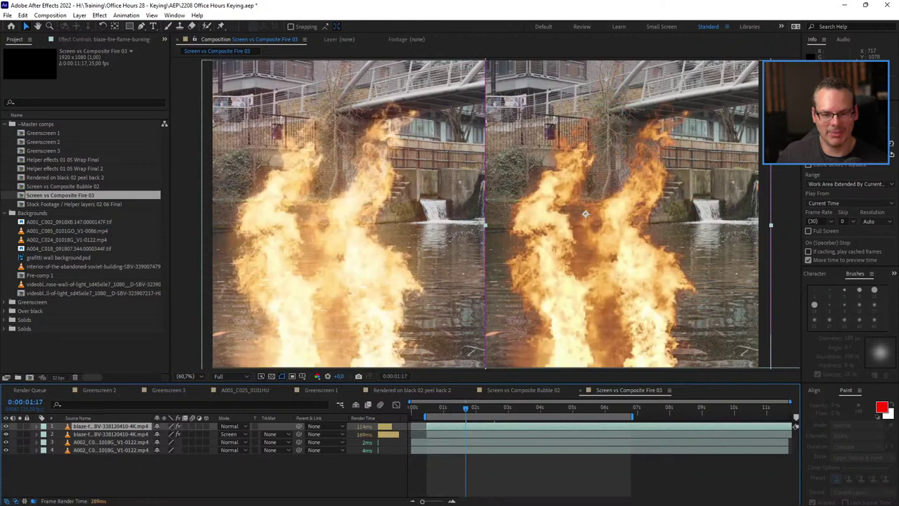
left_click(558, 408)
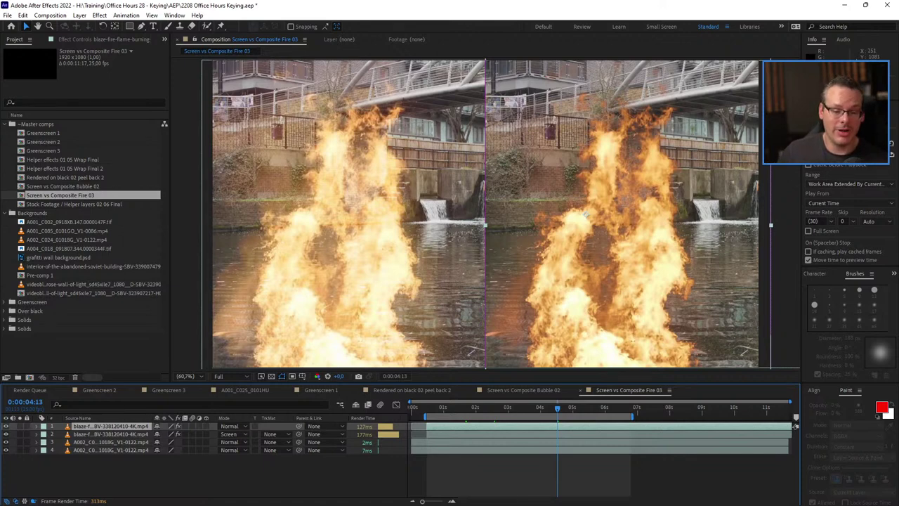
- Return to Greenscreen 3, then play and scrub the timeline to review the finished composite
left_click(169, 389)
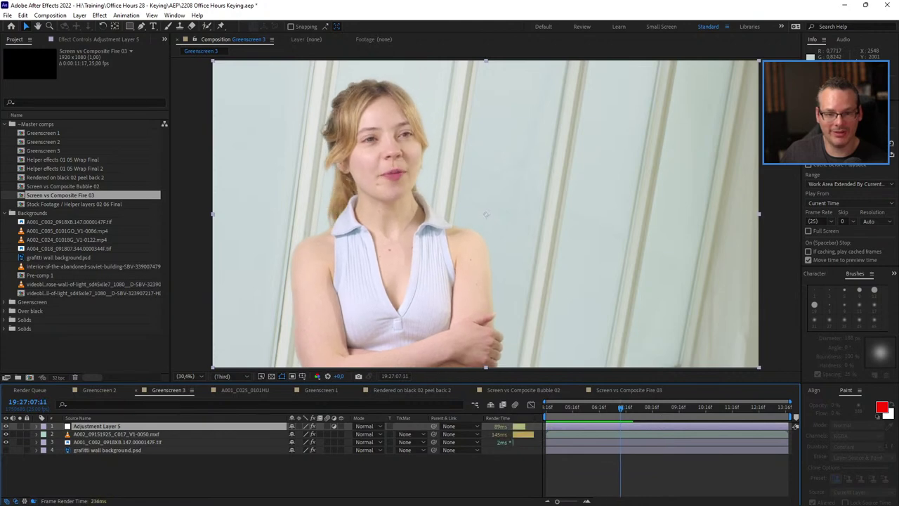
key("space")
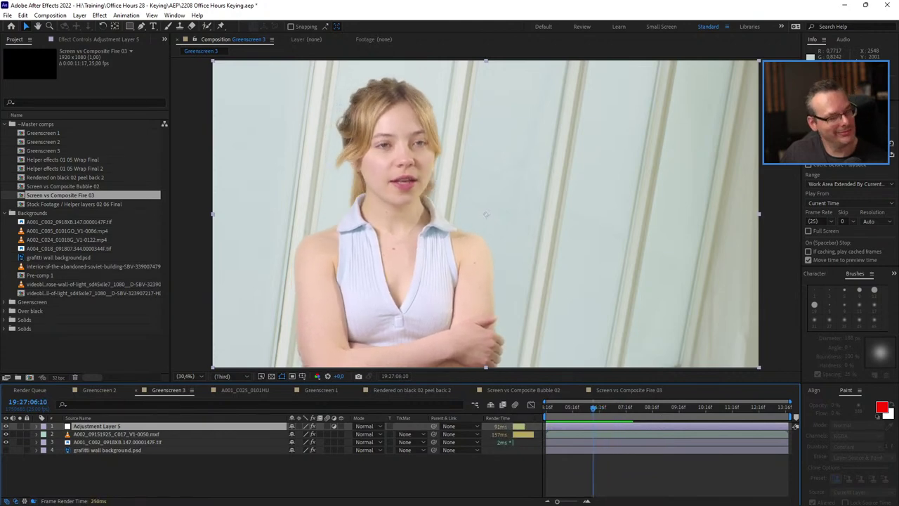
left_click_drag(594, 407, 601, 408)
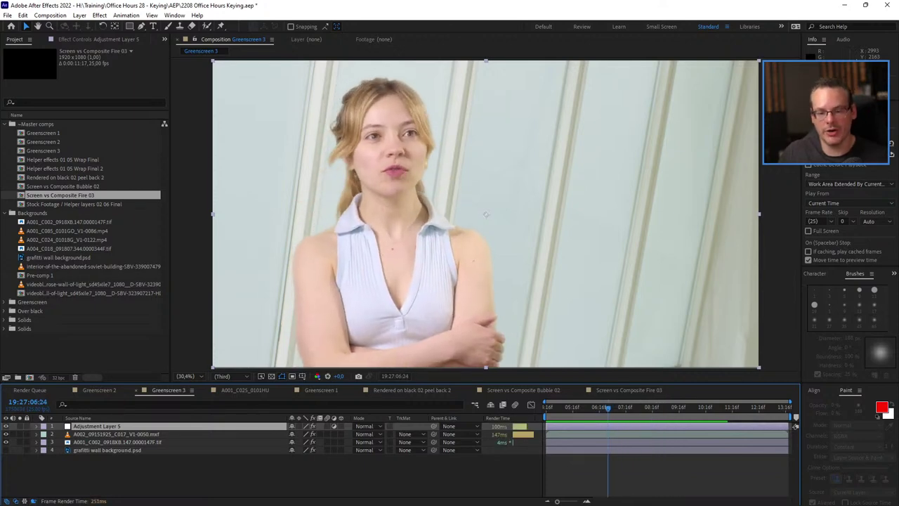
left_click_drag(608, 408, 572, 408)
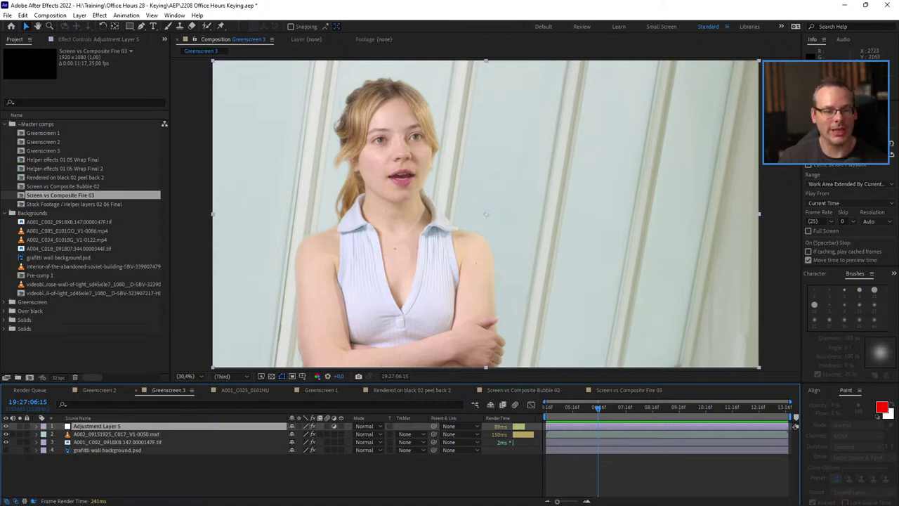
left_click_drag(599, 408, 640, 408)
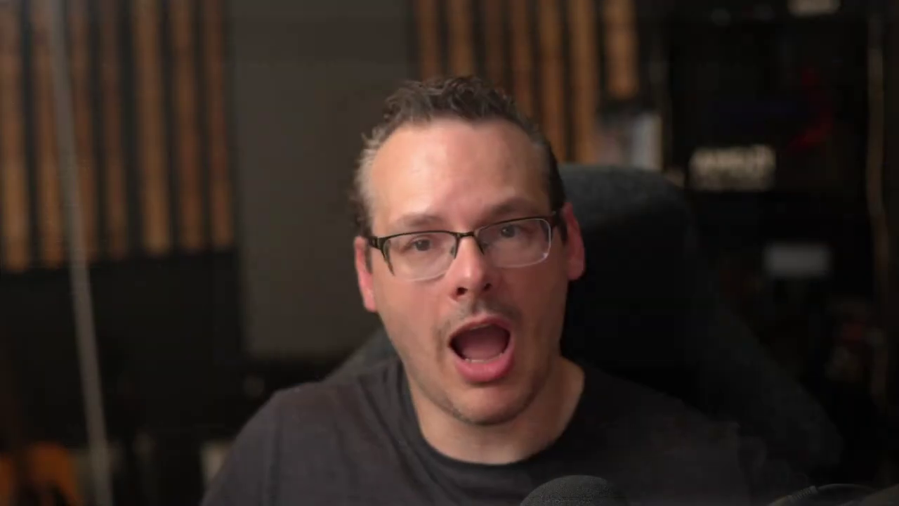